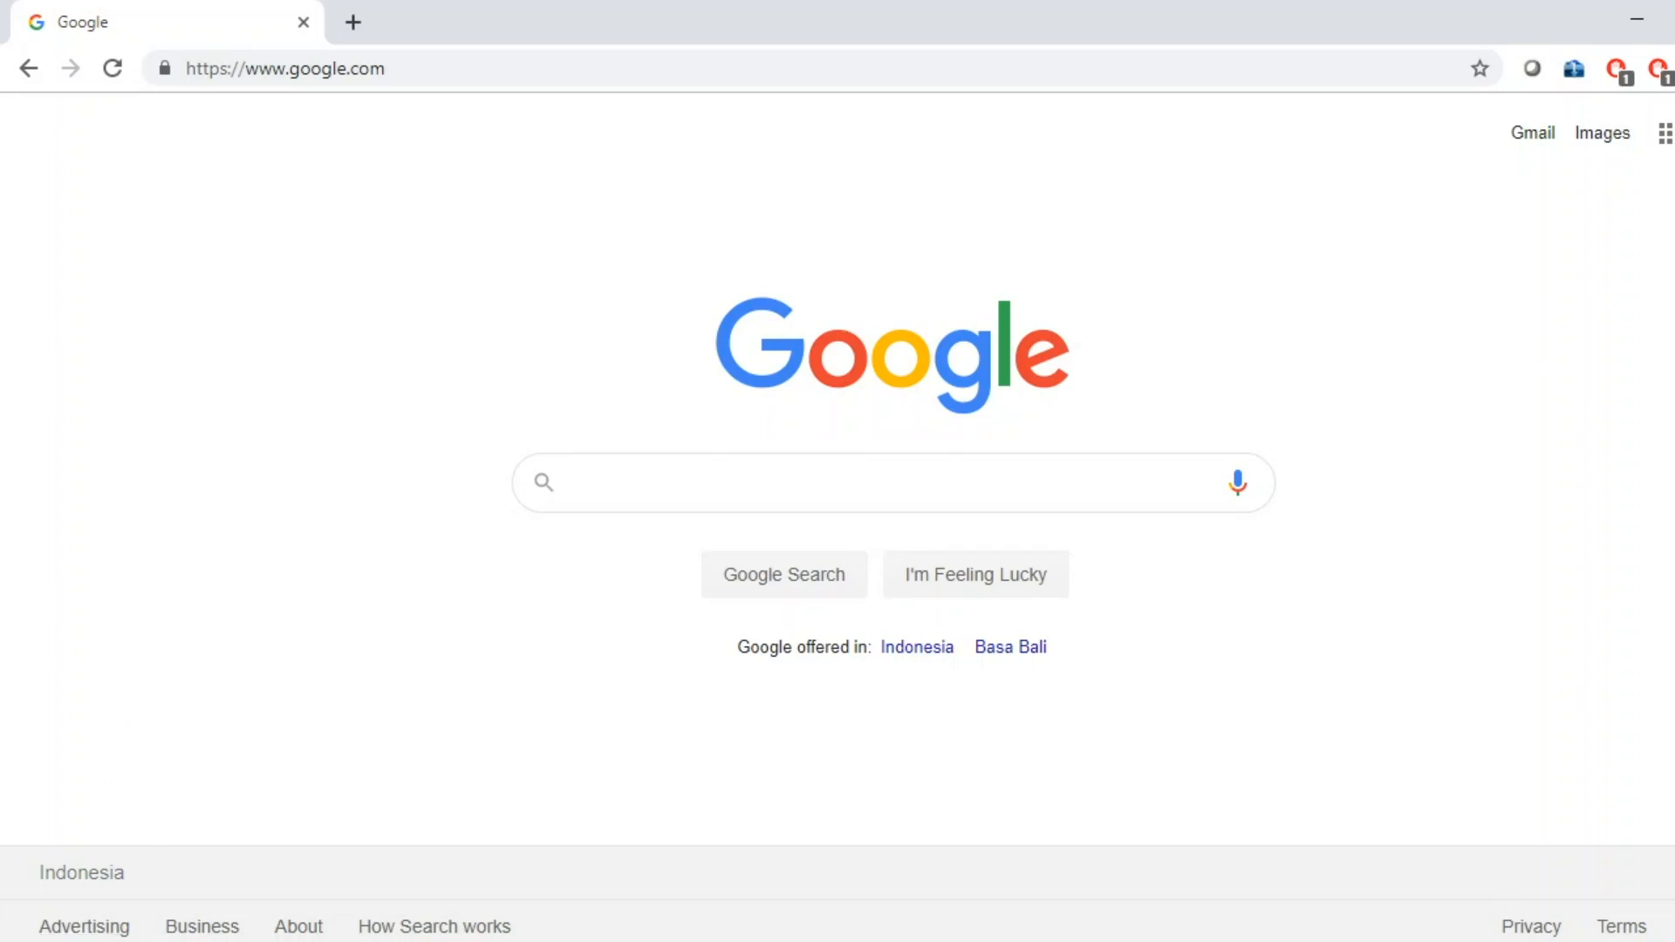
Launch Mendeley Desktop and sign in with the account e-mail and password.
key(super)
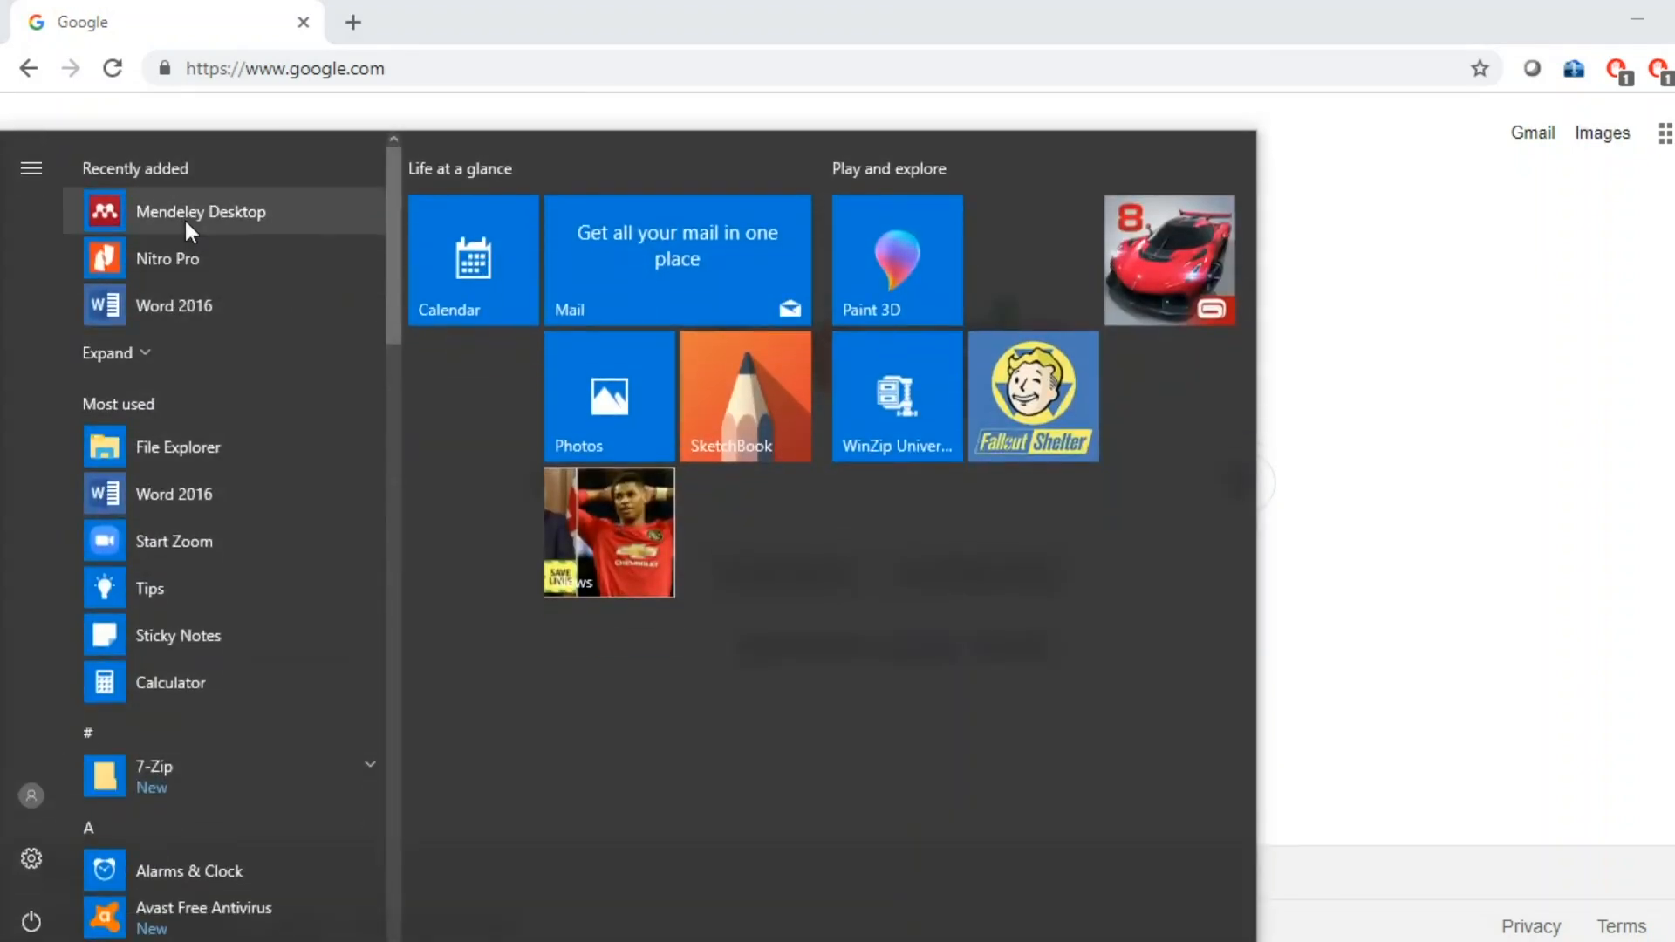
click(185, 221)
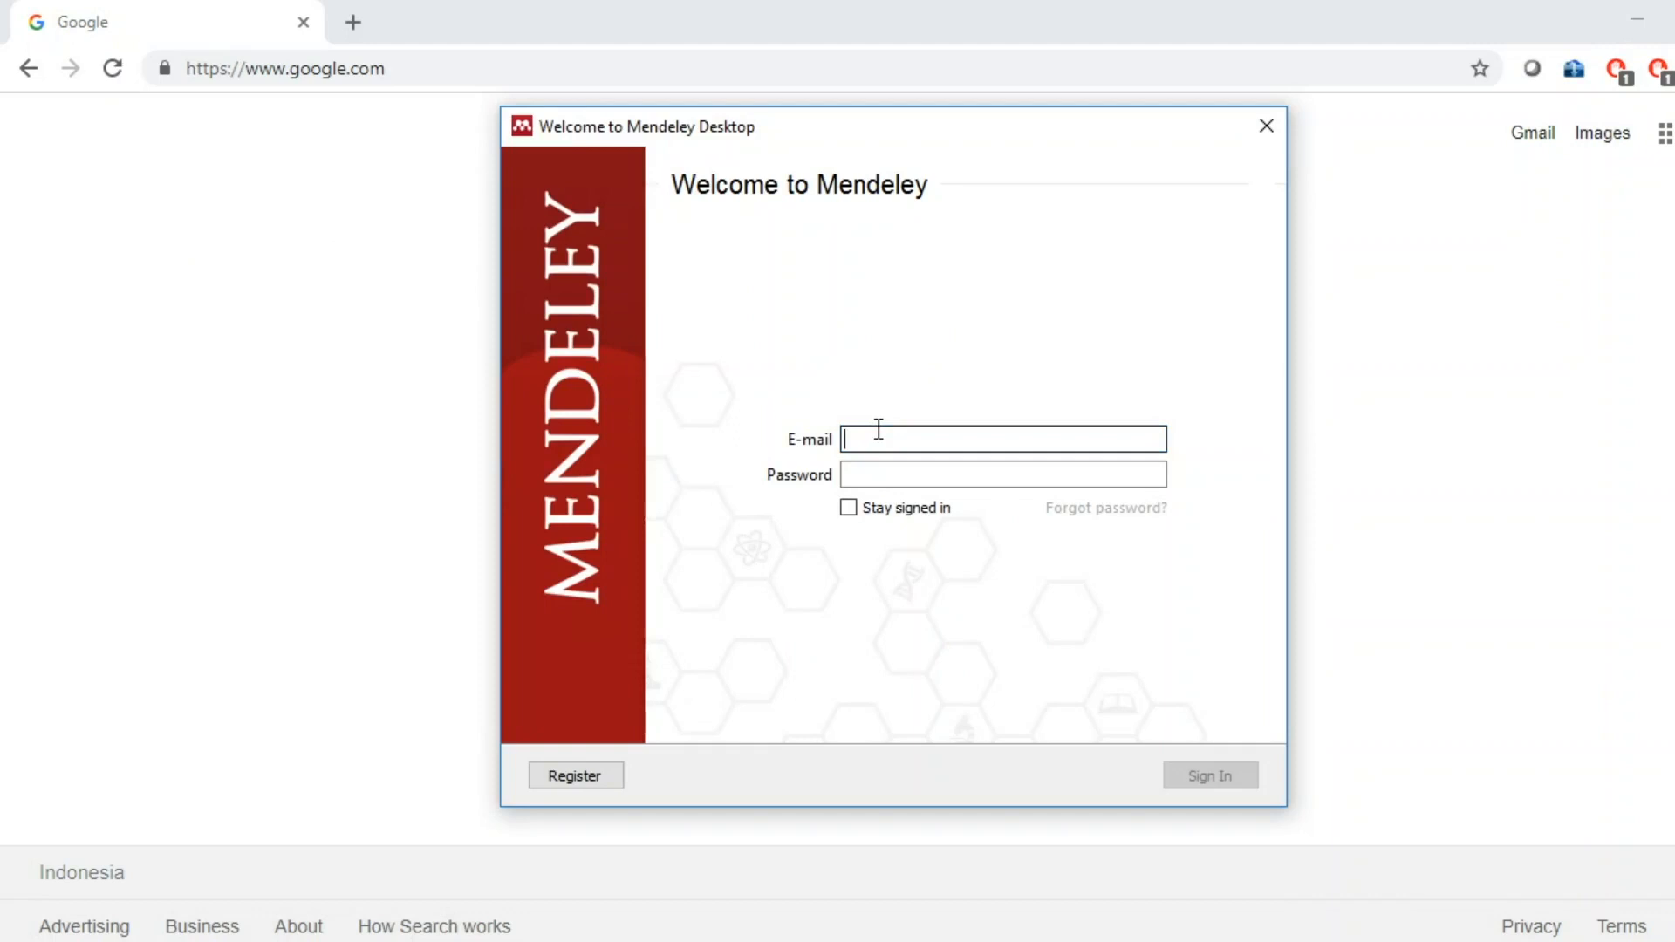
key(Tab)
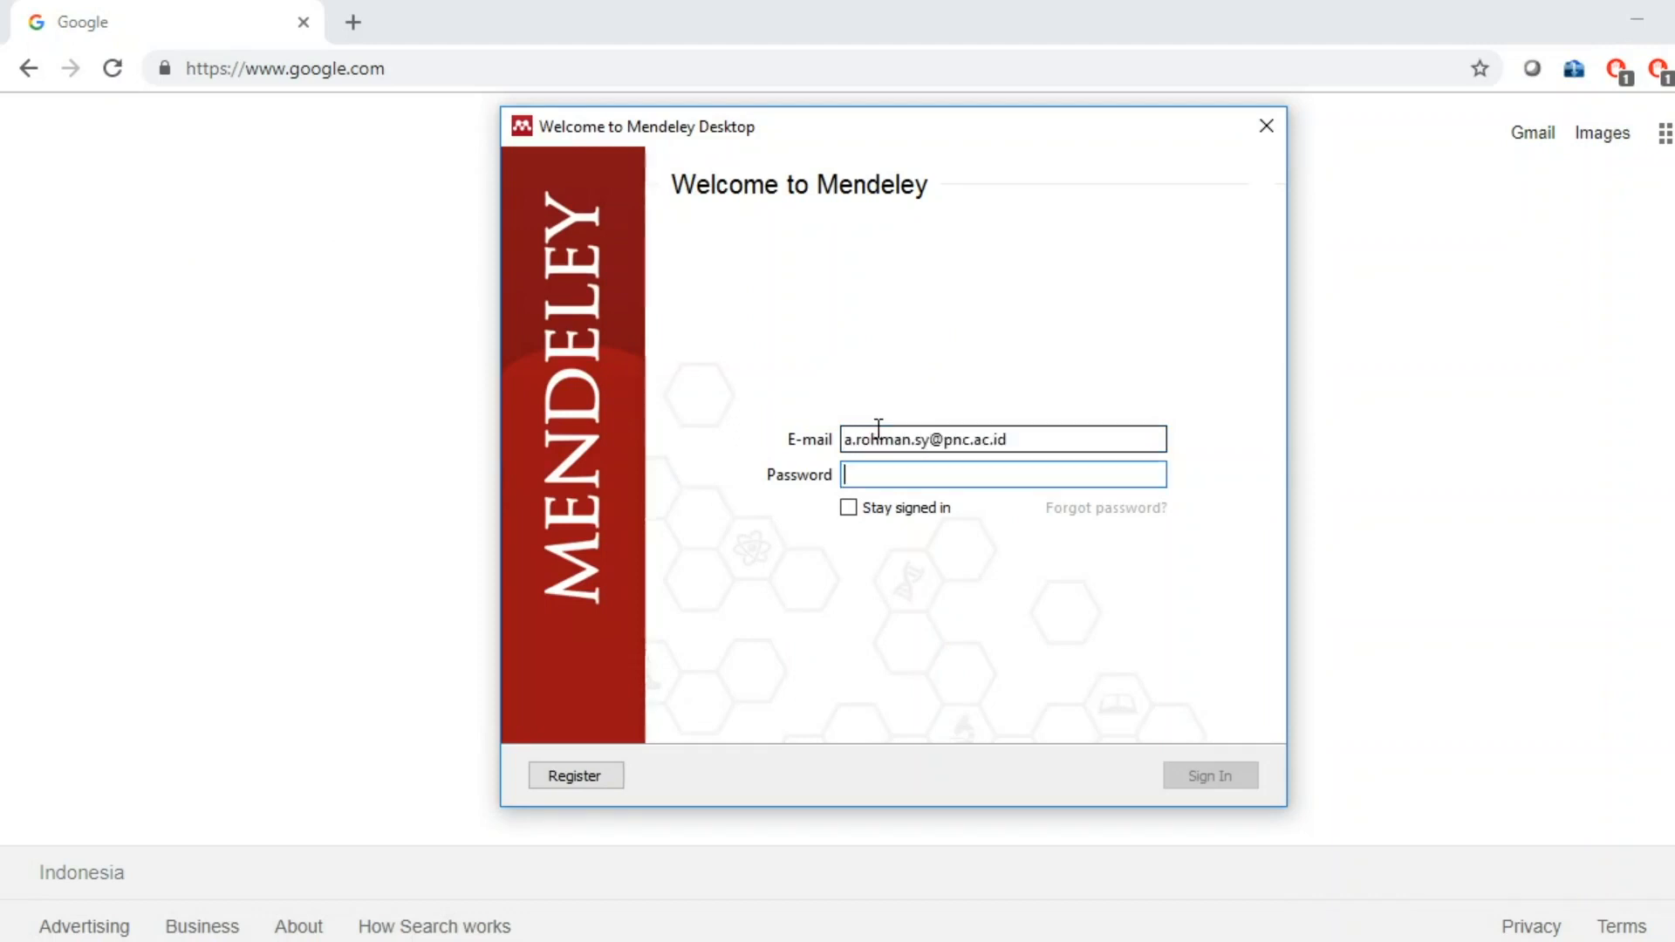
text(•••••••)
key(Return)
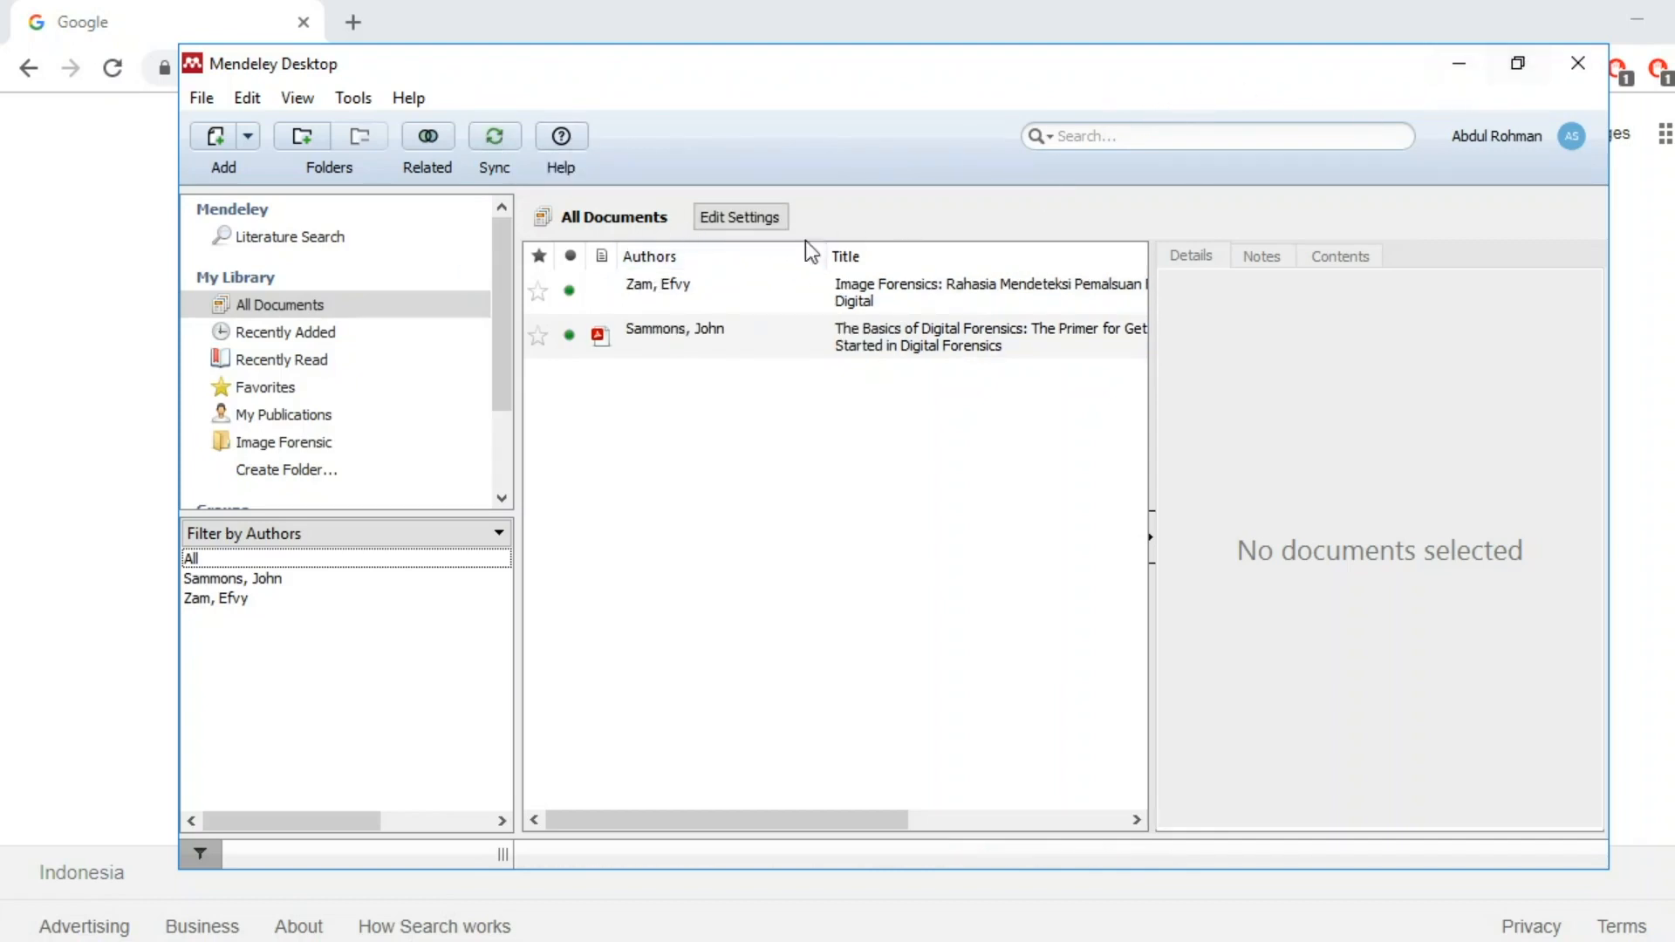
Restore, maximize, then minimize the Mendeley window so Chrome's Google page shows.
click(1513, 68)
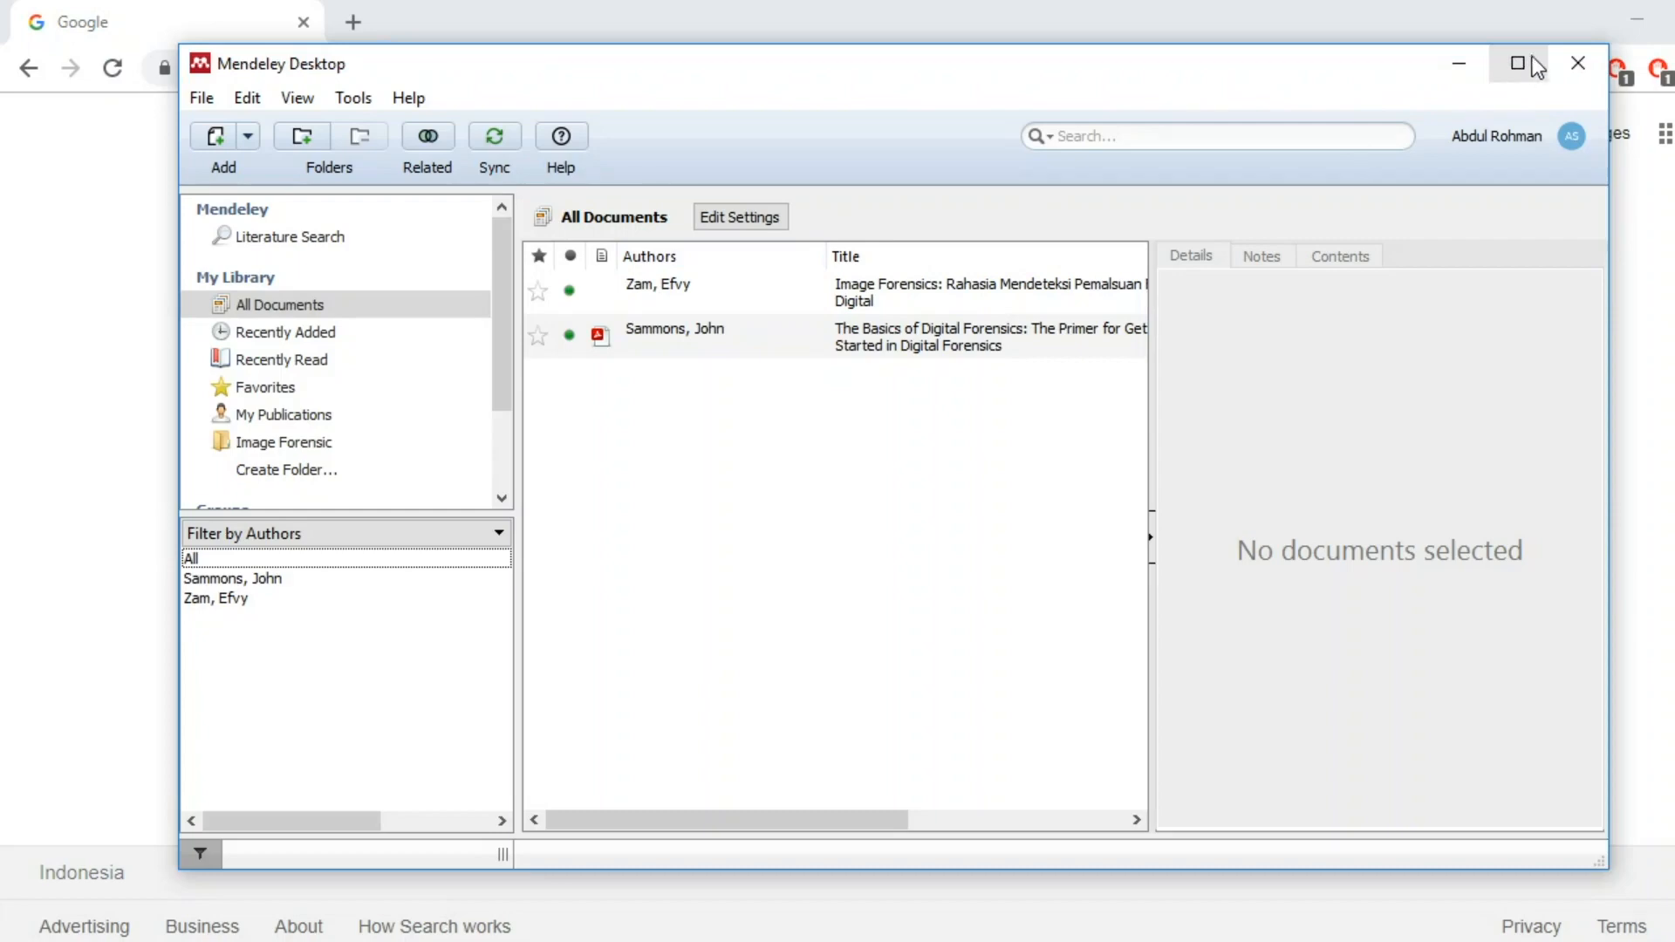
click(1518, 63)
click(1646, 21)
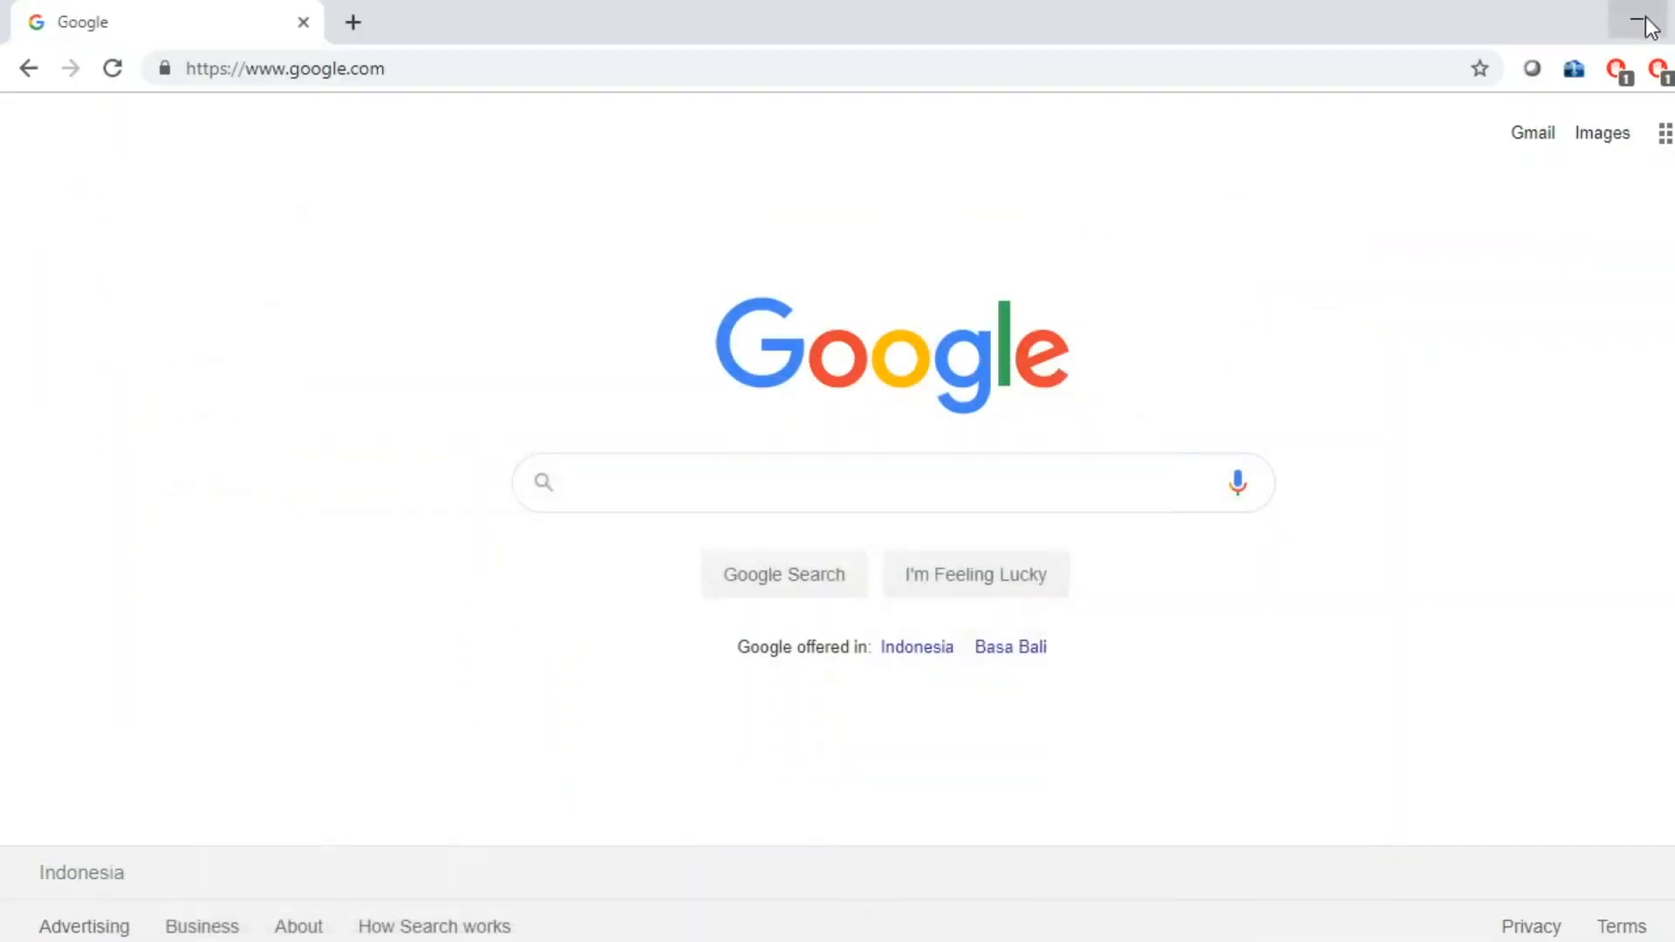
Start Word 2016 on a blank Document1 and show the References citation tools.
click(35, 940)
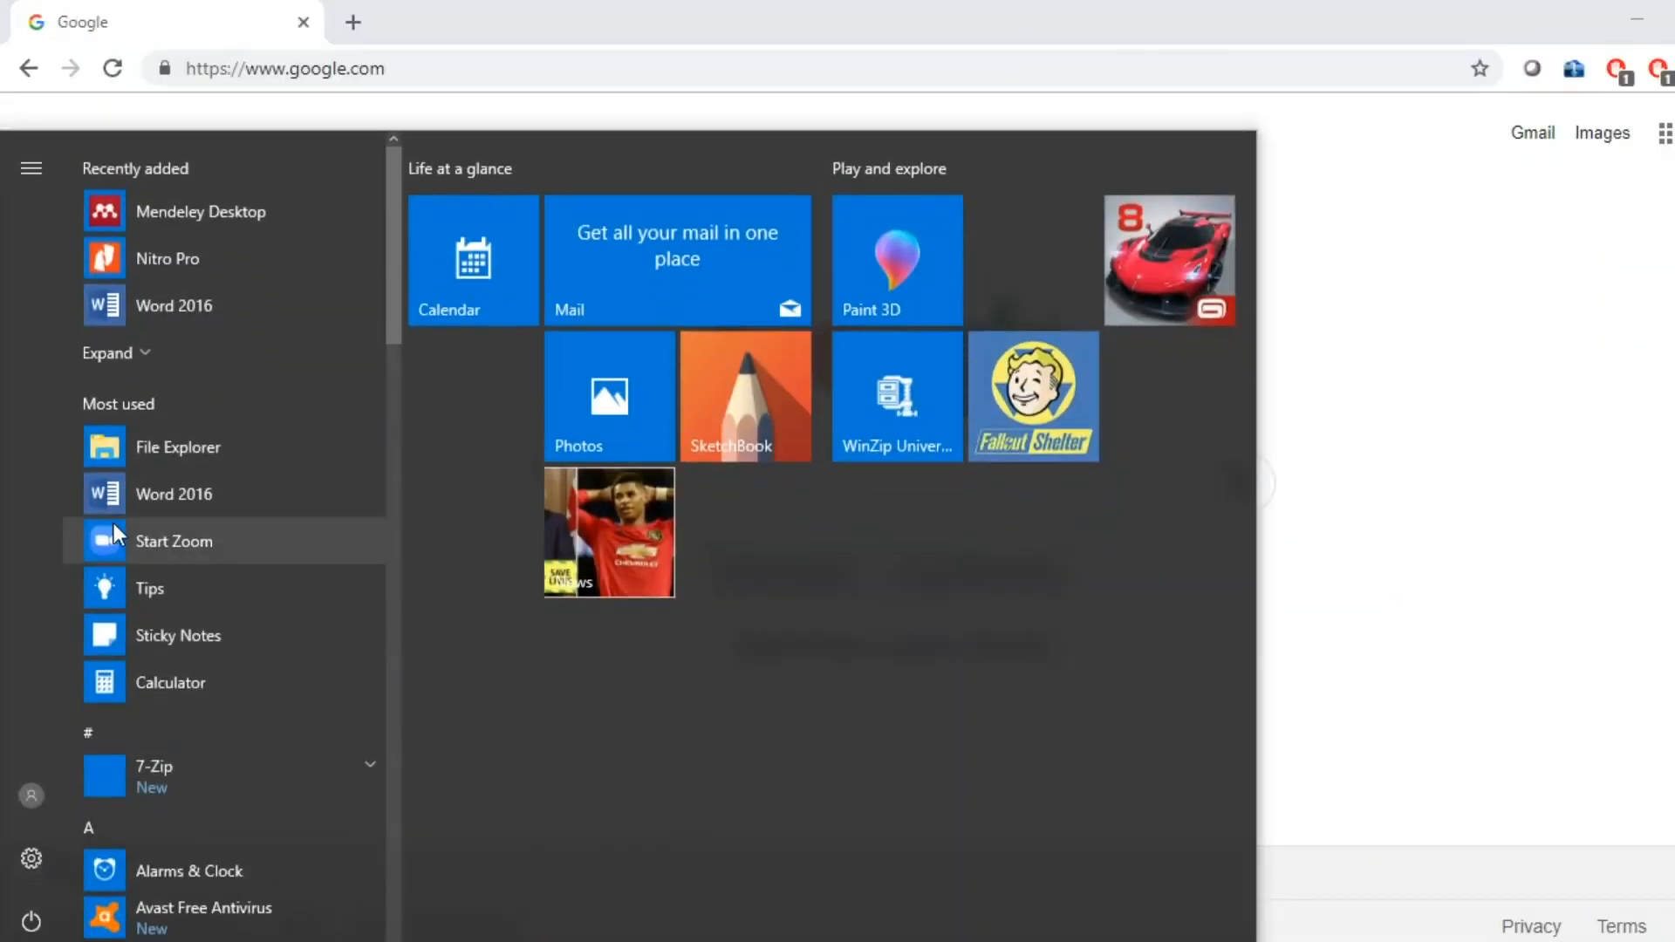
click(109, 493)
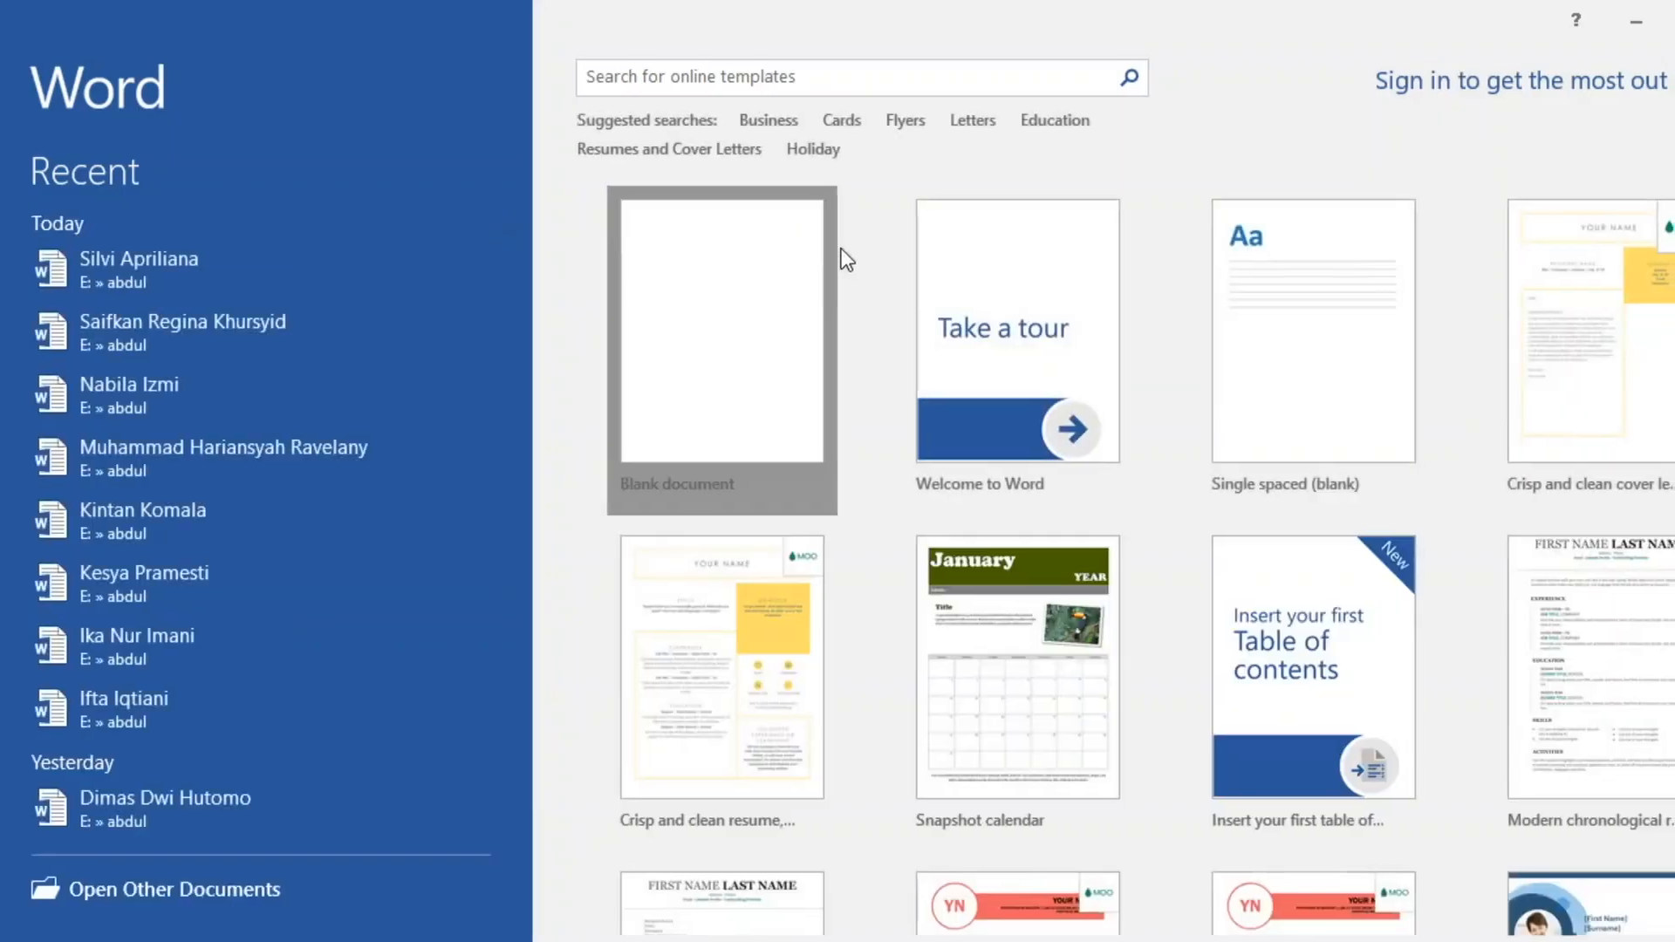
click(835, 258)
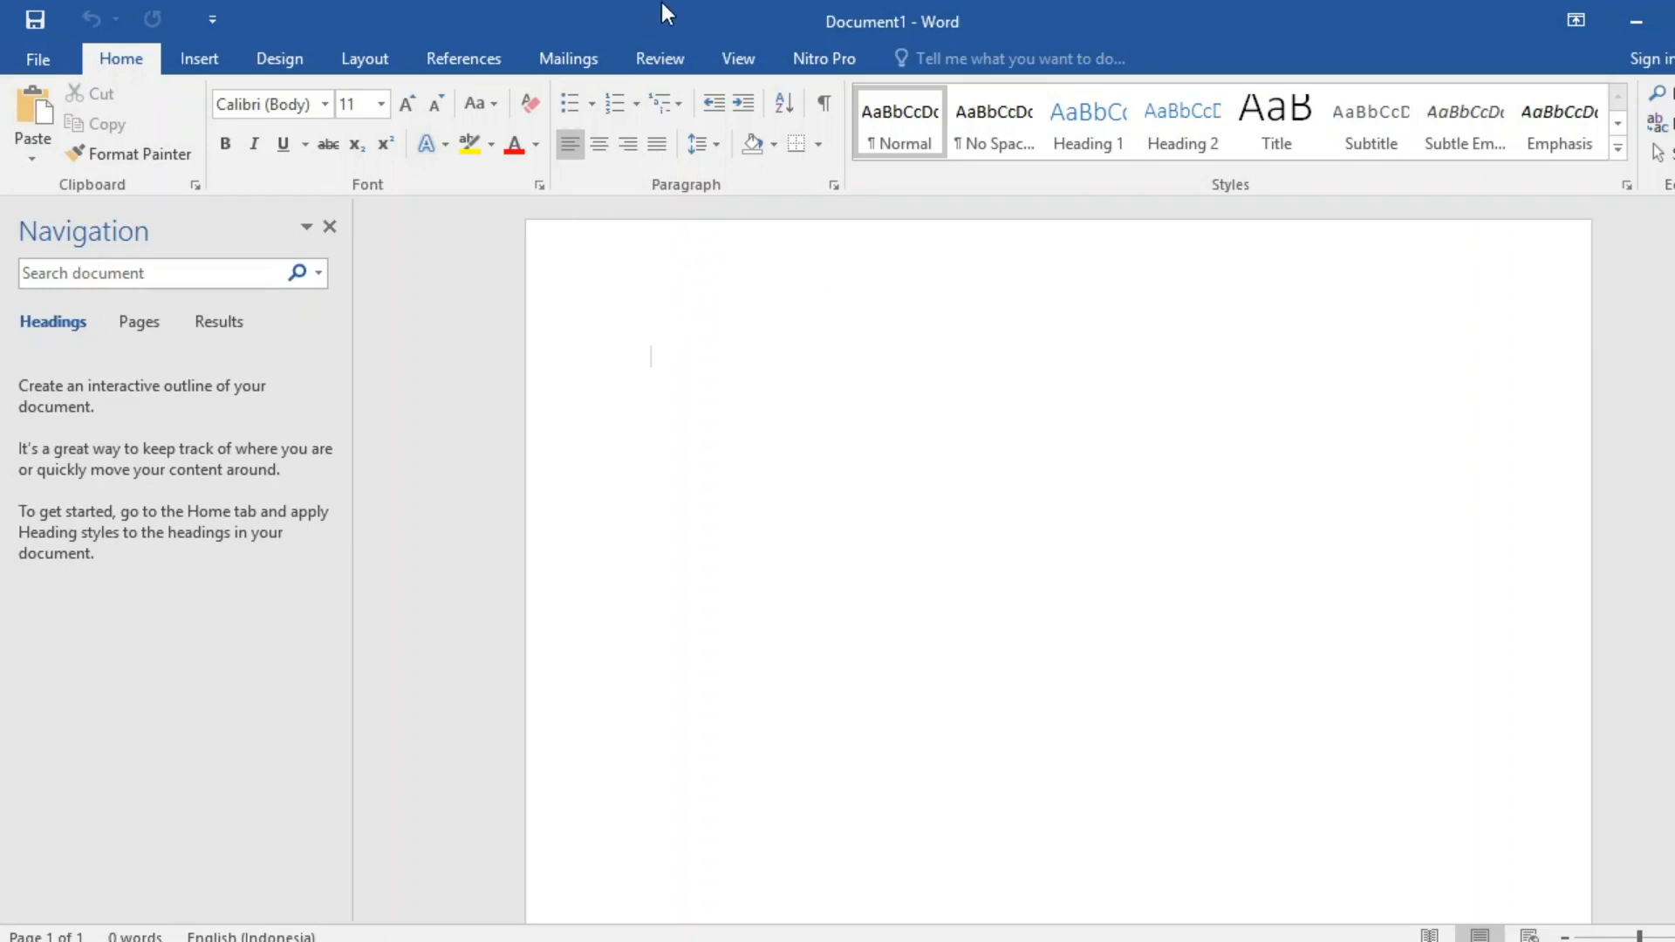
click(464, 59)
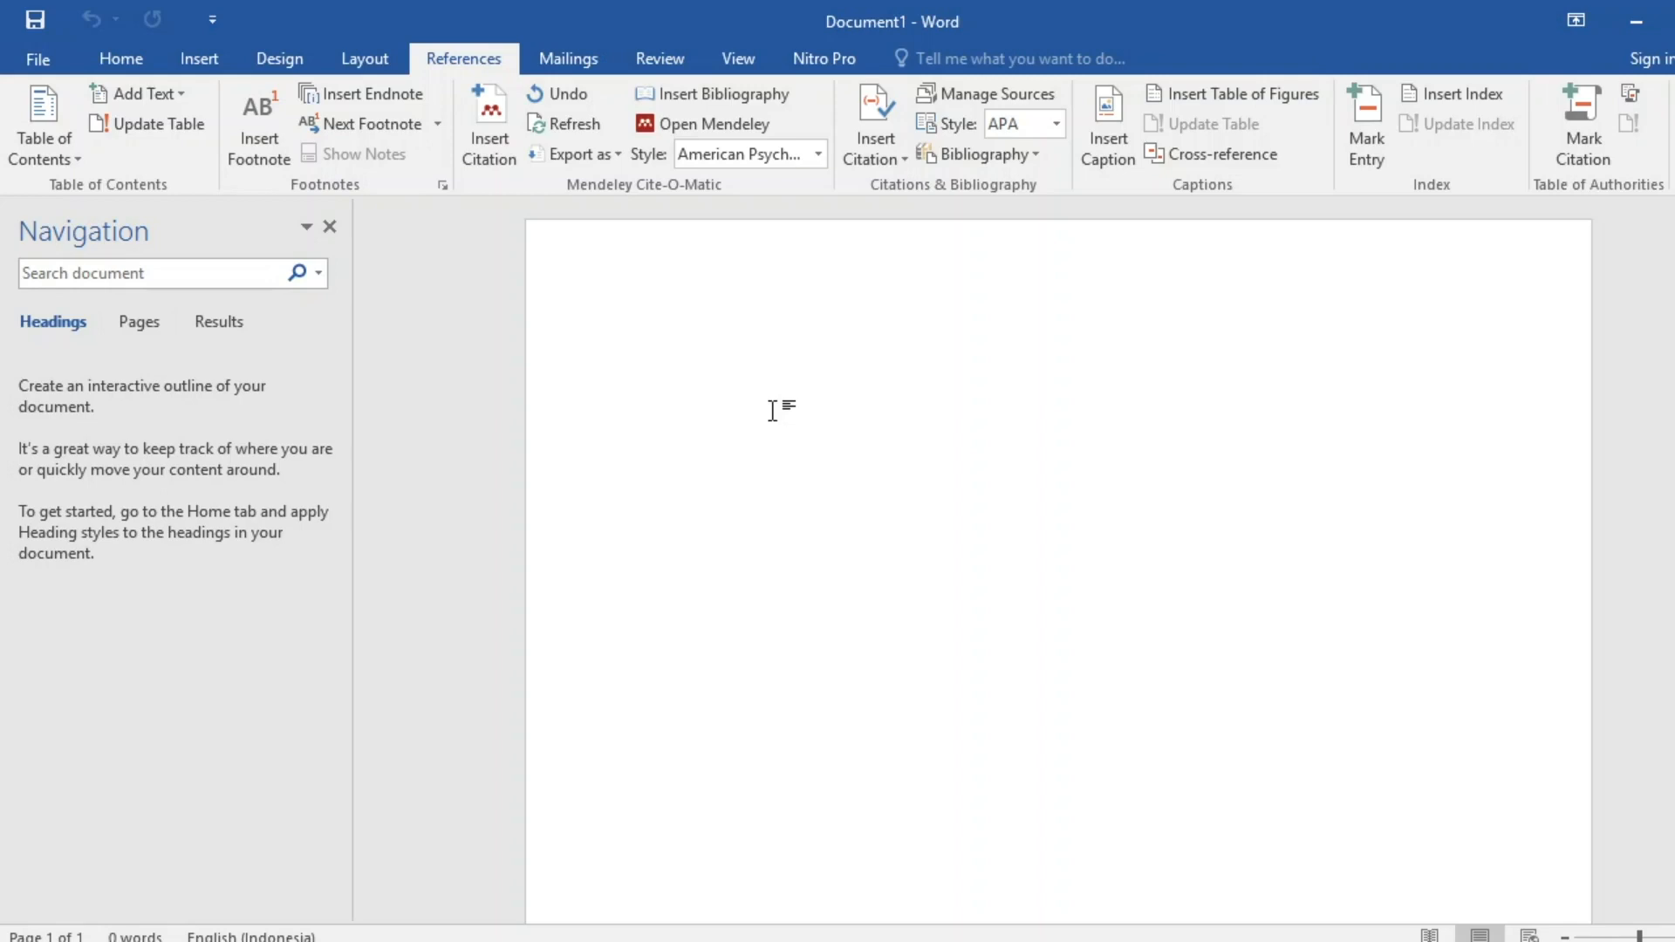
Type 'perkembangan ecommerce di indonesia semakin meningkat, ditandai dengan banyaknya pelaku bisnis…seperti pada berita.....'.
text(perkembangan )
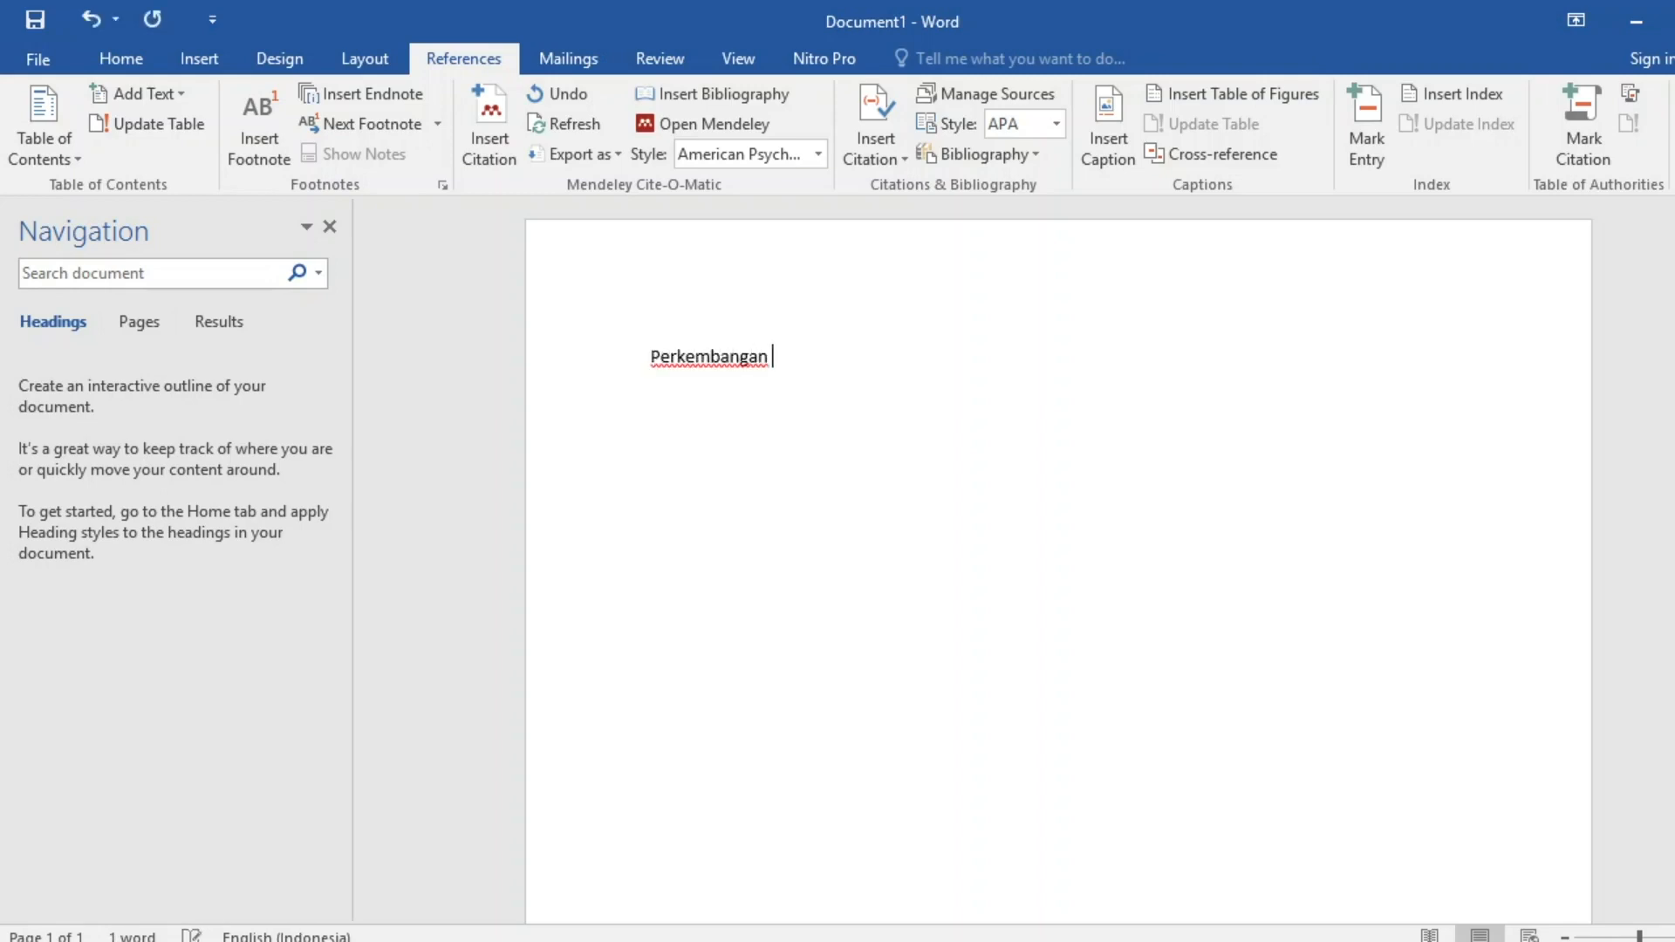
text(ecommer)
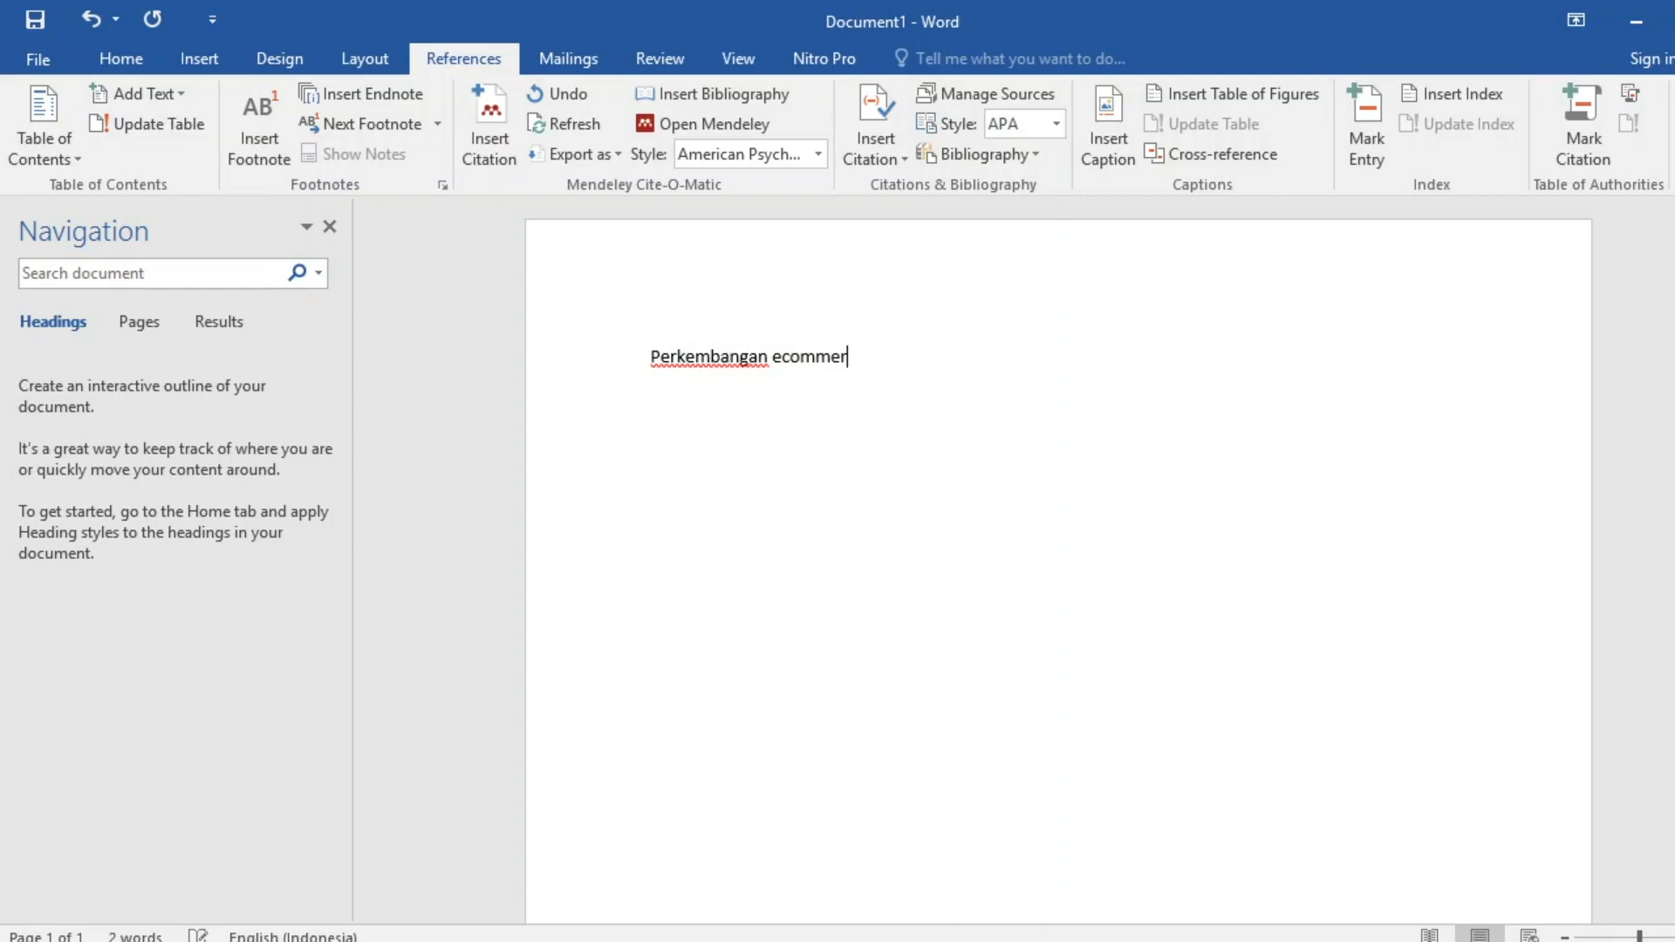
text(ce di indonesia sem)
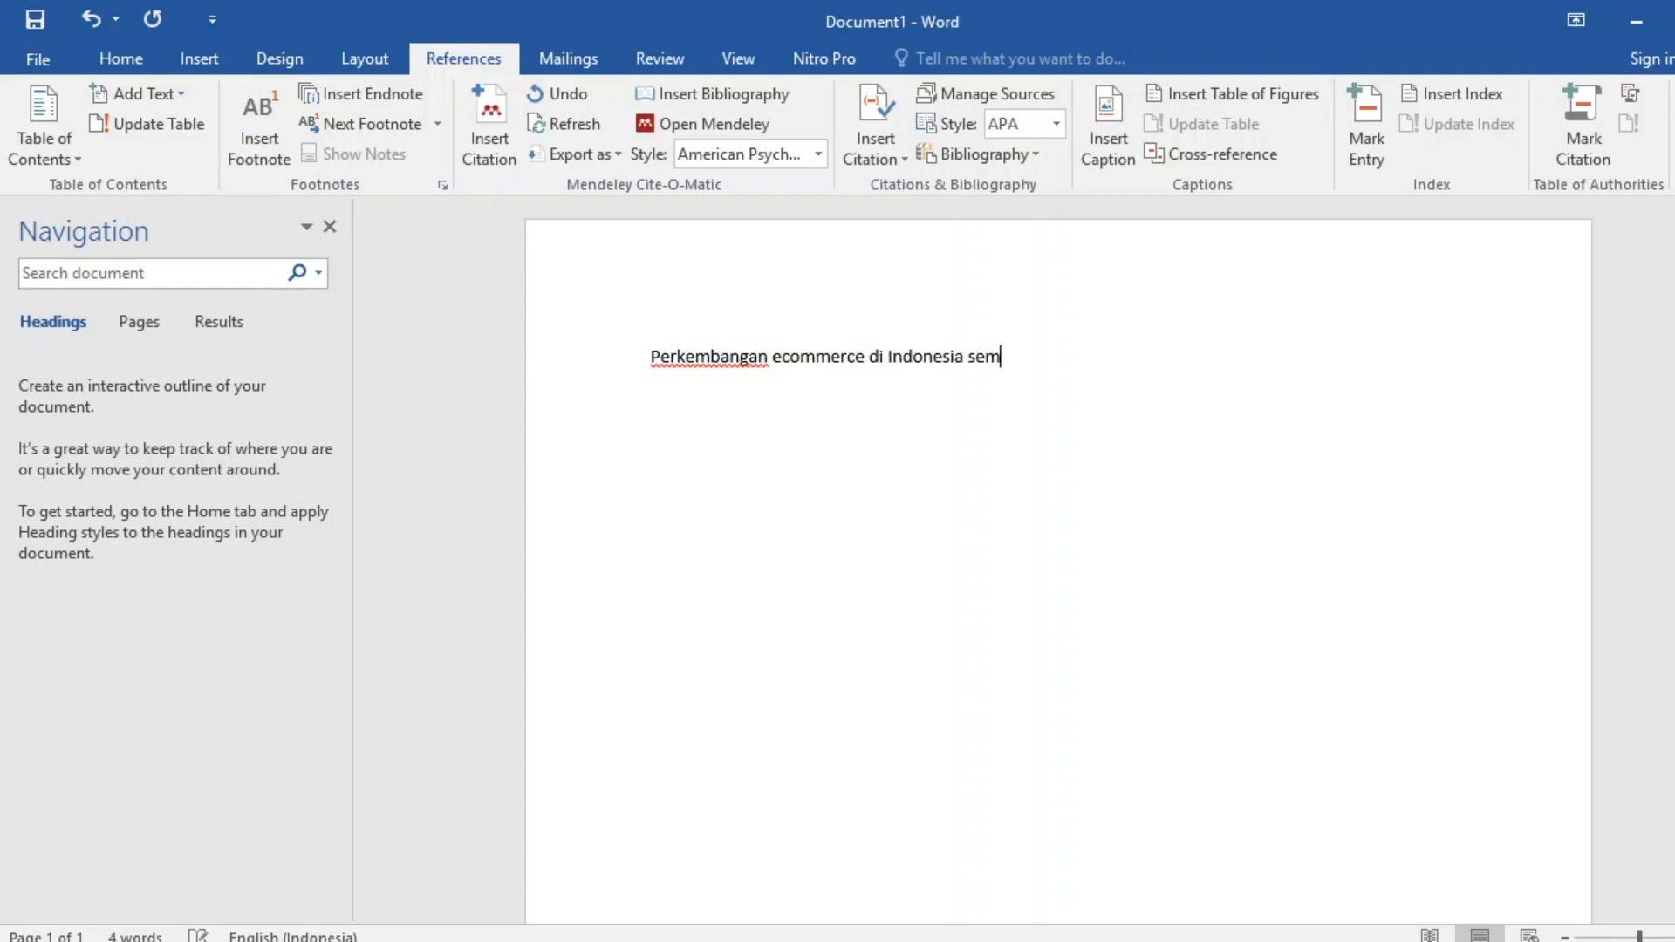
text(akin meningkat)
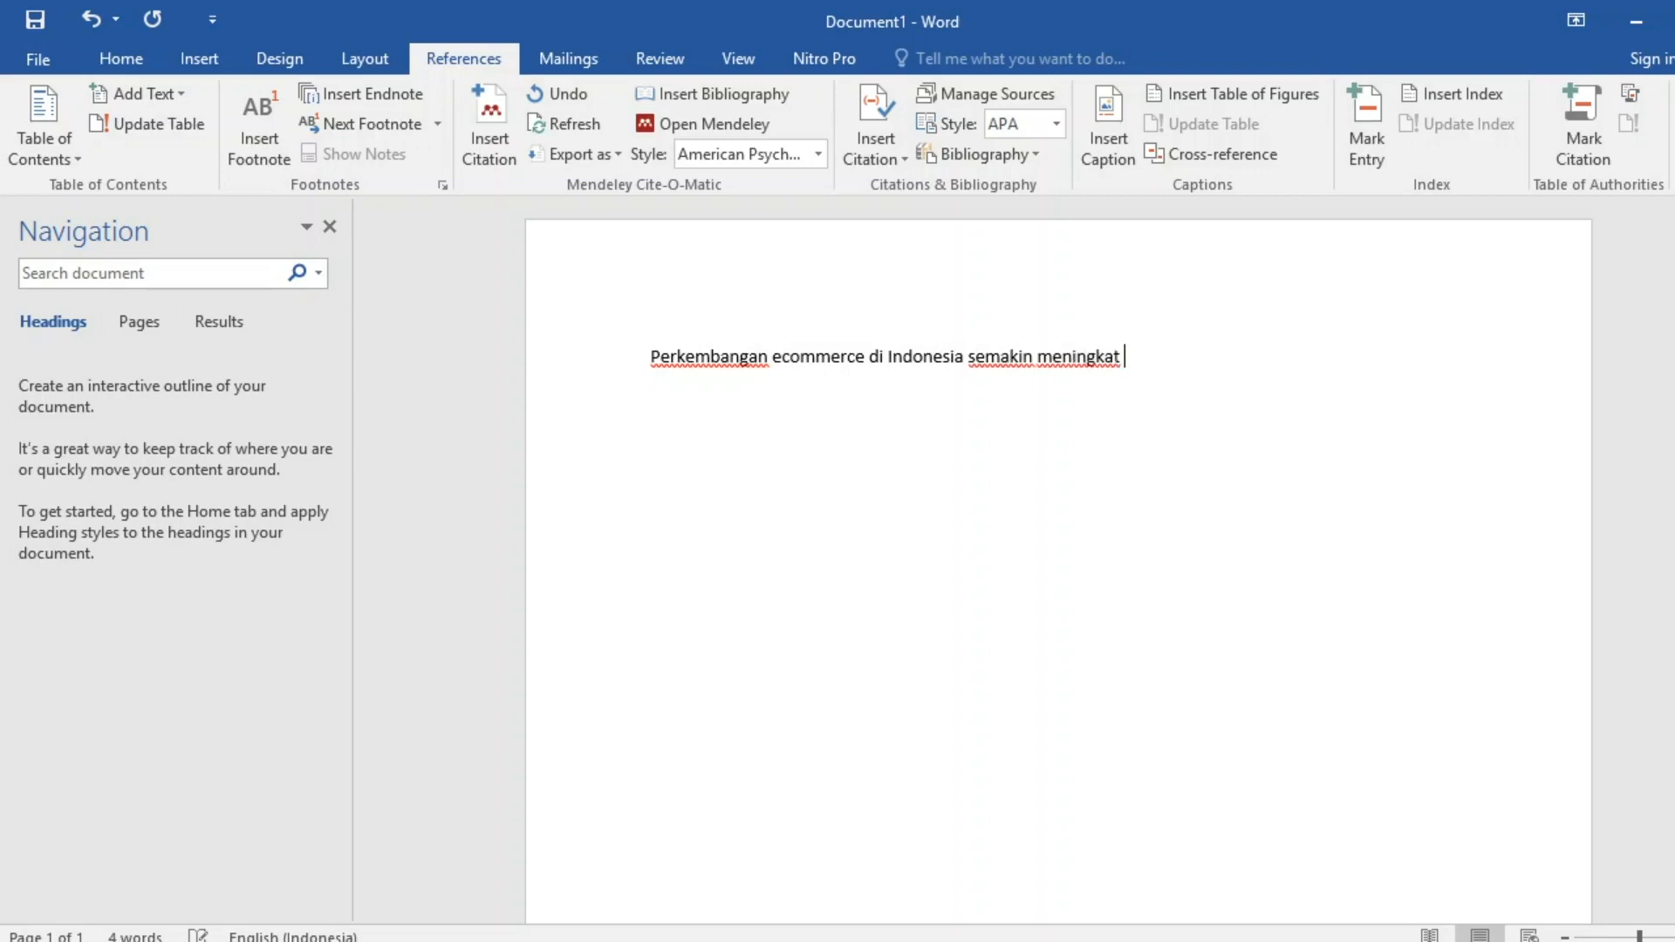
key(BackSpace)
text(, ditandai dengan)
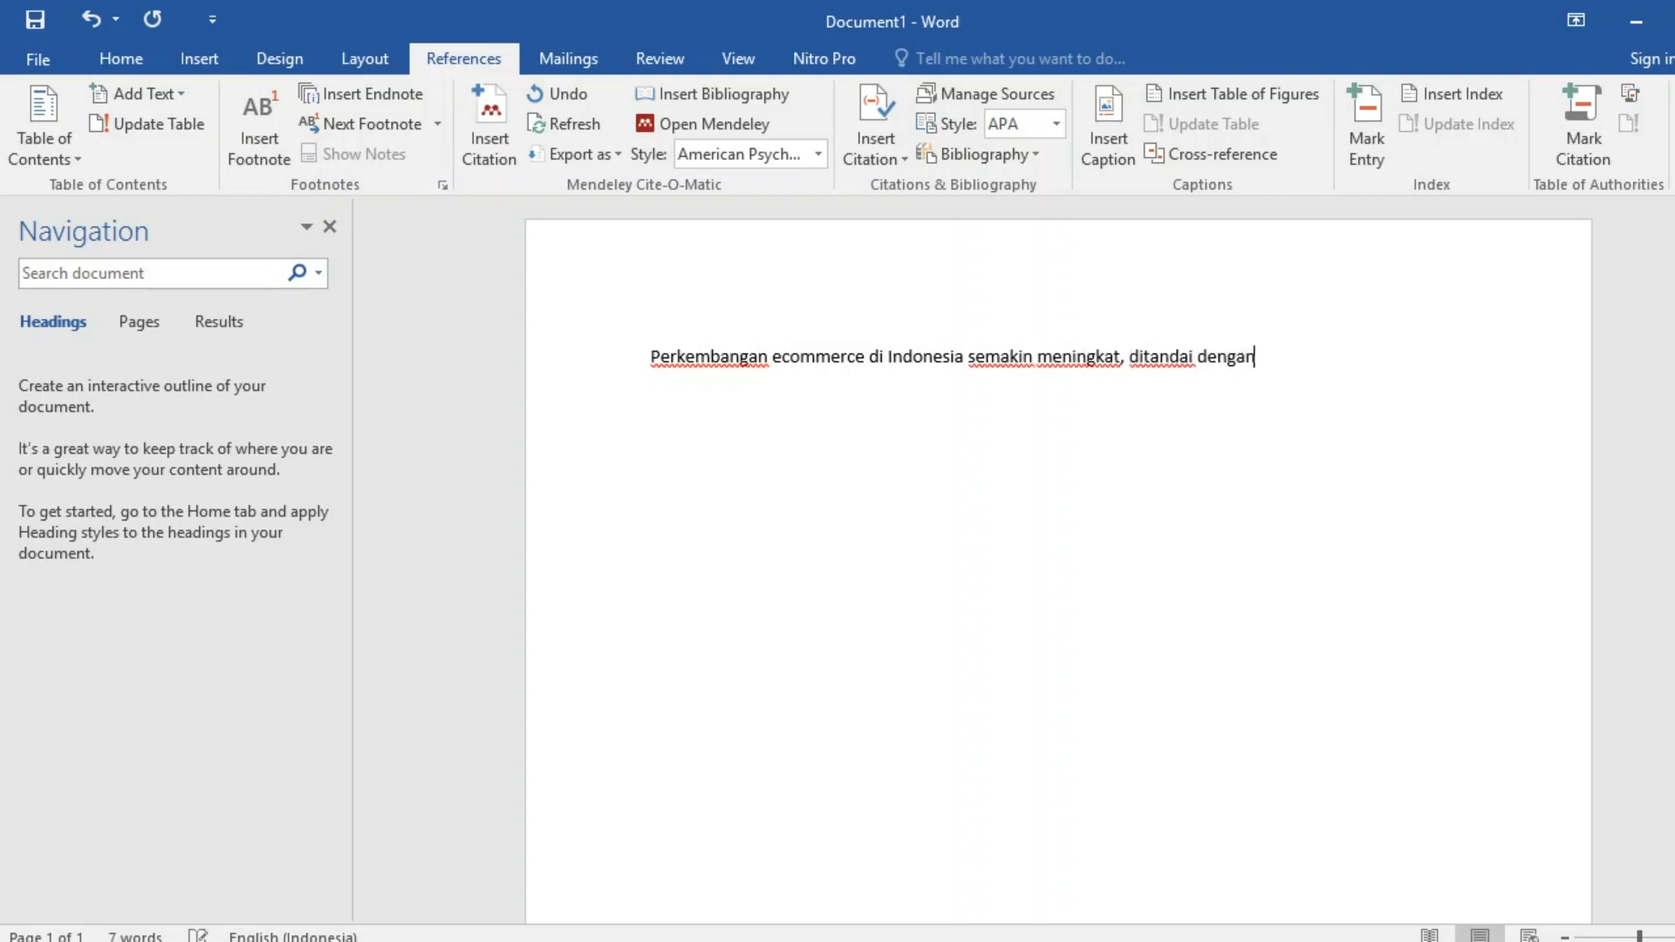
text( banyaknya pelak)
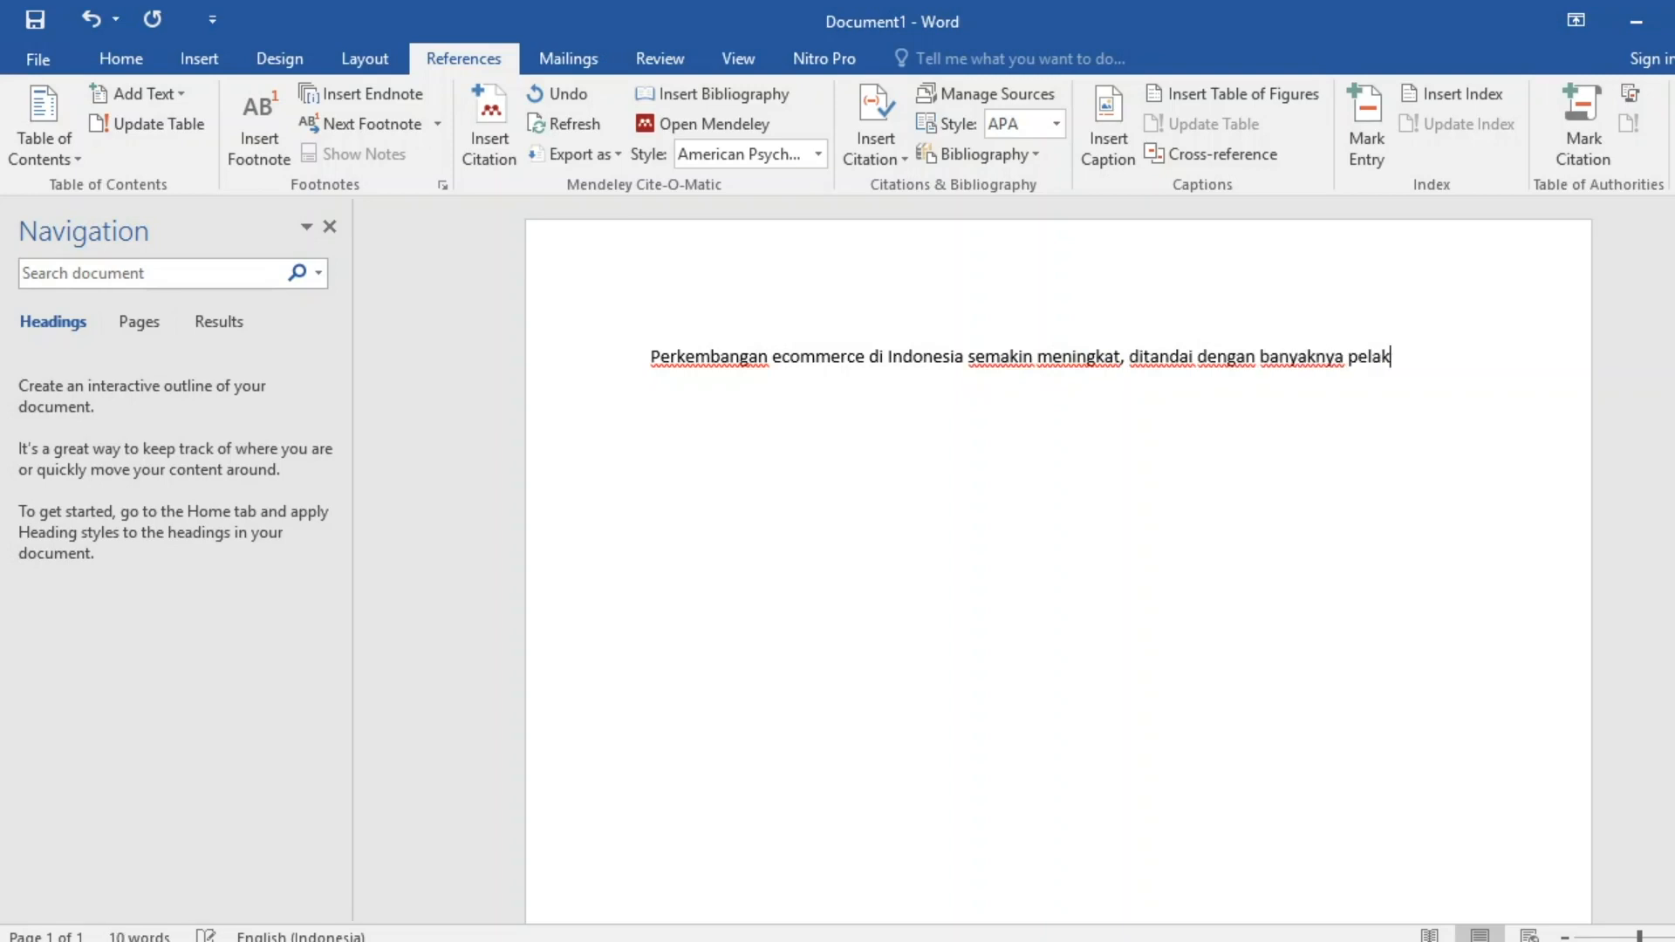
text(u bisnis menggunakan la)
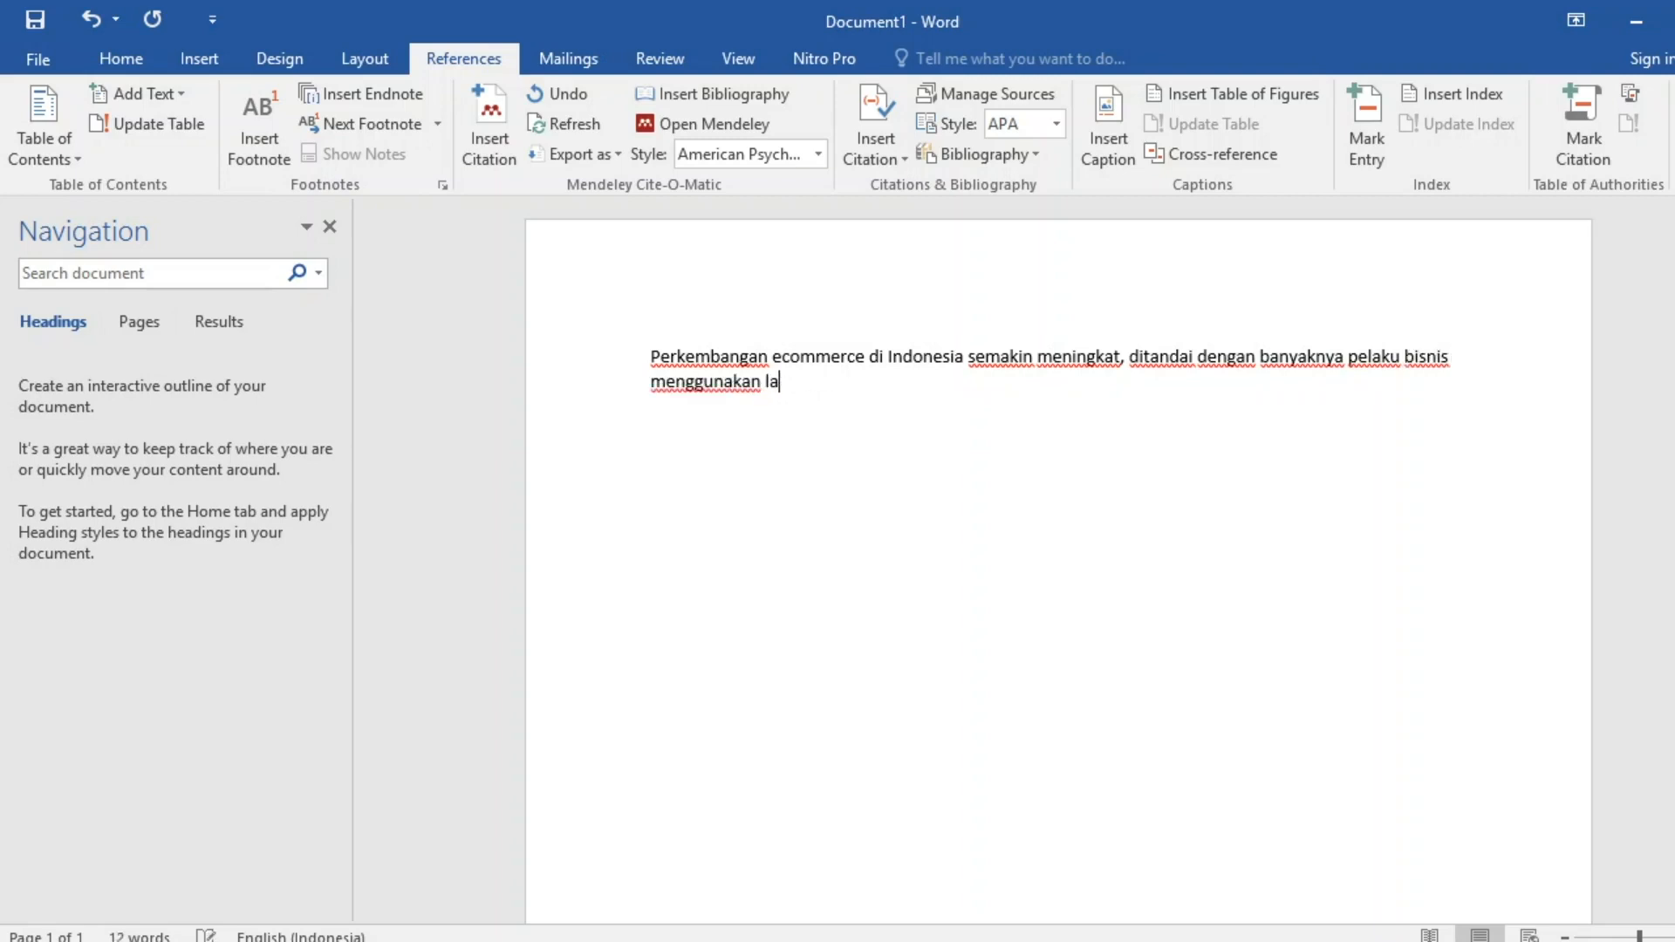
text(yanan ecommerce)
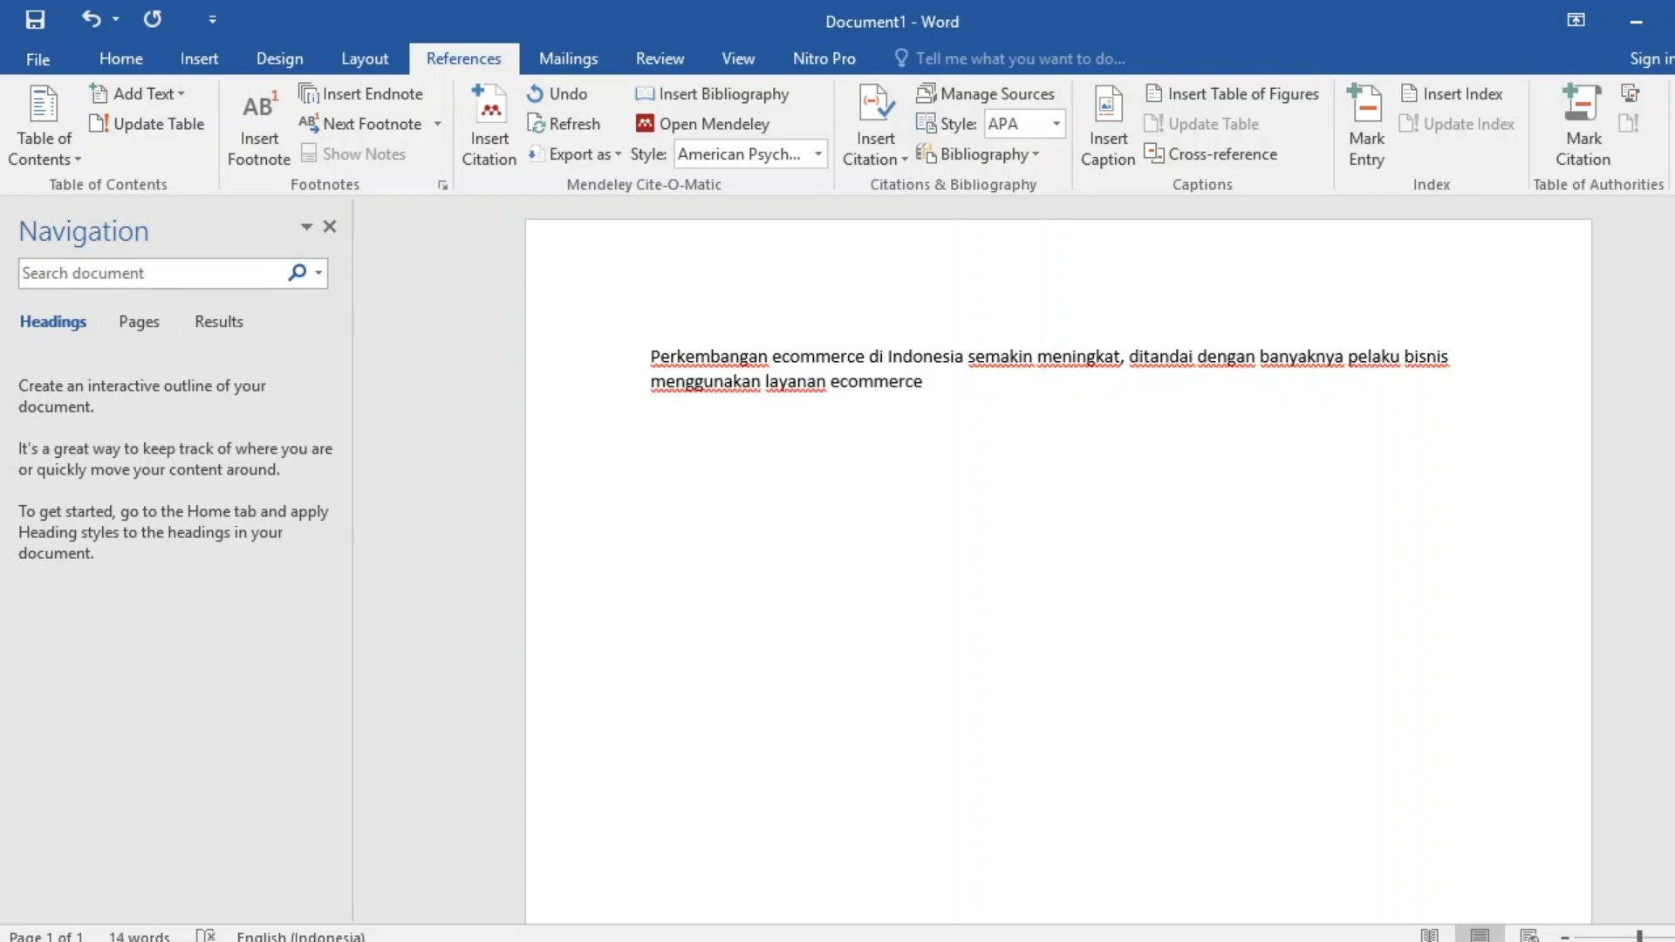
text(, seperti pada)
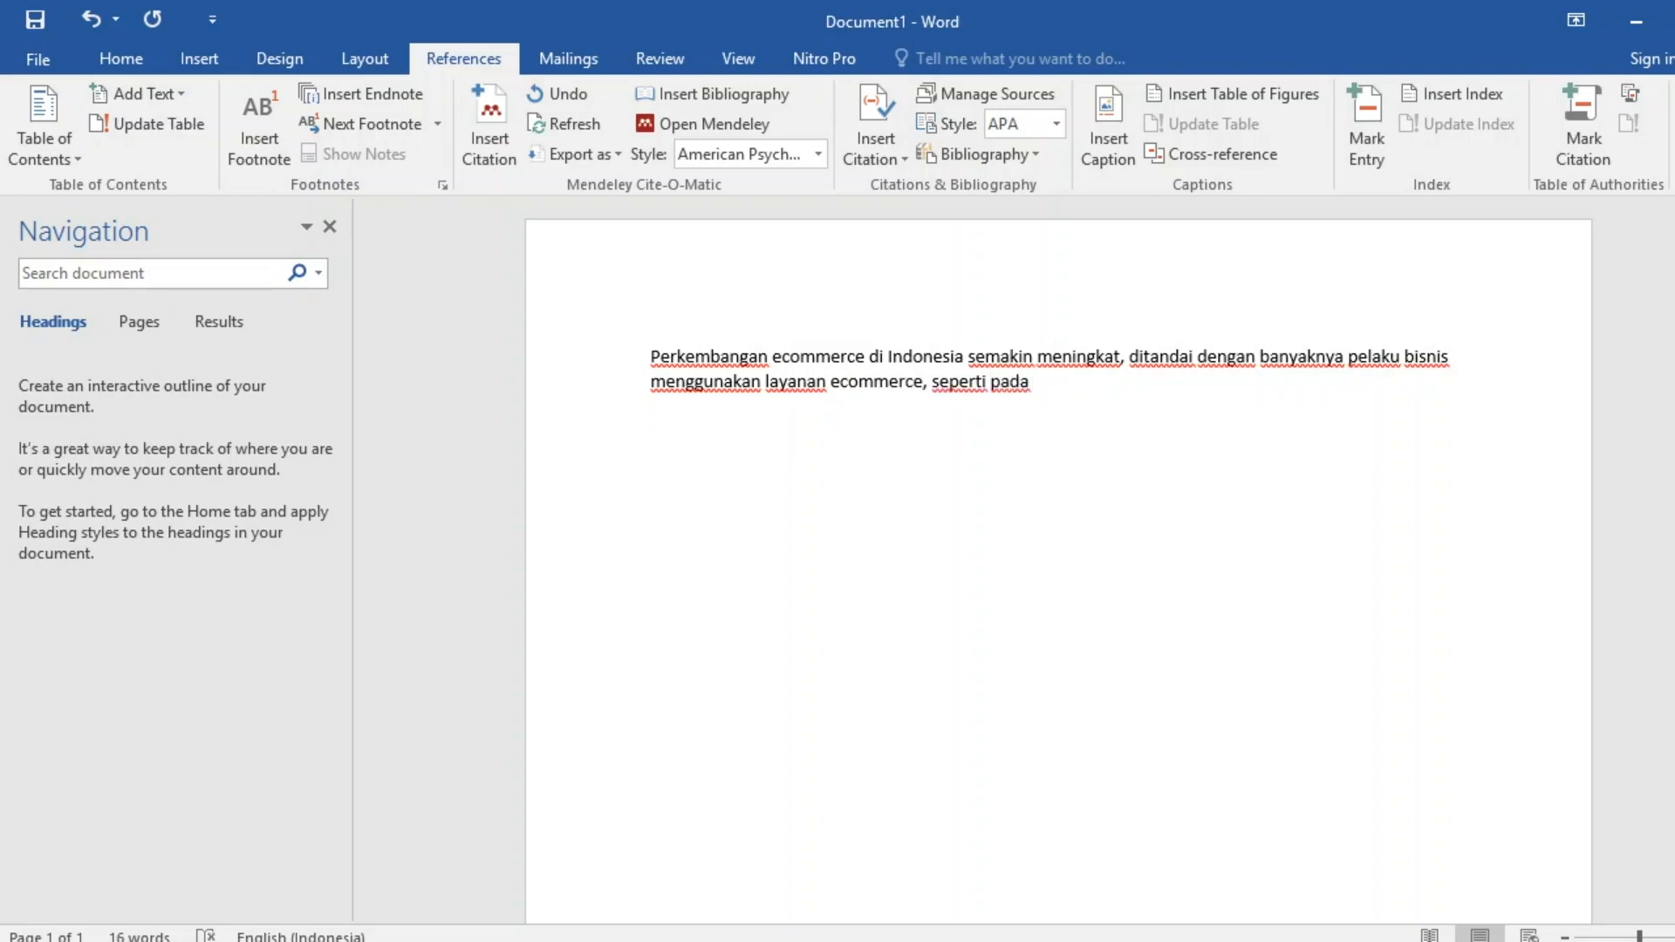
text( berita.....)
In Chrome, search Google for 'laju perkembangan ecommerce di indonesia'.
click(419, 940)
click(704, 486)
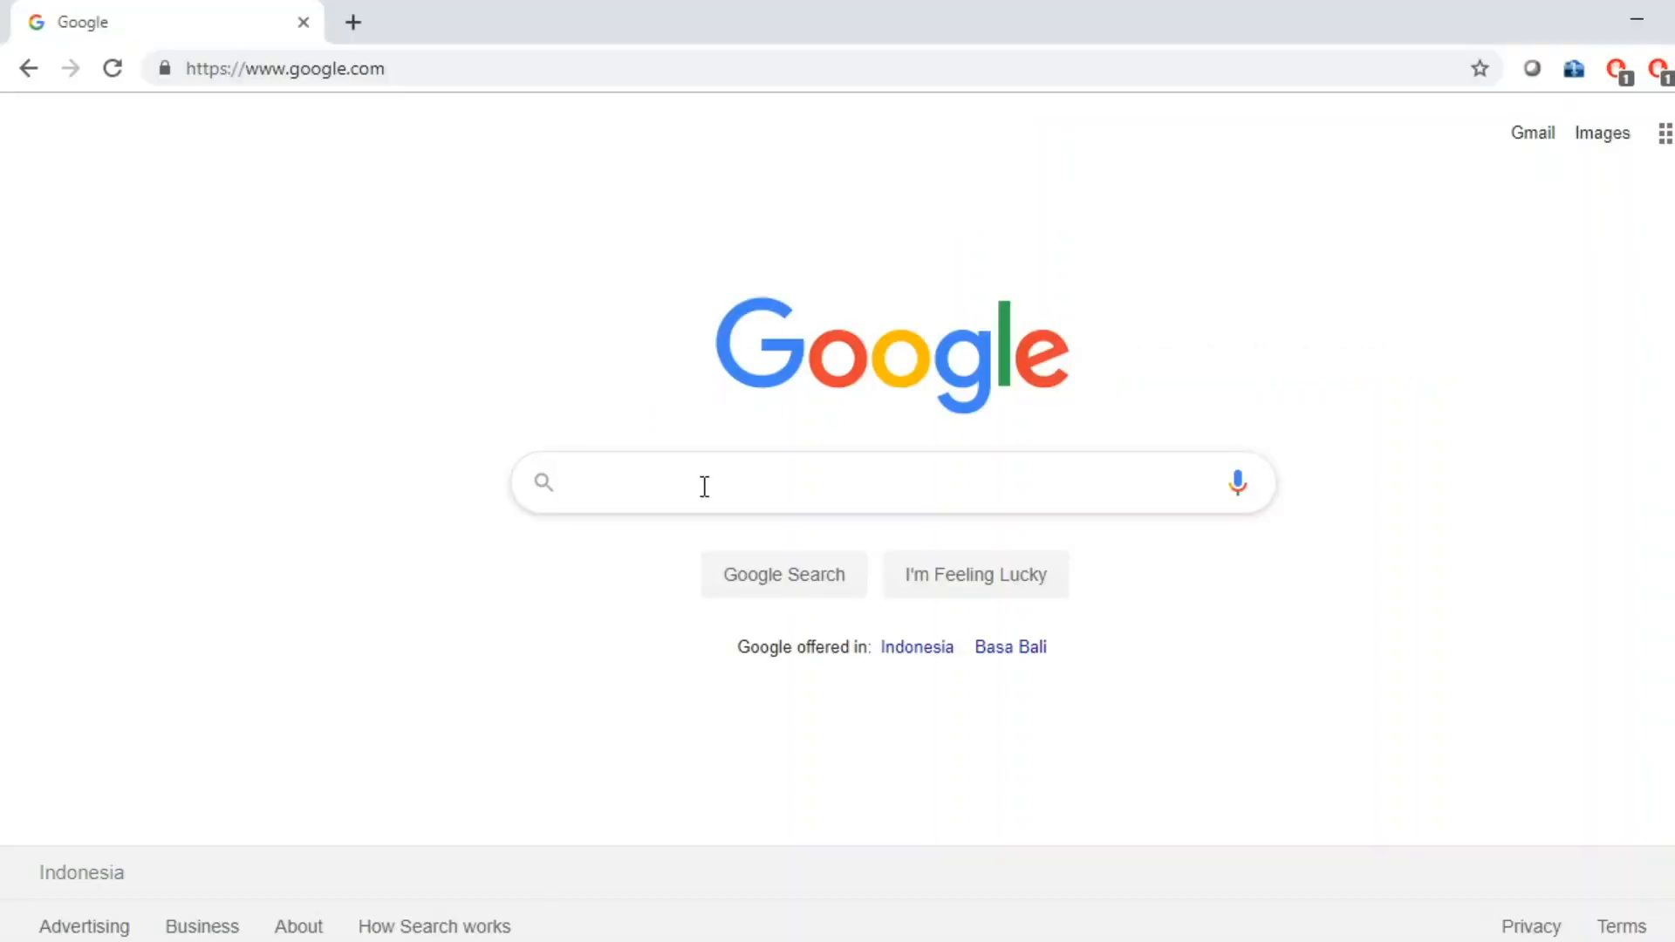
text(laju perkemb)
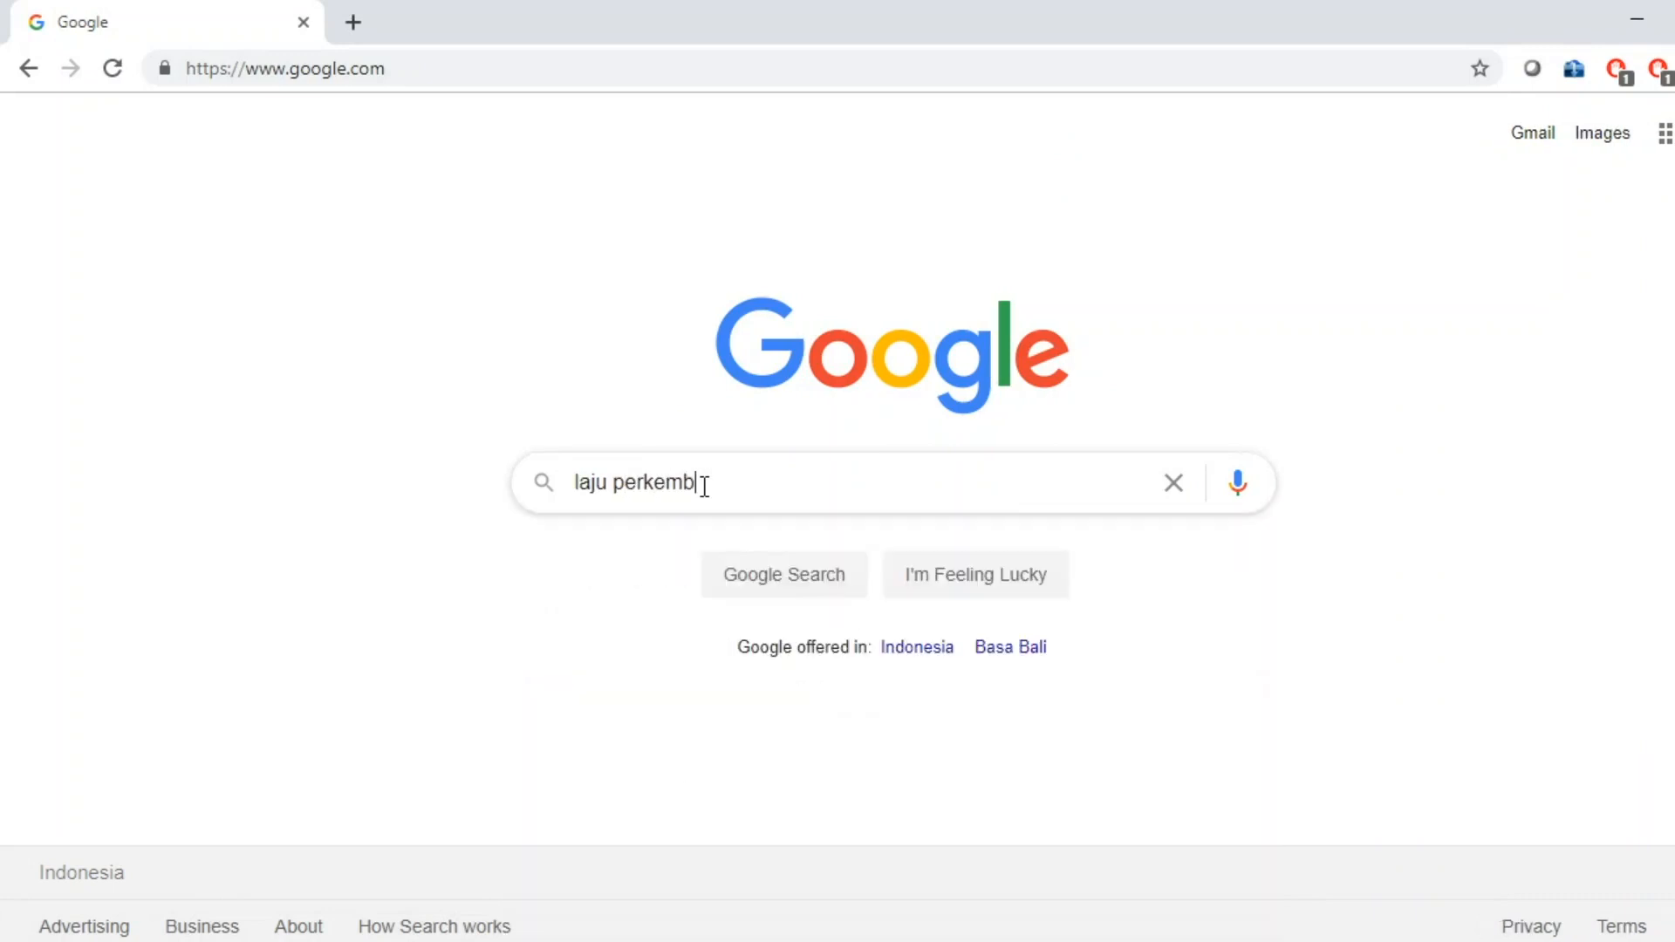
text(angan ecomme)
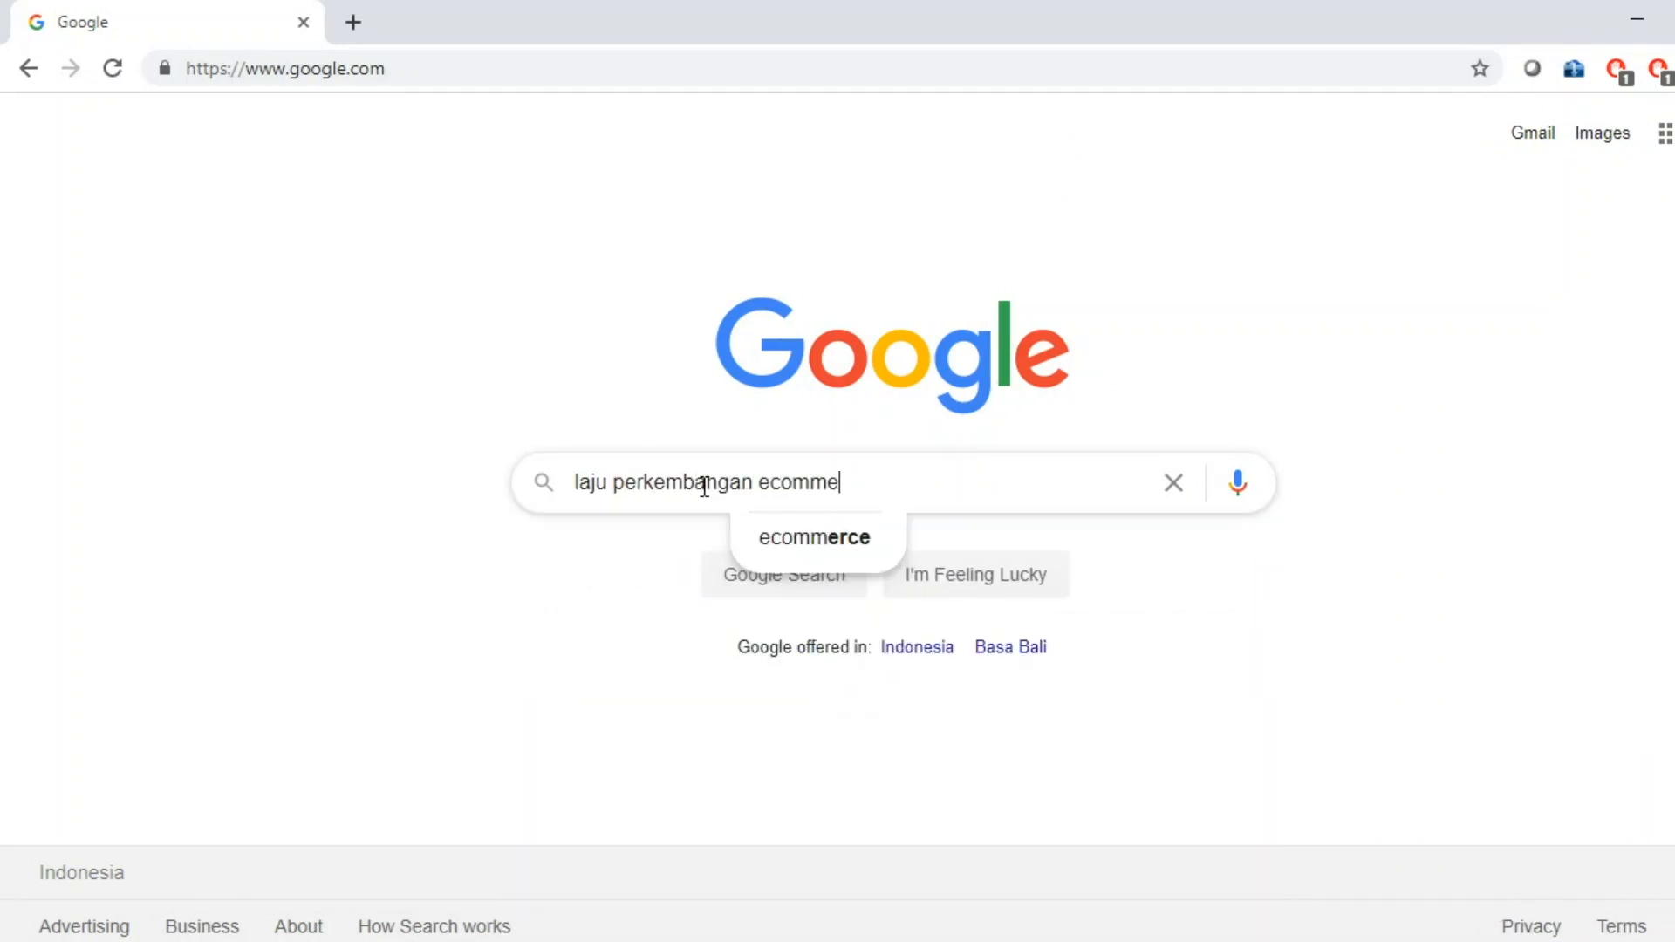
text(rce)
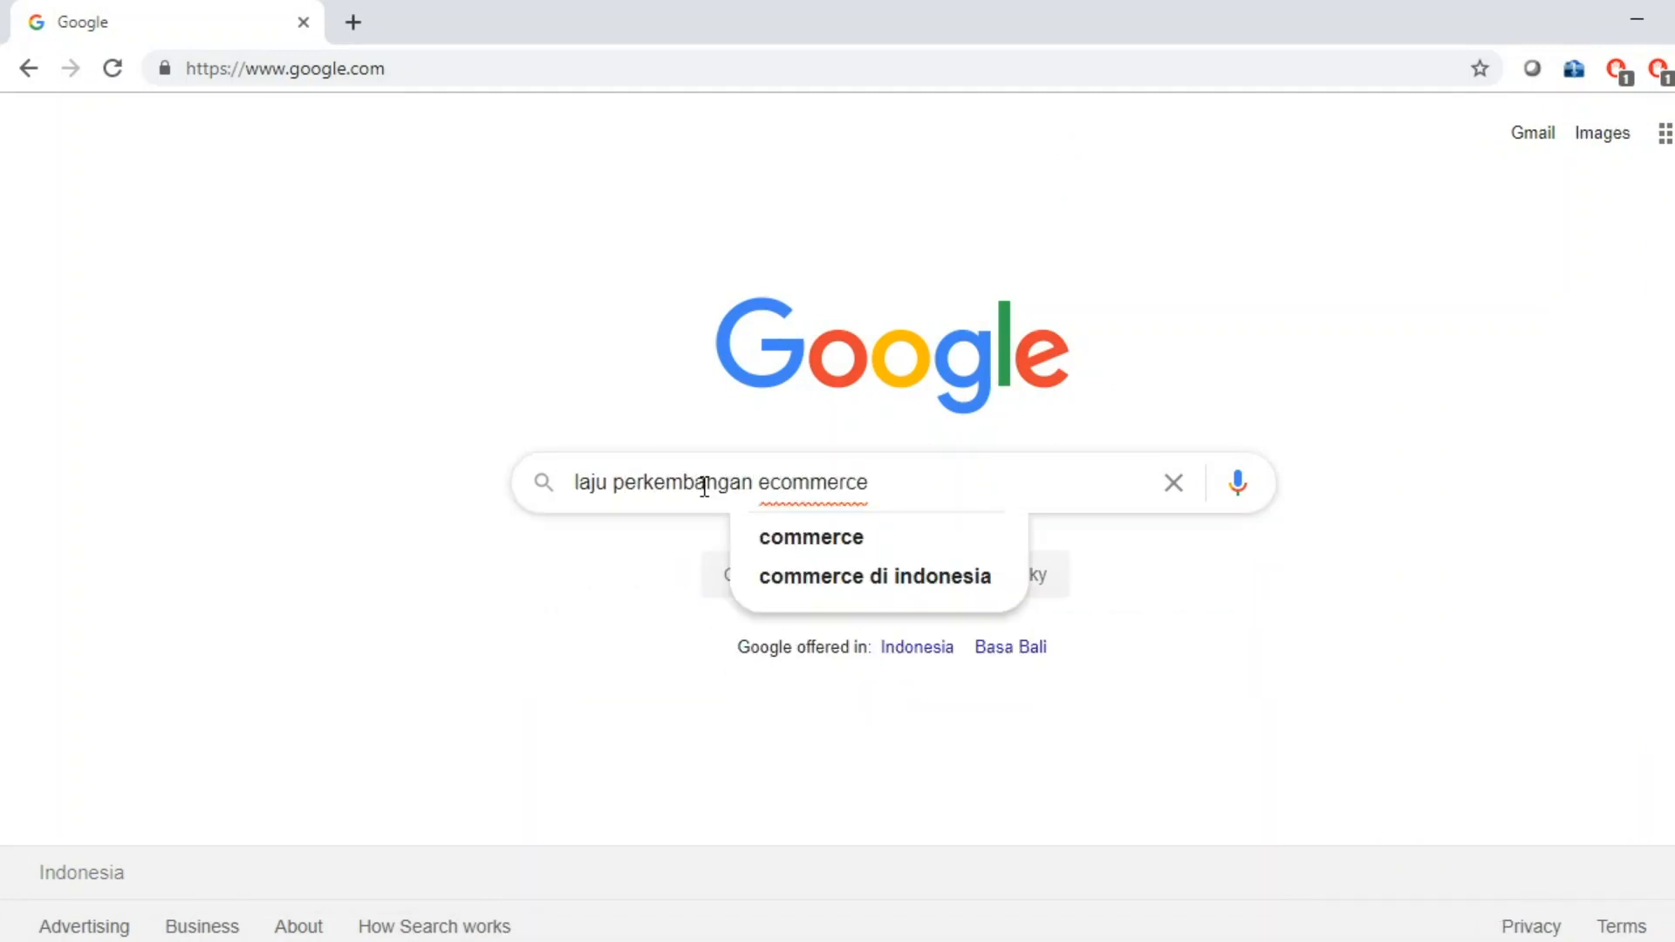
text( di ind)
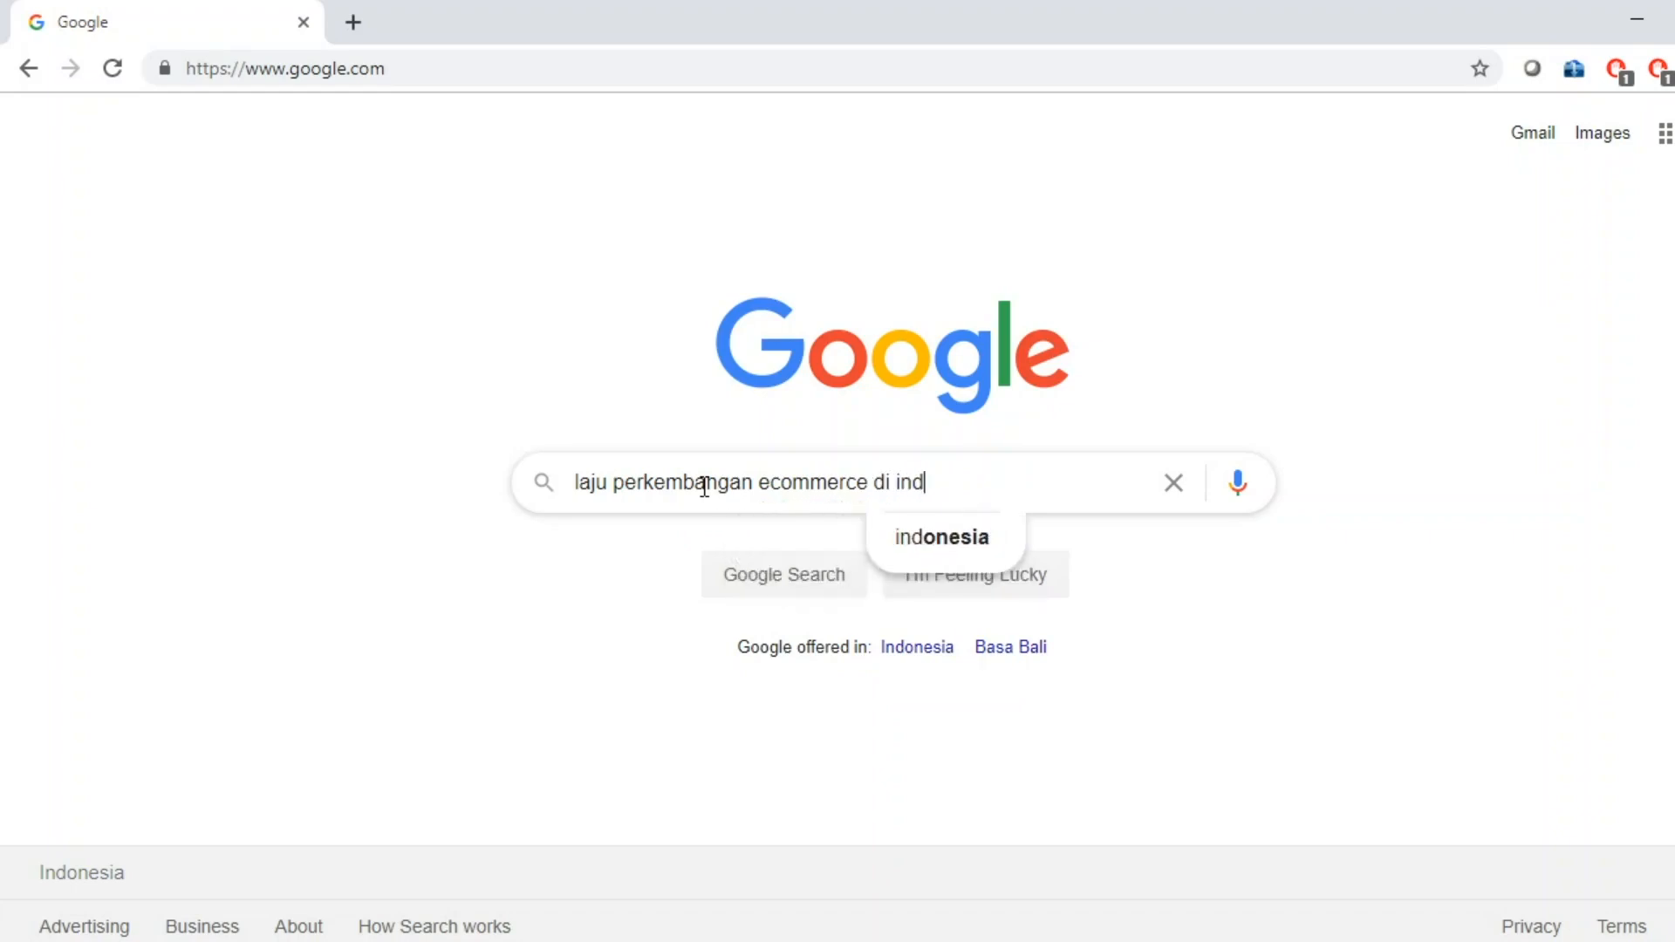
text(ones)
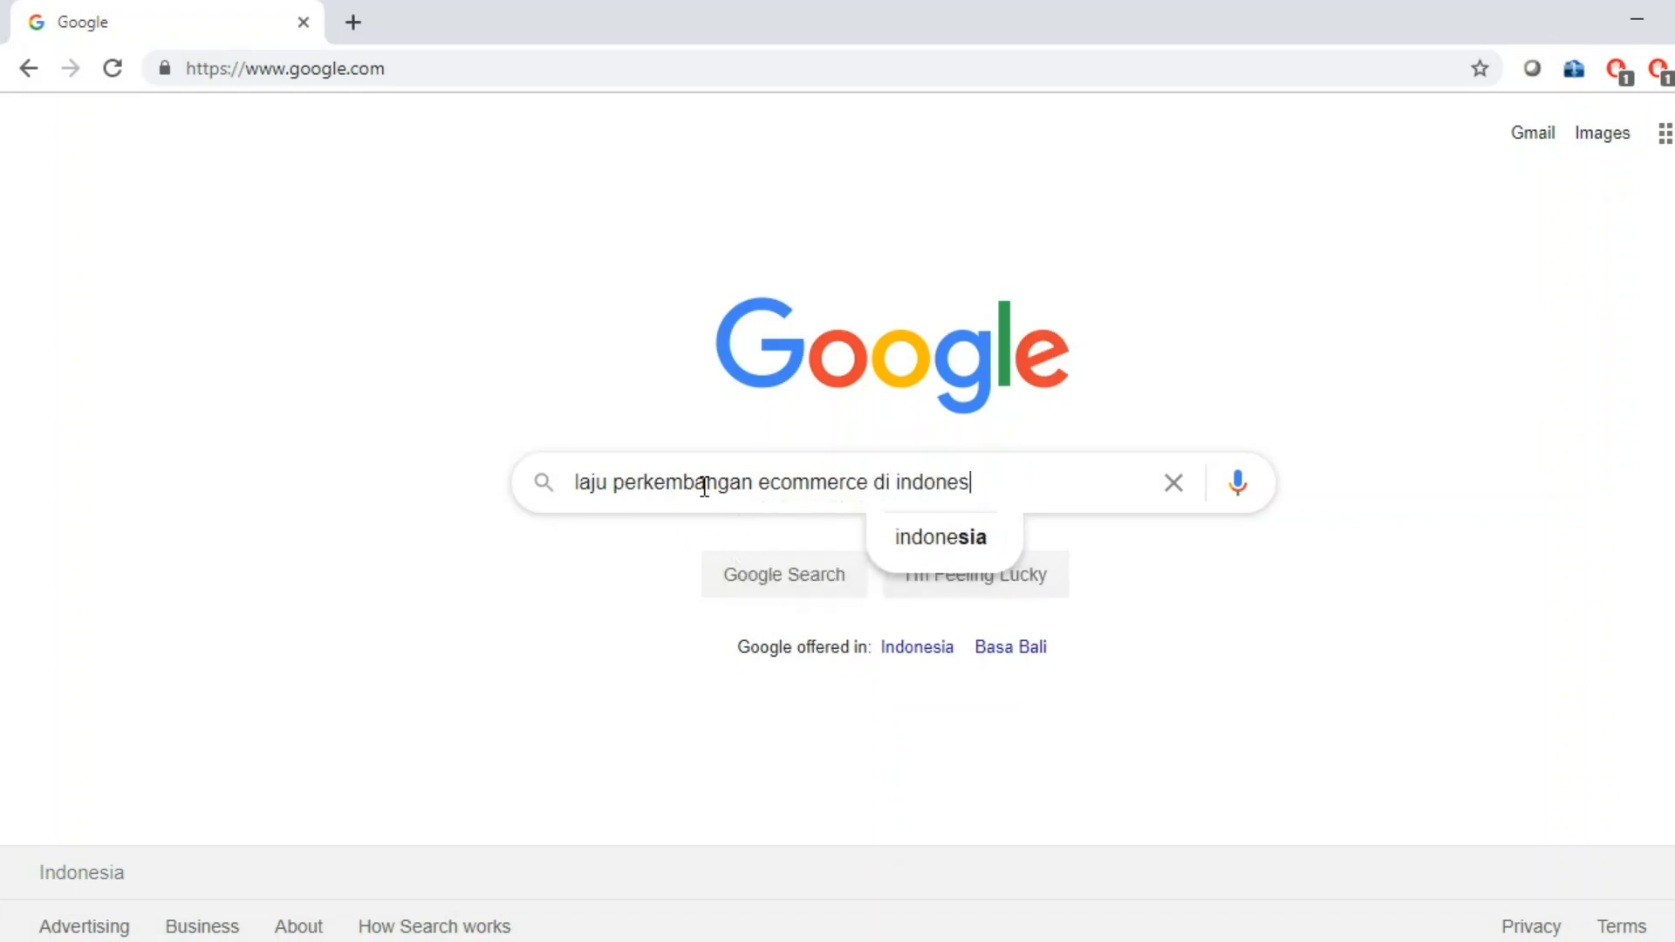
text(ia)
key(Return)
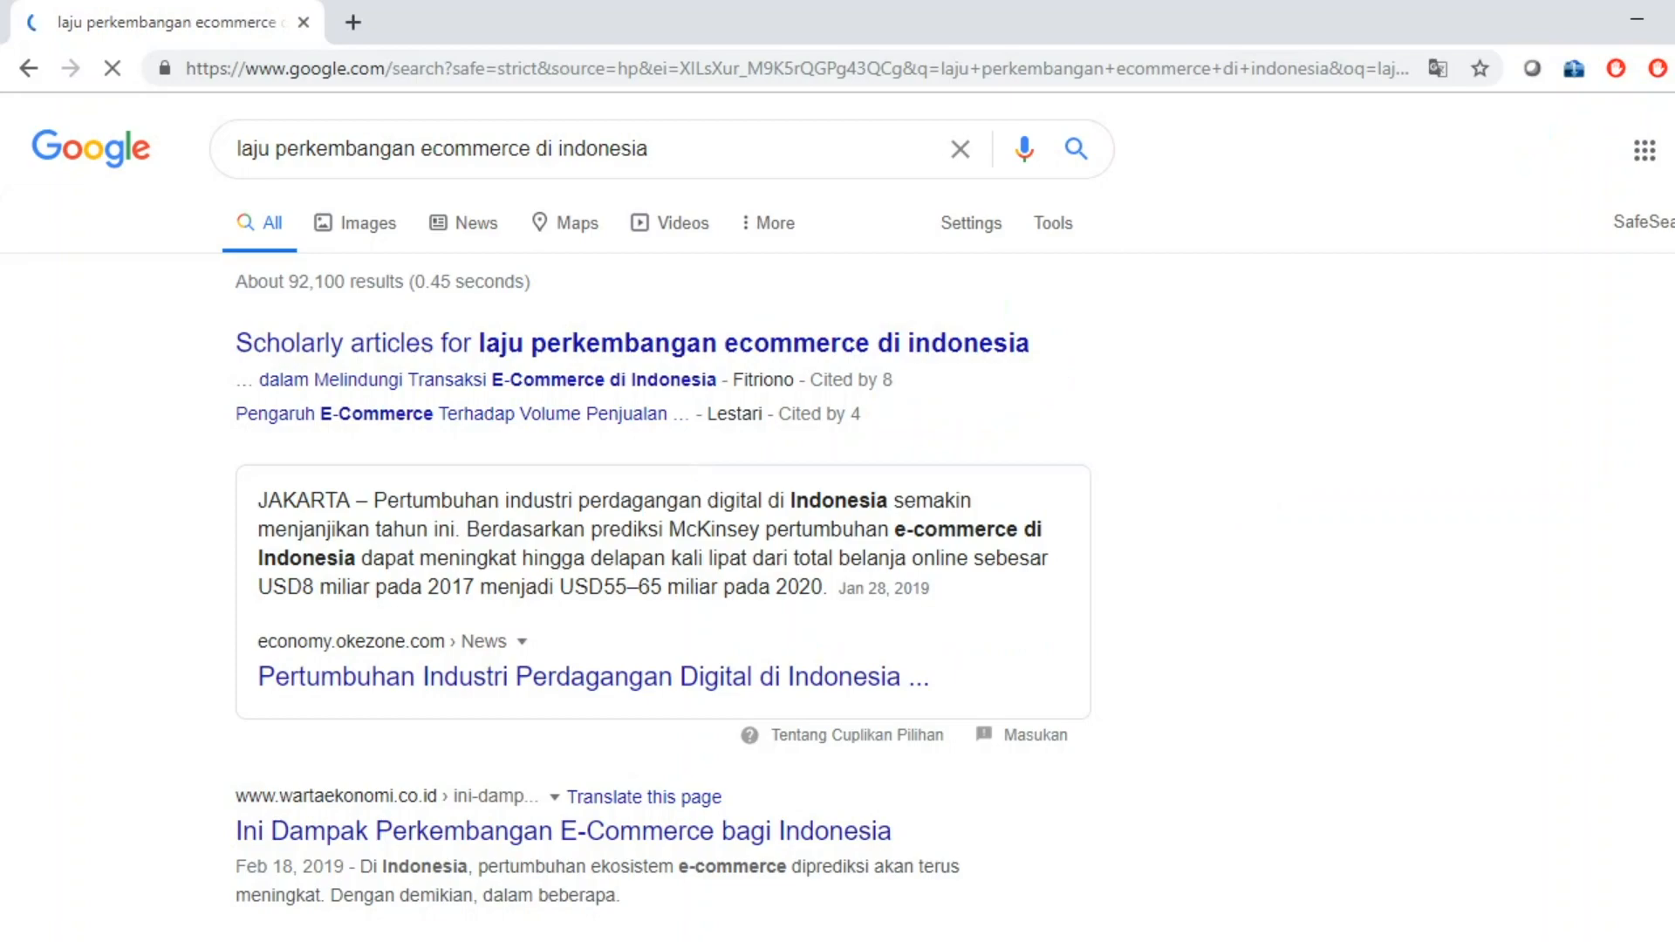
Scroll through the search results down to the related searches.
scroll(1114, 374, down, 4)
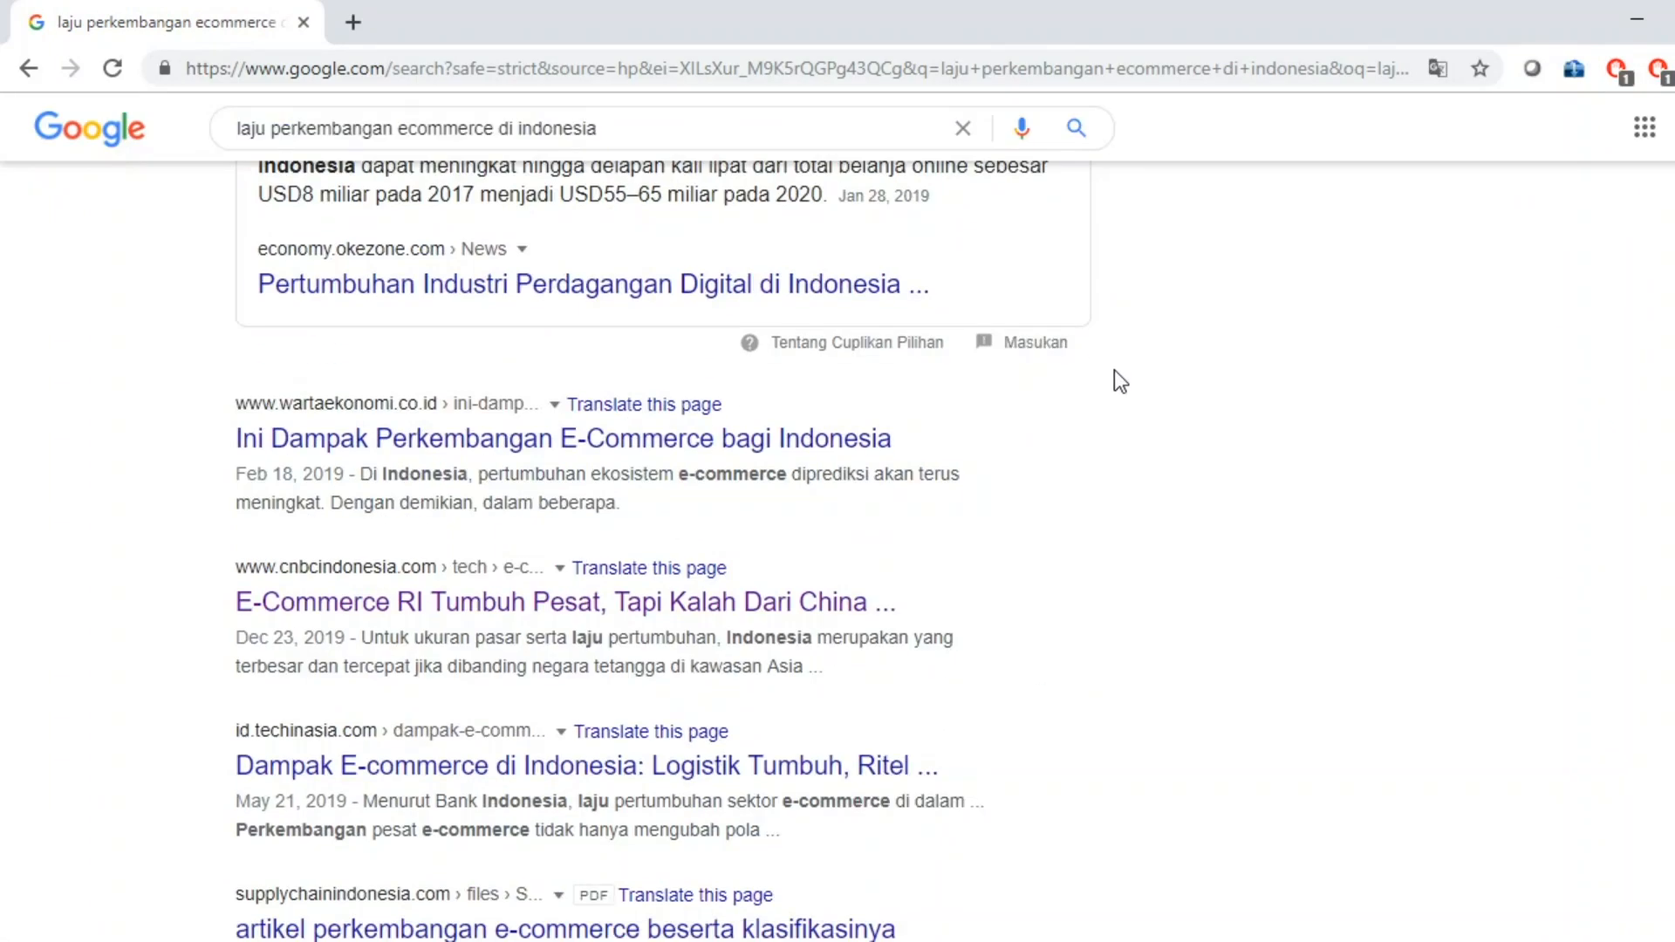
scroll(1106, 379, down, 5)
scroll(1107, 378, up, 4)
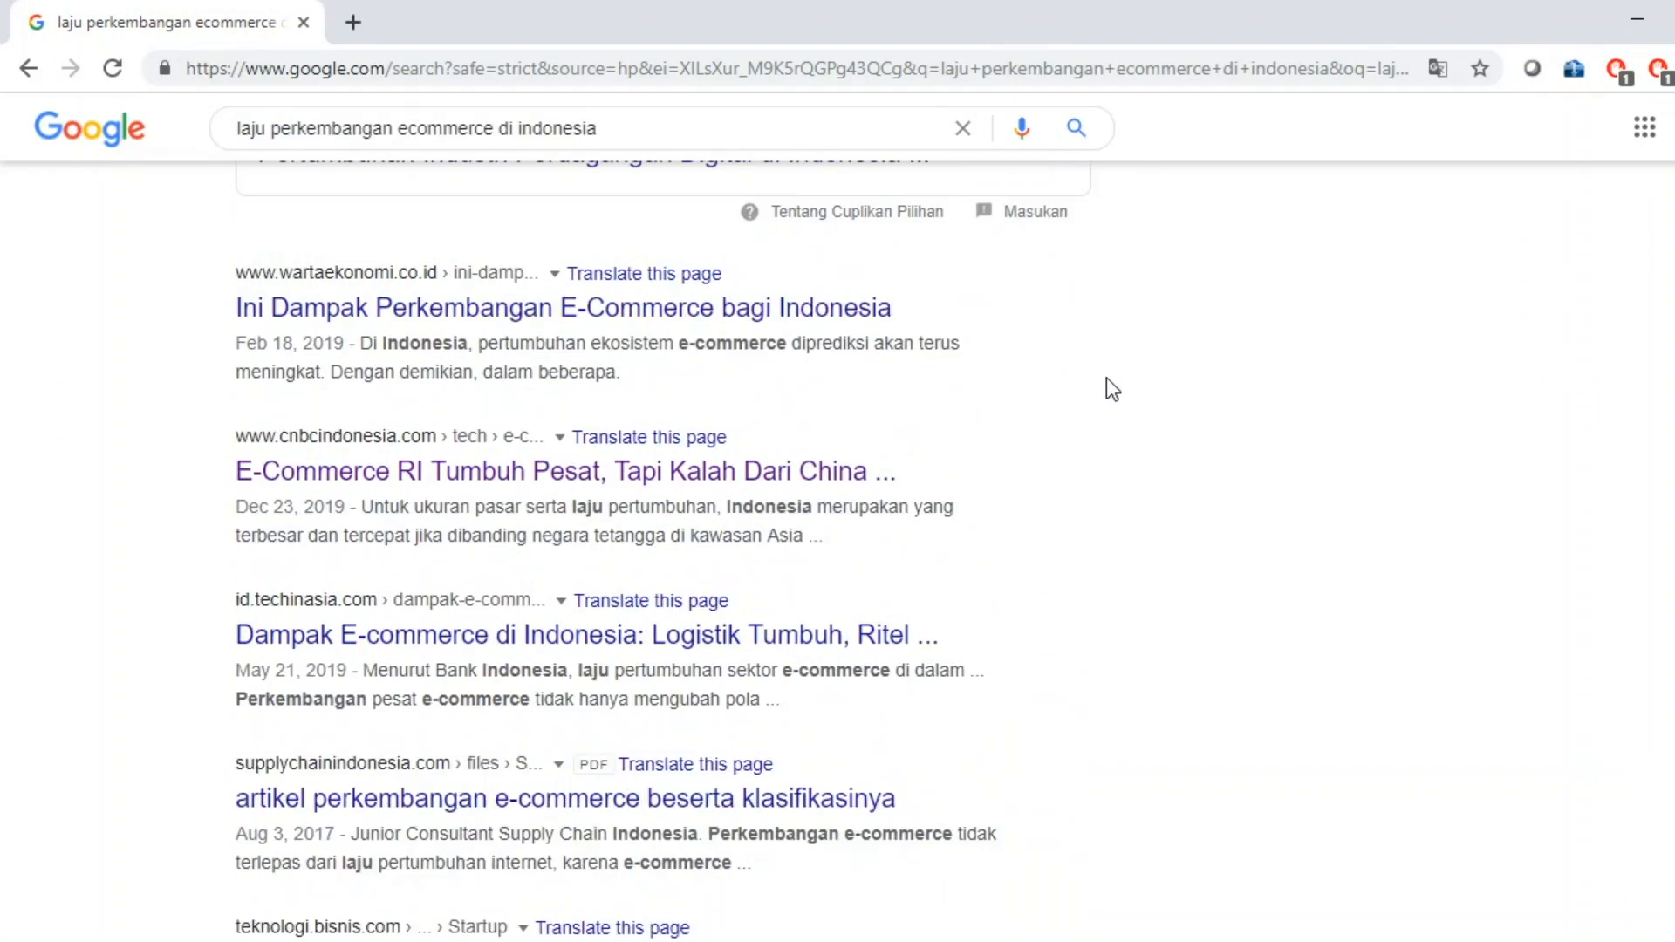
scroll(1106, 378, down, 2)
scroll(1106, 378, down, 5)
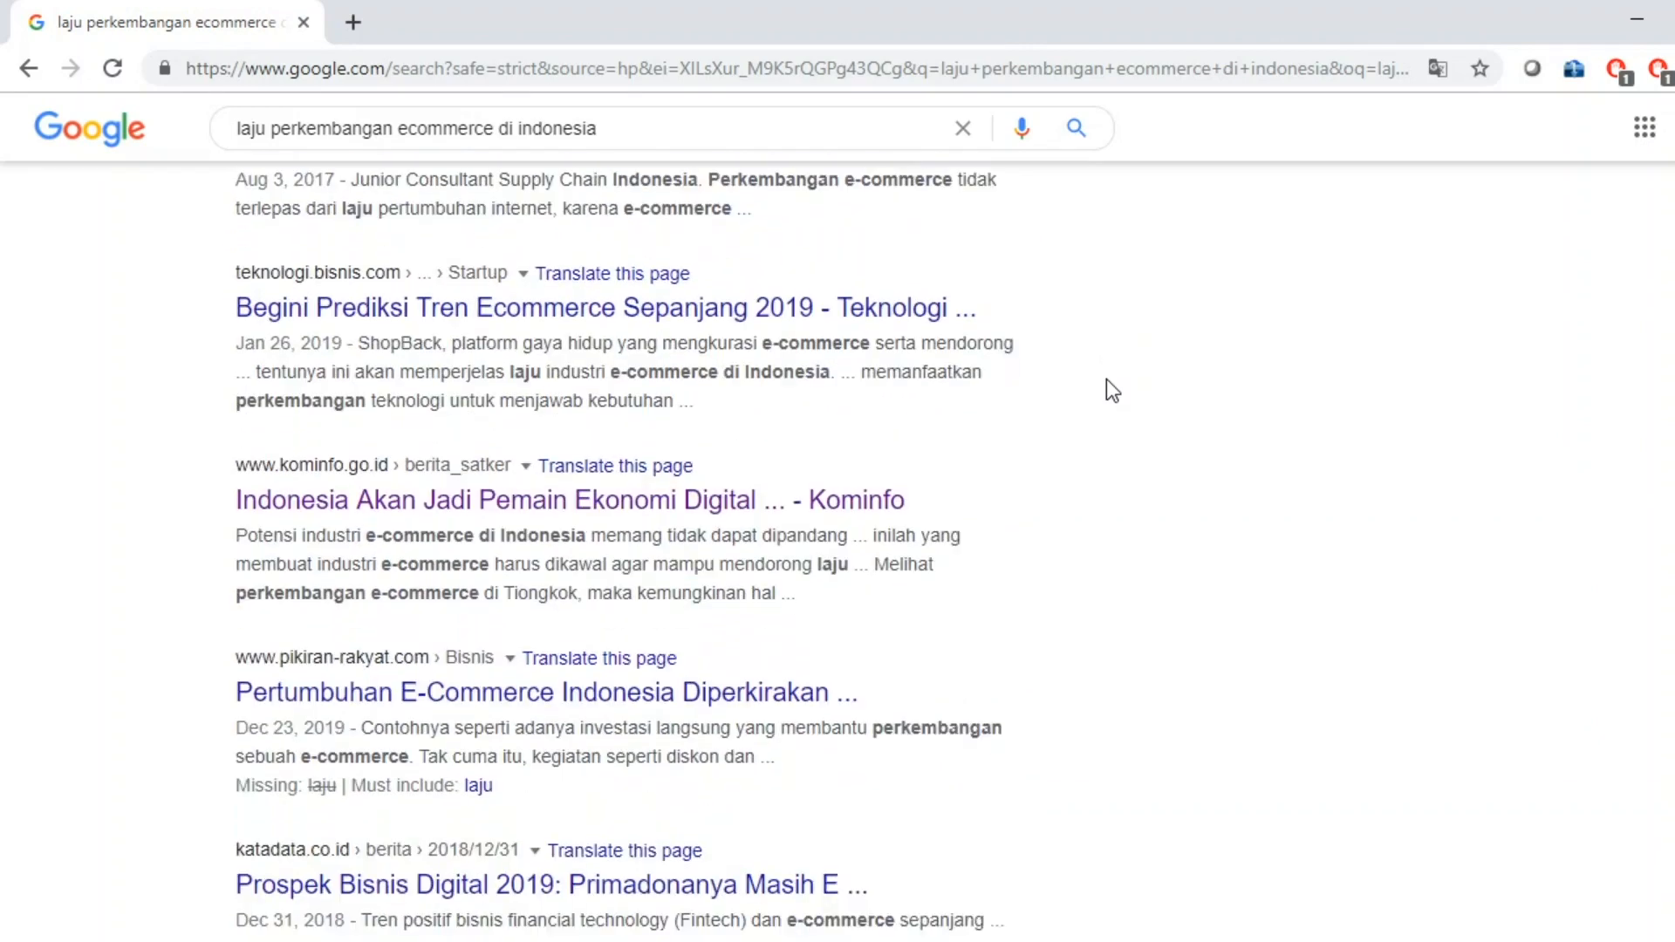
scroll(1106, 379, down, 3)
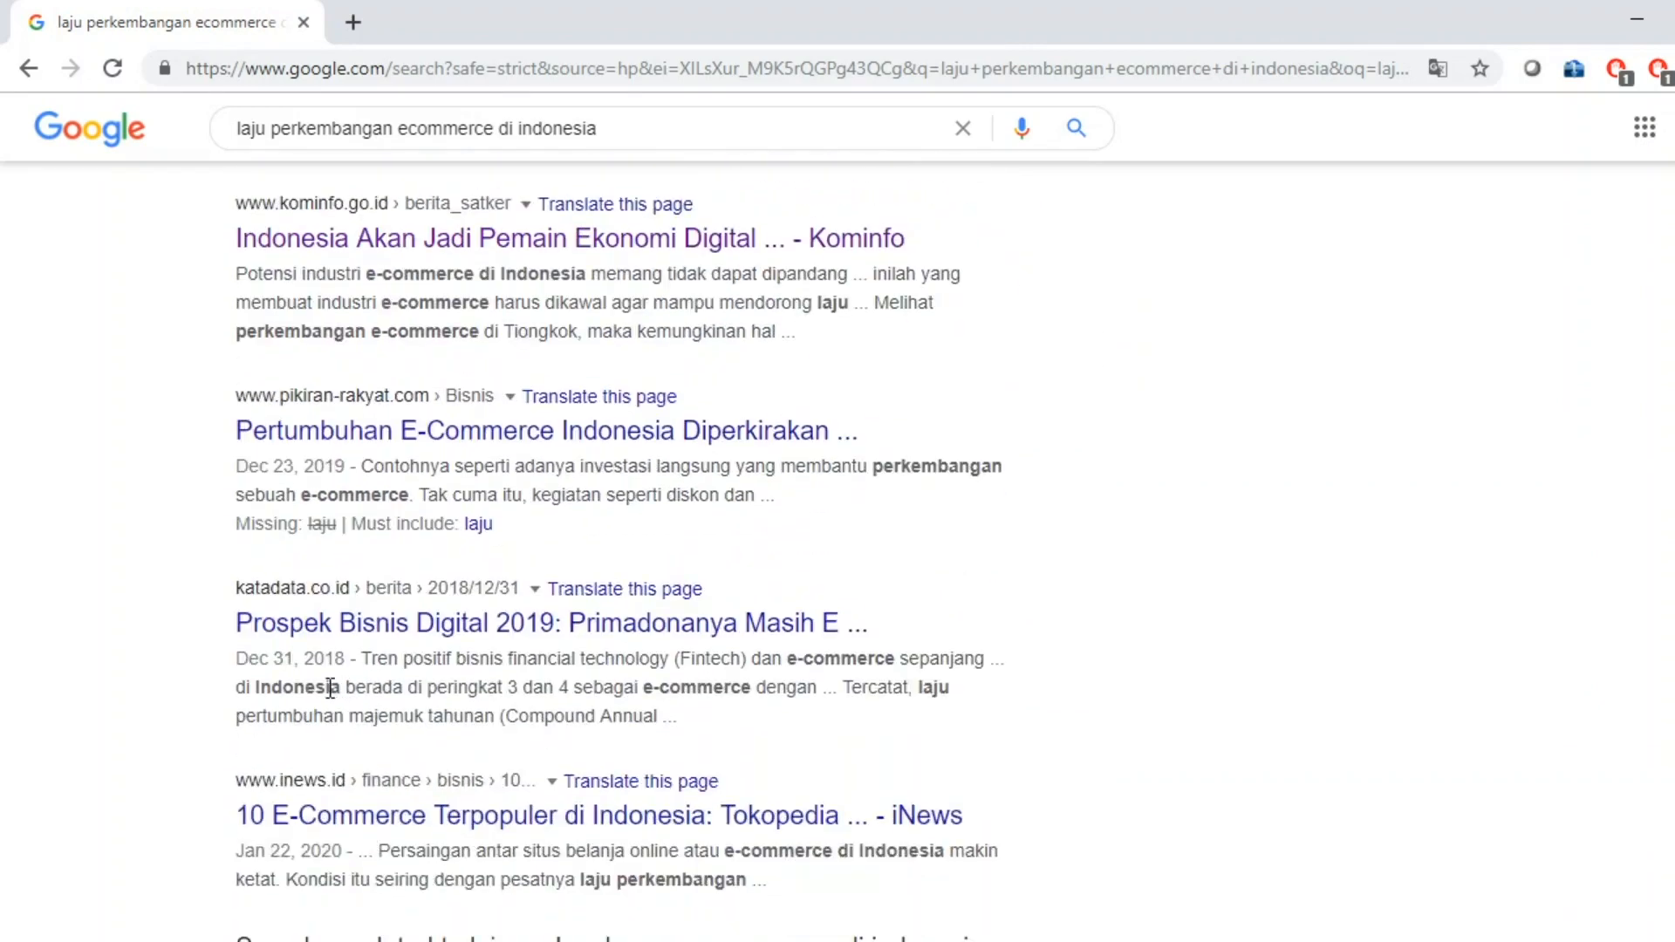
scroll(987, 580, down, 2)
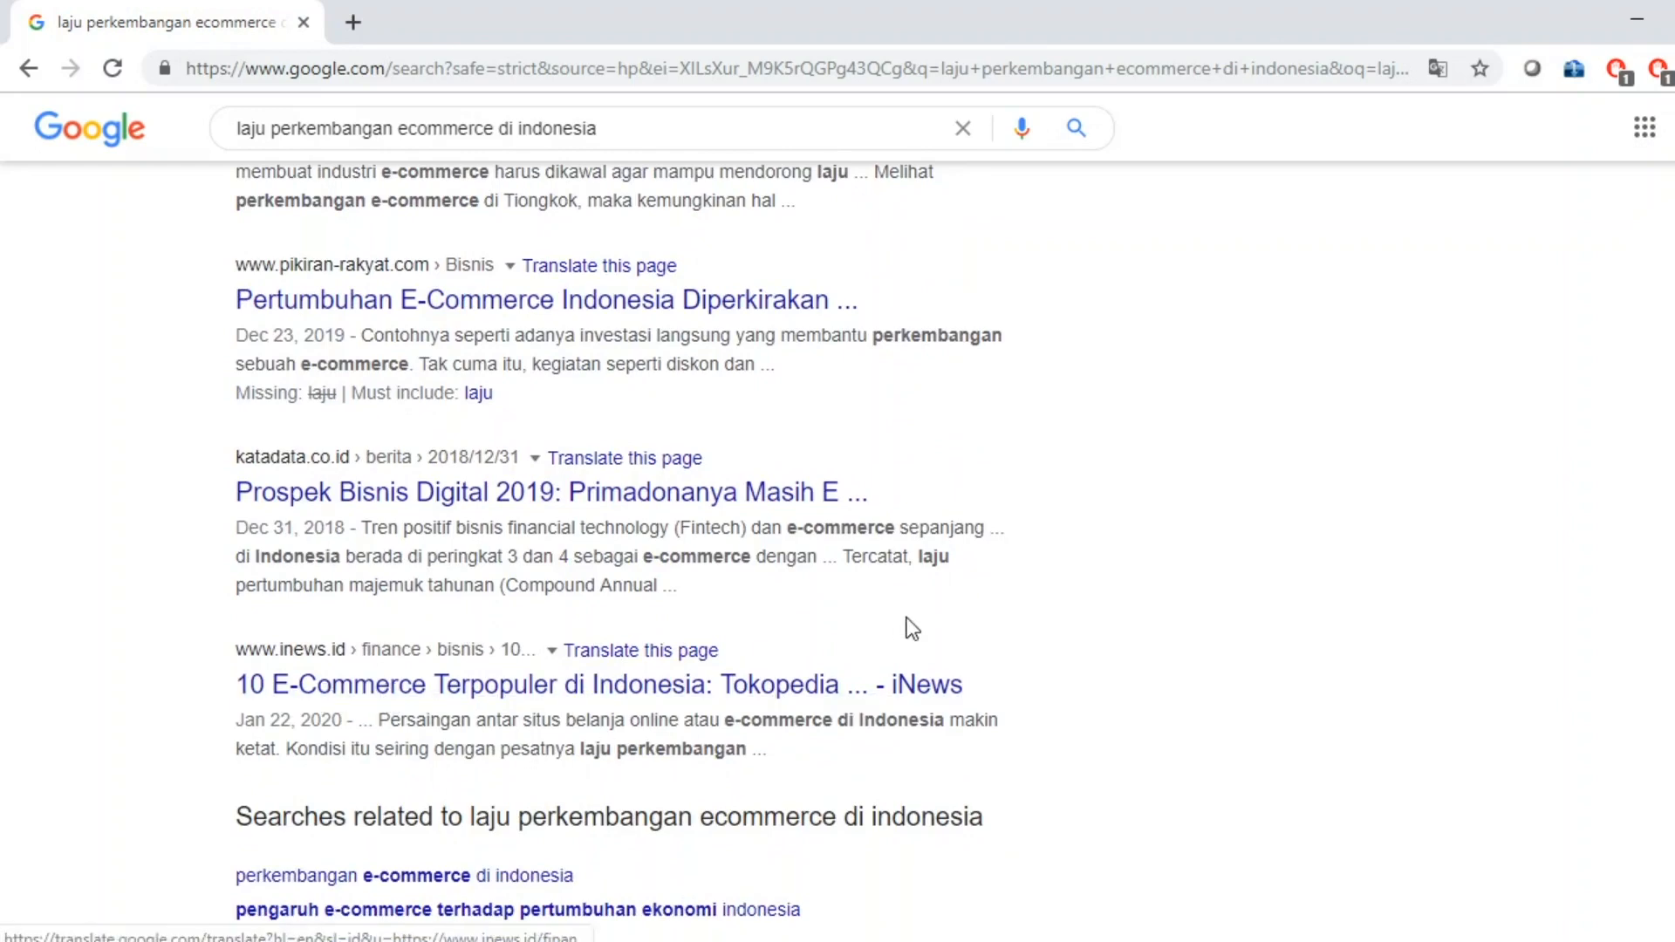
scroll(1038, 576, down, 2)
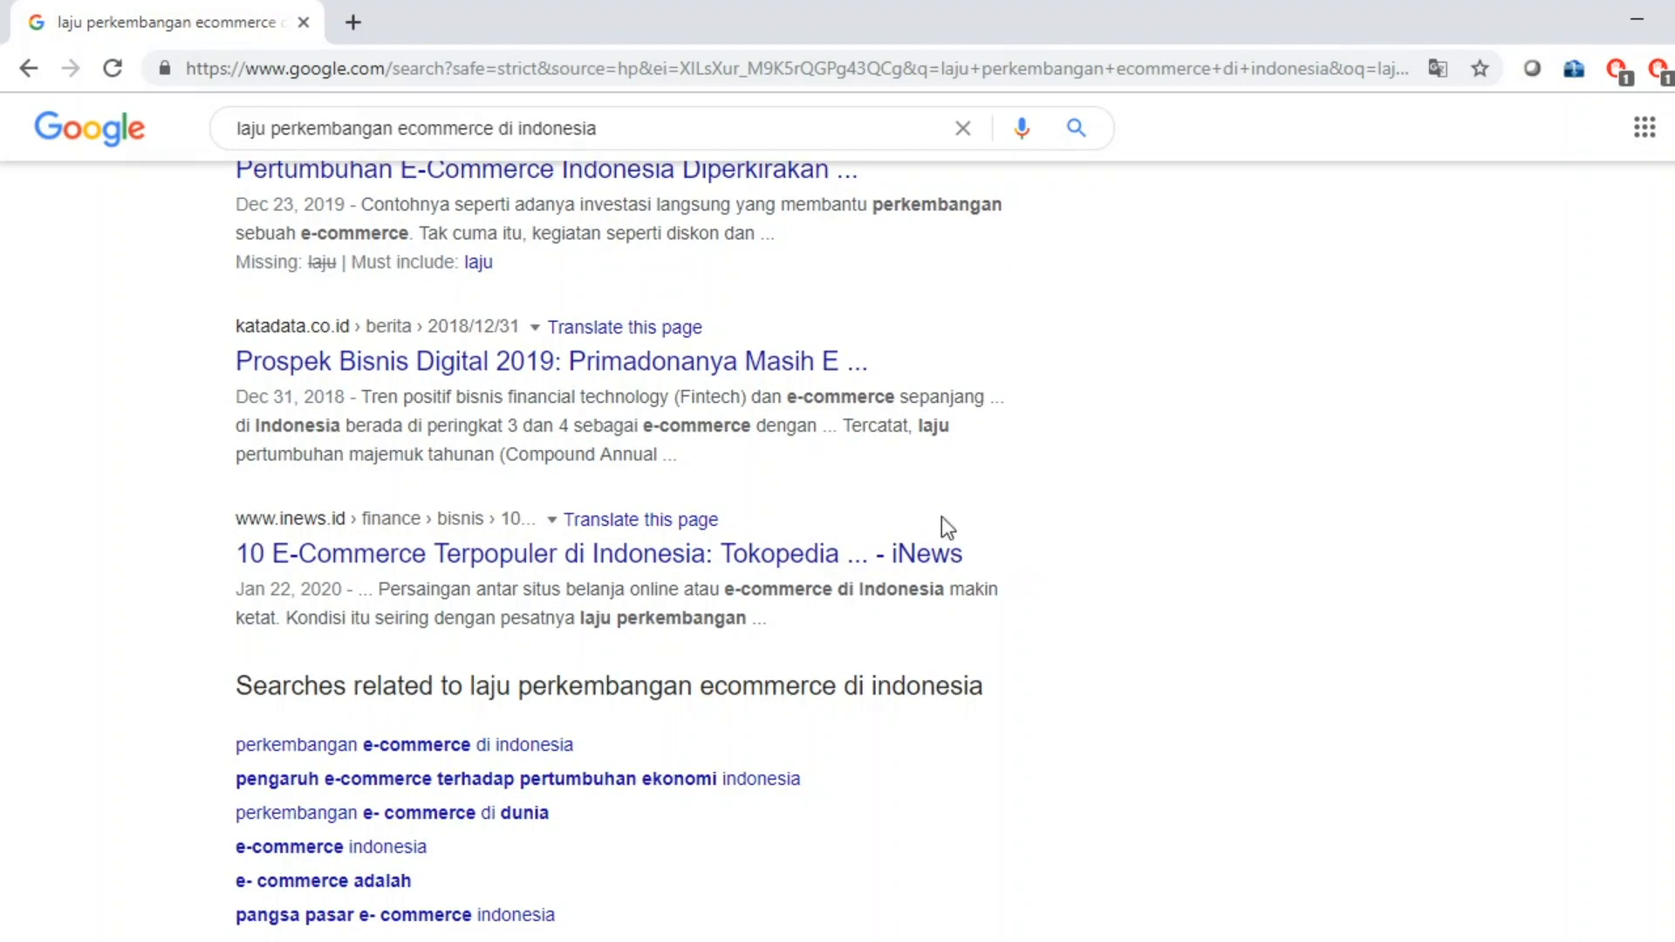
Open the iNews top-10 e-commerce result in a new tab.
right_click(650, 559)
click(643, 580)
scroll(1095, 404, up, 6)
scroll(1129, 419, up, 6)
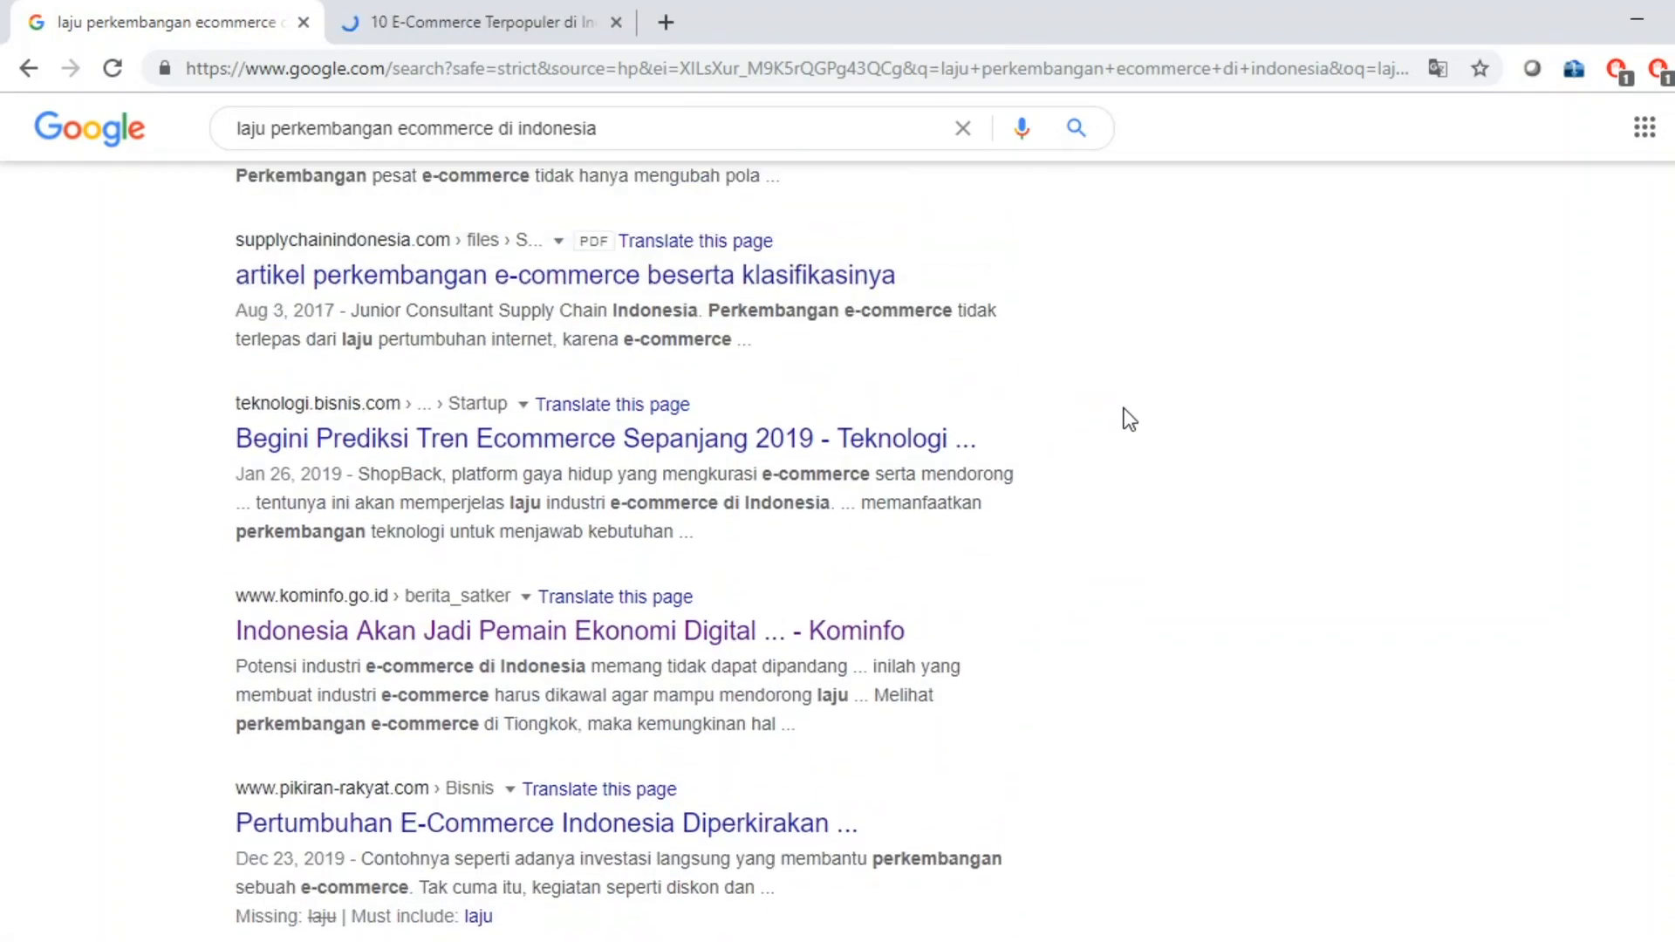
scroll(1129, 420, up, 2)
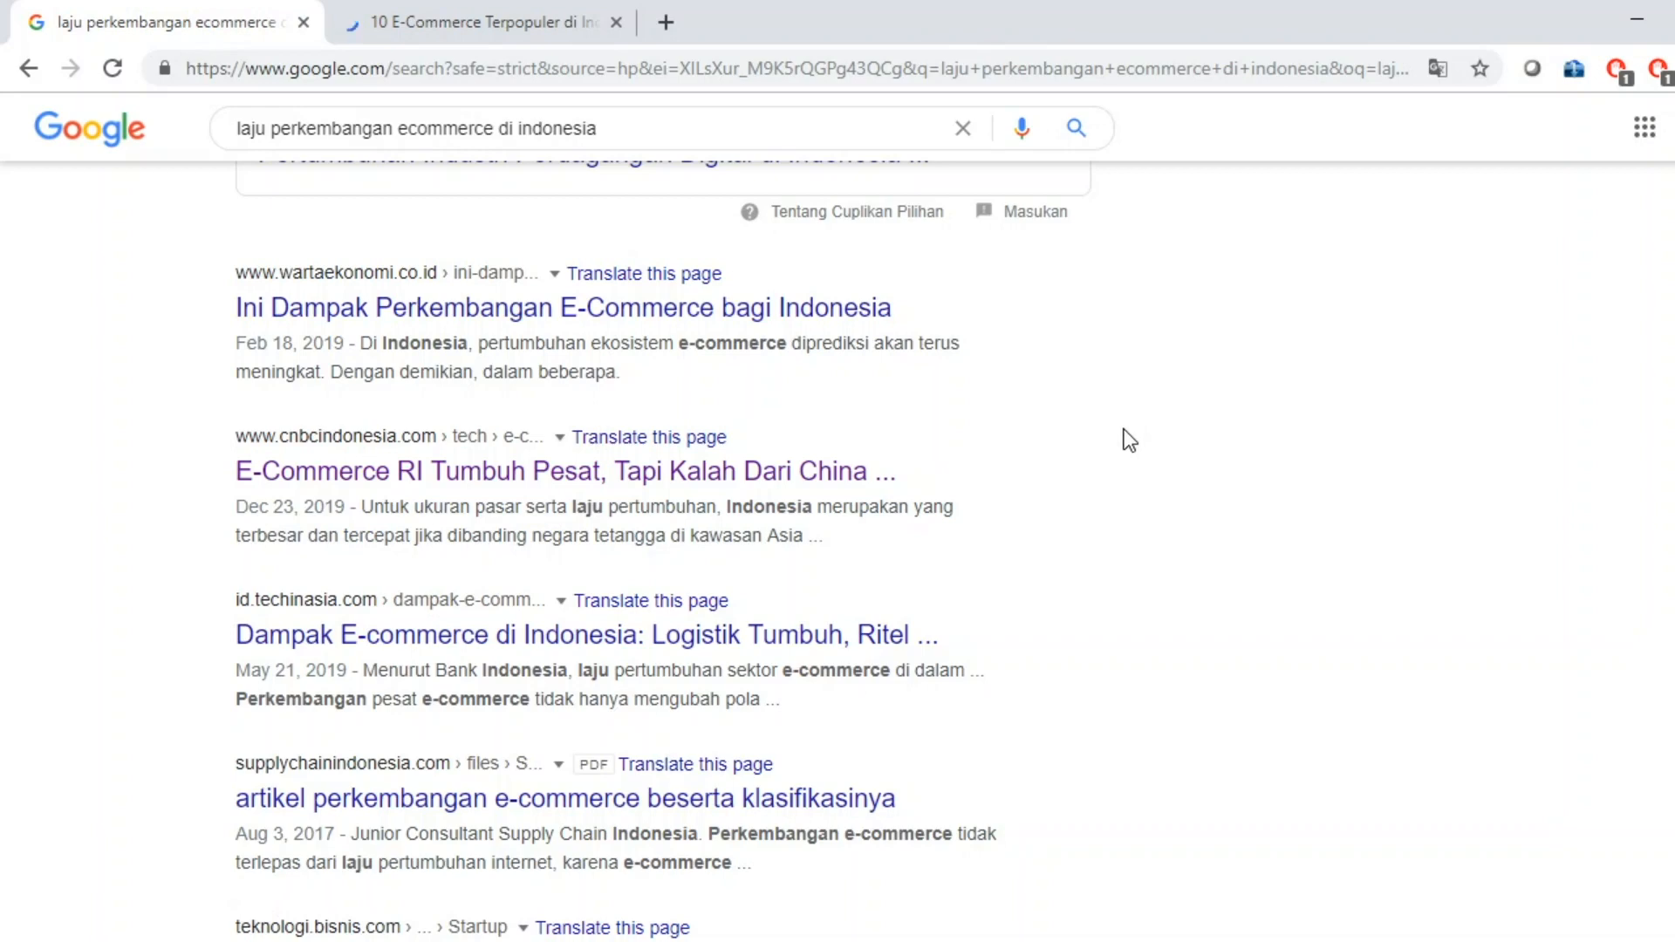
scroll(1129, 438, down, 3)
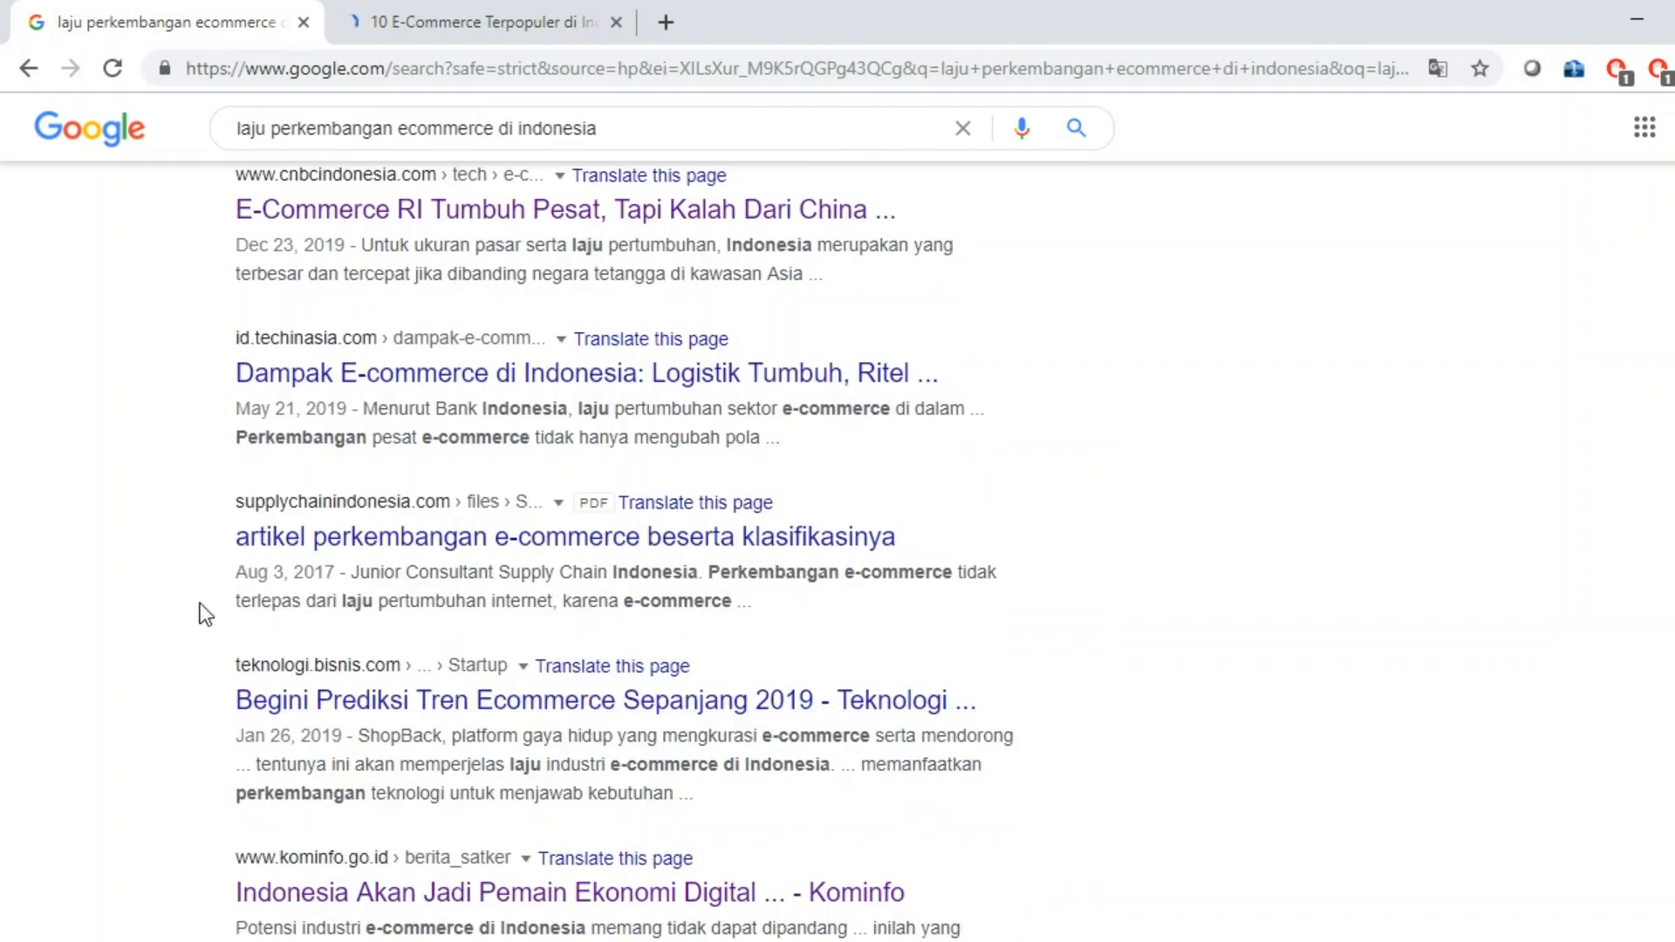
Download the supplychainindonesia e-commerce PDF with XDM, then view the iNews article tab.
right_click(597, 532)
mouse_move(898, 792)
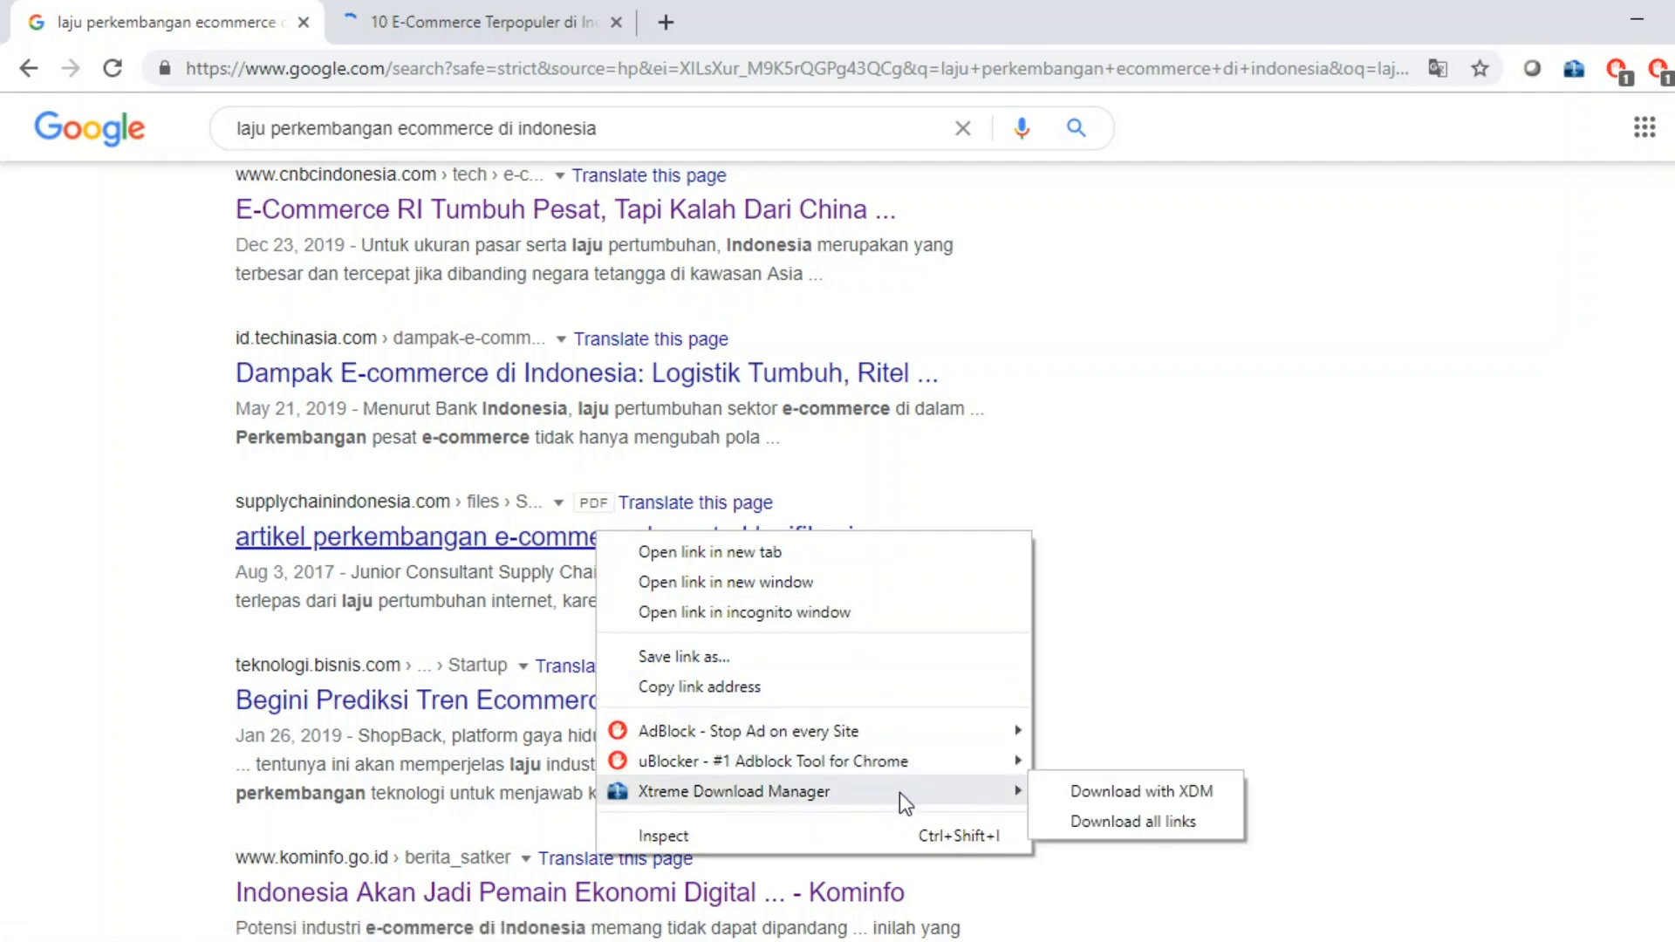
click(1060, 790)
click(948, 581)
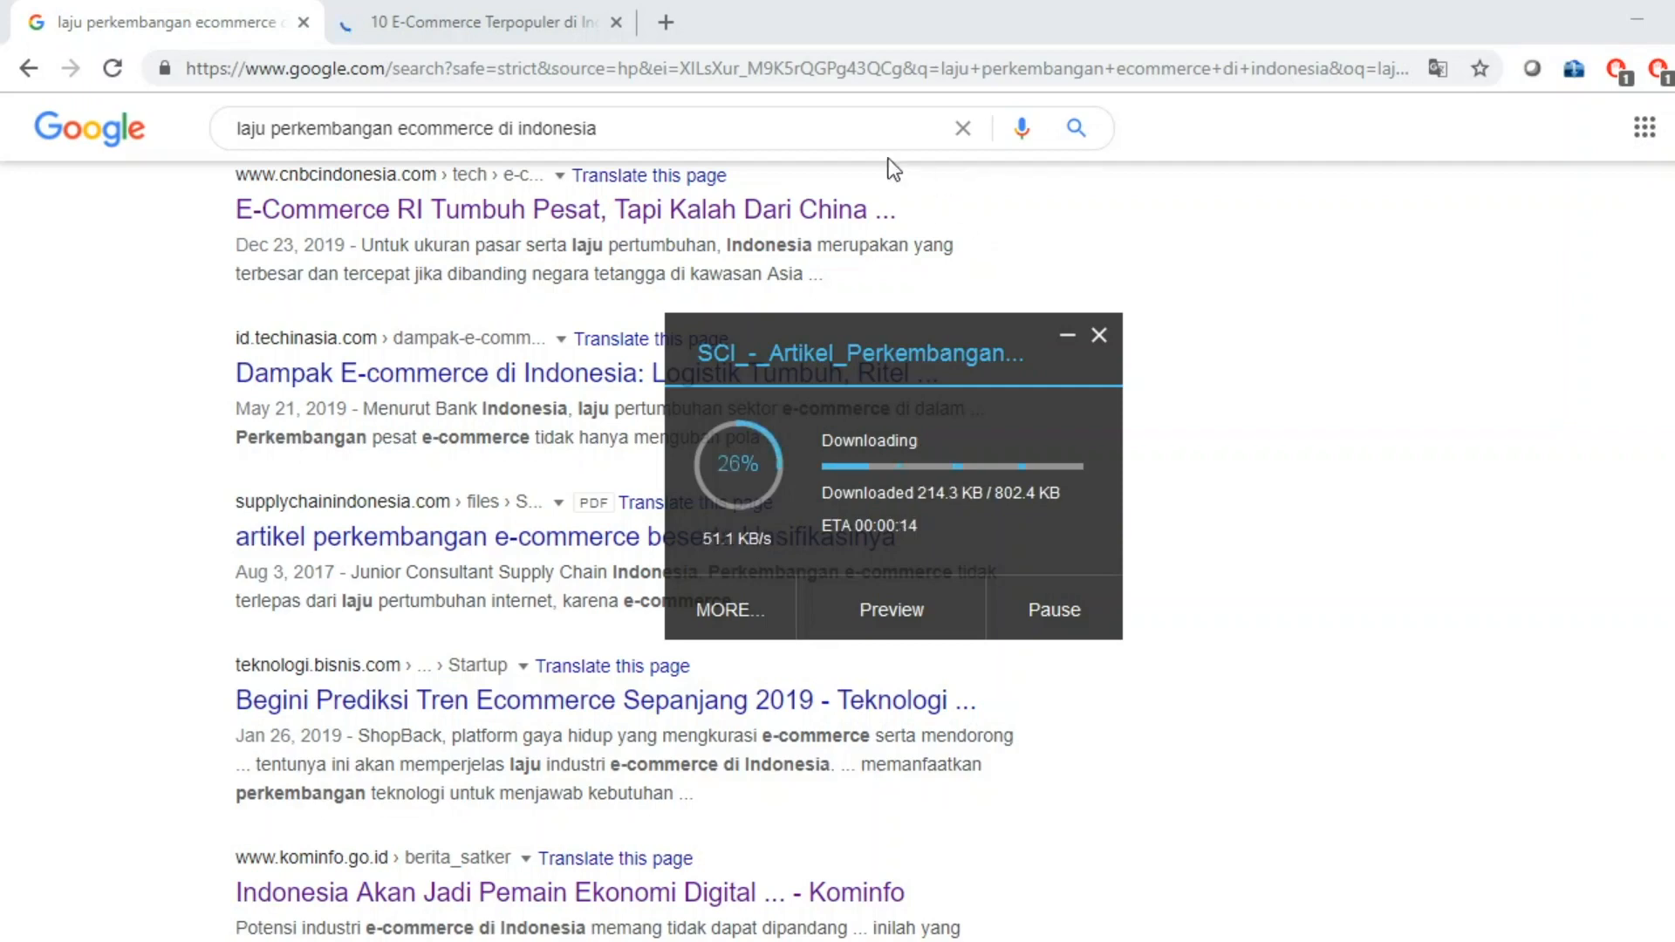
click(522, 19)
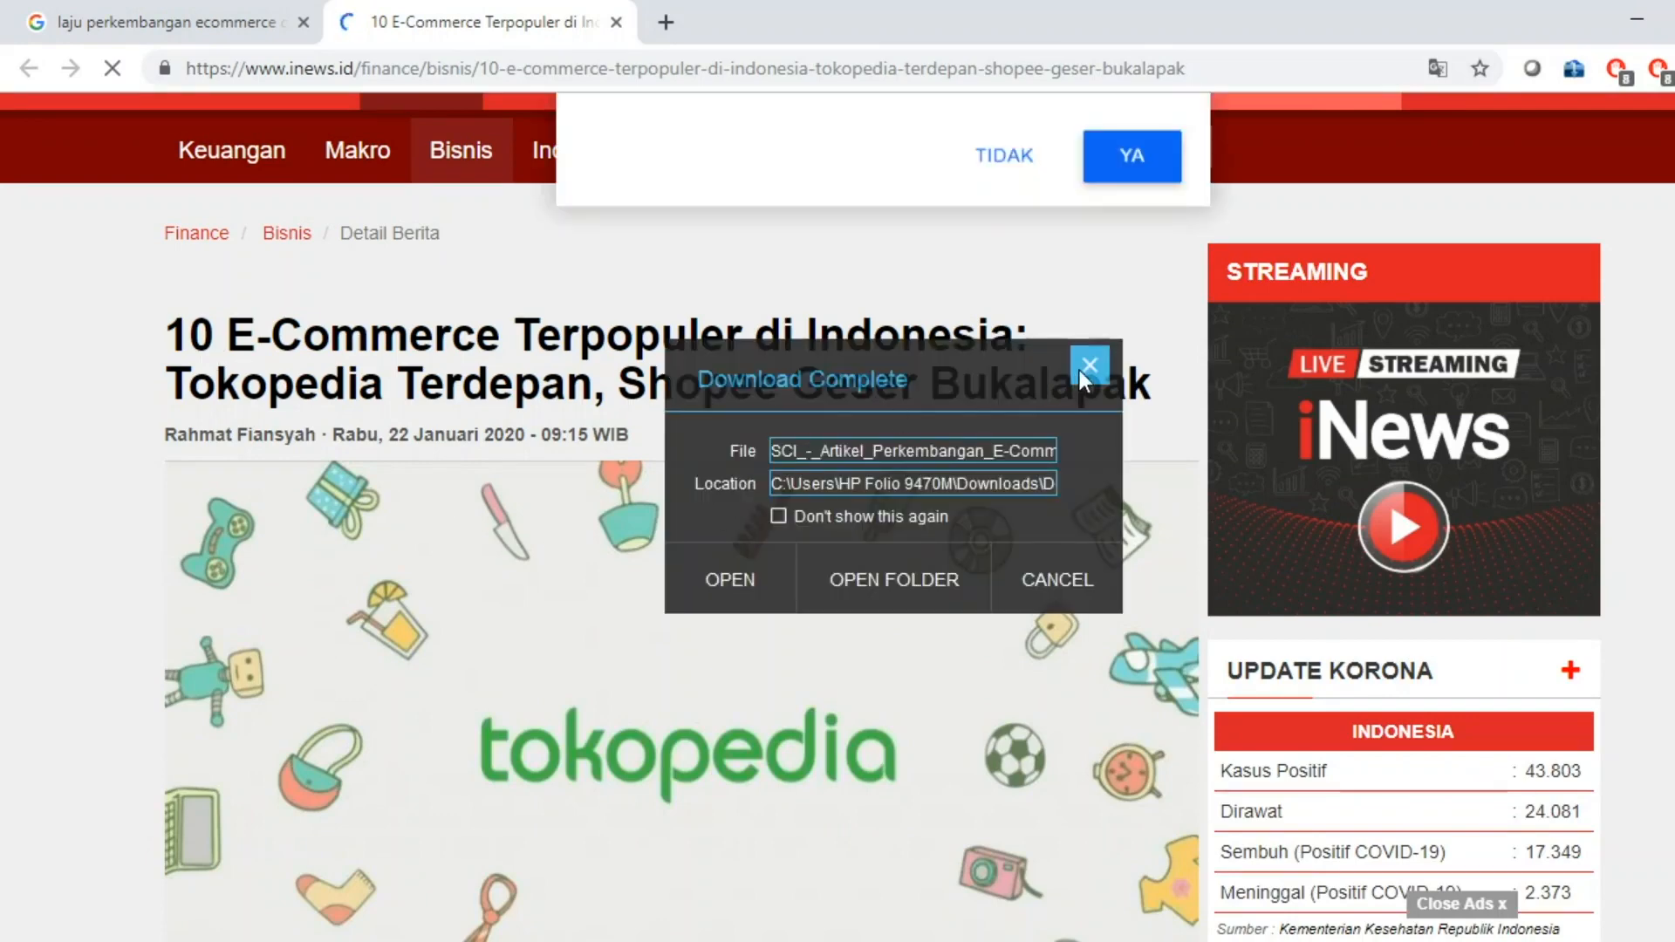
Close the XDM download notice, decline notifications, and read the iNews article before returning to Word.
click(1088, 366)
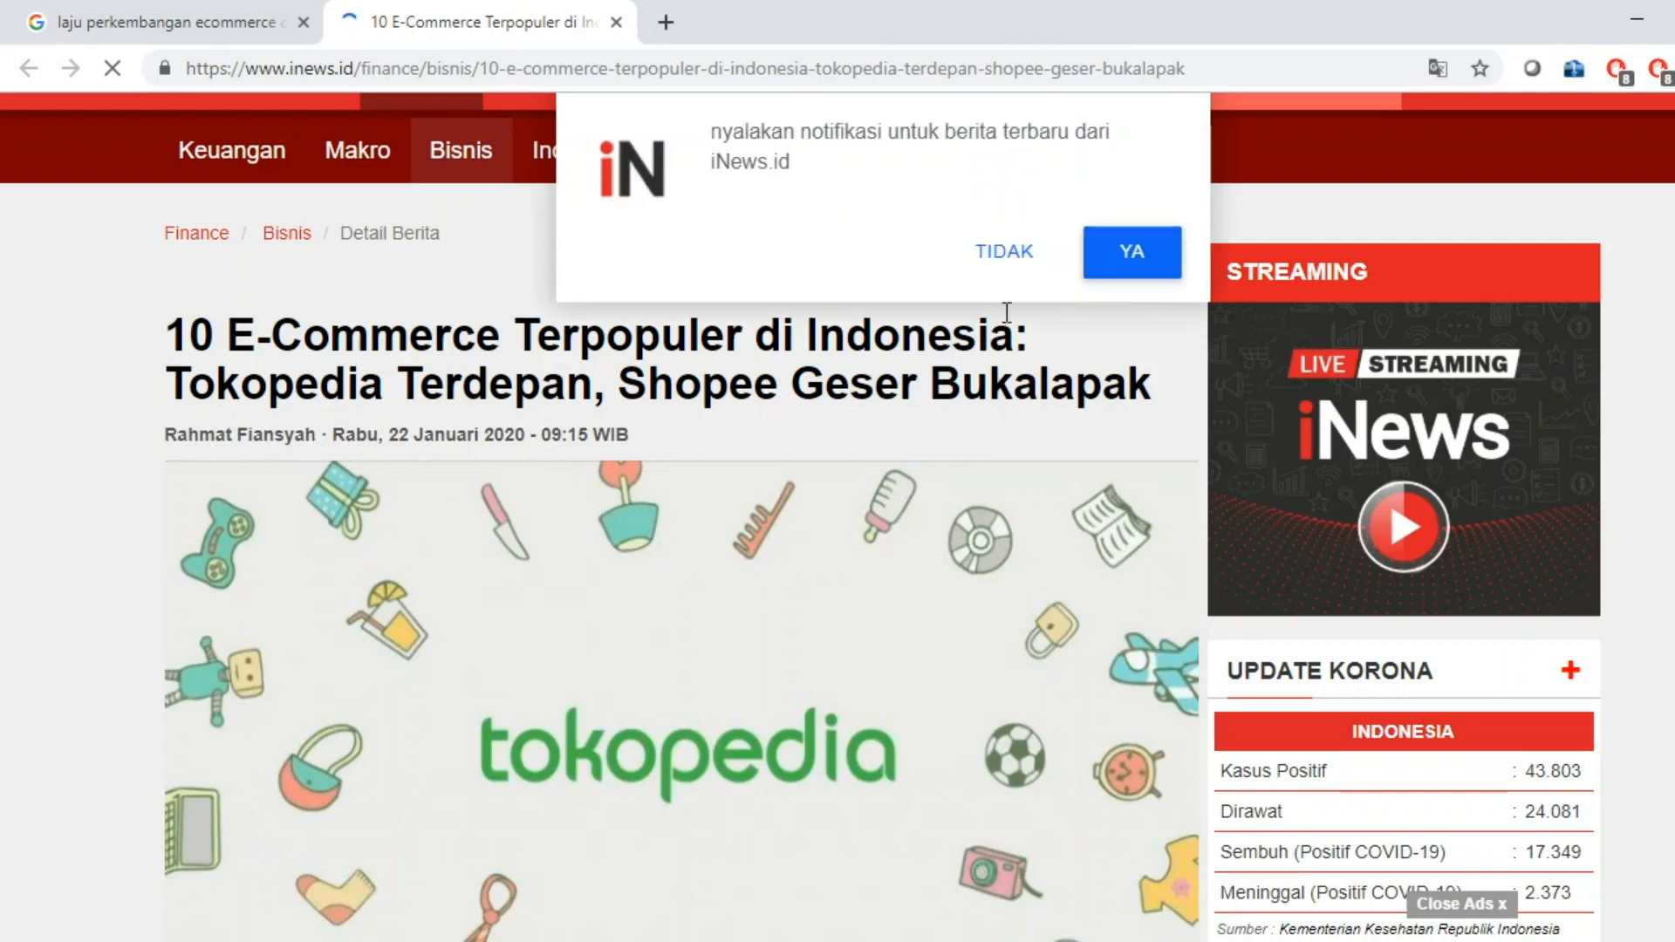
click(1003, 253)
scroll(690, 610, down, 15)
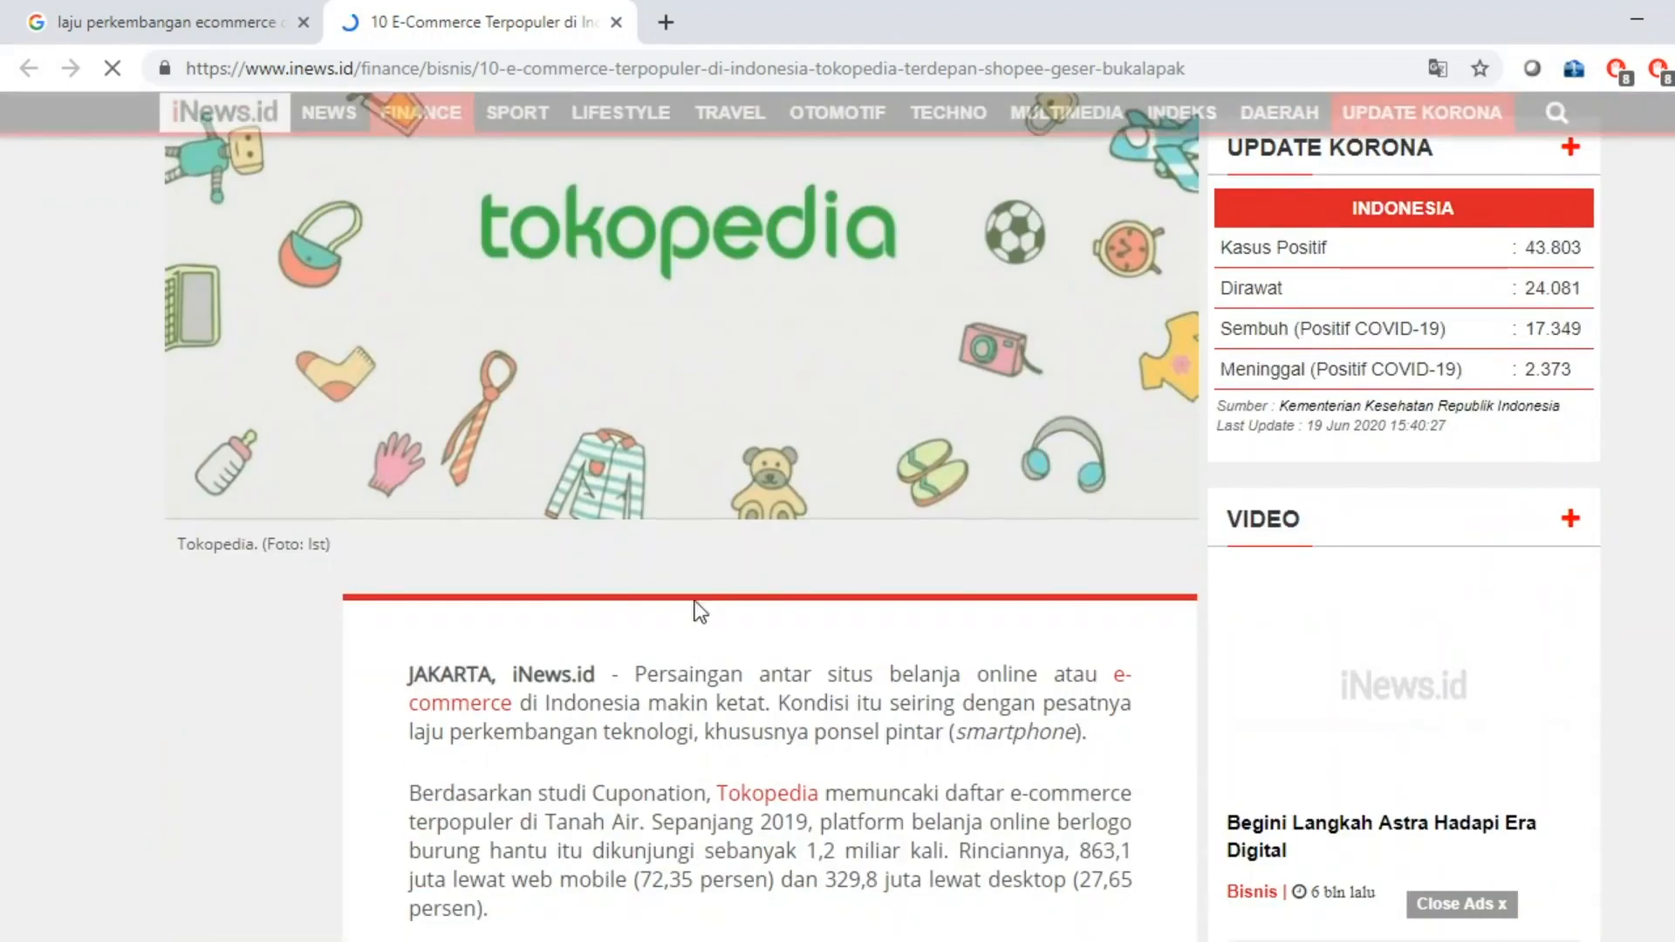
scroll(691, 729, down, 3)
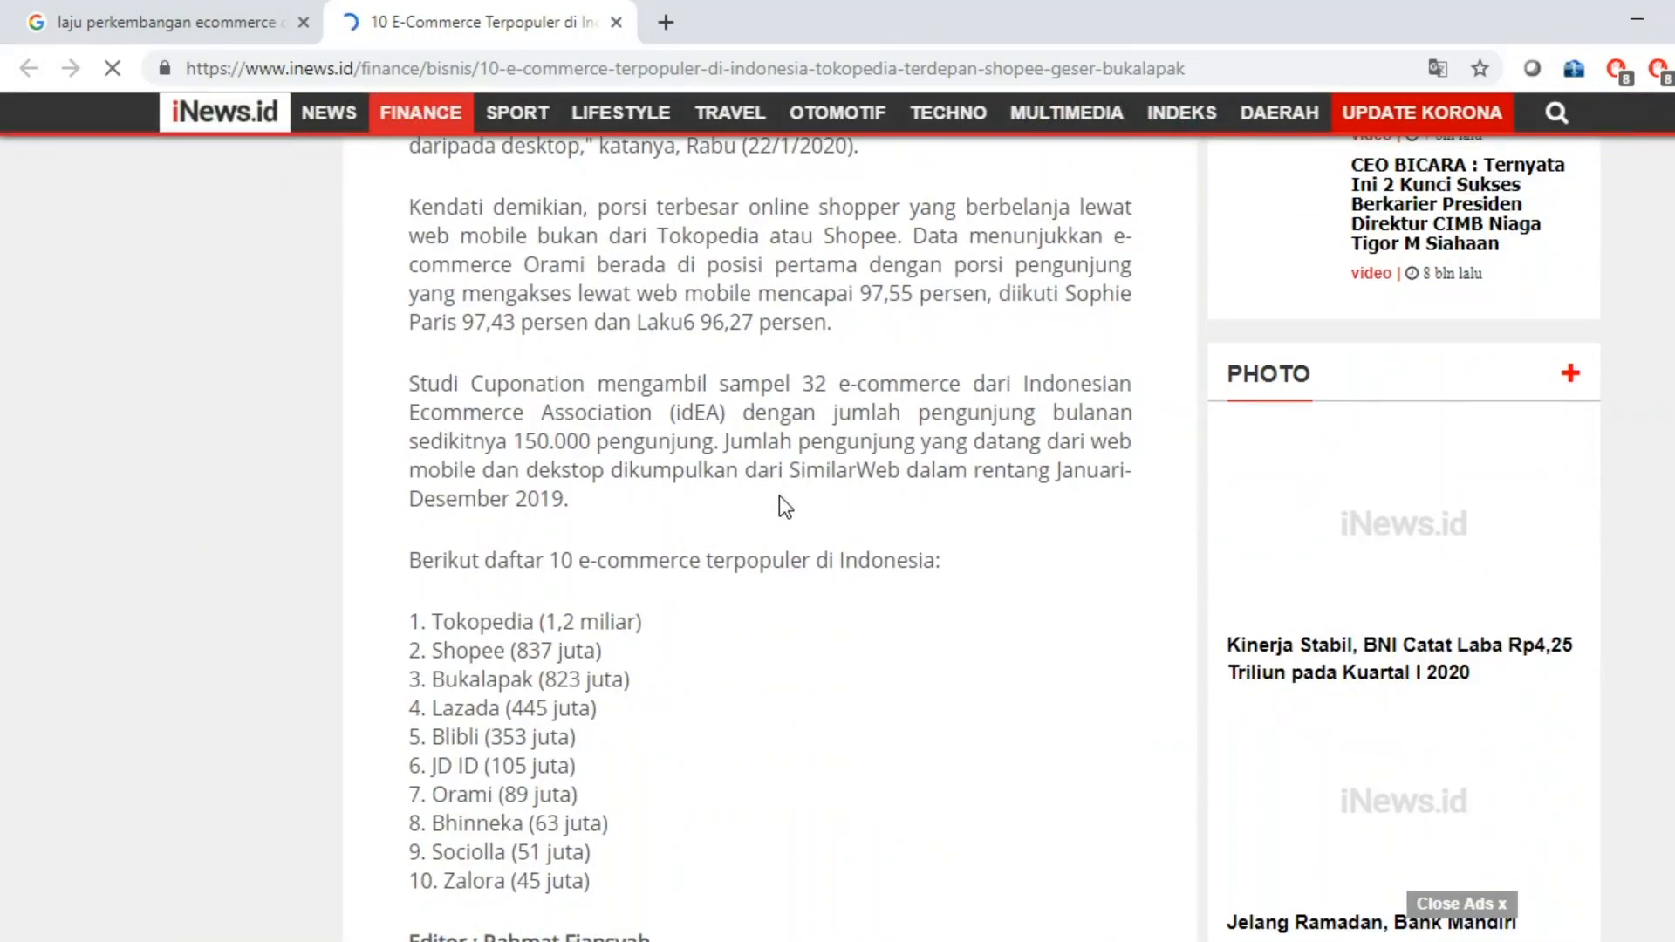
scroll(774, 502, down, 5)
scroll(774, 505, up, 10)
scroll(773, 504, up, 9)
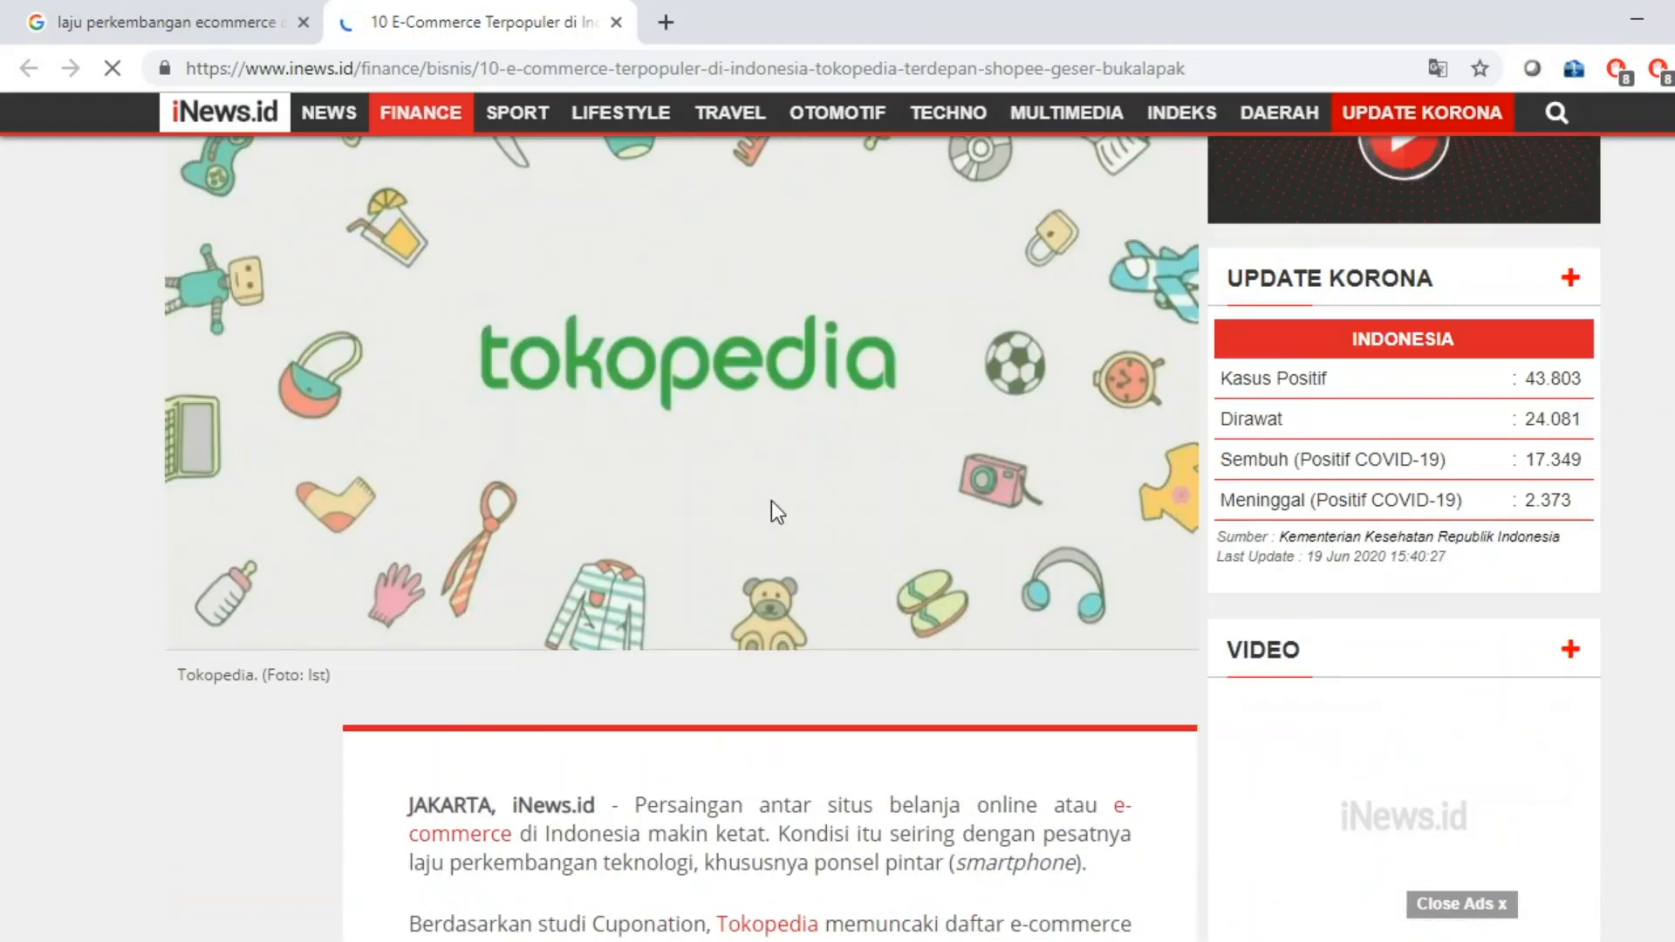
scroll(688, 635, down, 6)
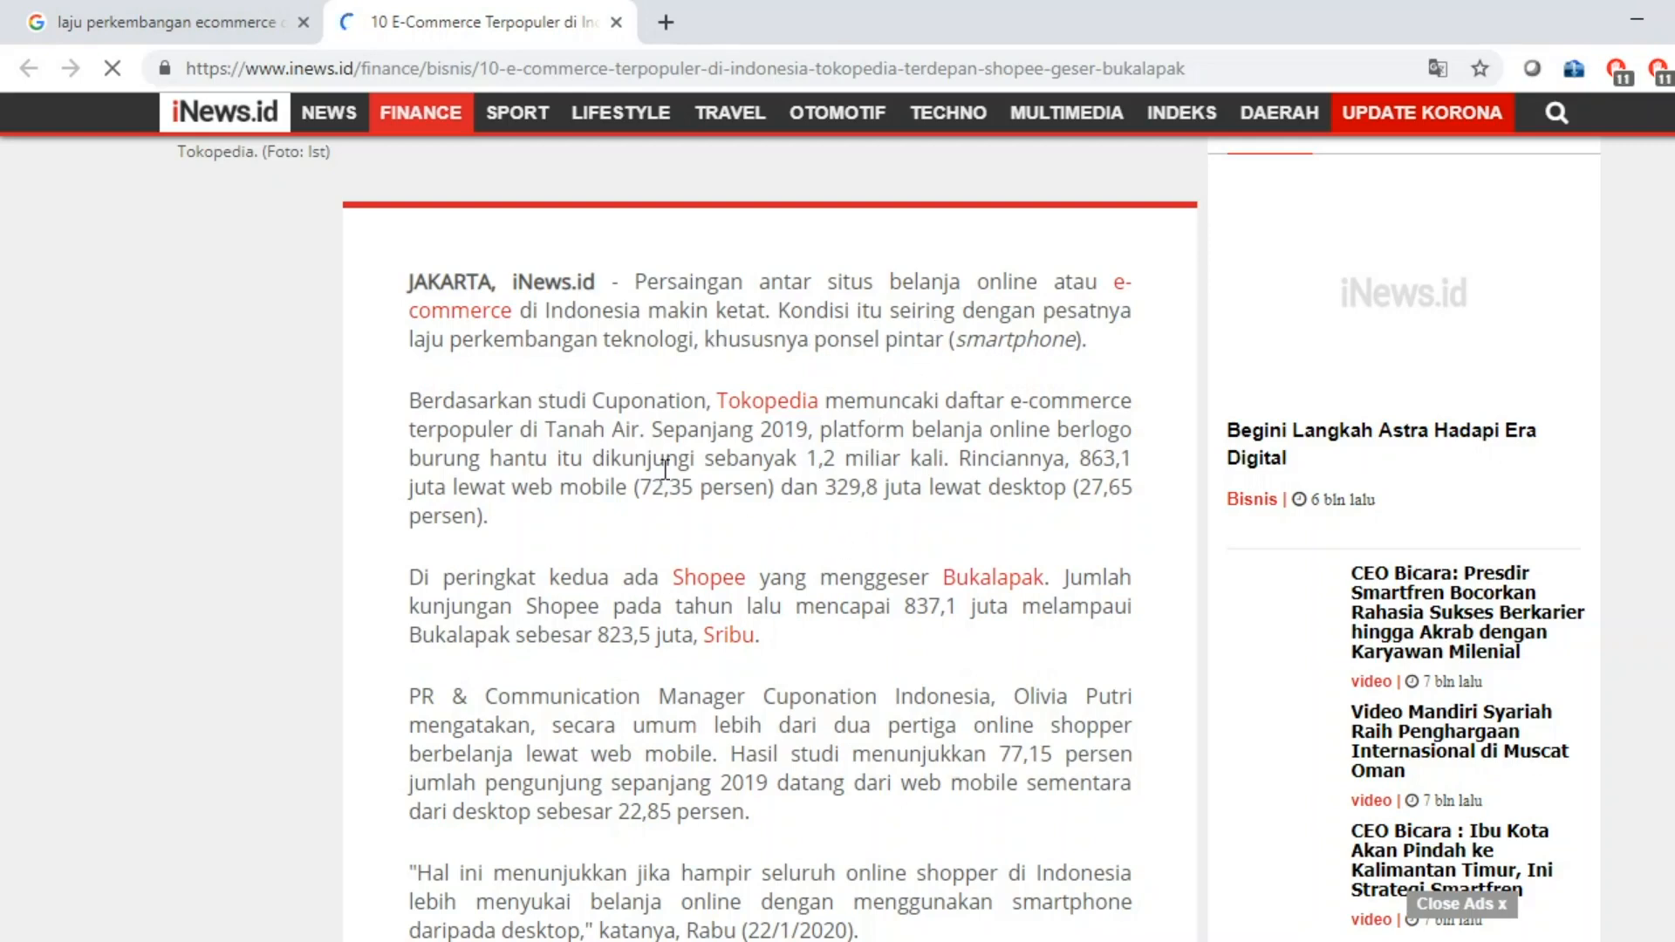
key(alt+Tab)
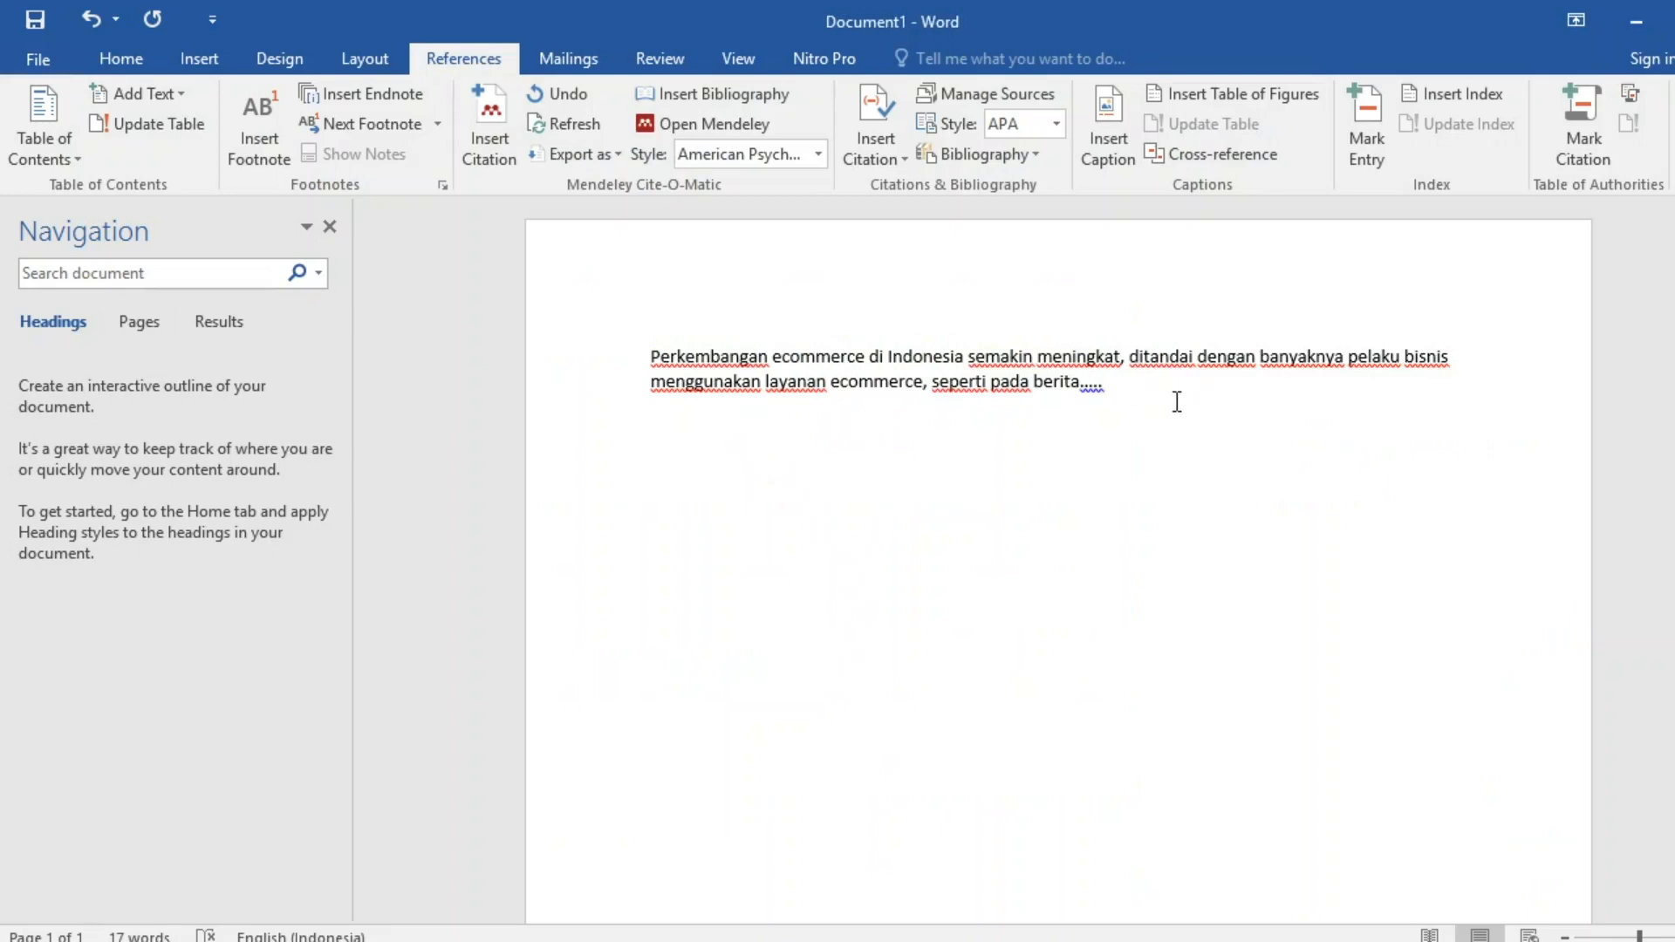
Replace the 'seperti pada berita' ending with ', dengan banyaknya persaingan bisnis antar industry'.
key(BackSpace)
key(BackSpace)
key(BackSpace)
key(BackSpace)
key(BackSpace)
key(BackSpace)
key(BackSpace)
key(BackSpace)
key(BackSpace)
key(BackSpace)
key(BackSpace)
key(BackSpace)
key(BackSpace)
key(BackSpace)
key(BackSpace)
key(BackSpace)
key(BackSpace)
key(BackSpace)
key(BackSpace)
key(BackSpace)
key(BackSpace)
key(BackSpace)
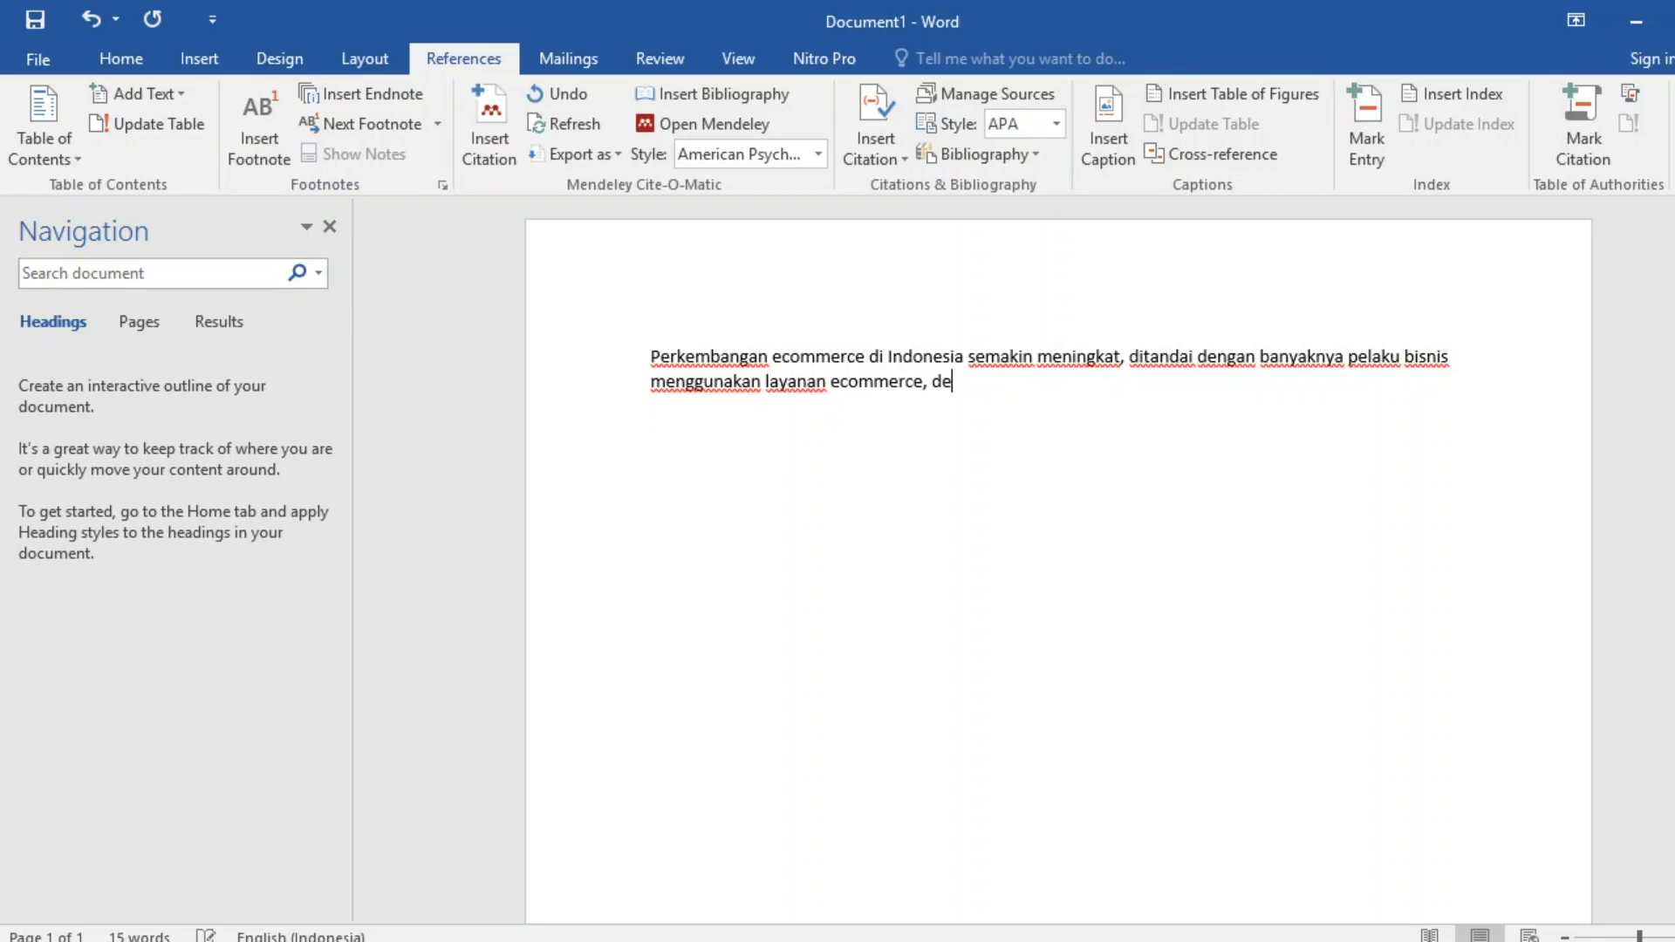
text(nggunakan layanan ecommerce, dengan banyaknya persa)
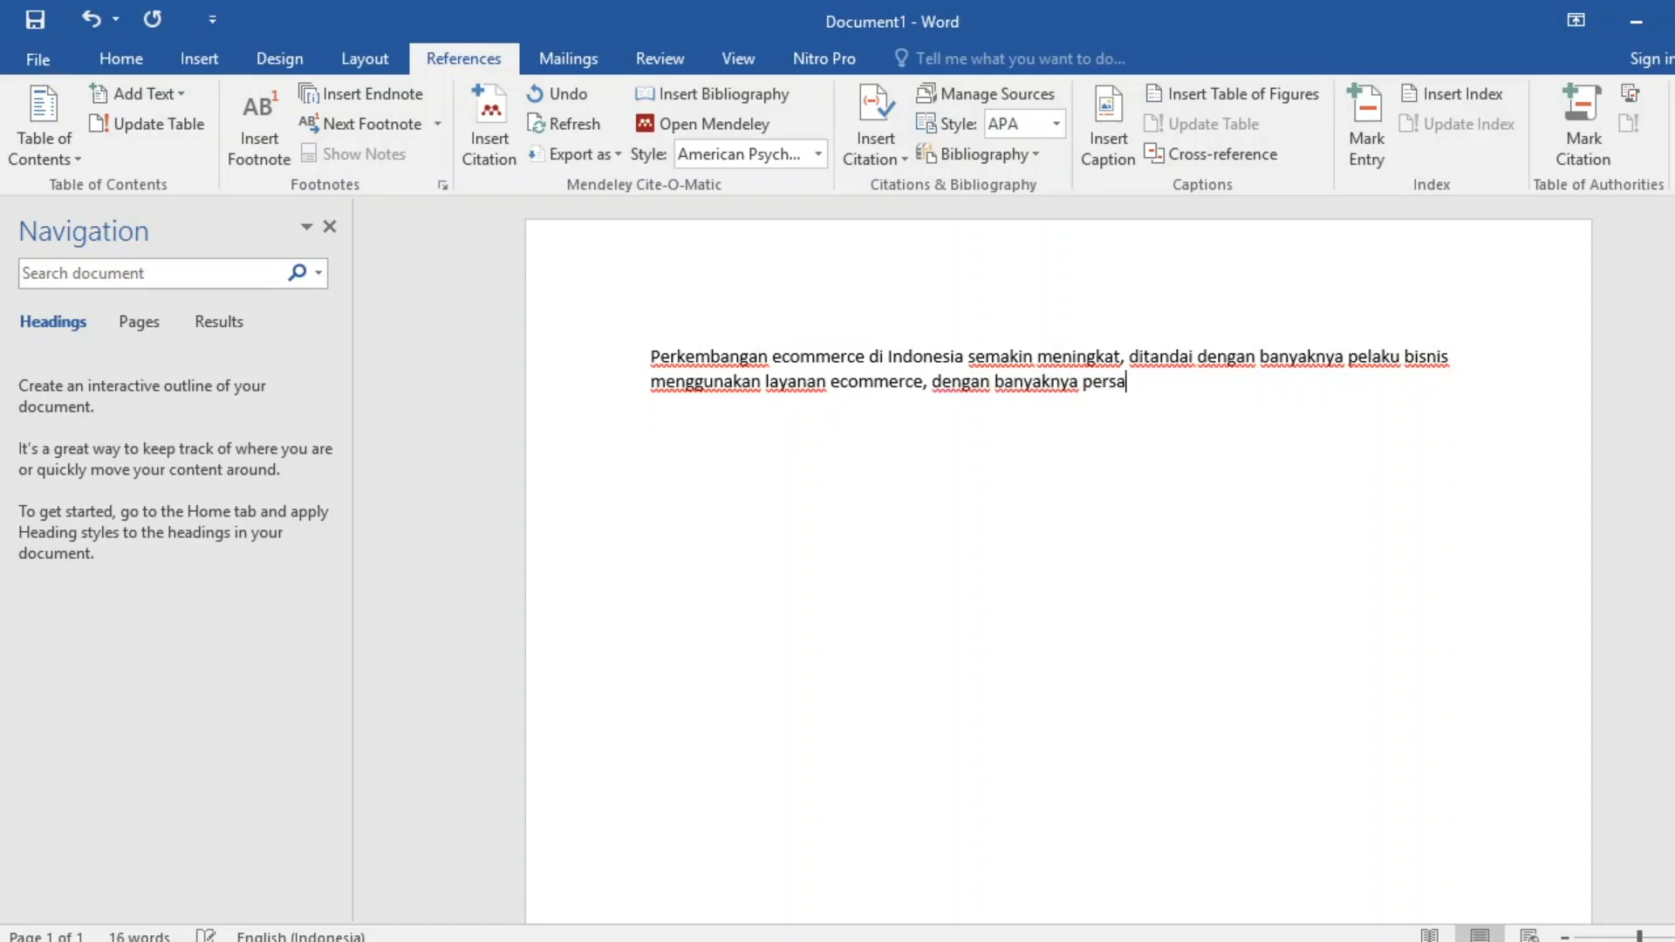
text(ingan bisni)
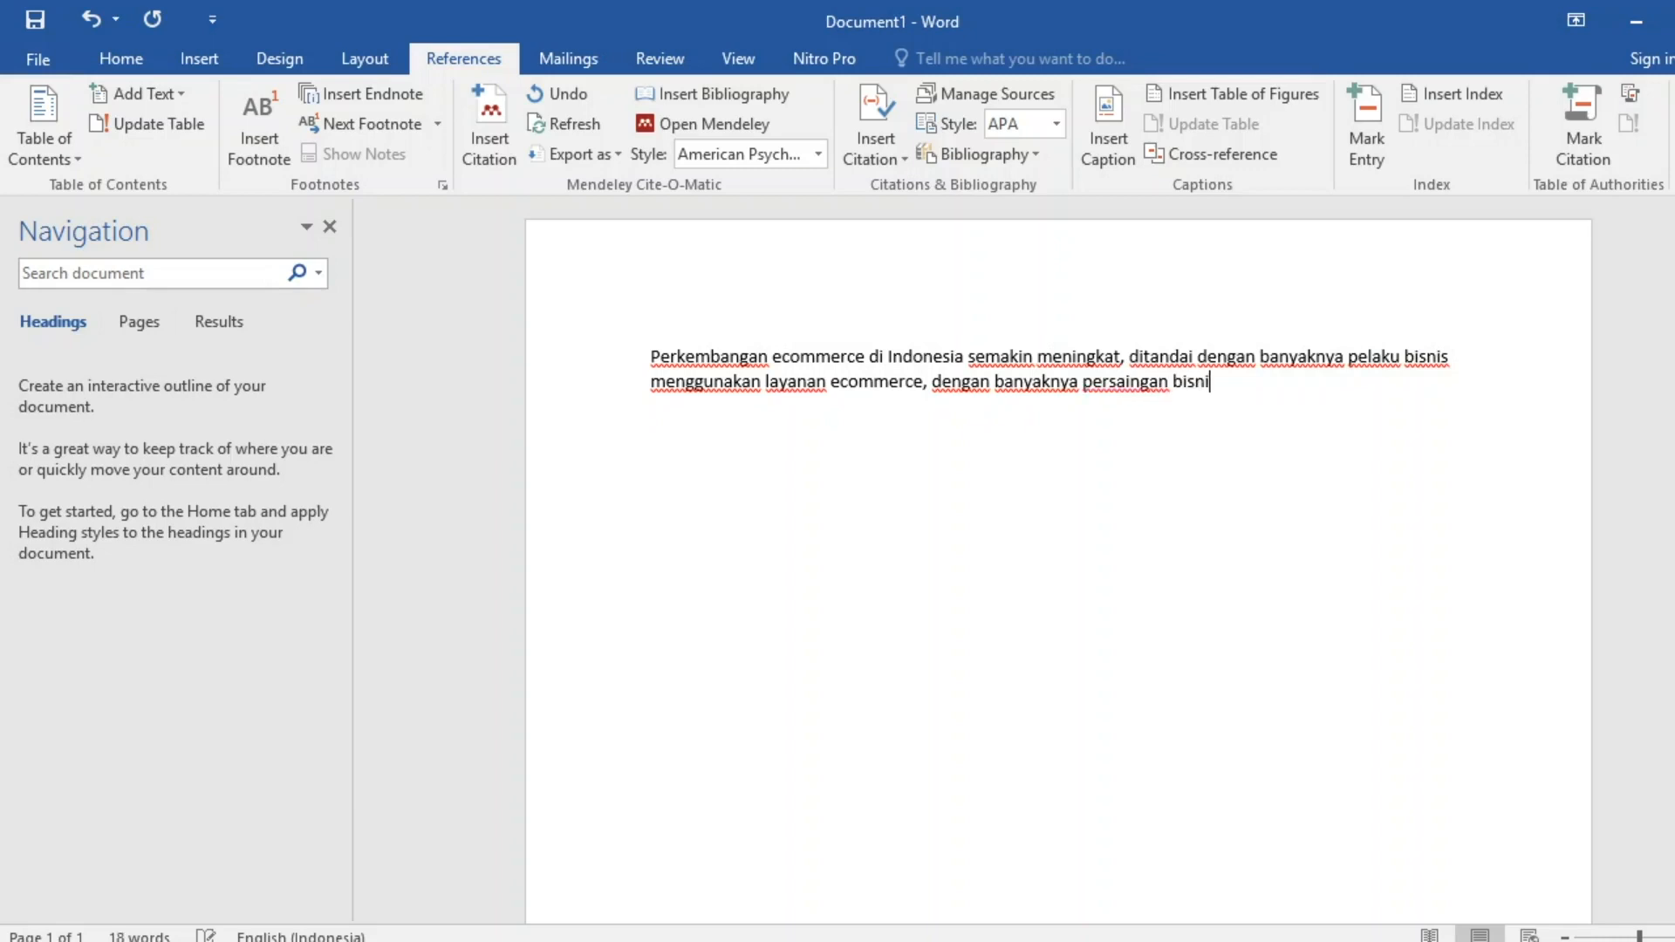
text(s antar industri)
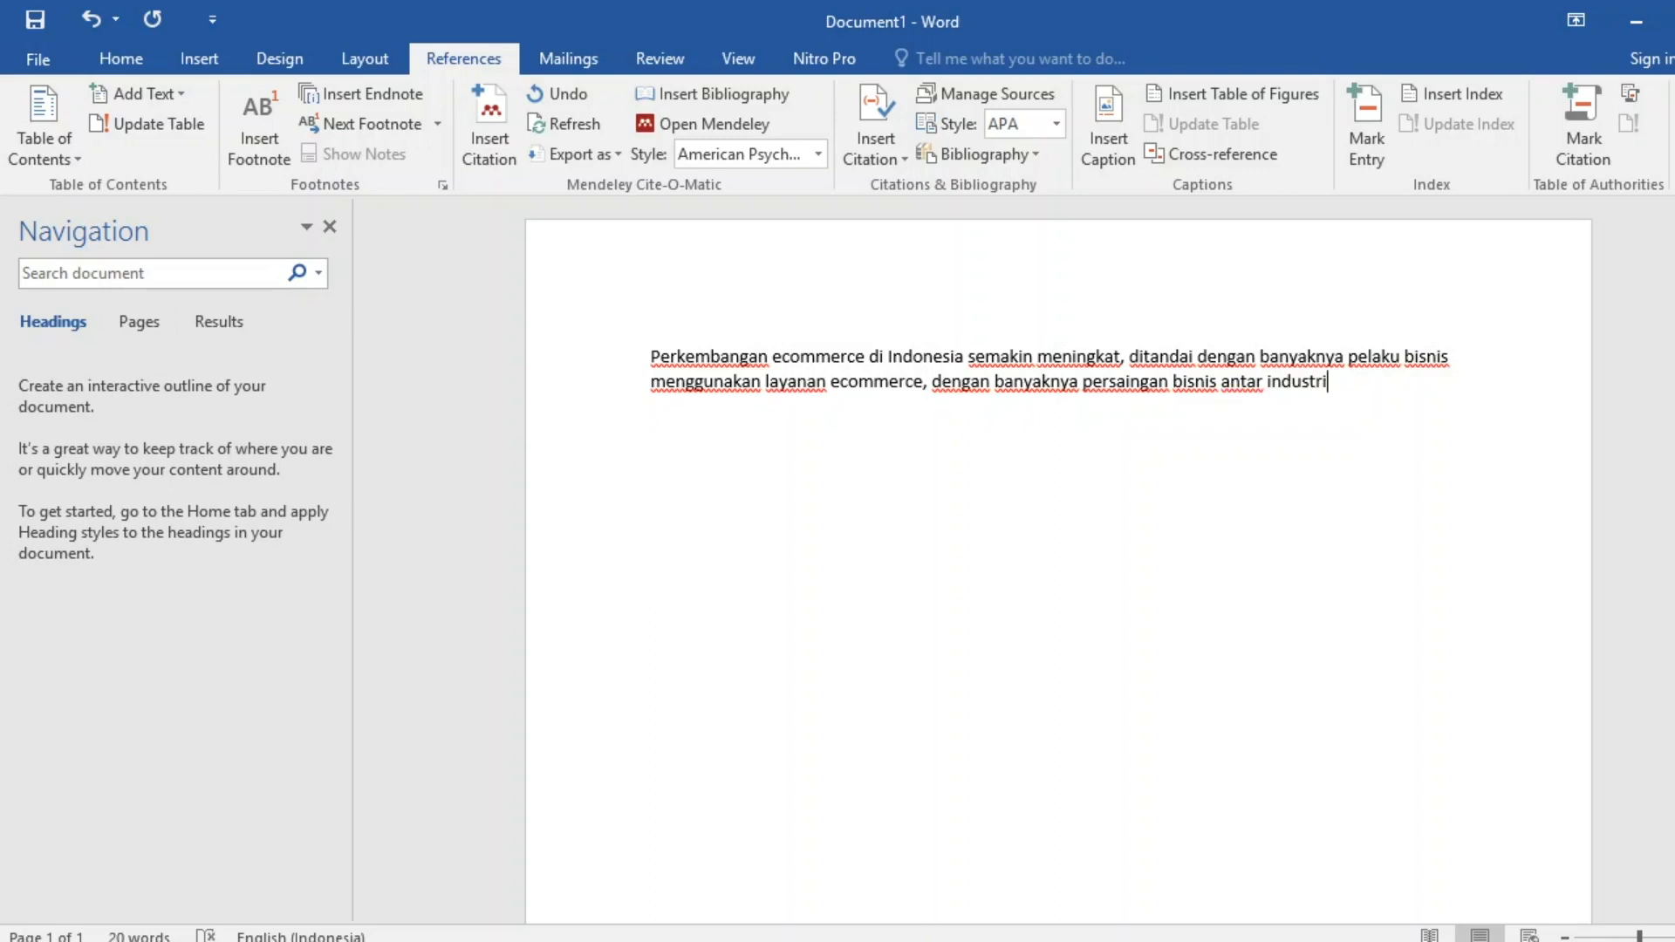
key(BackSpace)
text(y seperti pada)
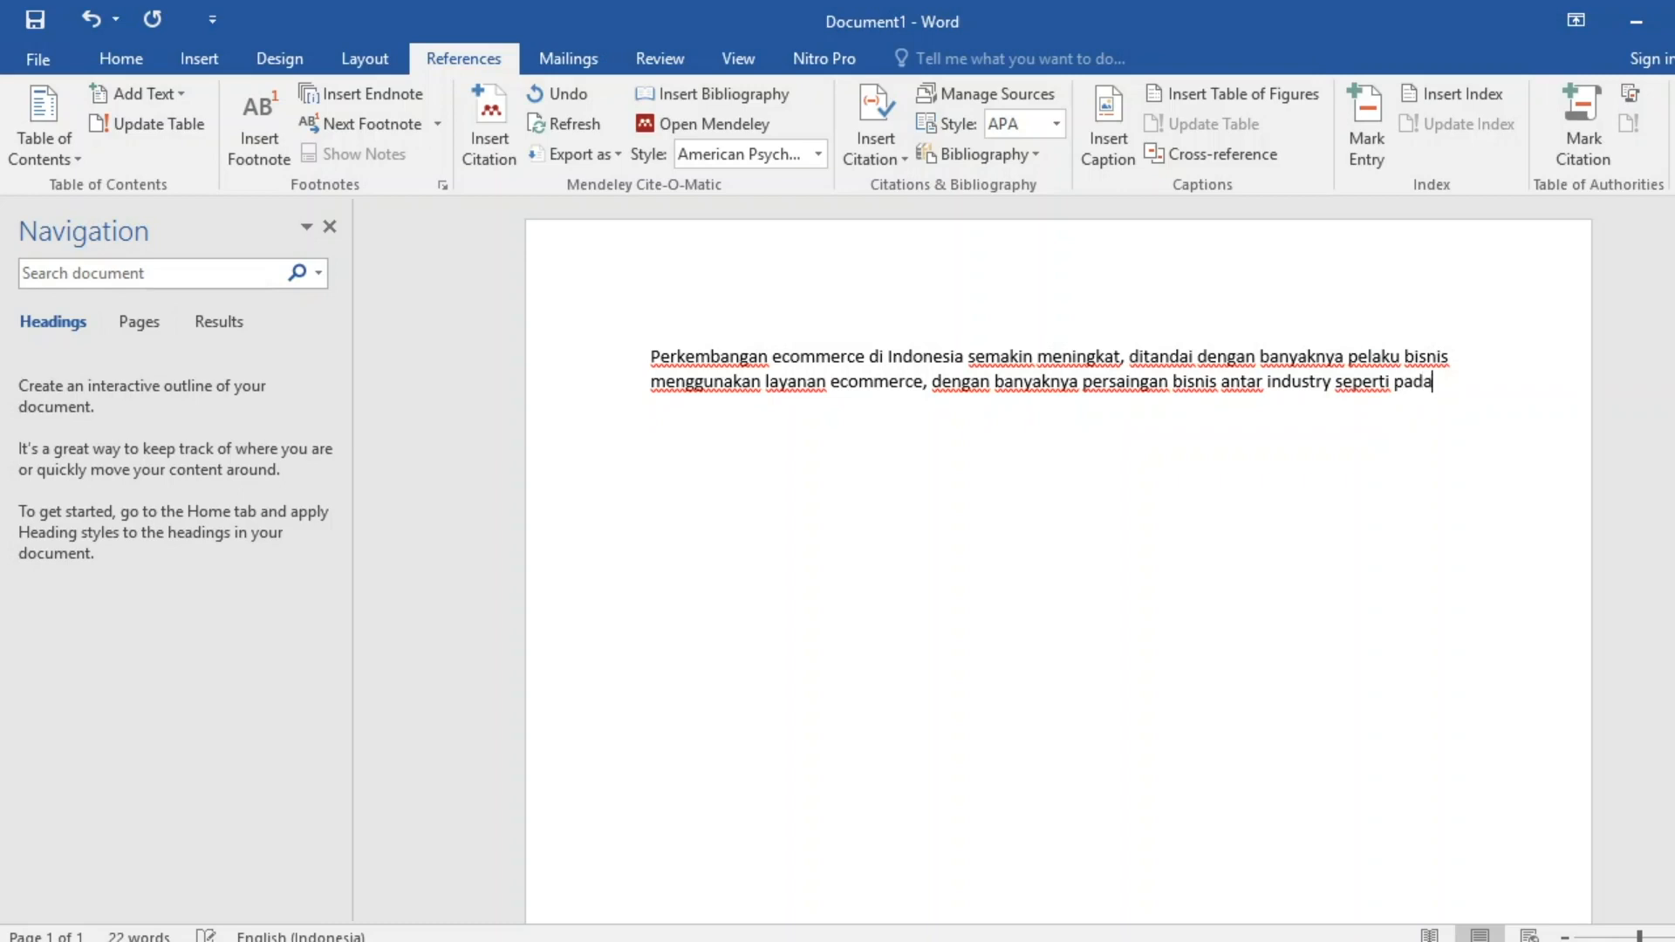
key(BackSpace)
key(BackSpace)
key(BackSpace)
key(BackSpace)
key(BackSpace)
key(BackSpace)
key(BackSpace)
key(BackSpace)
key(BackSpace)
key(BackSpace)
key(BackSpace)
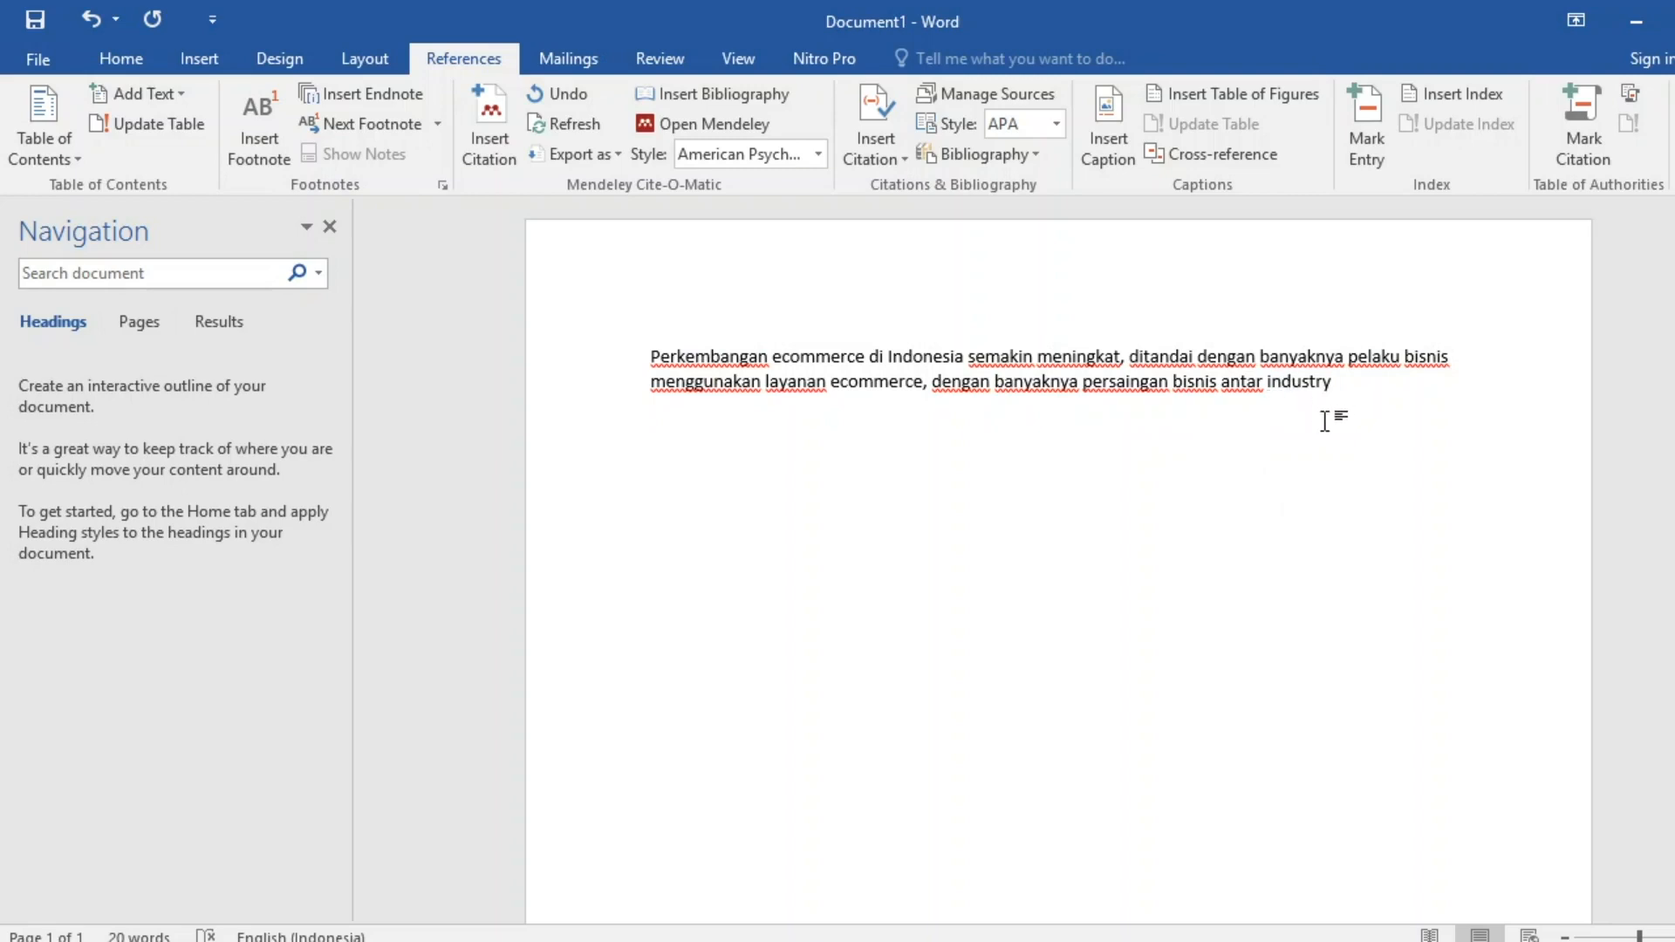
Bring Chrome back and scroll through the iNews article to its top.
click(475, 941)
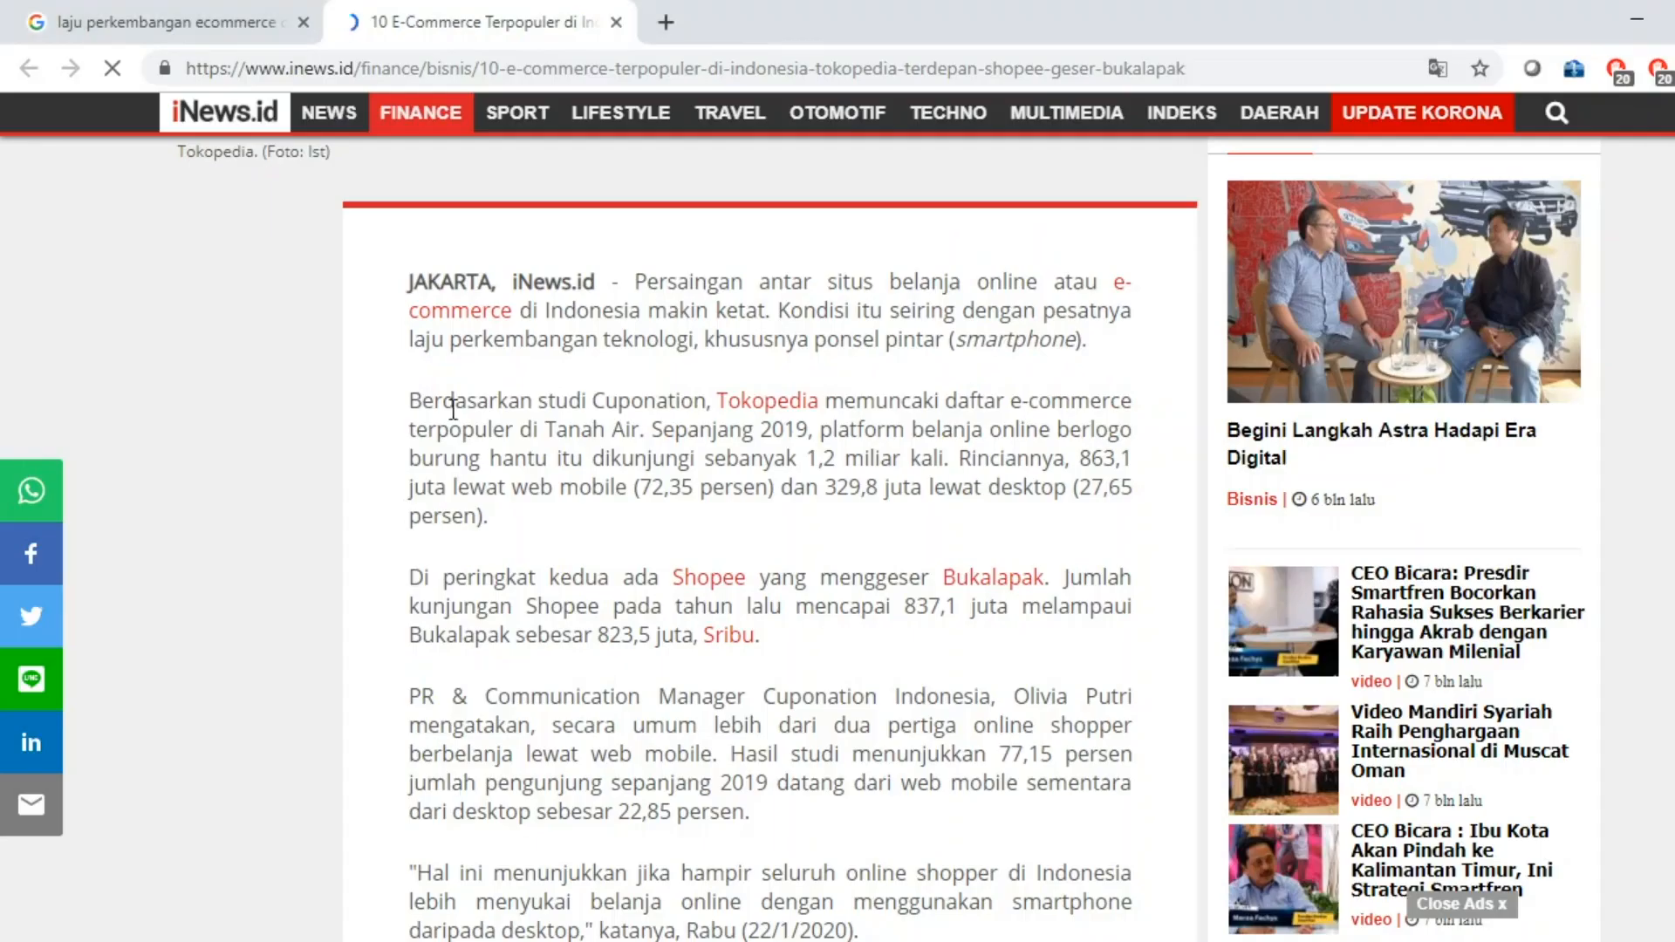
scroll(574, 370, up, 6)
scroll(755, 711, down, 2)
scroll(690, 548, up, 5)
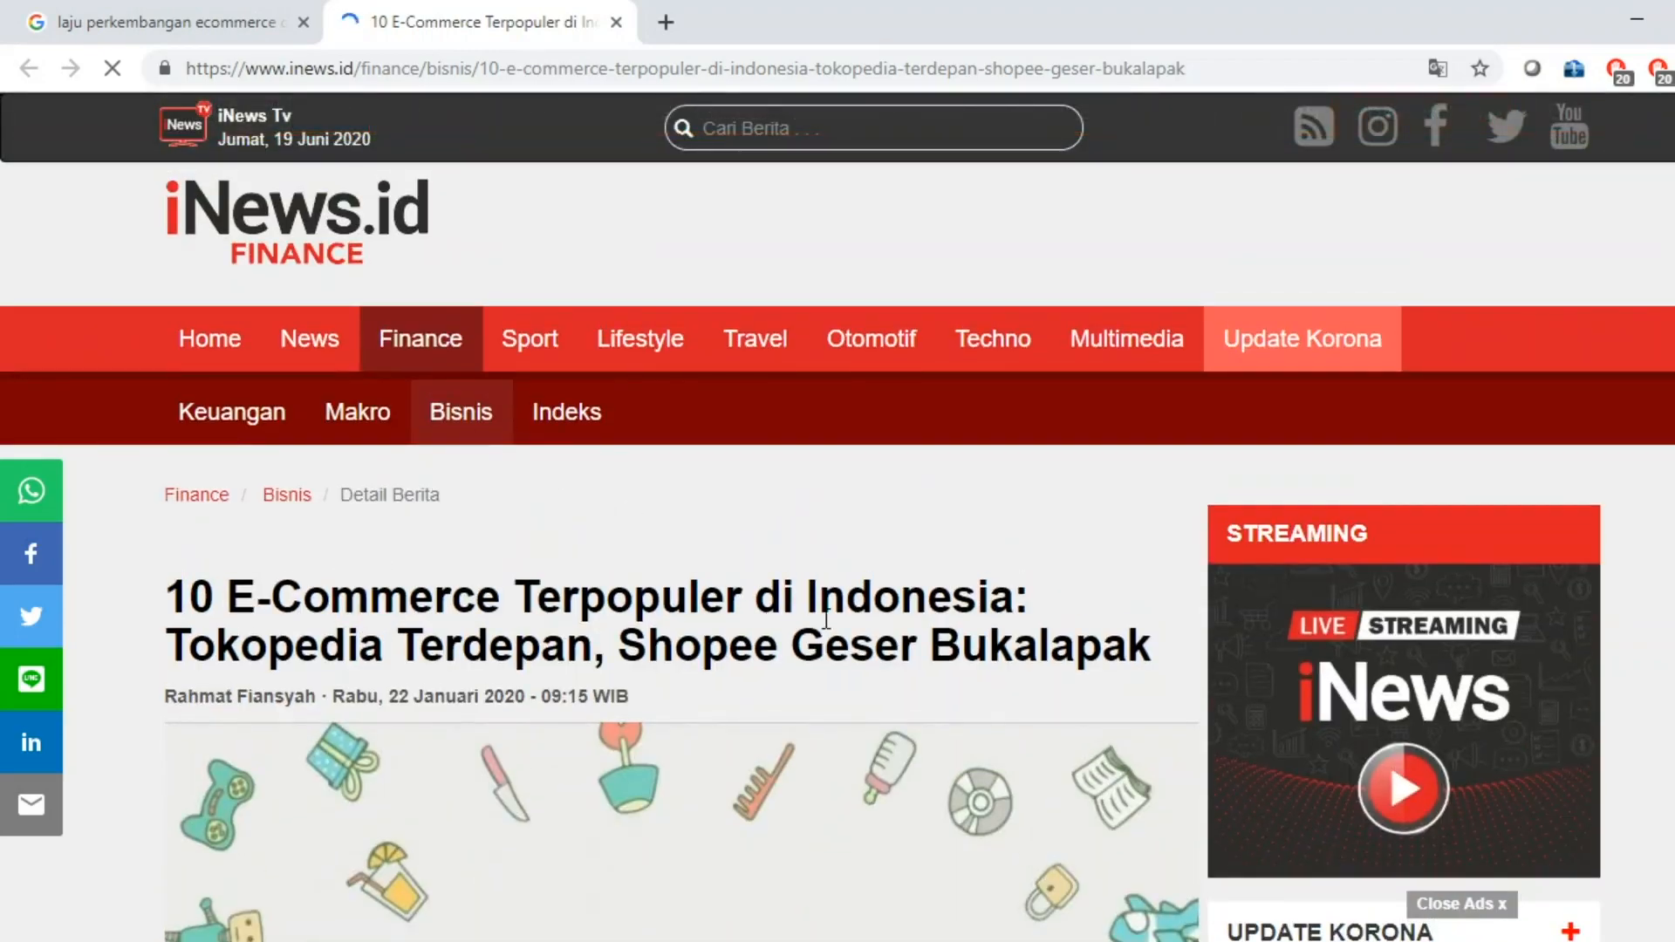
scroll(823, 621, down, 5)
scroll(823, 646, down, 8)
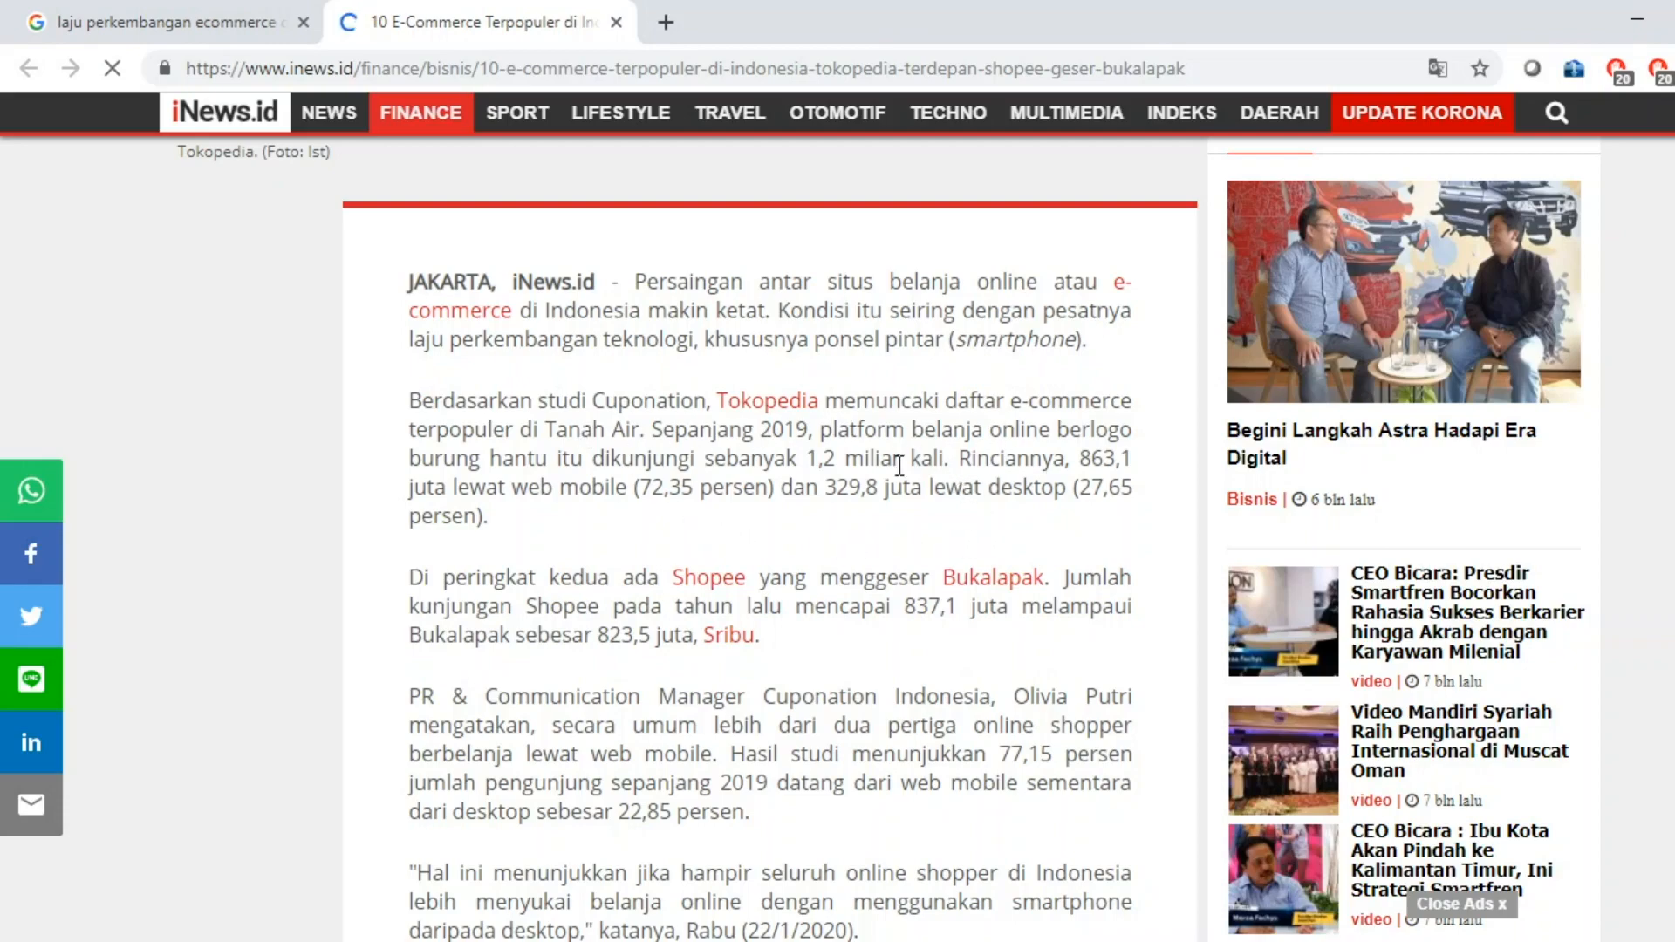
scroll(899, 489, up, 4)
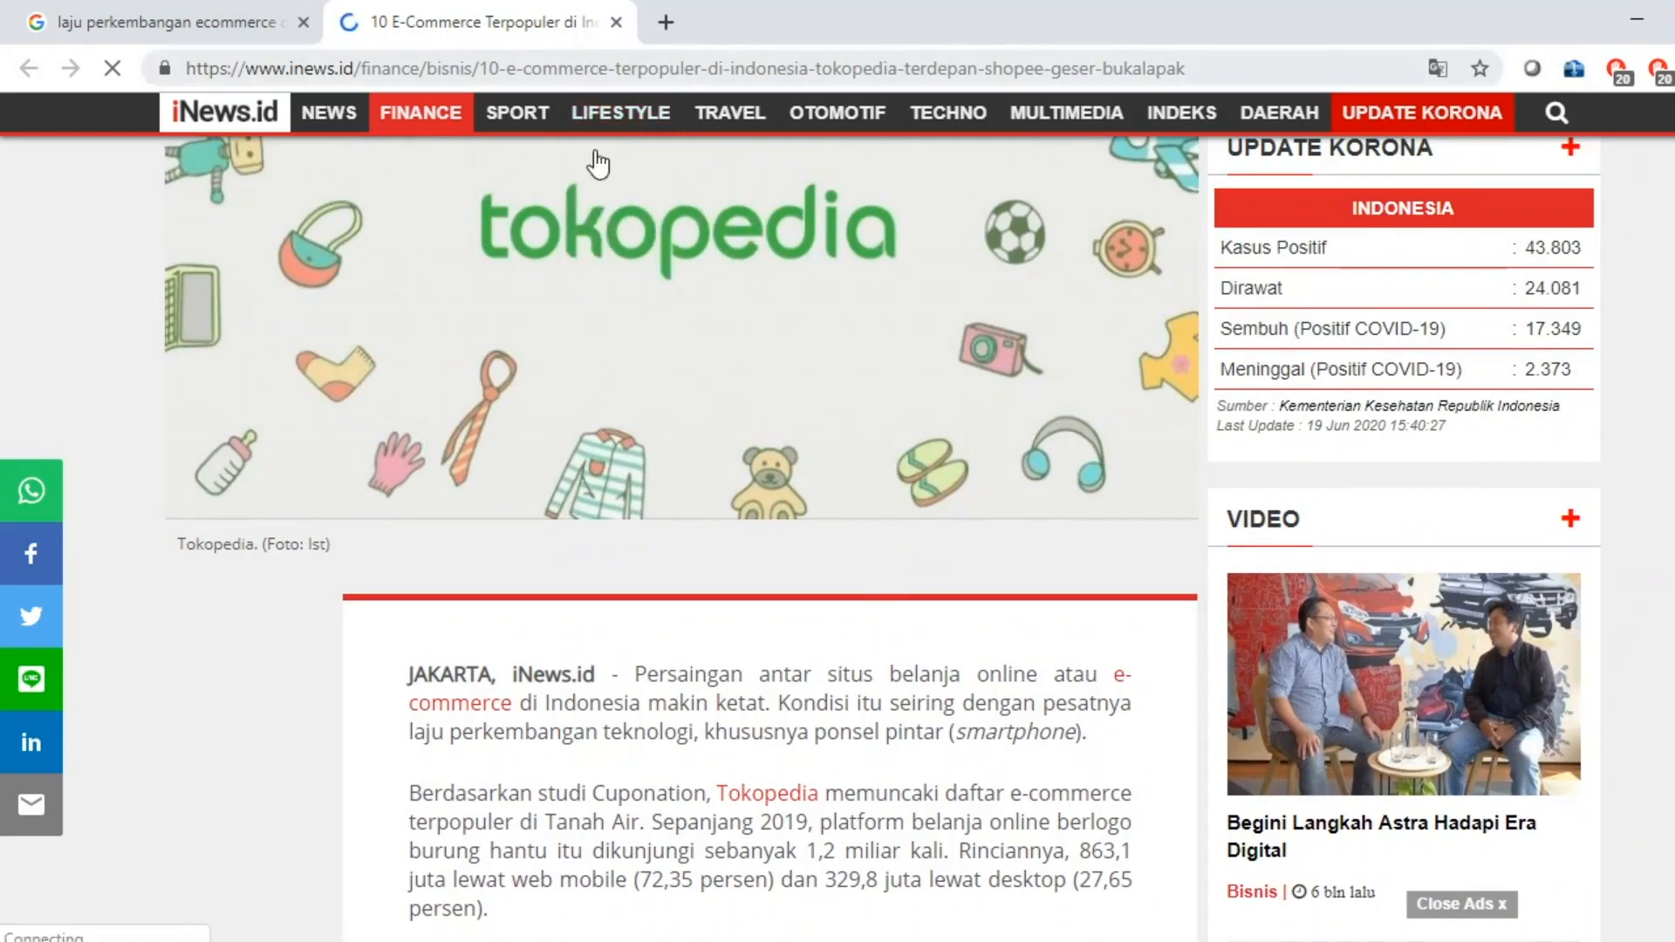
Copy the iNews article's web address from the address bar.
click(588, 80)
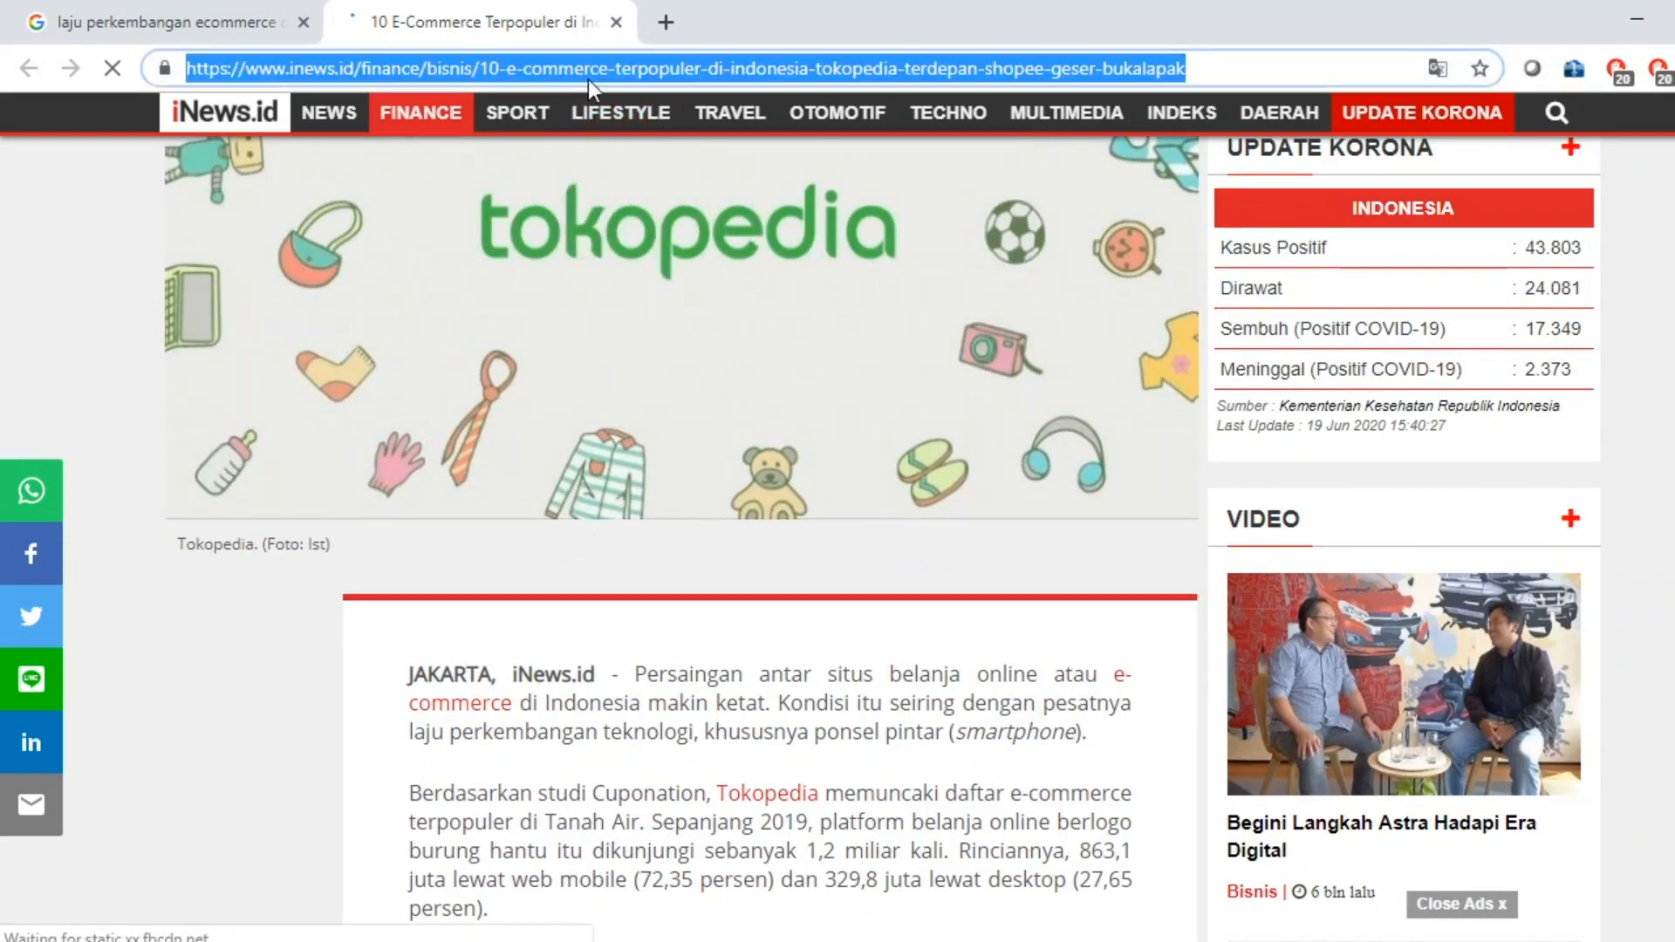
right_click(588, 80)
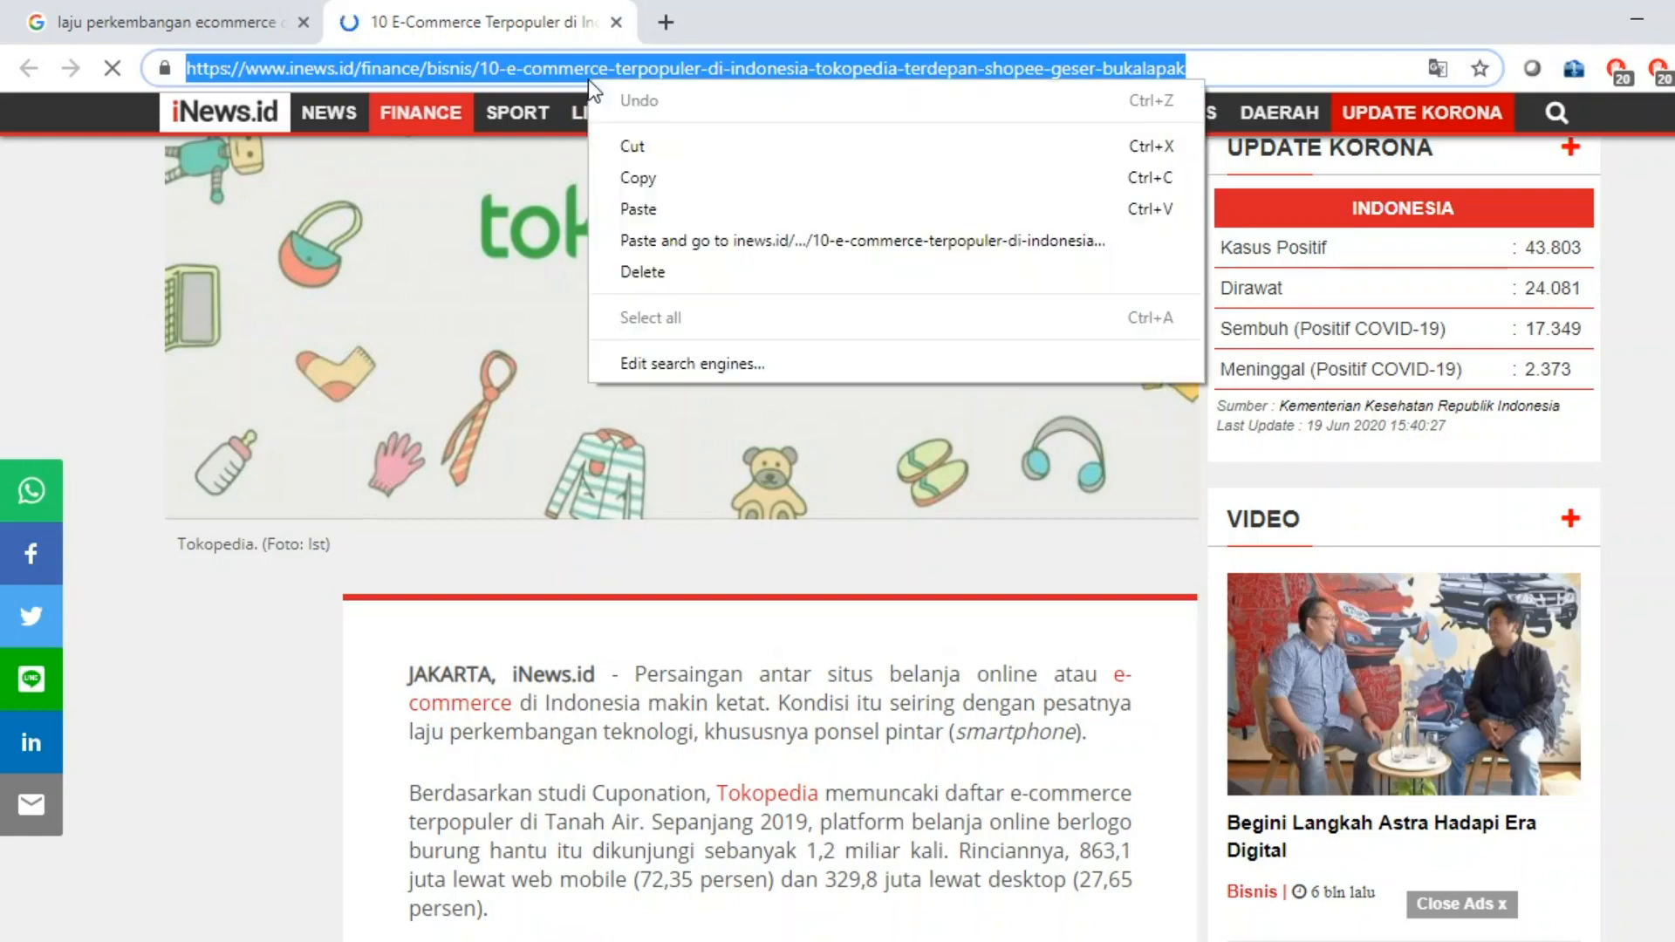
click(650, 174)
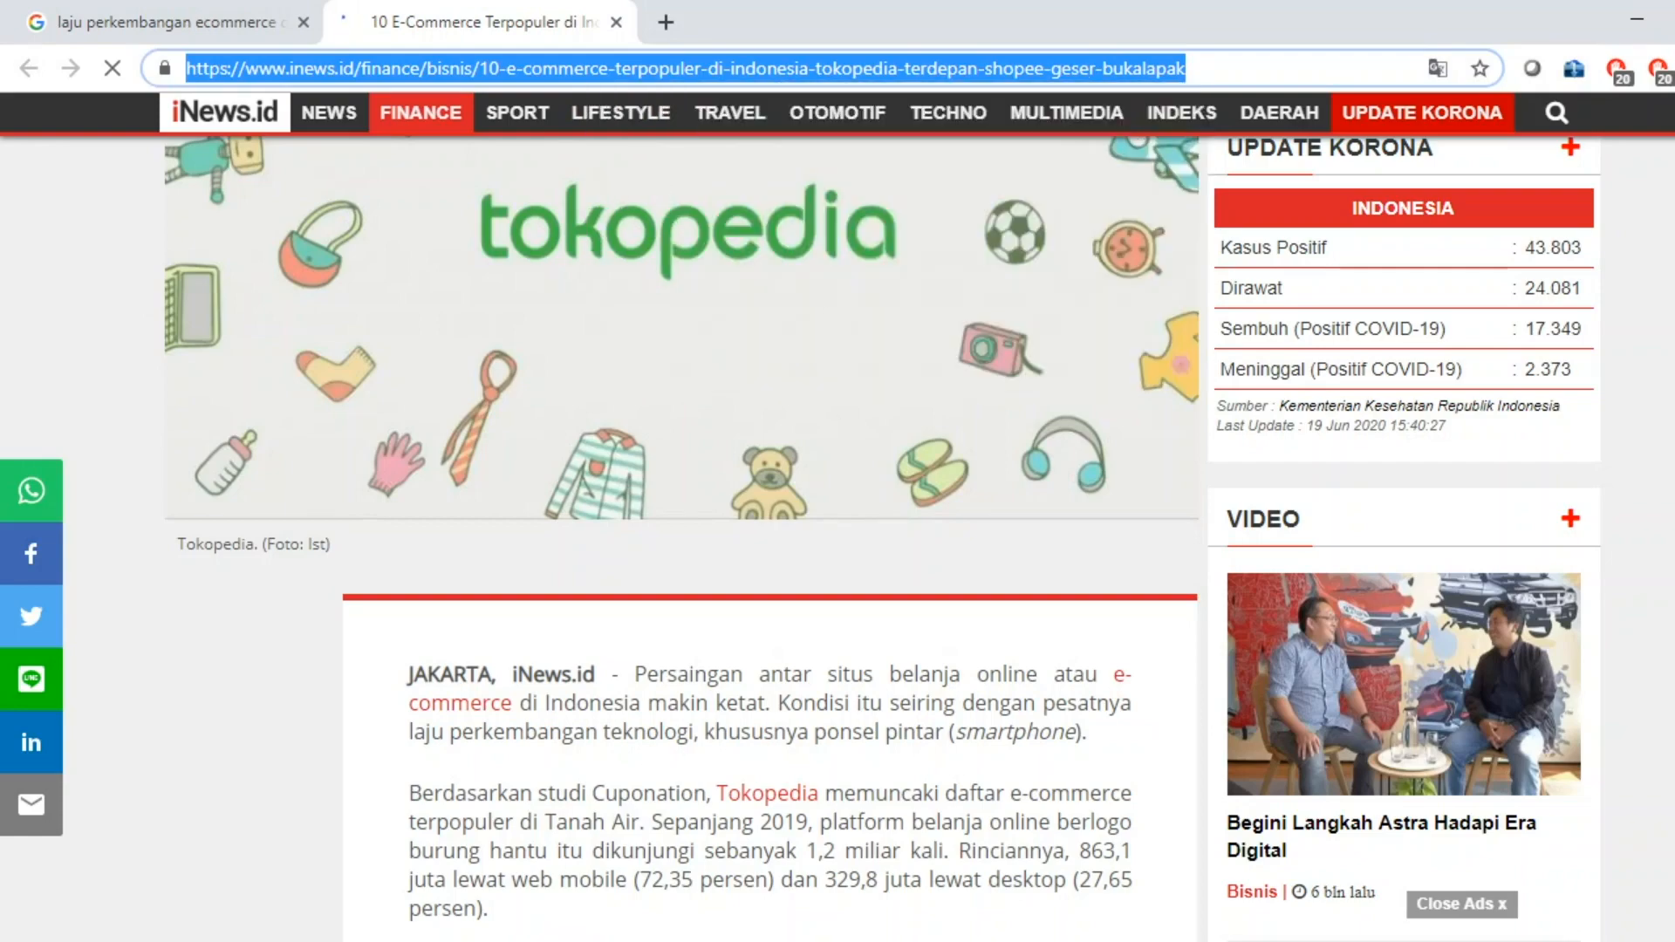
key(alt+Tab)
Add a manual reference entry in Mendeley and set its type to Web Page.
click(67, 84)
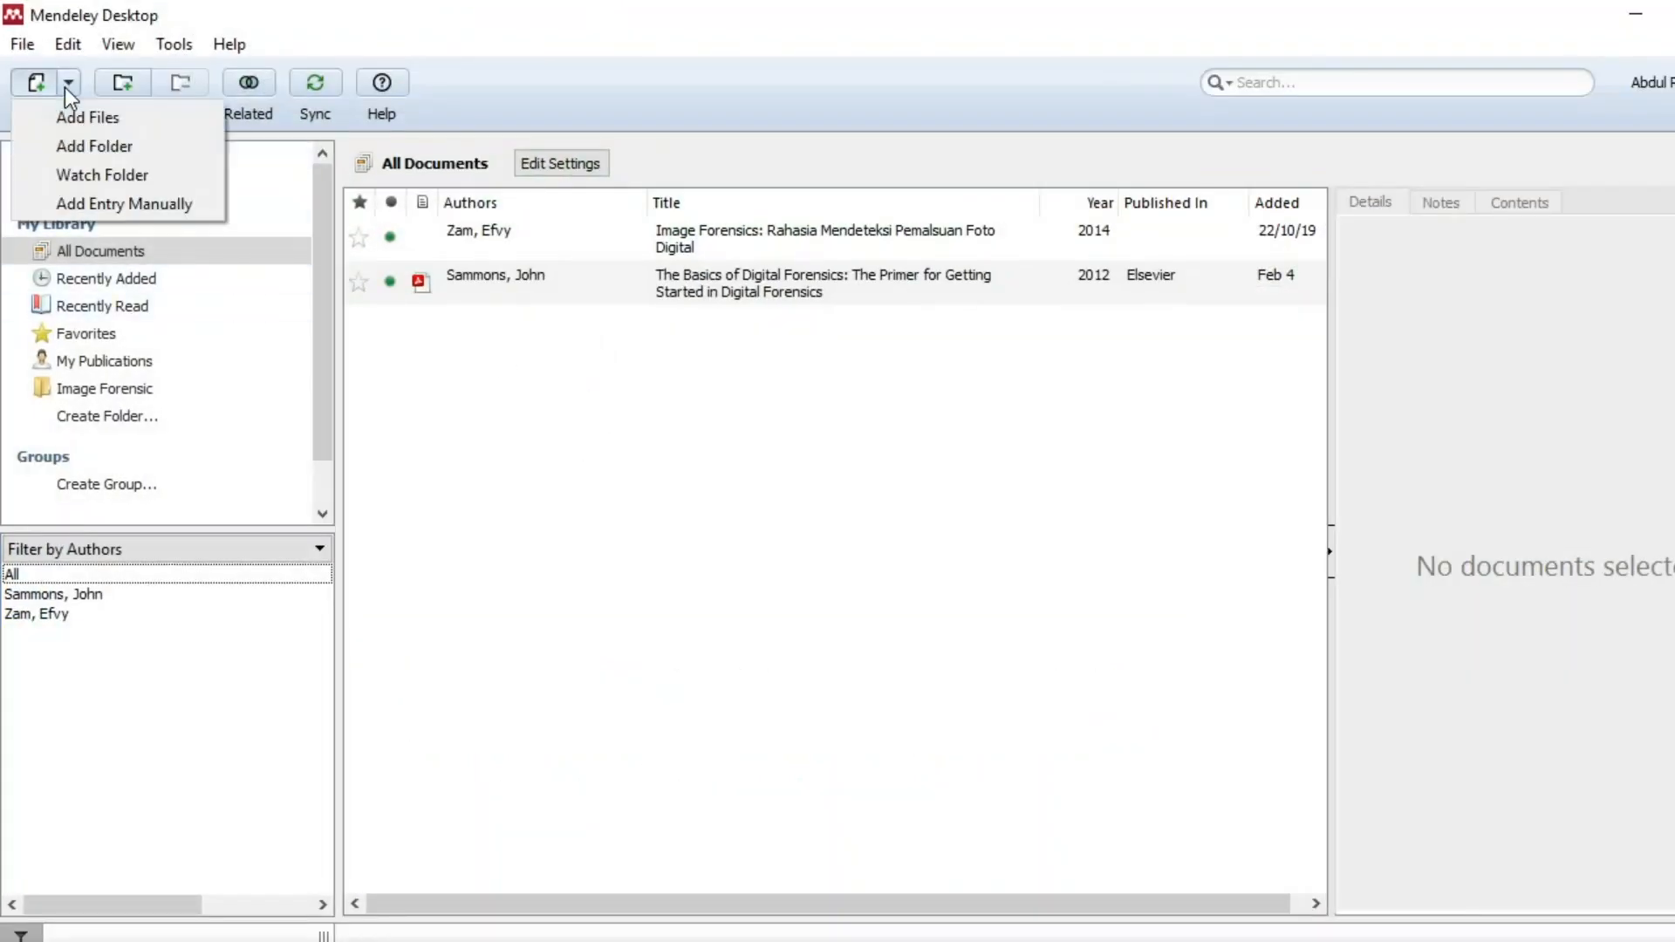
click(103, 206)
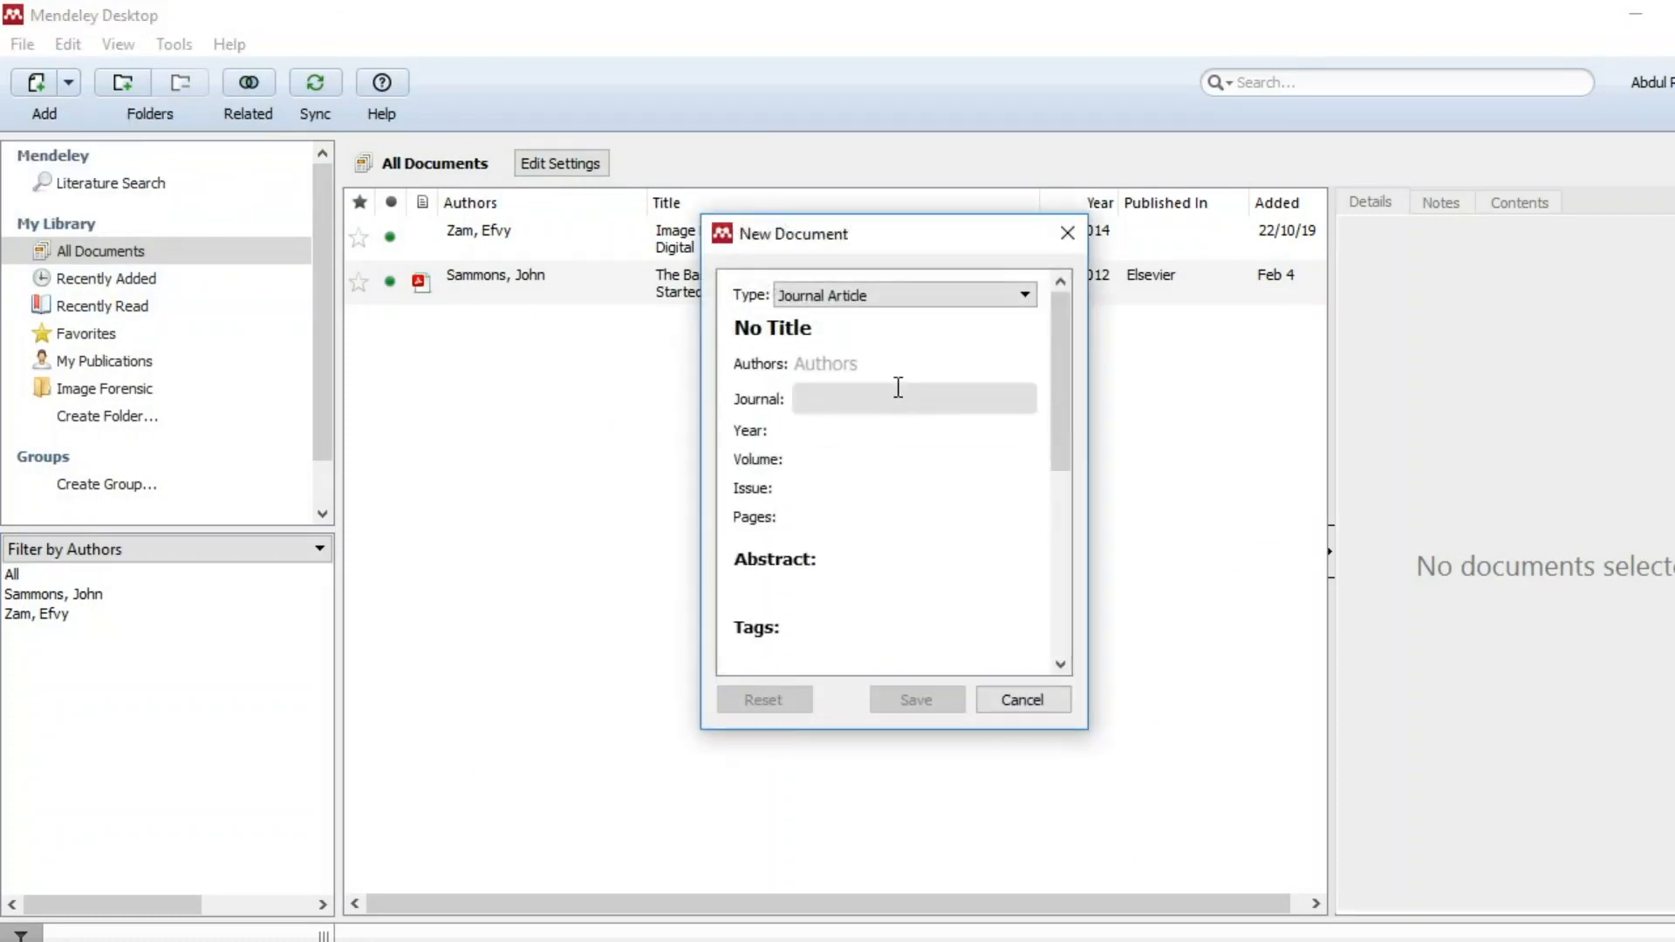
click(923, 295)
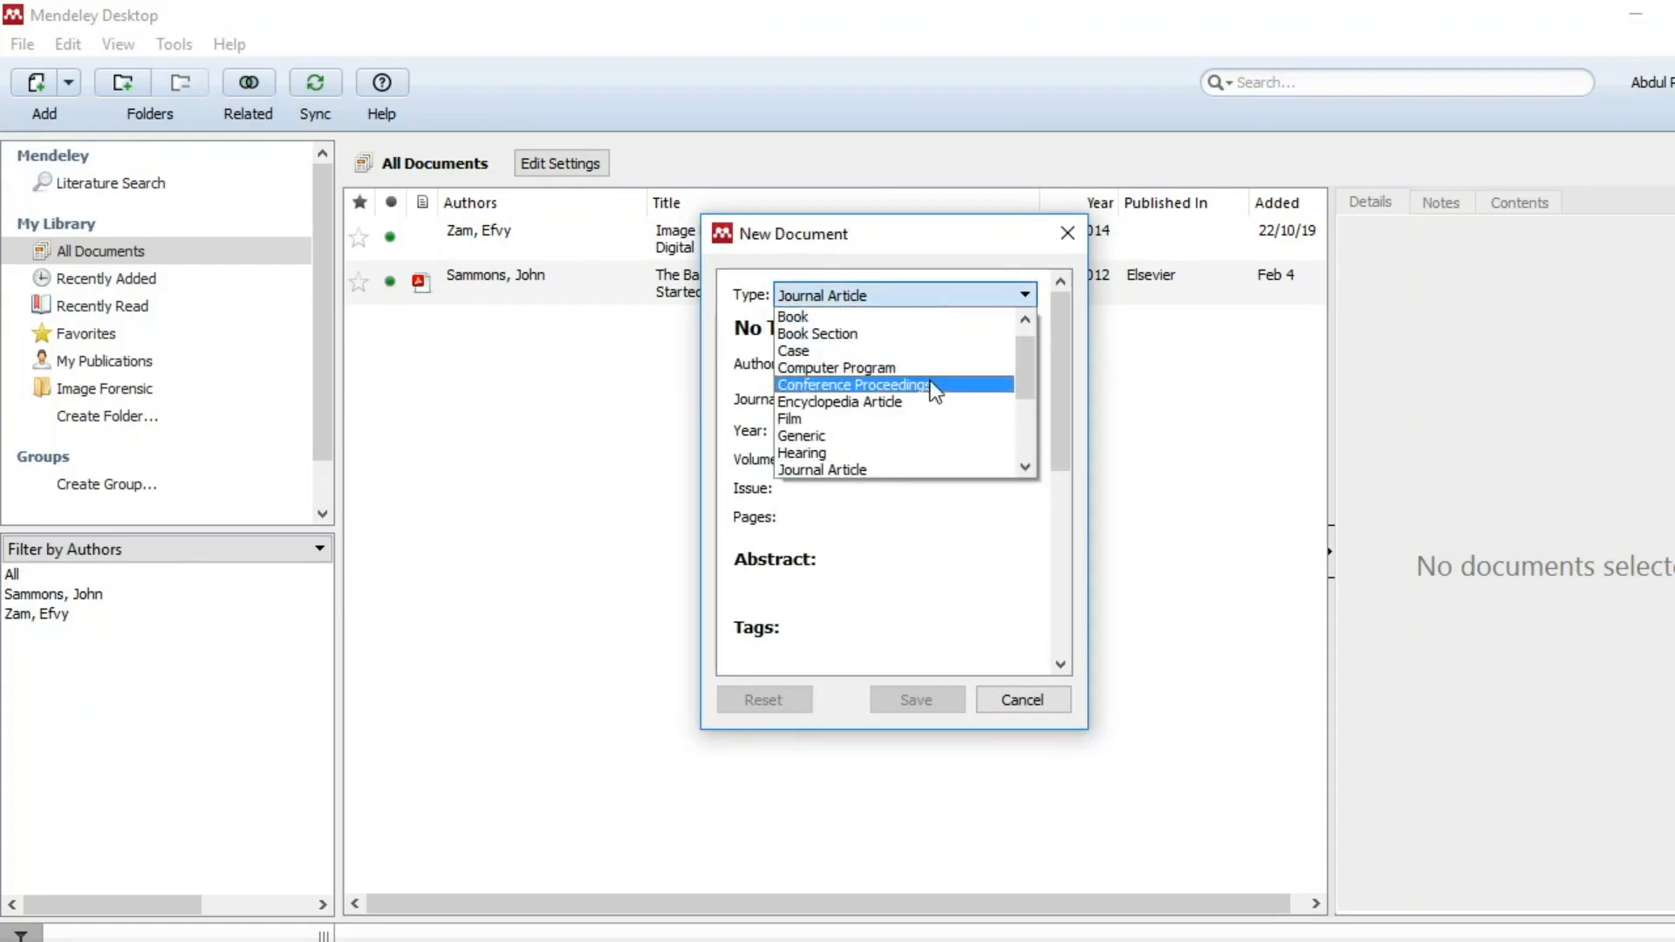
scroll(933, 393, down, 2)
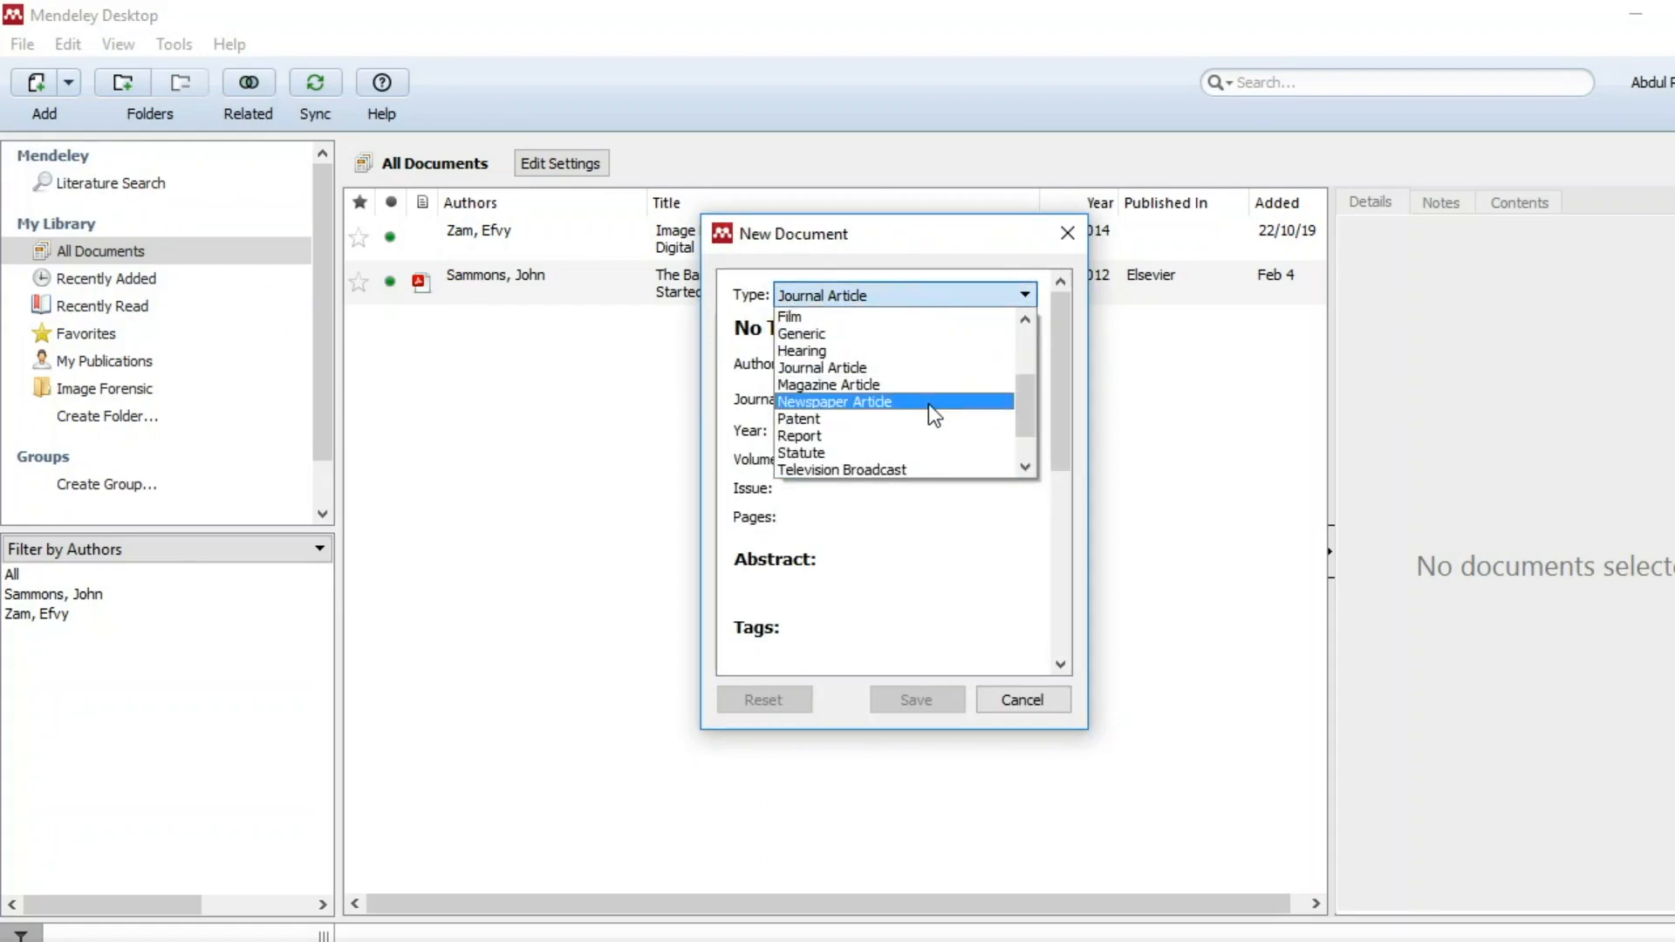
scroll(935, 415, down, 1)
click(923, 452)
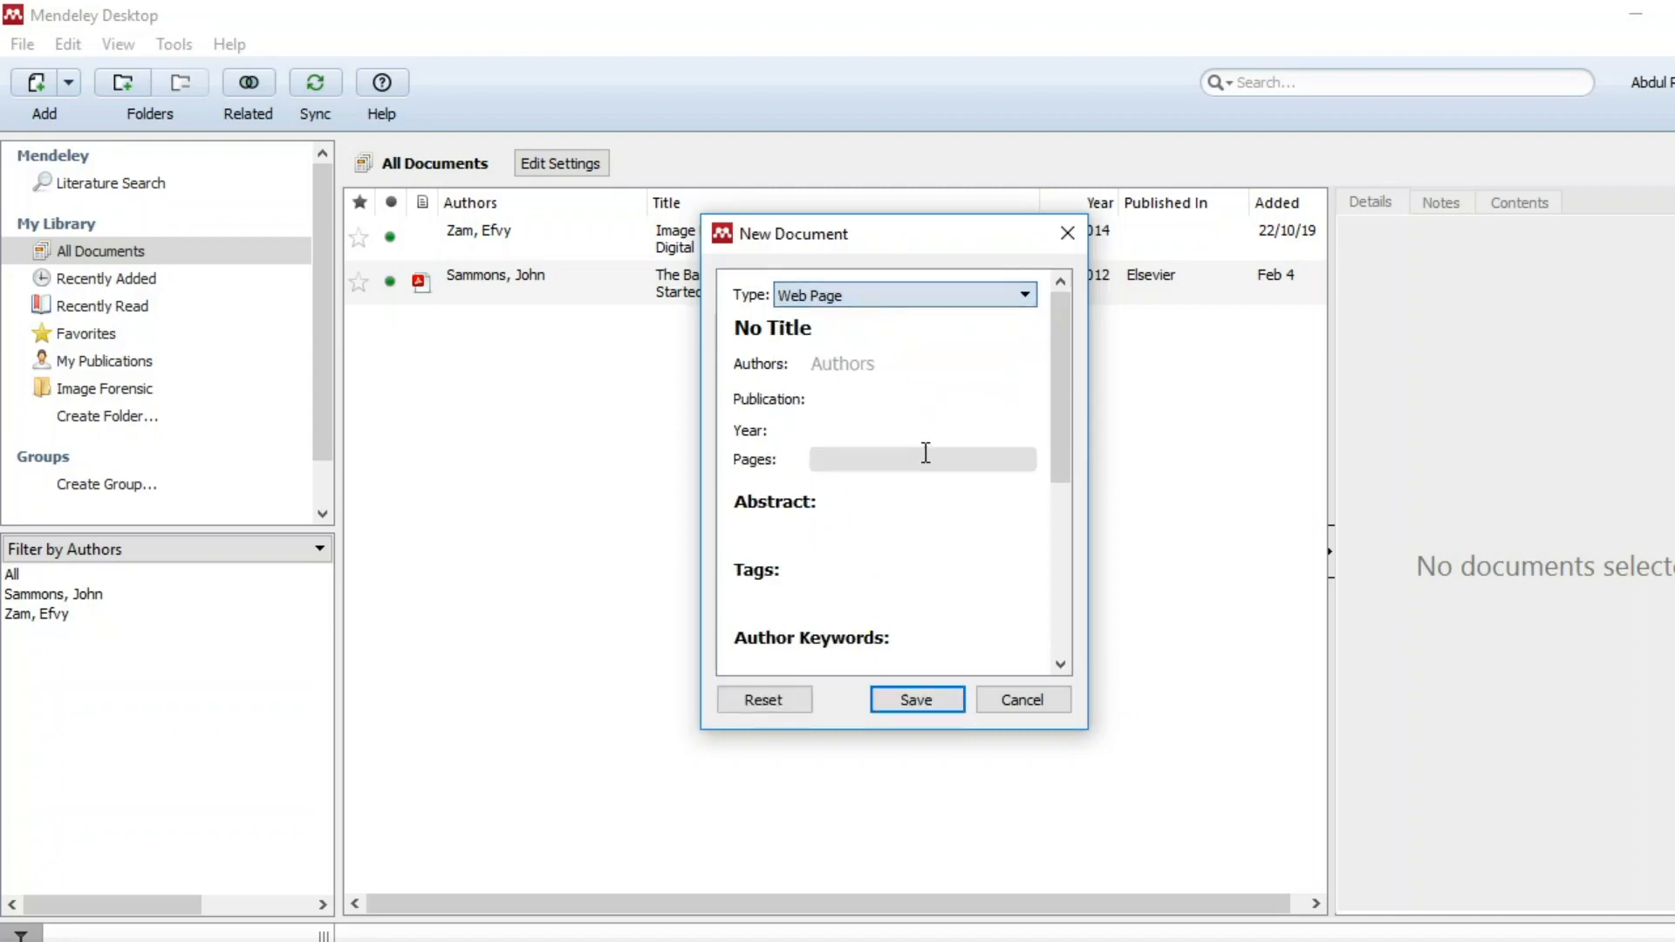
Paste the copied iNews article address into the entry's URL field.
click(860, 325)
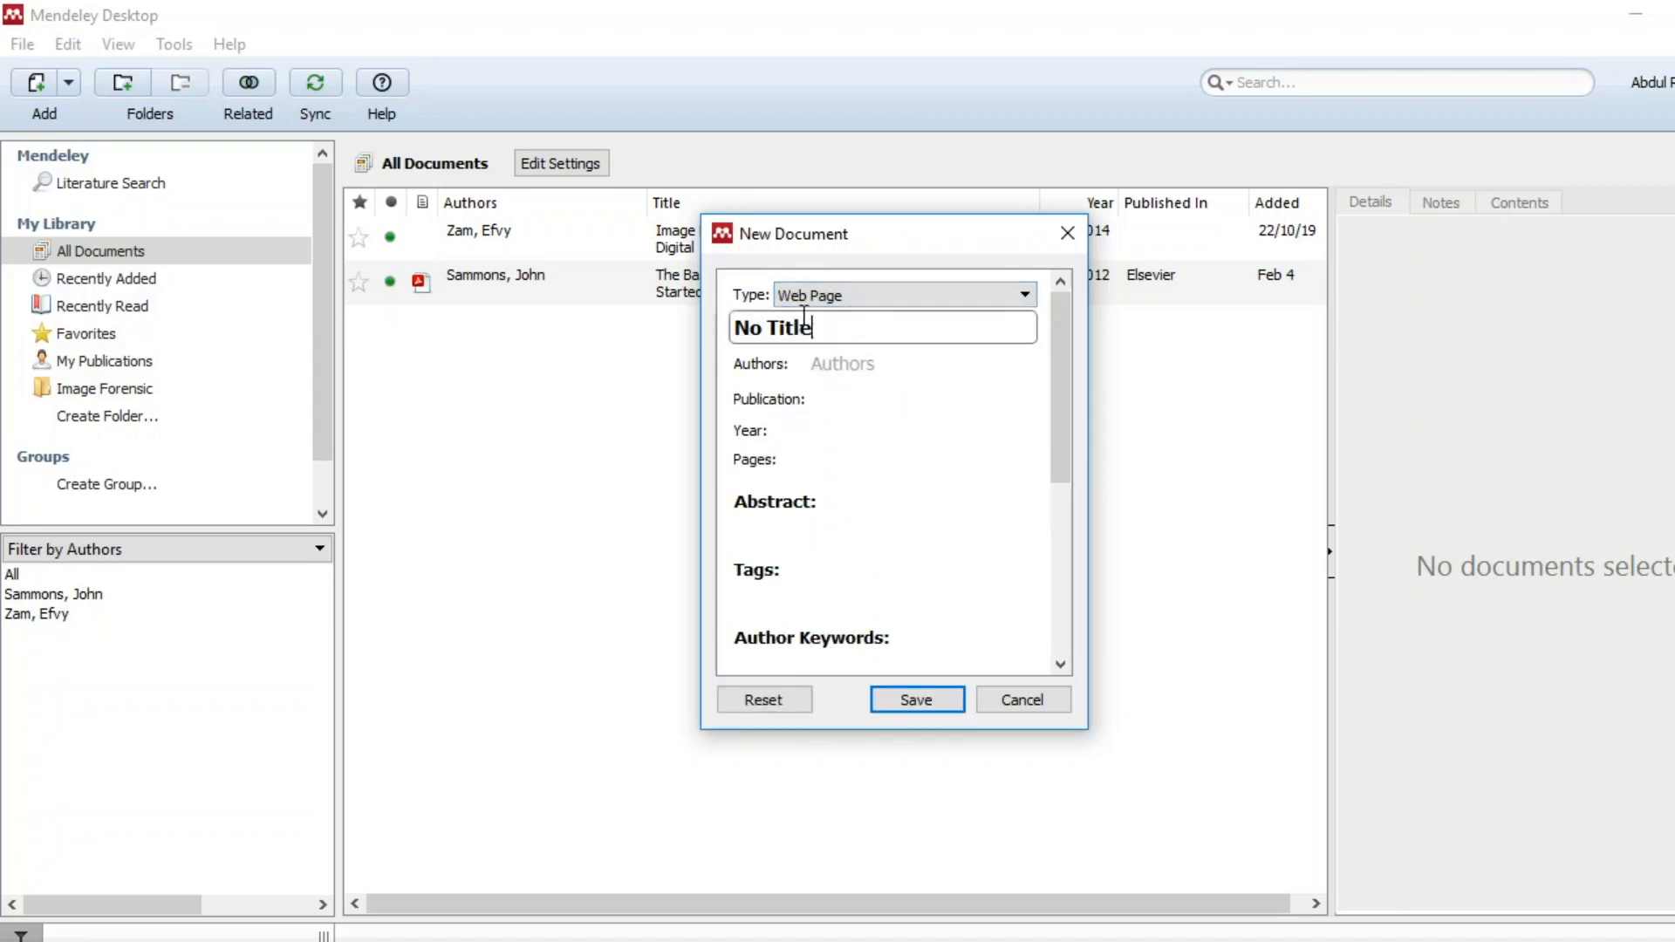
drag(807, 327, 717, 325)
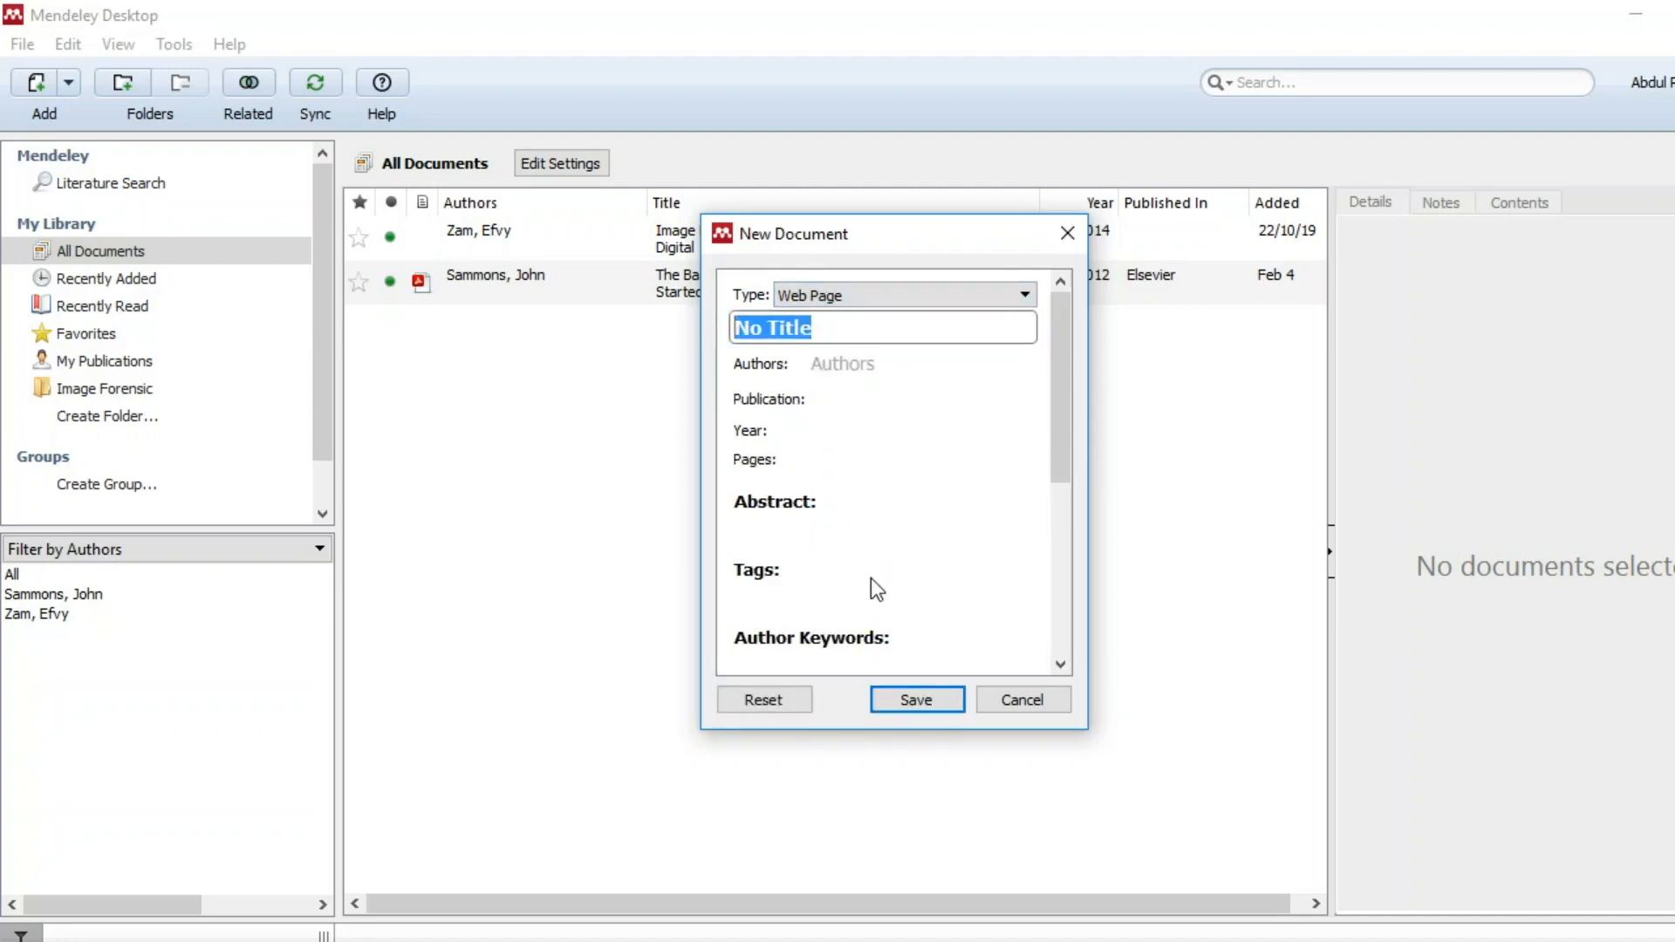
scroll(870, 587, down, 1)
scroll(868, 583, down, 2)
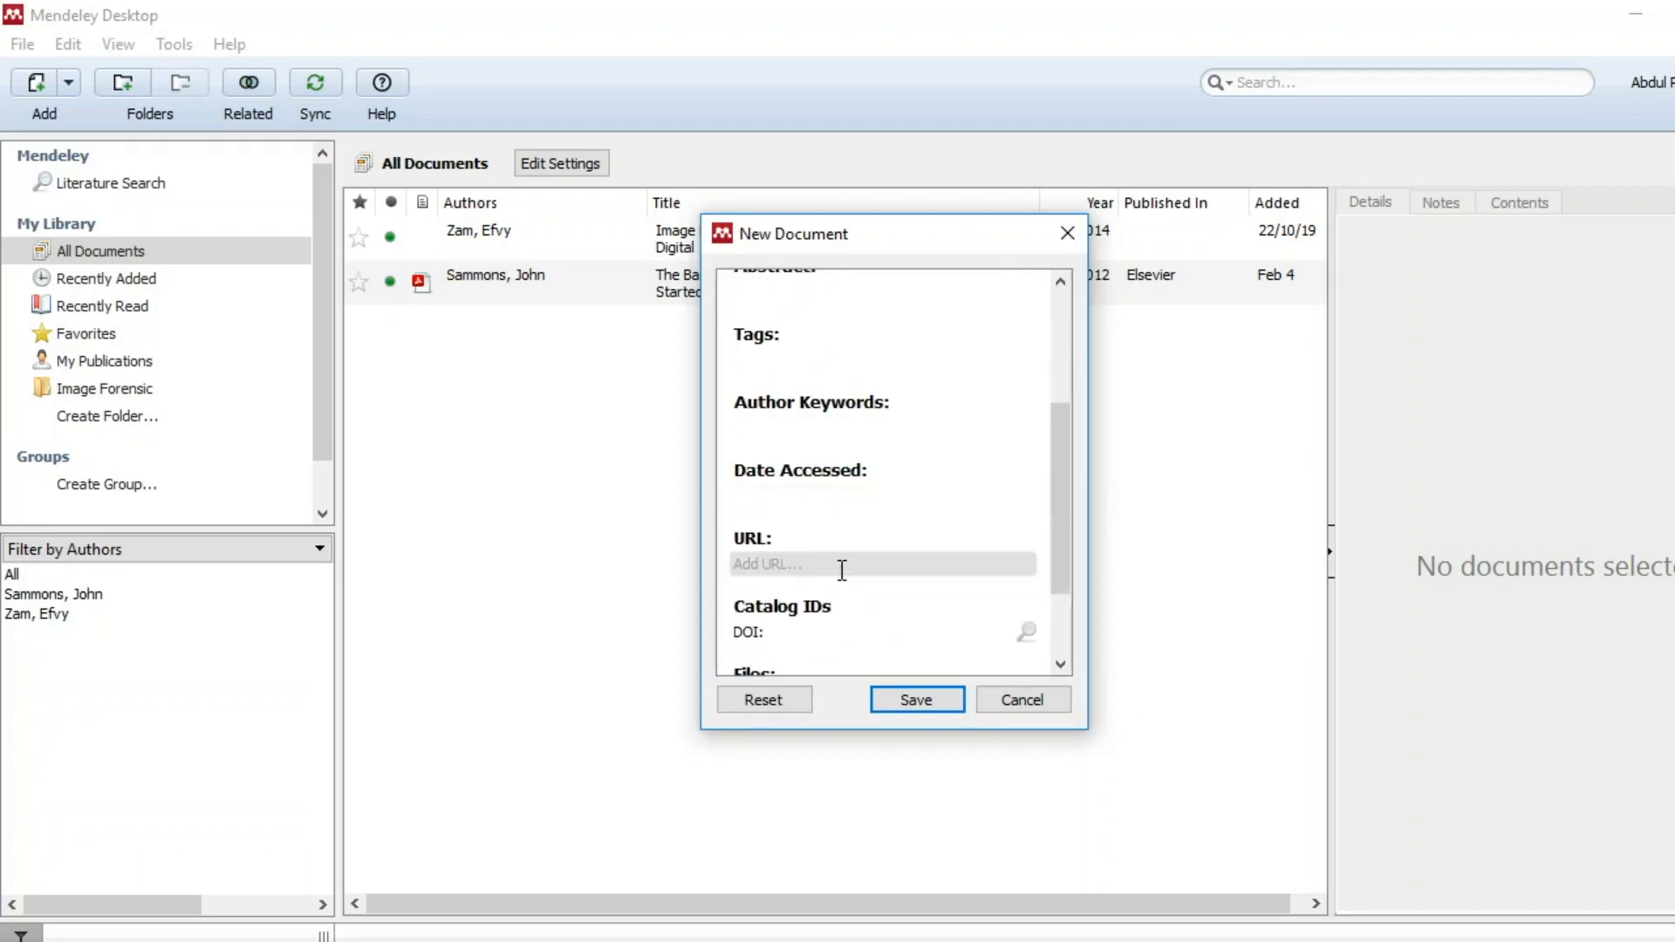
click(840, 568)
key(ctrl+v)
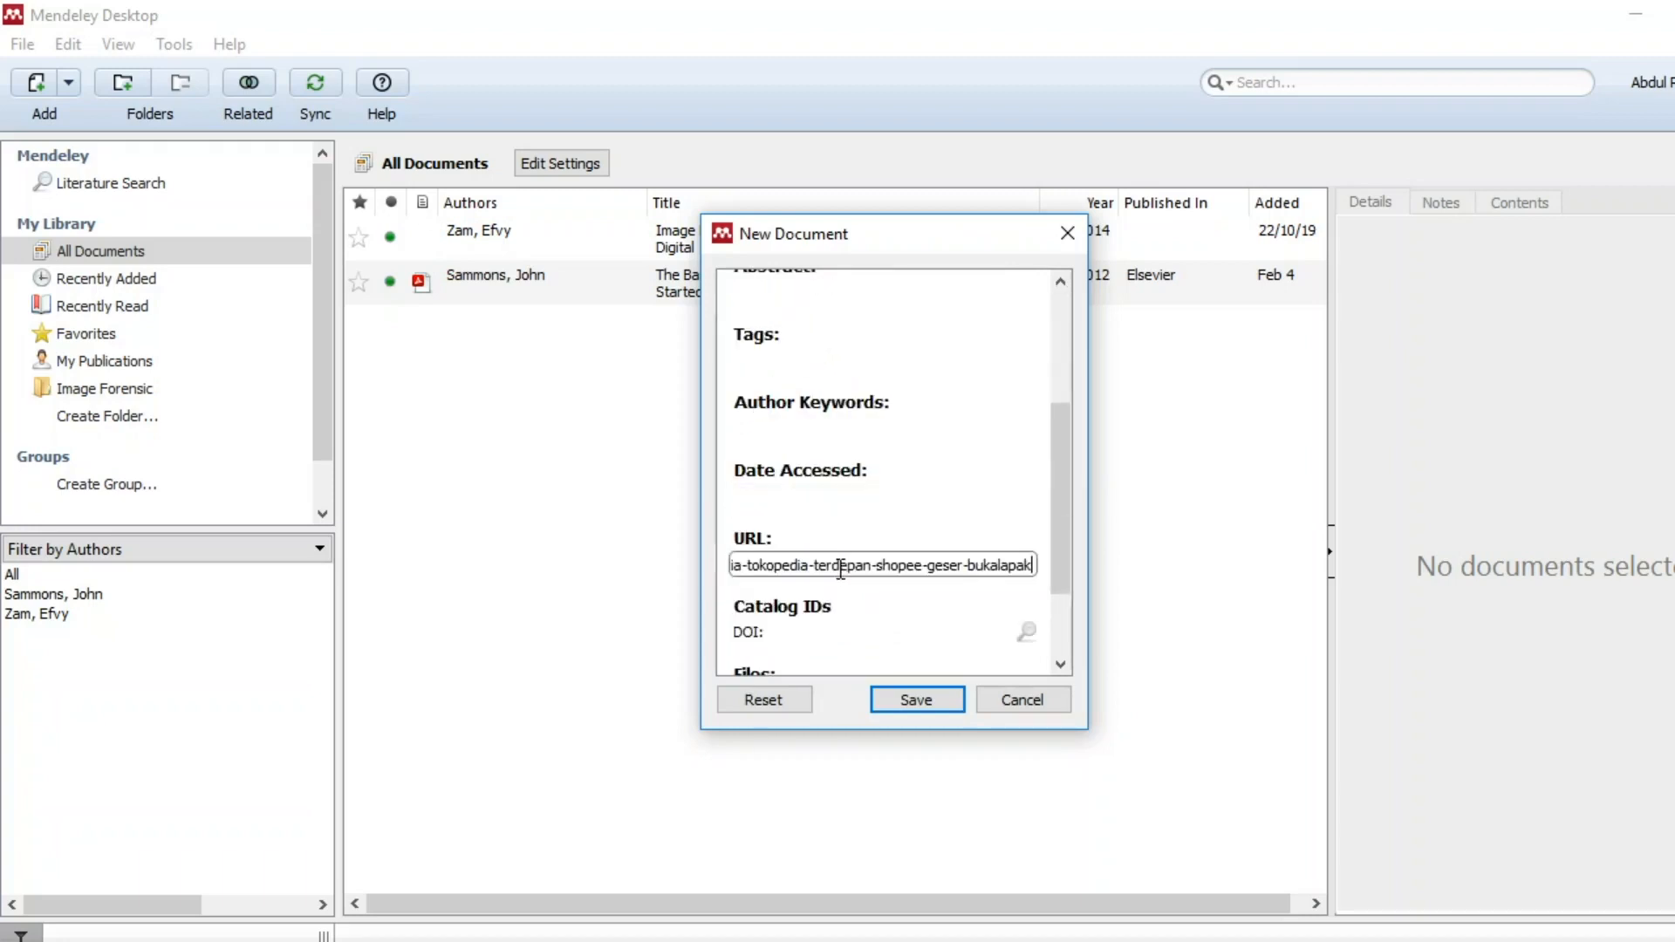
key(alt+Tab)
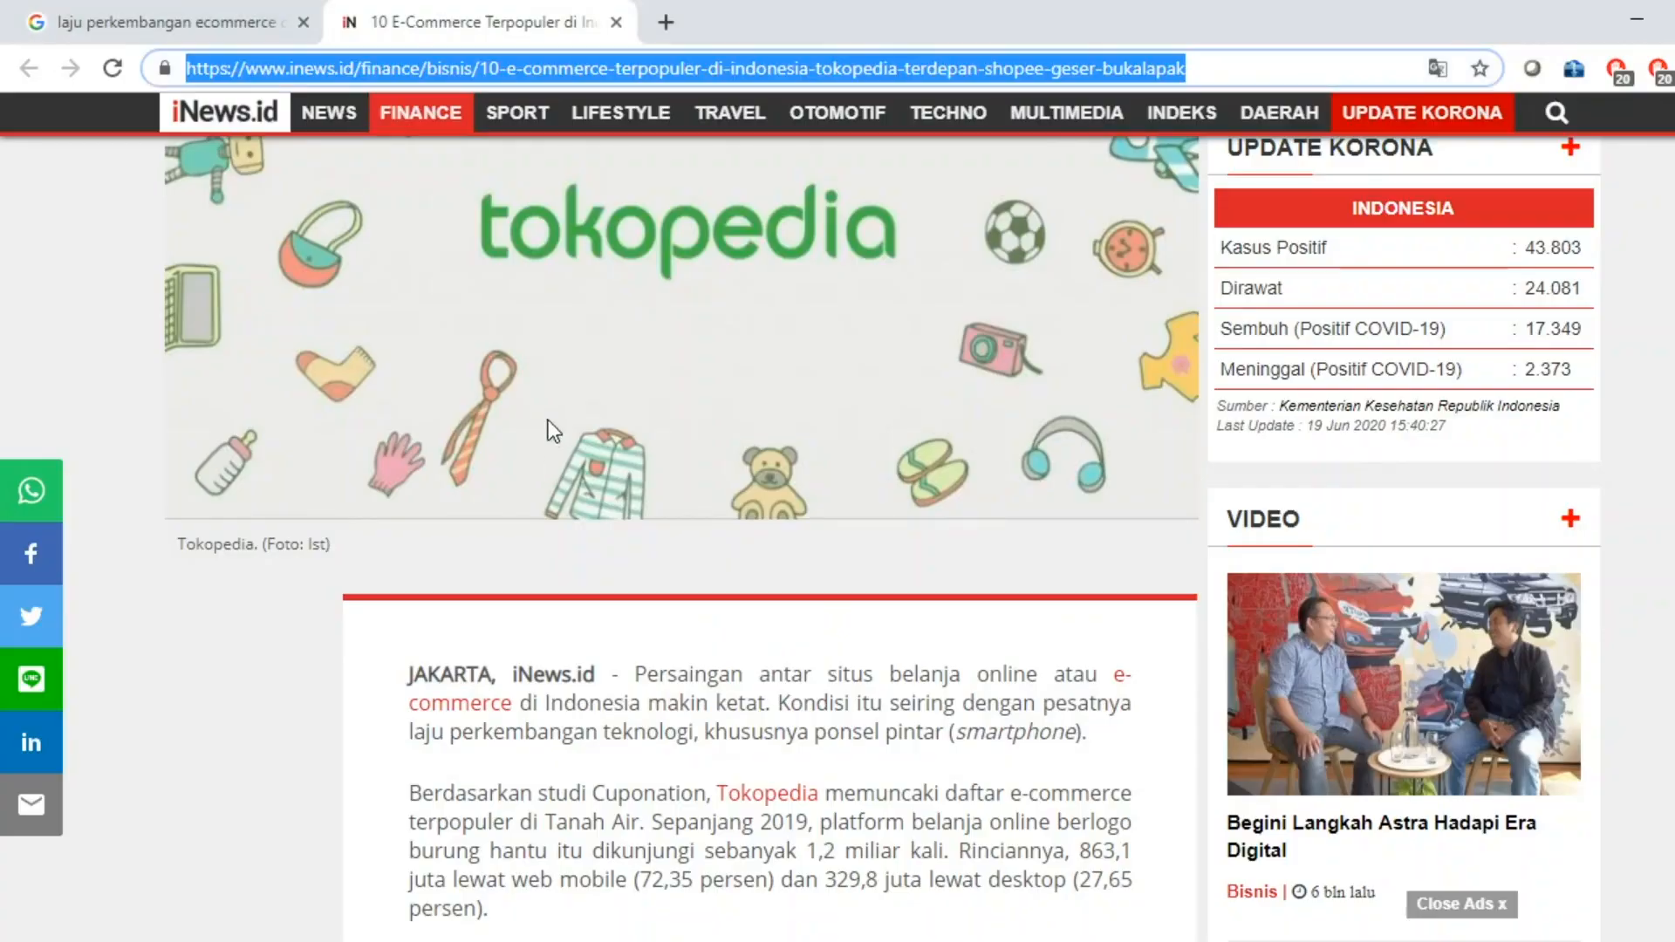
Copy the article headline from Chrome and paste it as the reference title.
scroll(668, 457, up, 6)
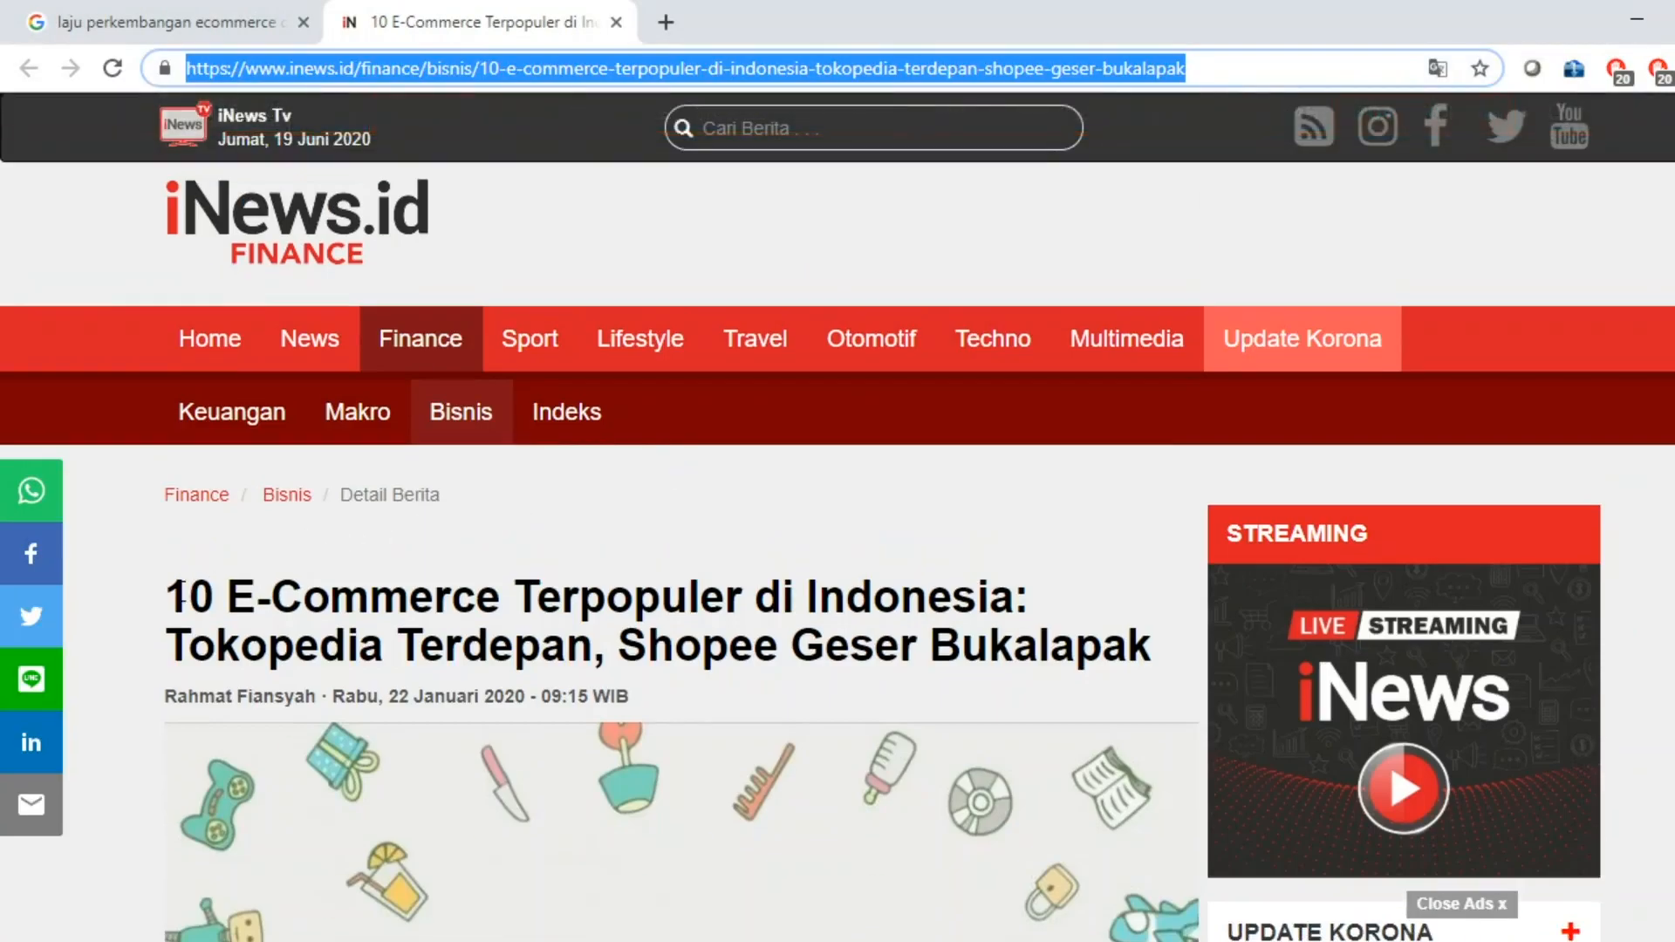
drag(171, 597, 1146, 646)
key(ctrl+c)
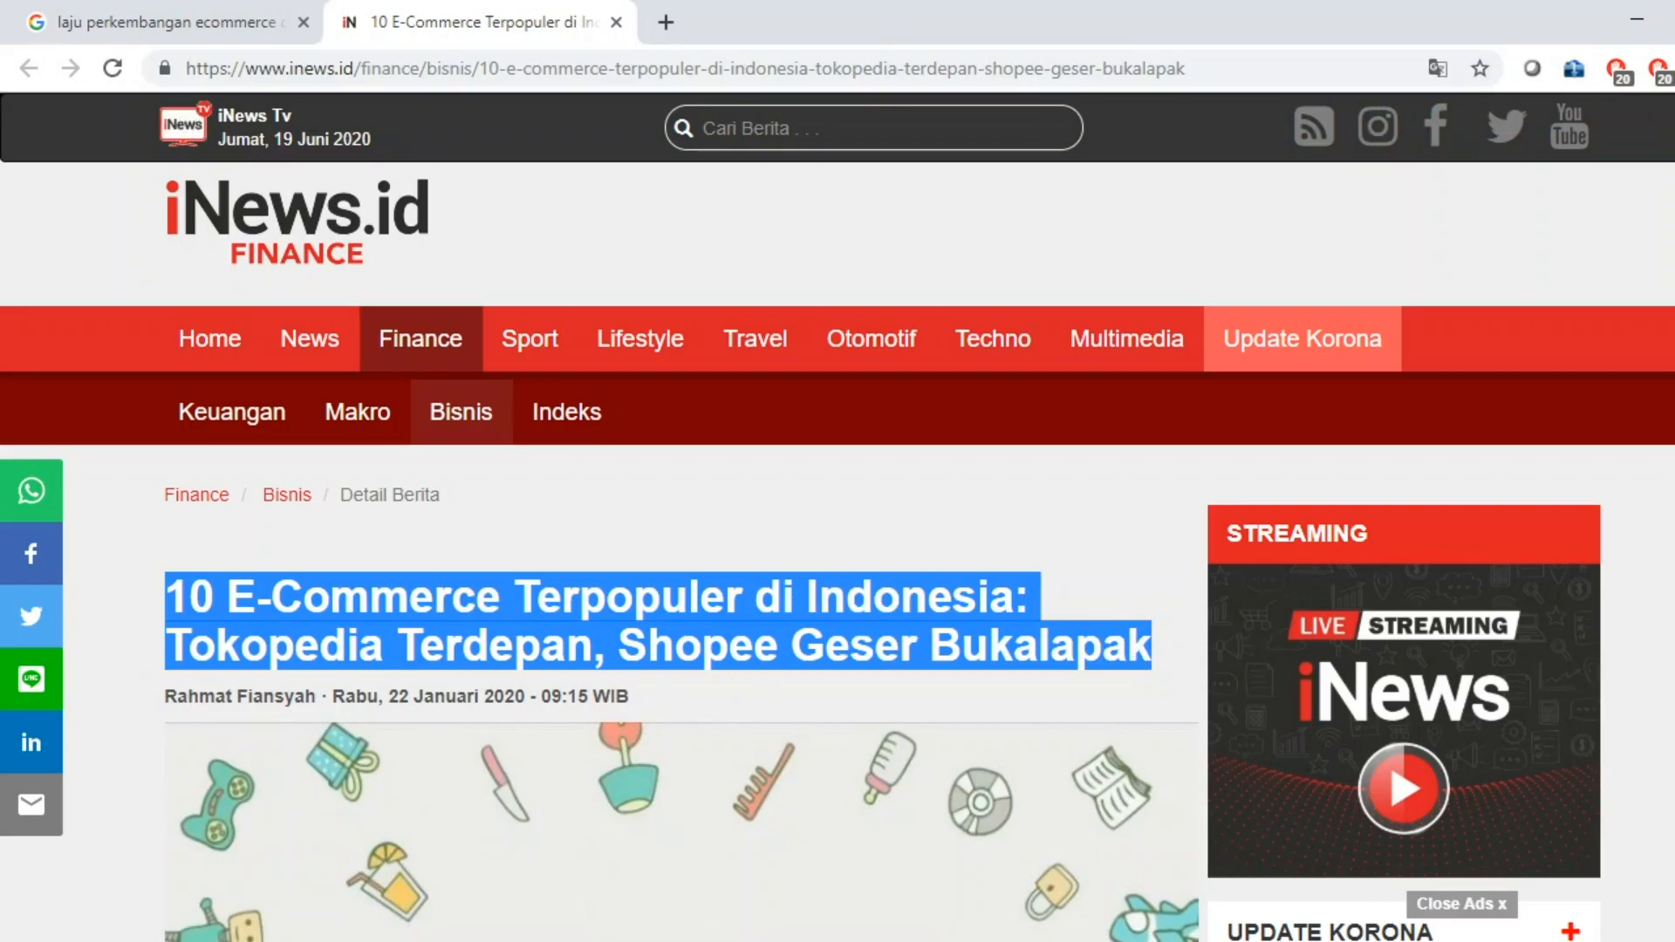
key(alt+Tab)
scroll(800, 494, up, 5)
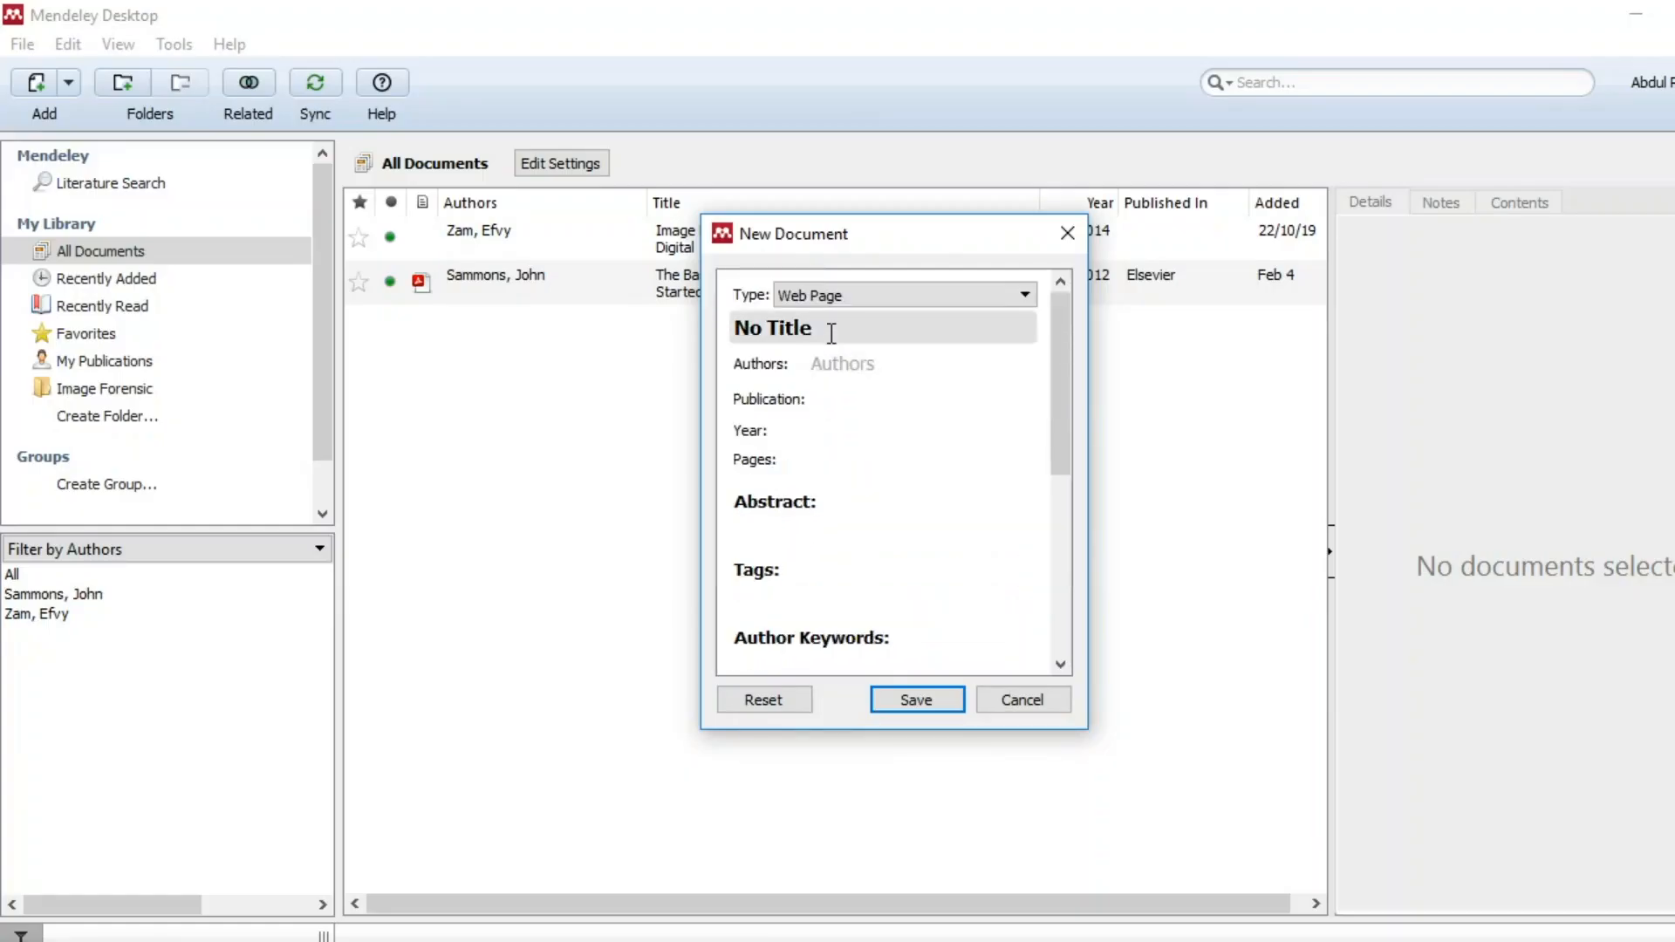
drag(829, 329, 714, 329)
key(ctrl+v)
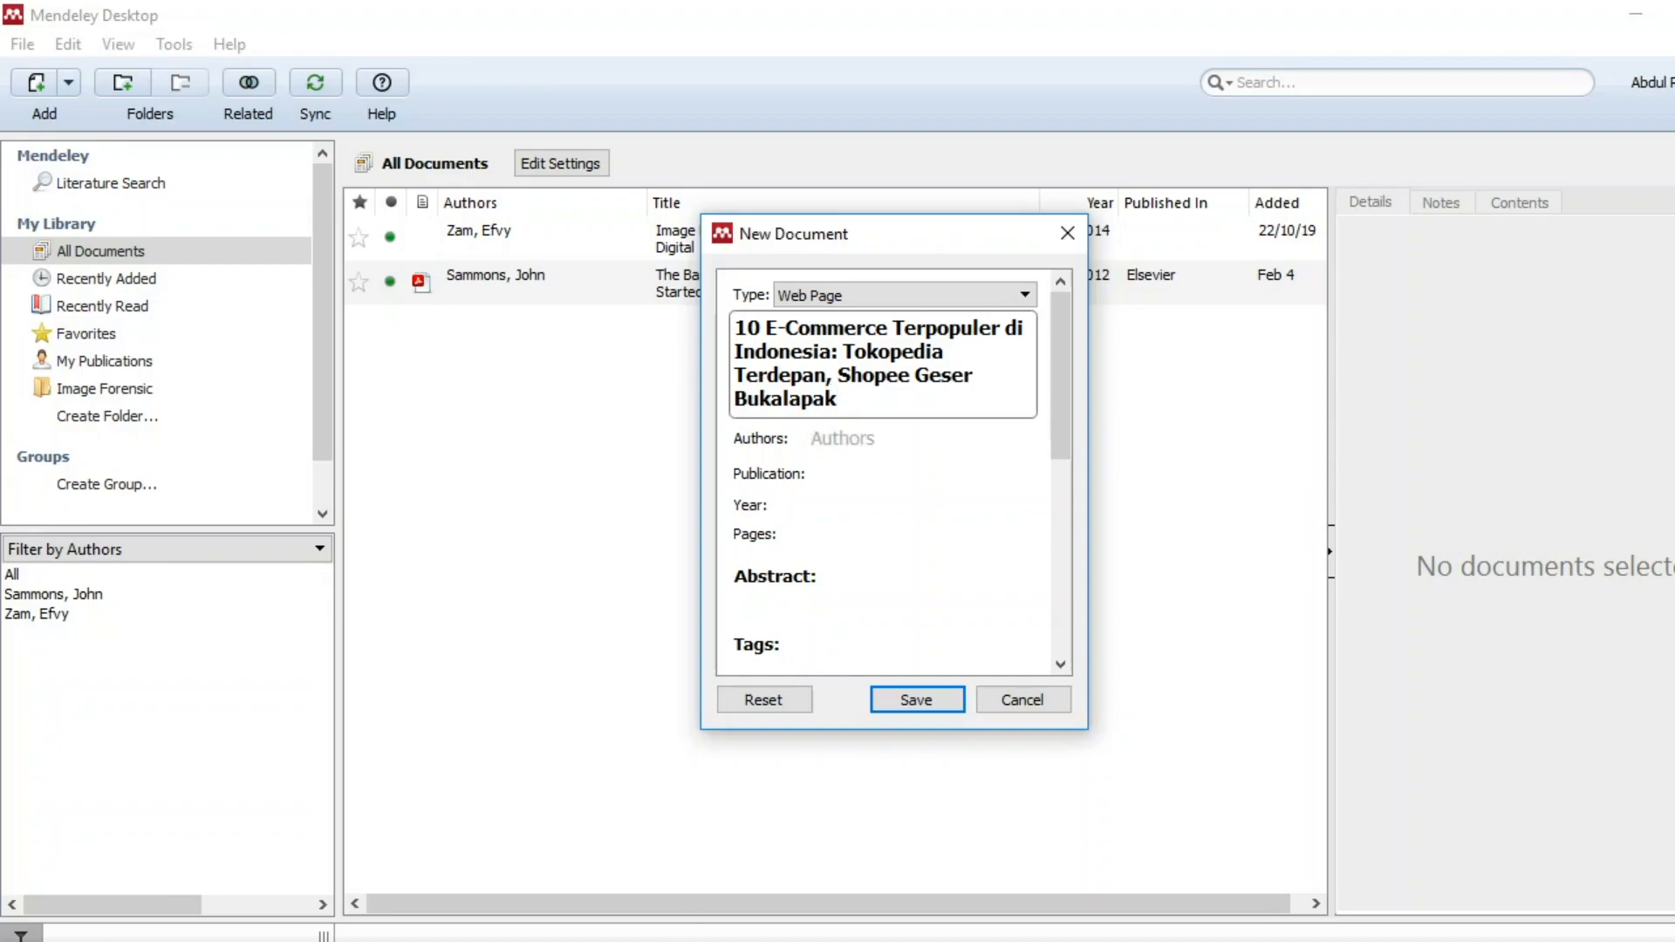
Copy the article author's name and add it as the reference author.
key(alt+Tab)
click(199, 701)
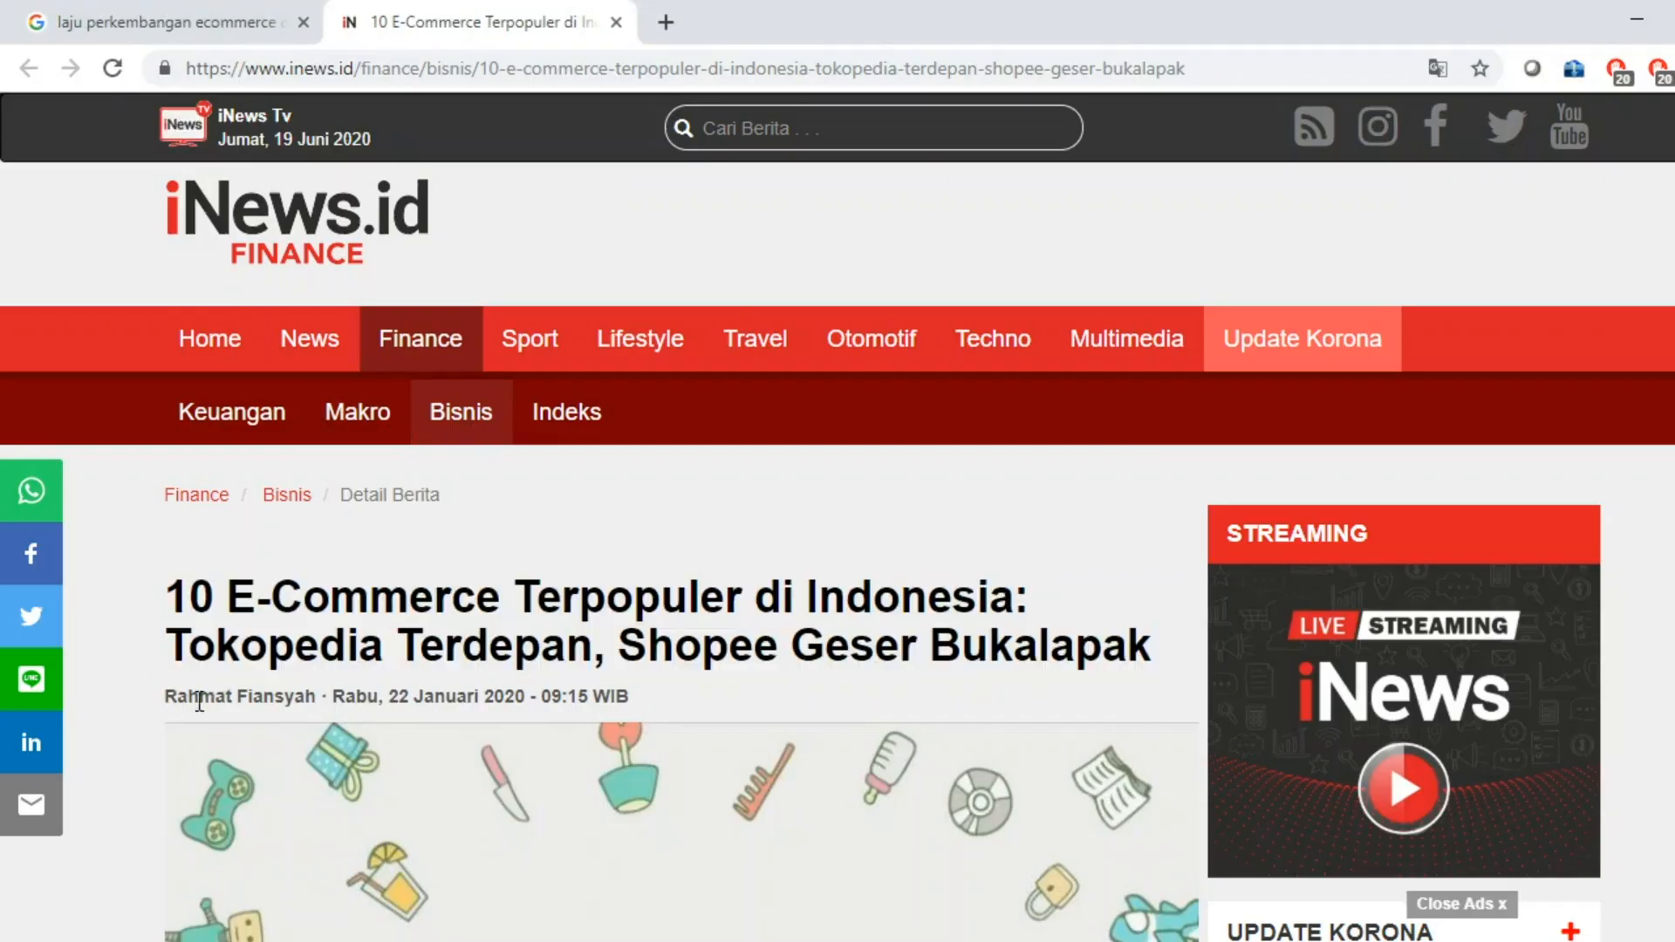
drag(199, 700, 316, 695)
key(ctrl+c)
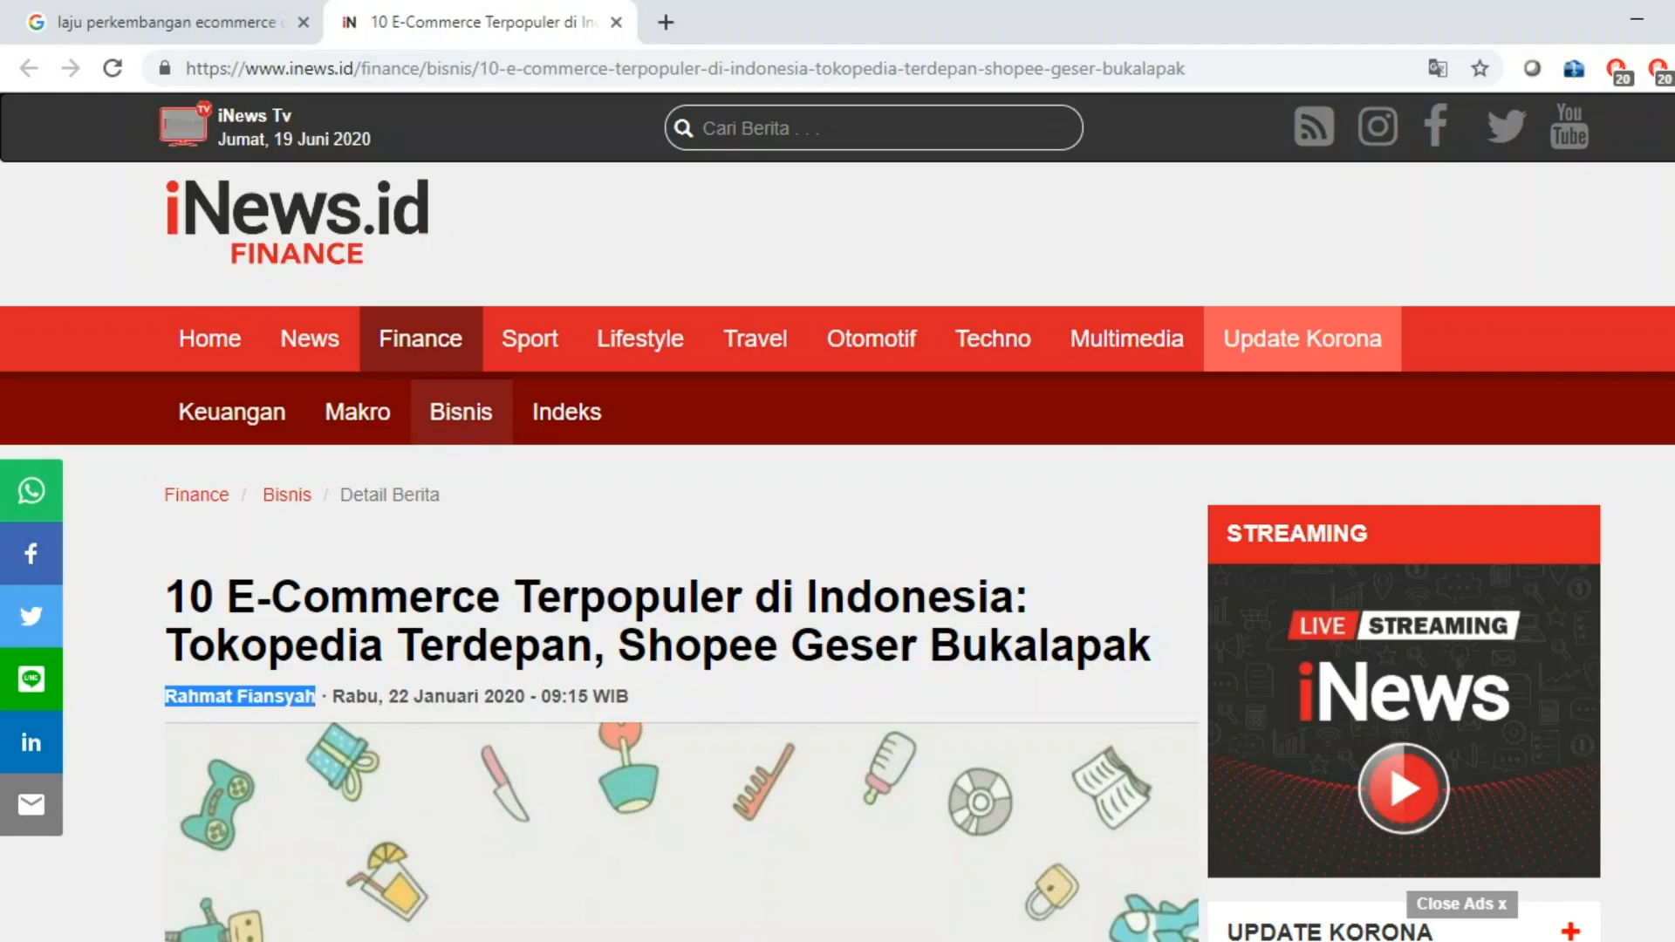
key(alt+Tab)
click(842, 444)
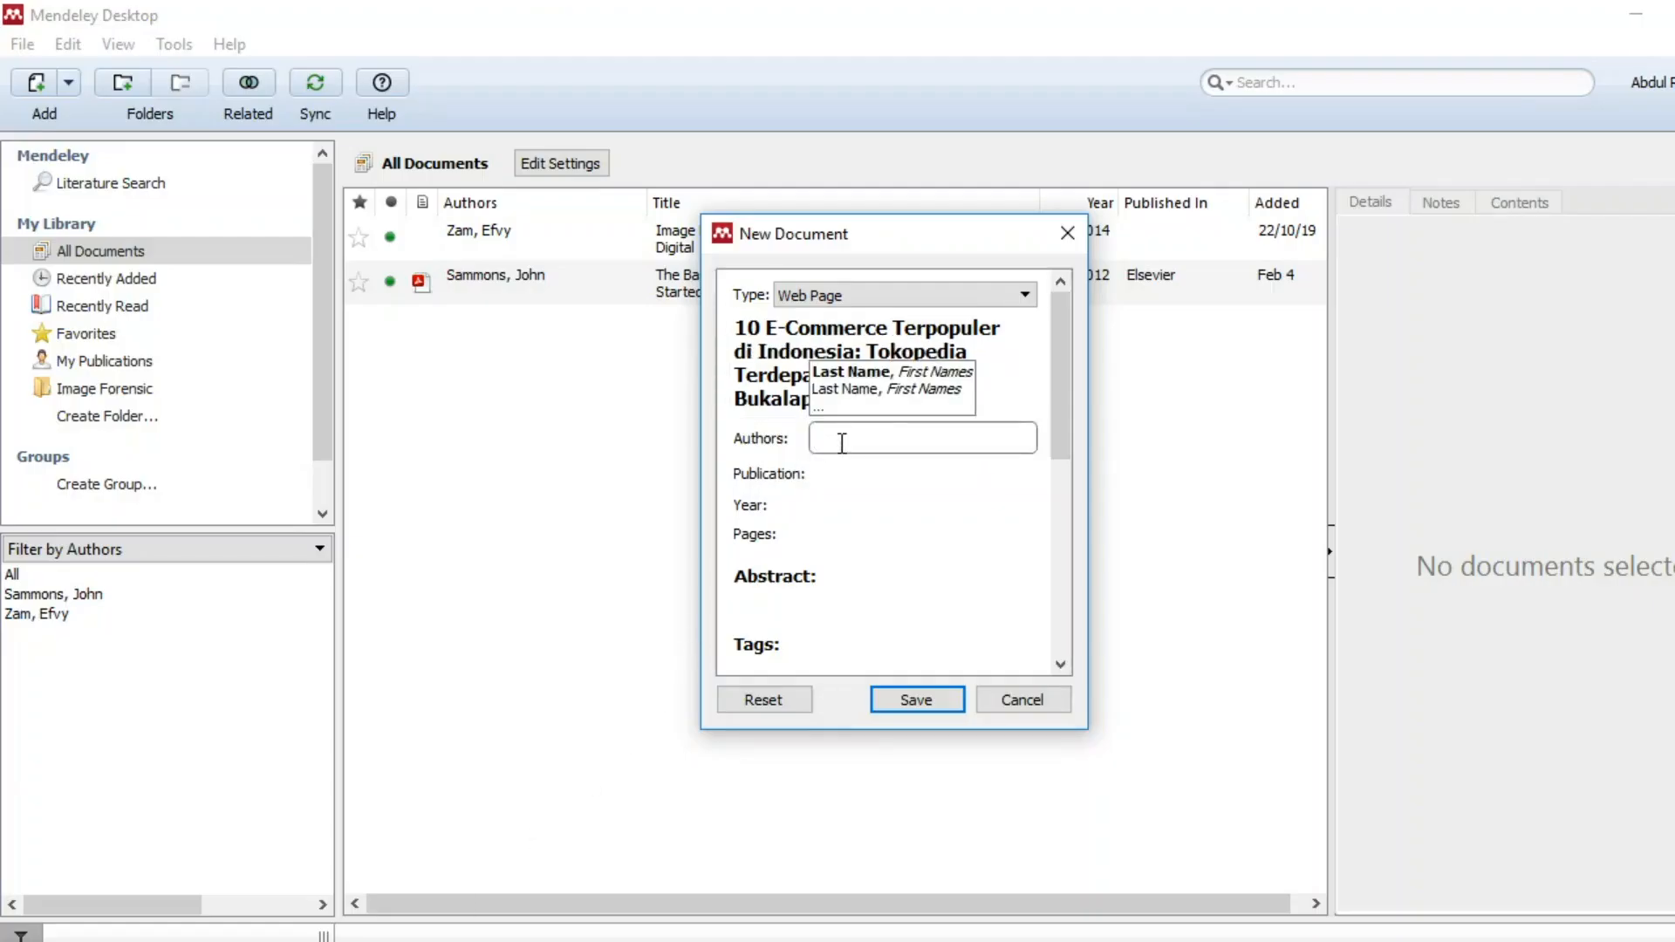
key(ctrl+v)
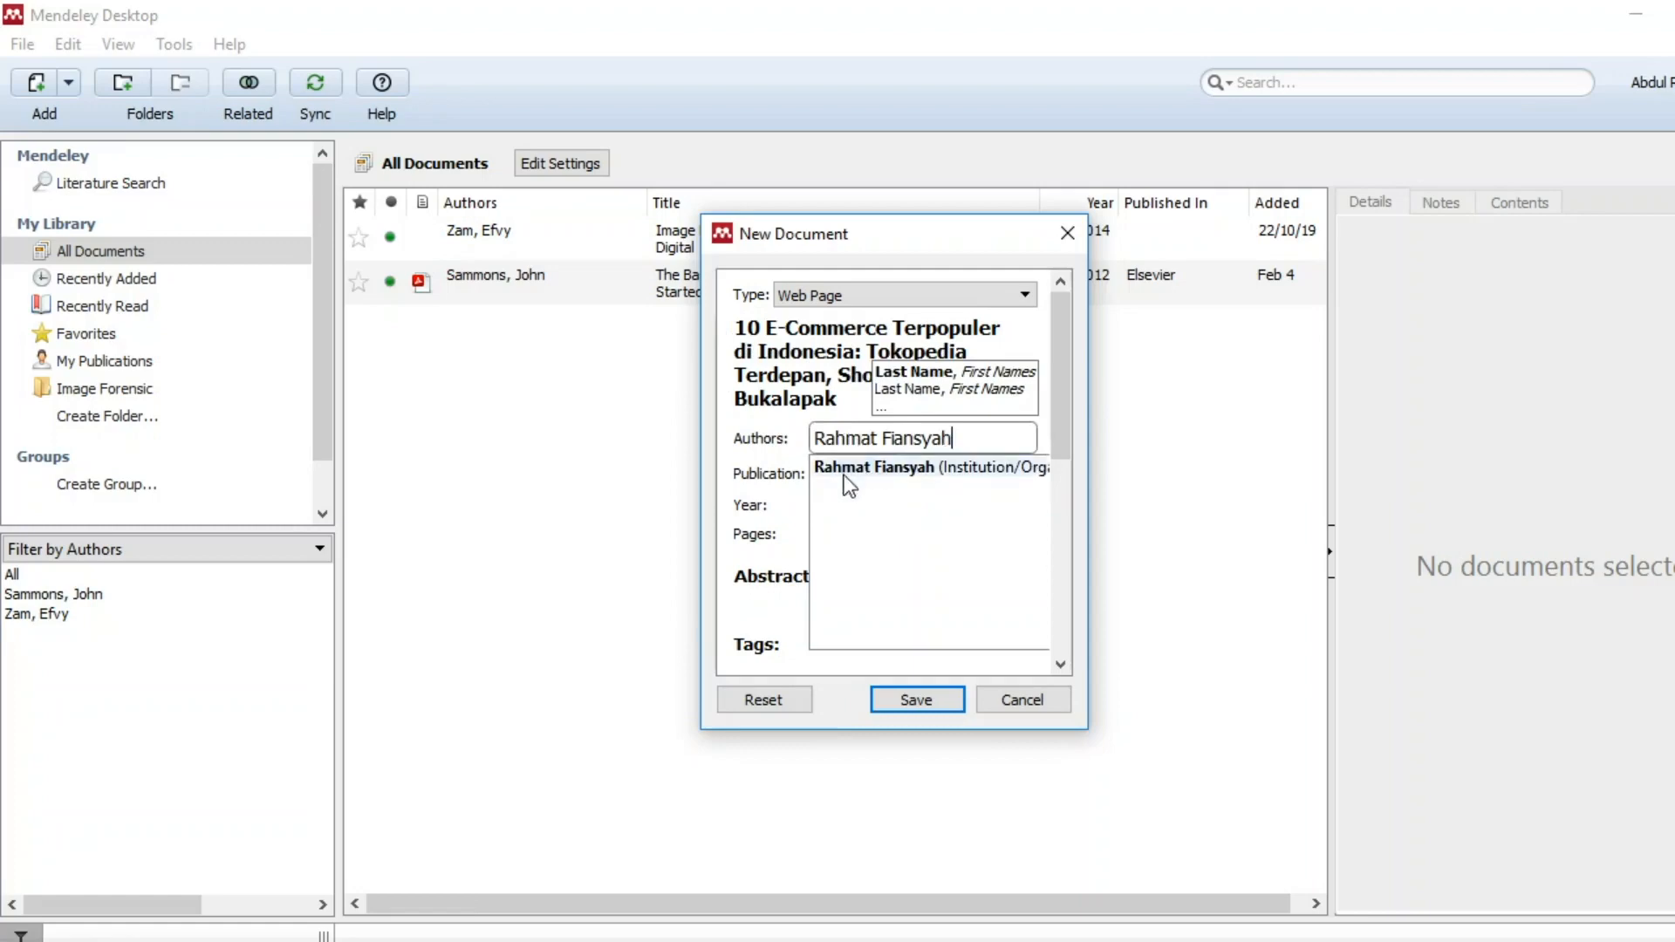
click(766, 474)
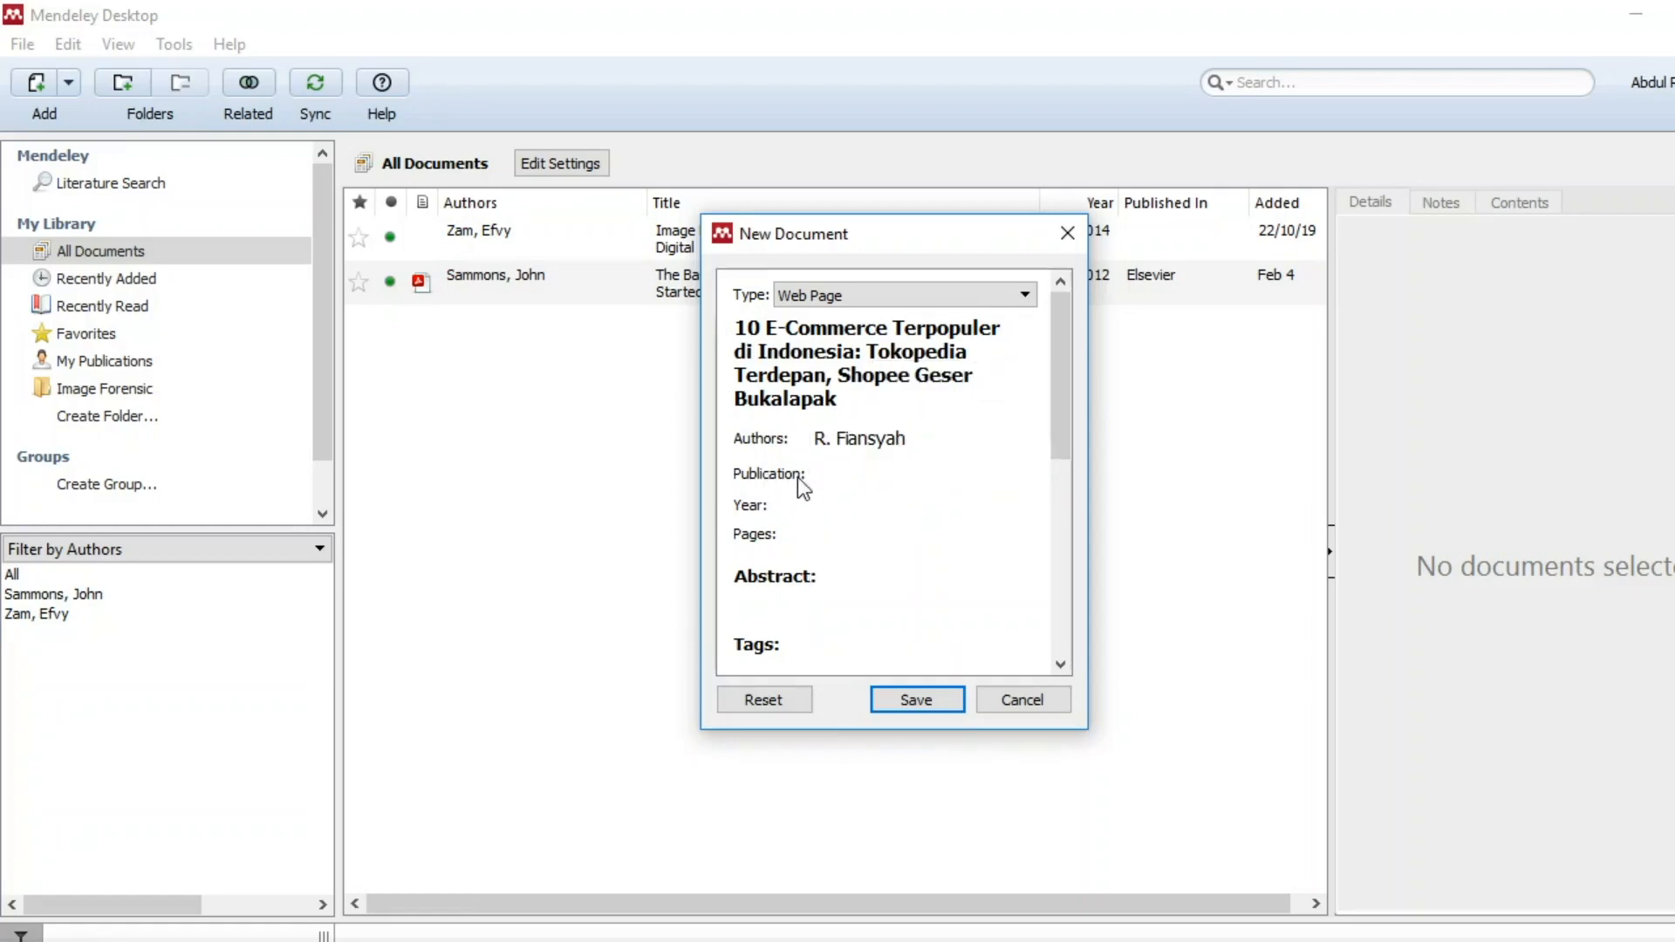
Set the reference's Publication to 'inews finance'.
click(841, 473)
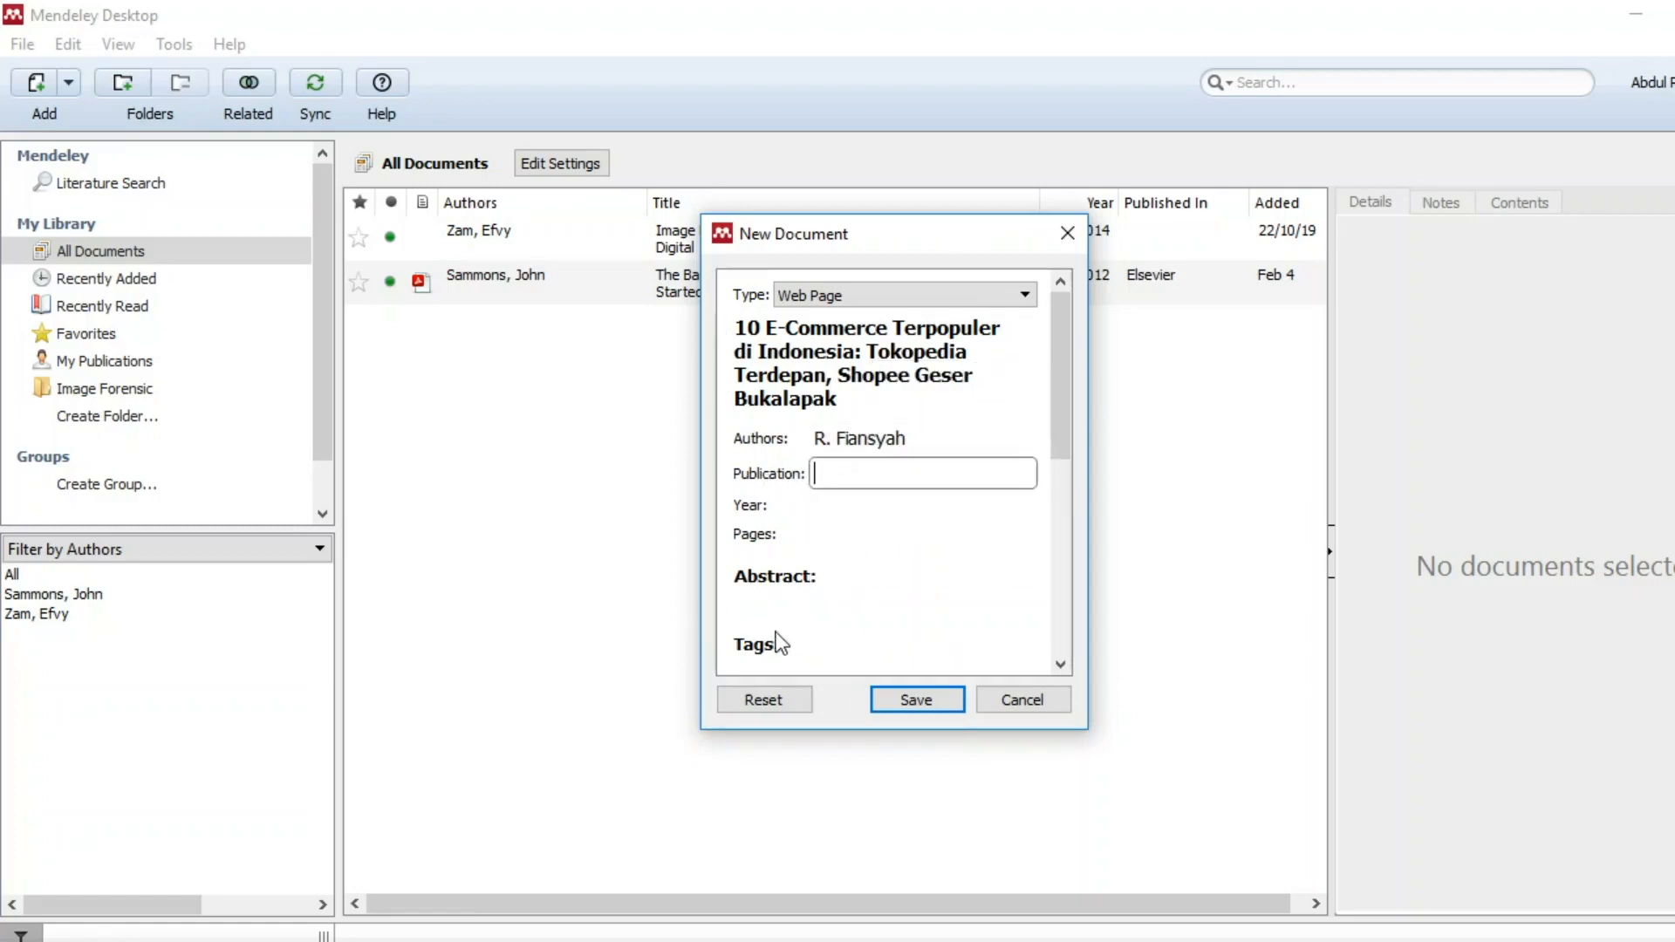
click(427, 941)
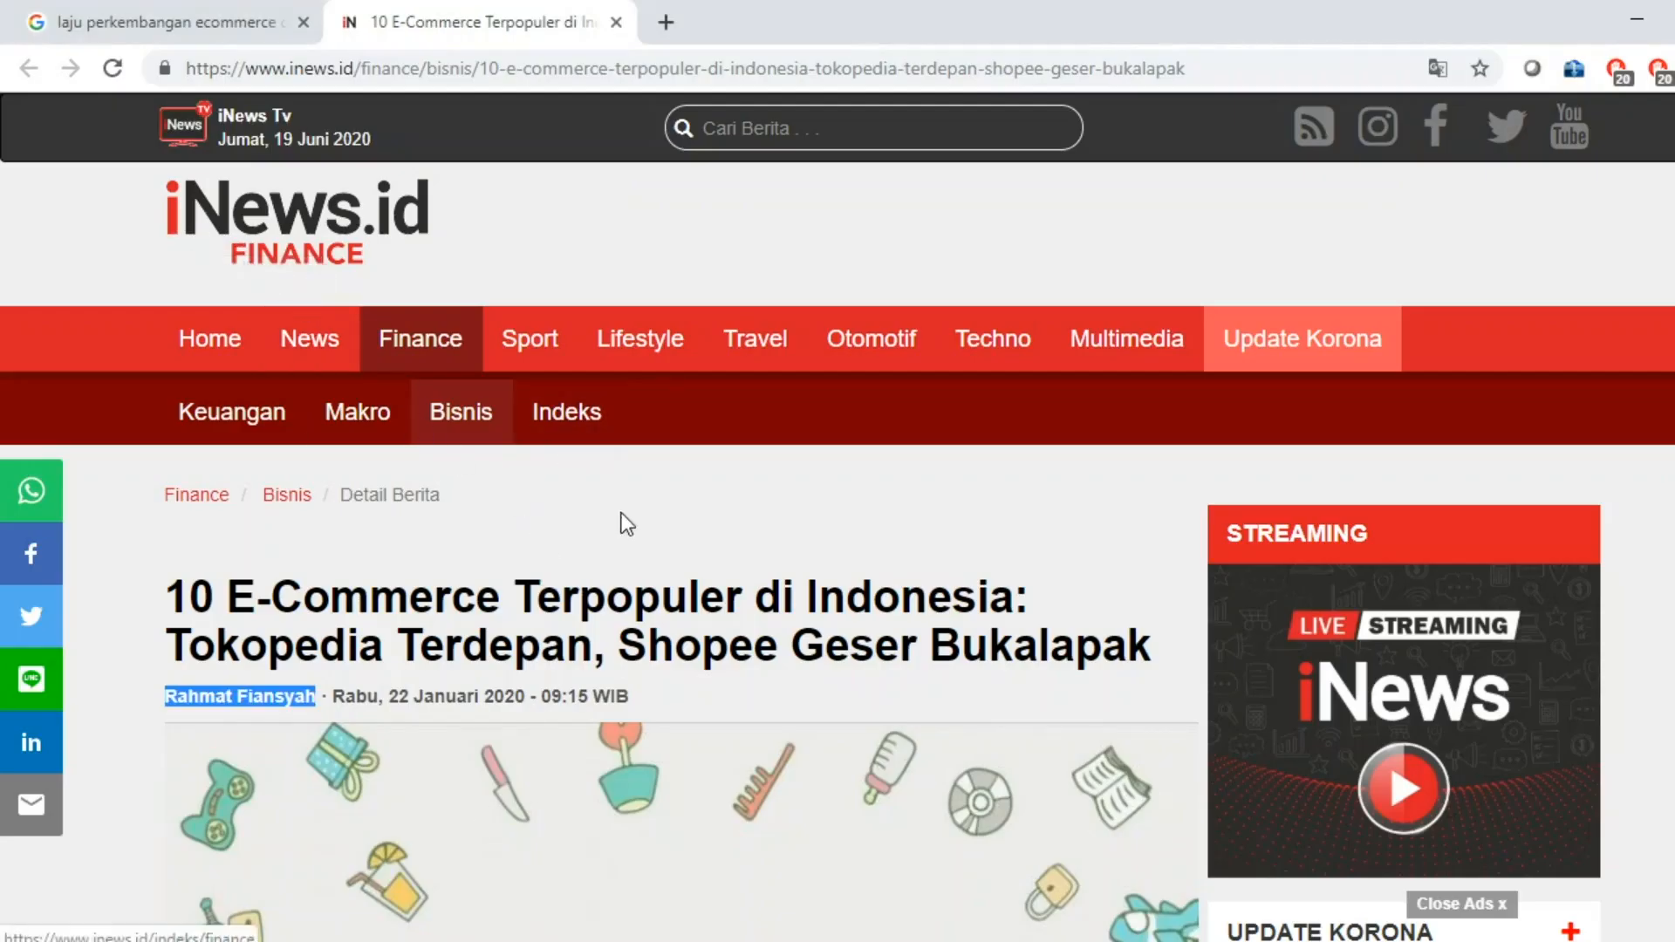
click(463, 940)
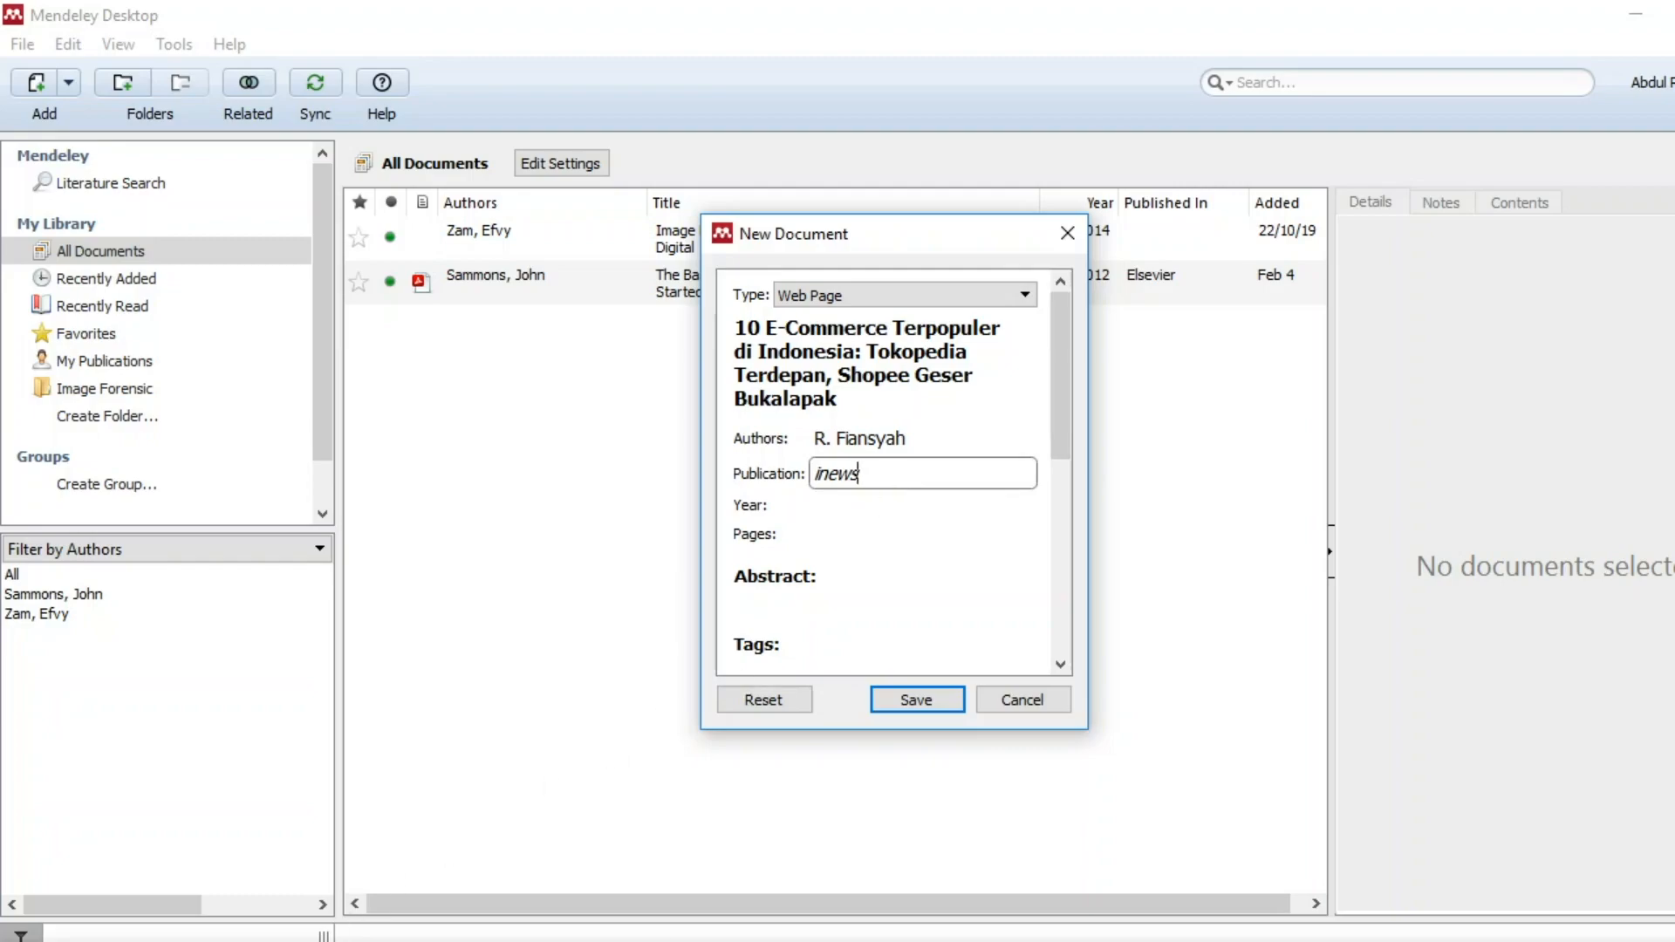
key(alt+Tab)
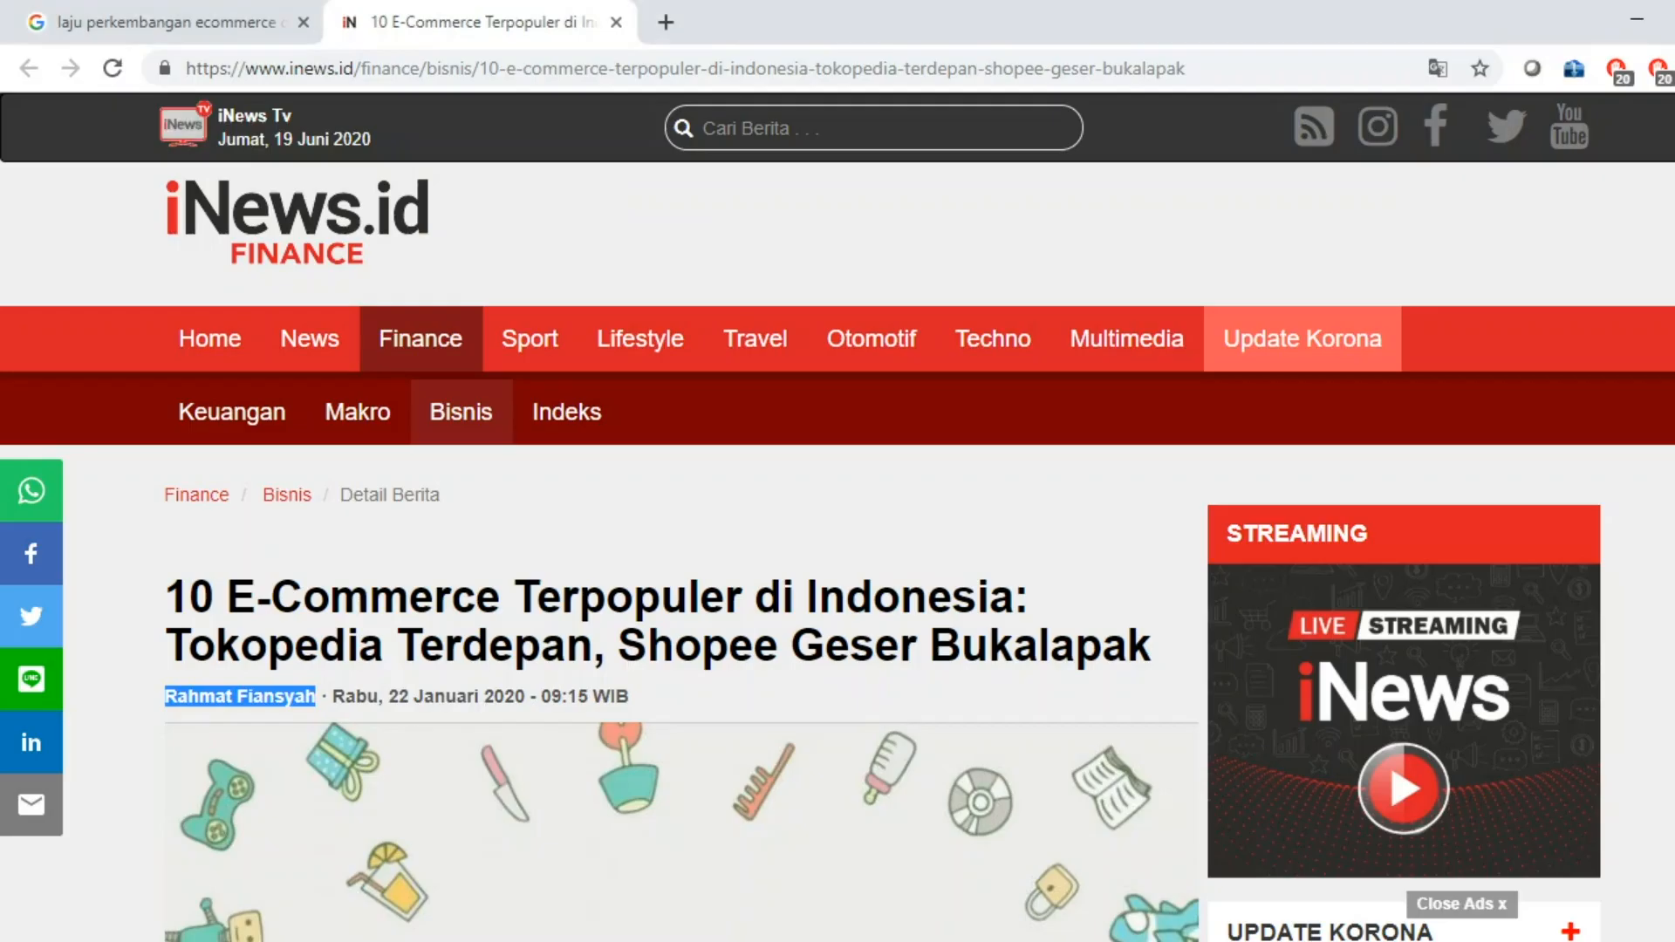
key(alt+Tab)
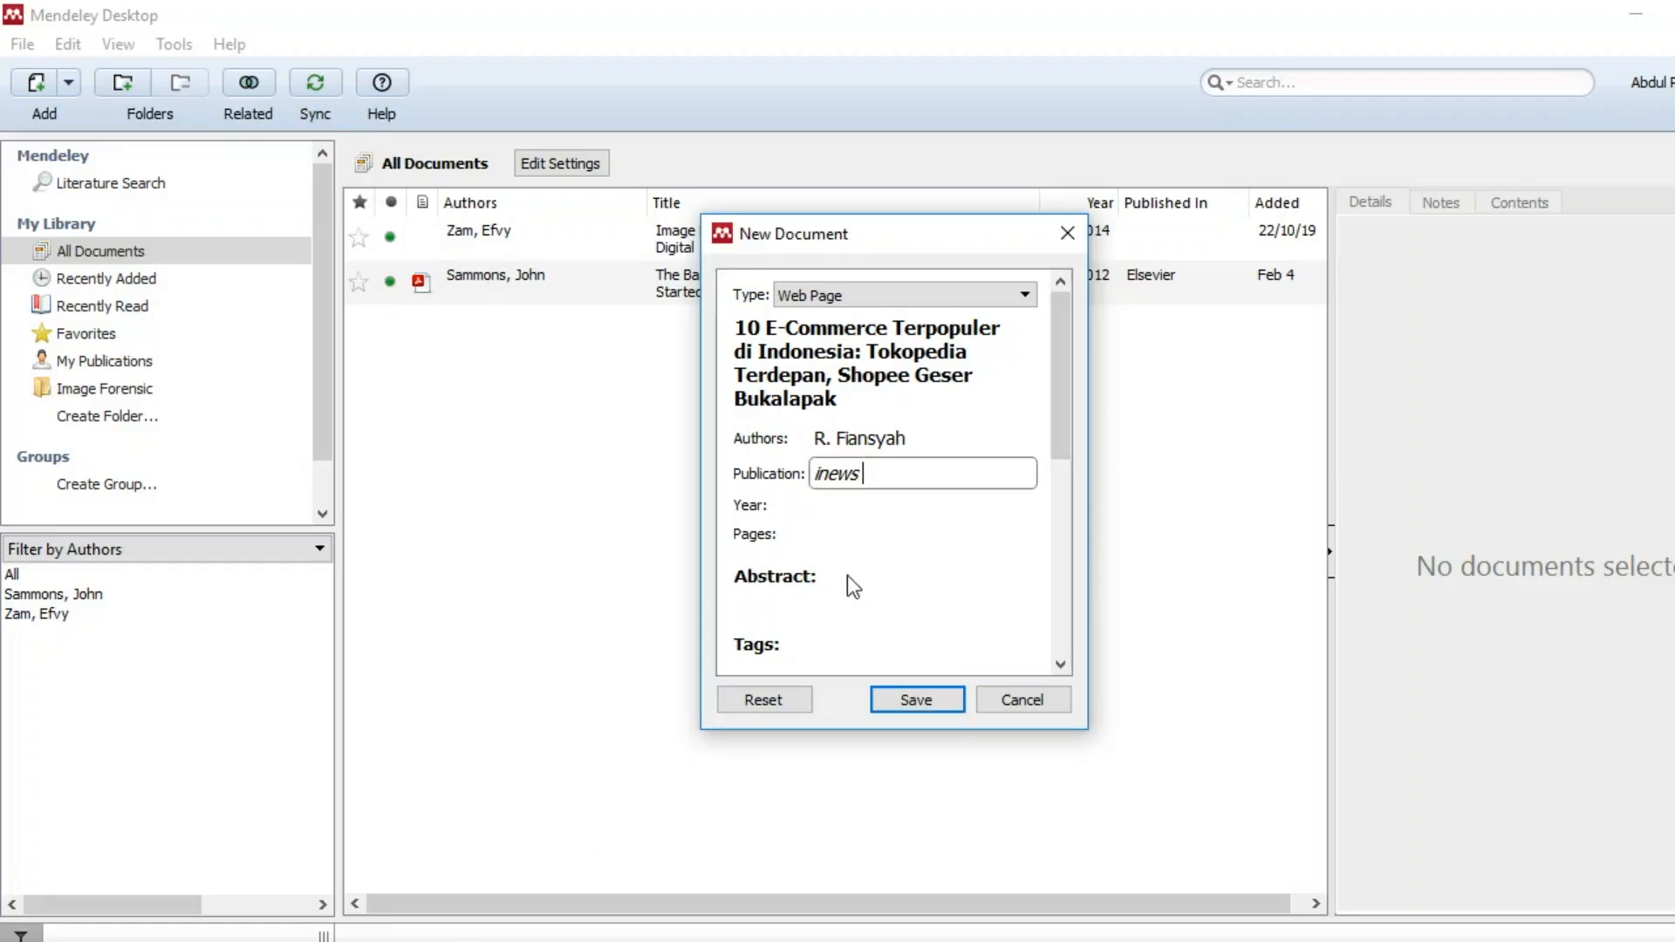
text(finance)
Enter year 2020 after checking the article's publication date.
click(836, 506)
key(alt+Tab)
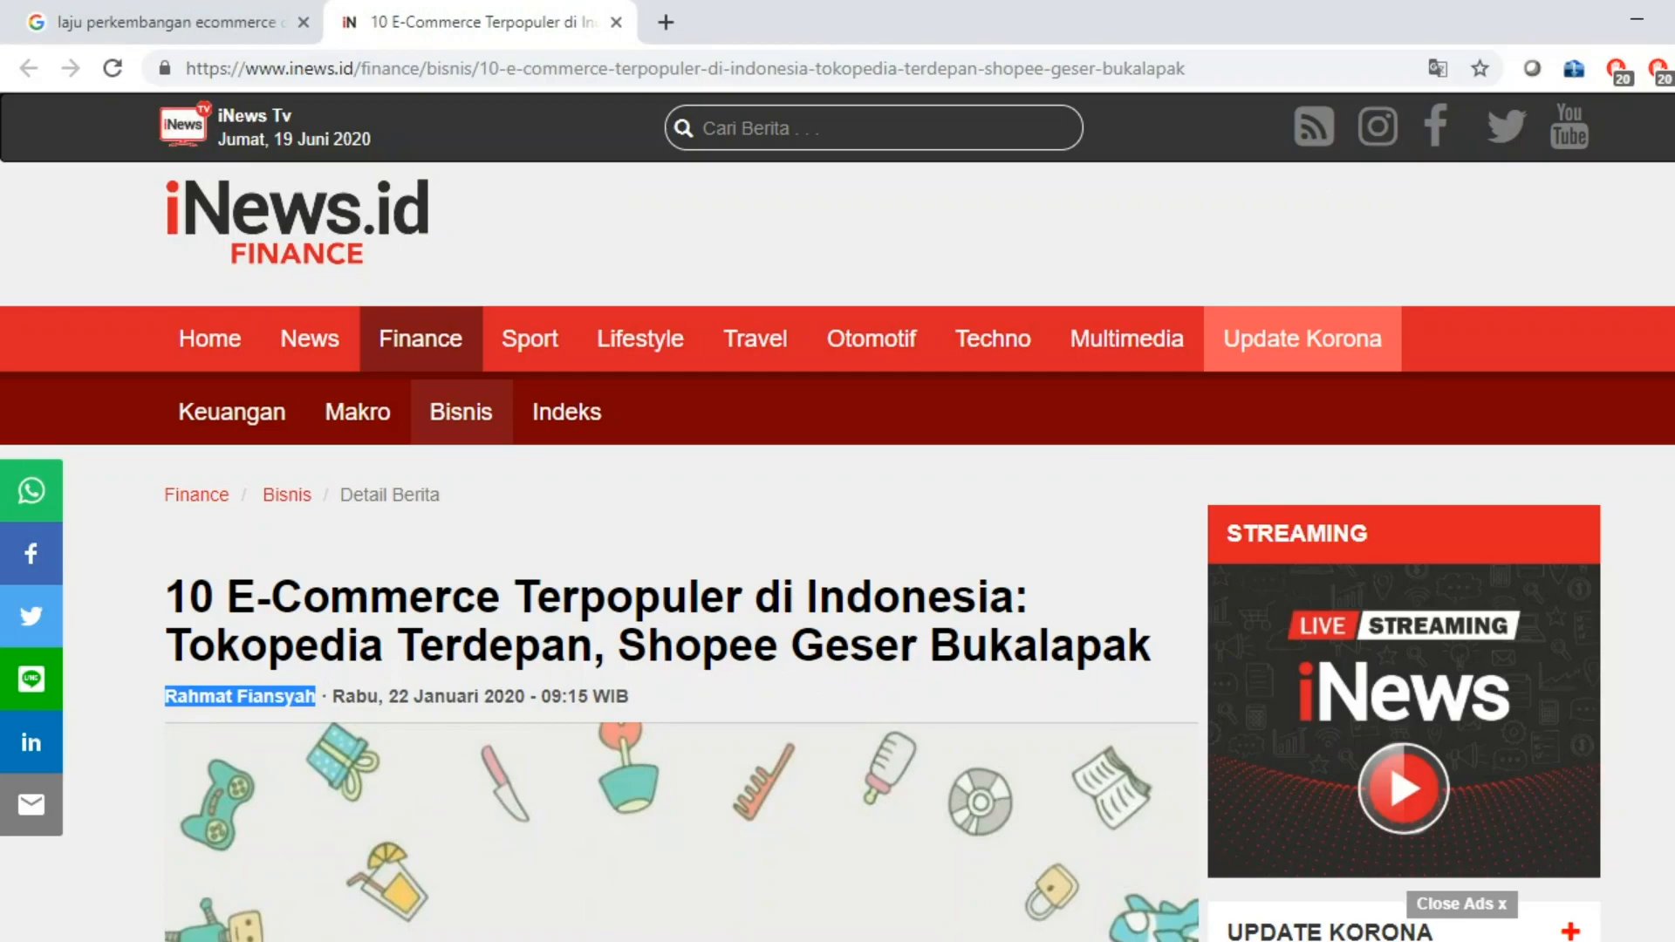
key(alt+Tab)
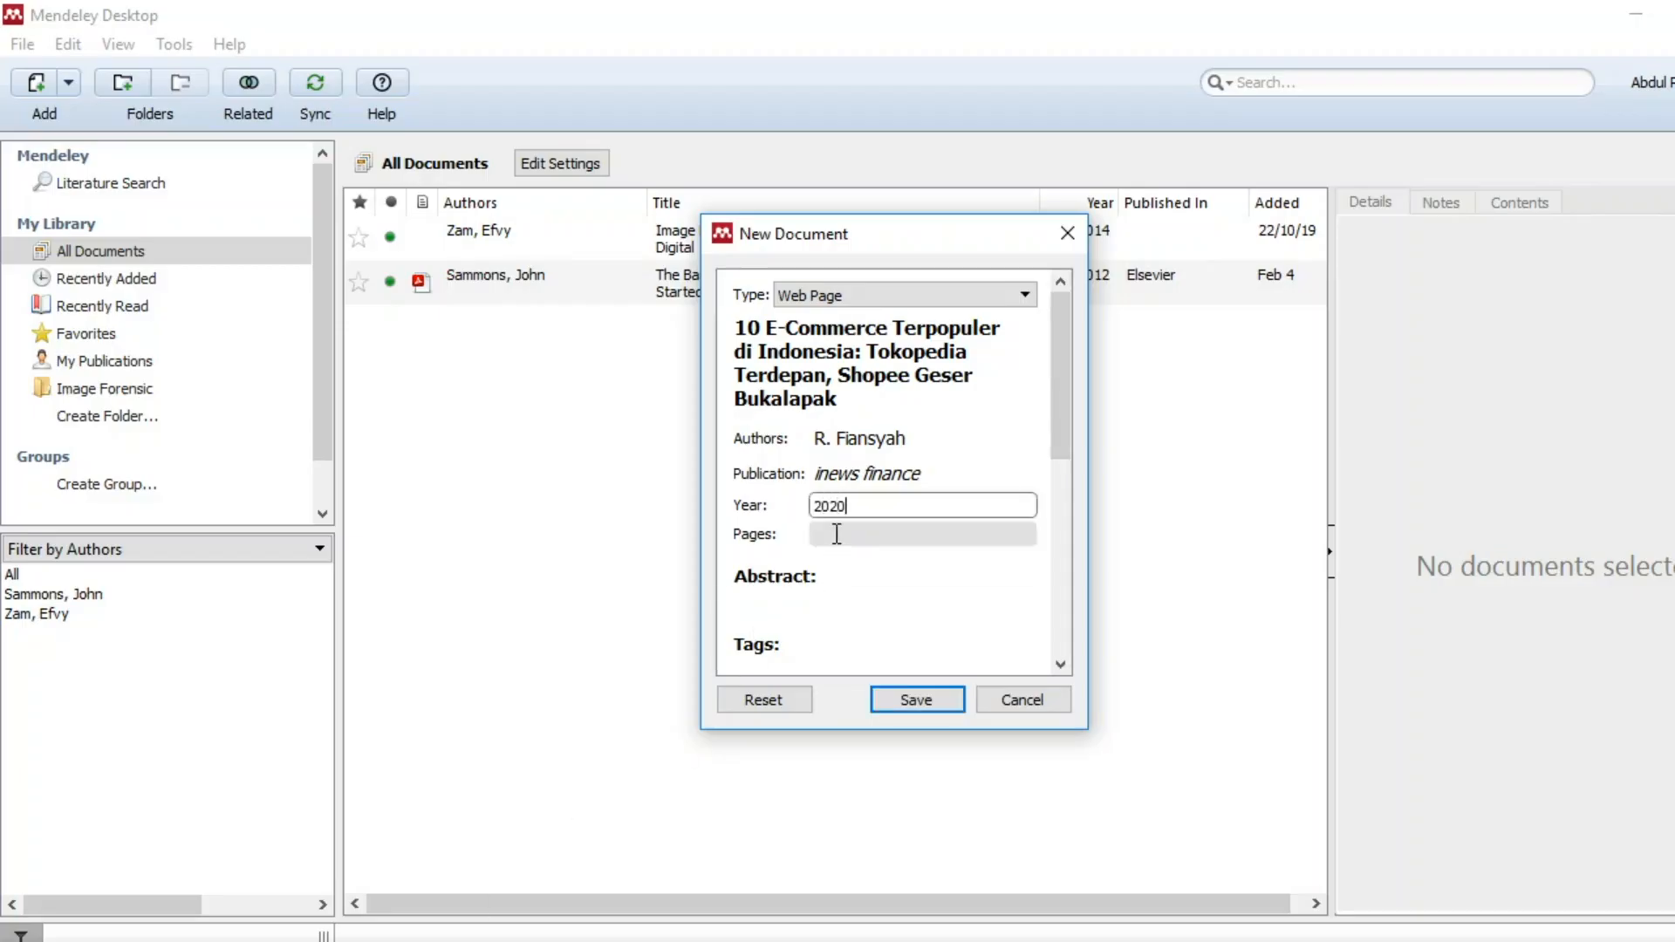
click(834, 533)
Look over the iNews article in Chrome to find its tags before filling in the reference.
scroll(839, 562, down, 3)
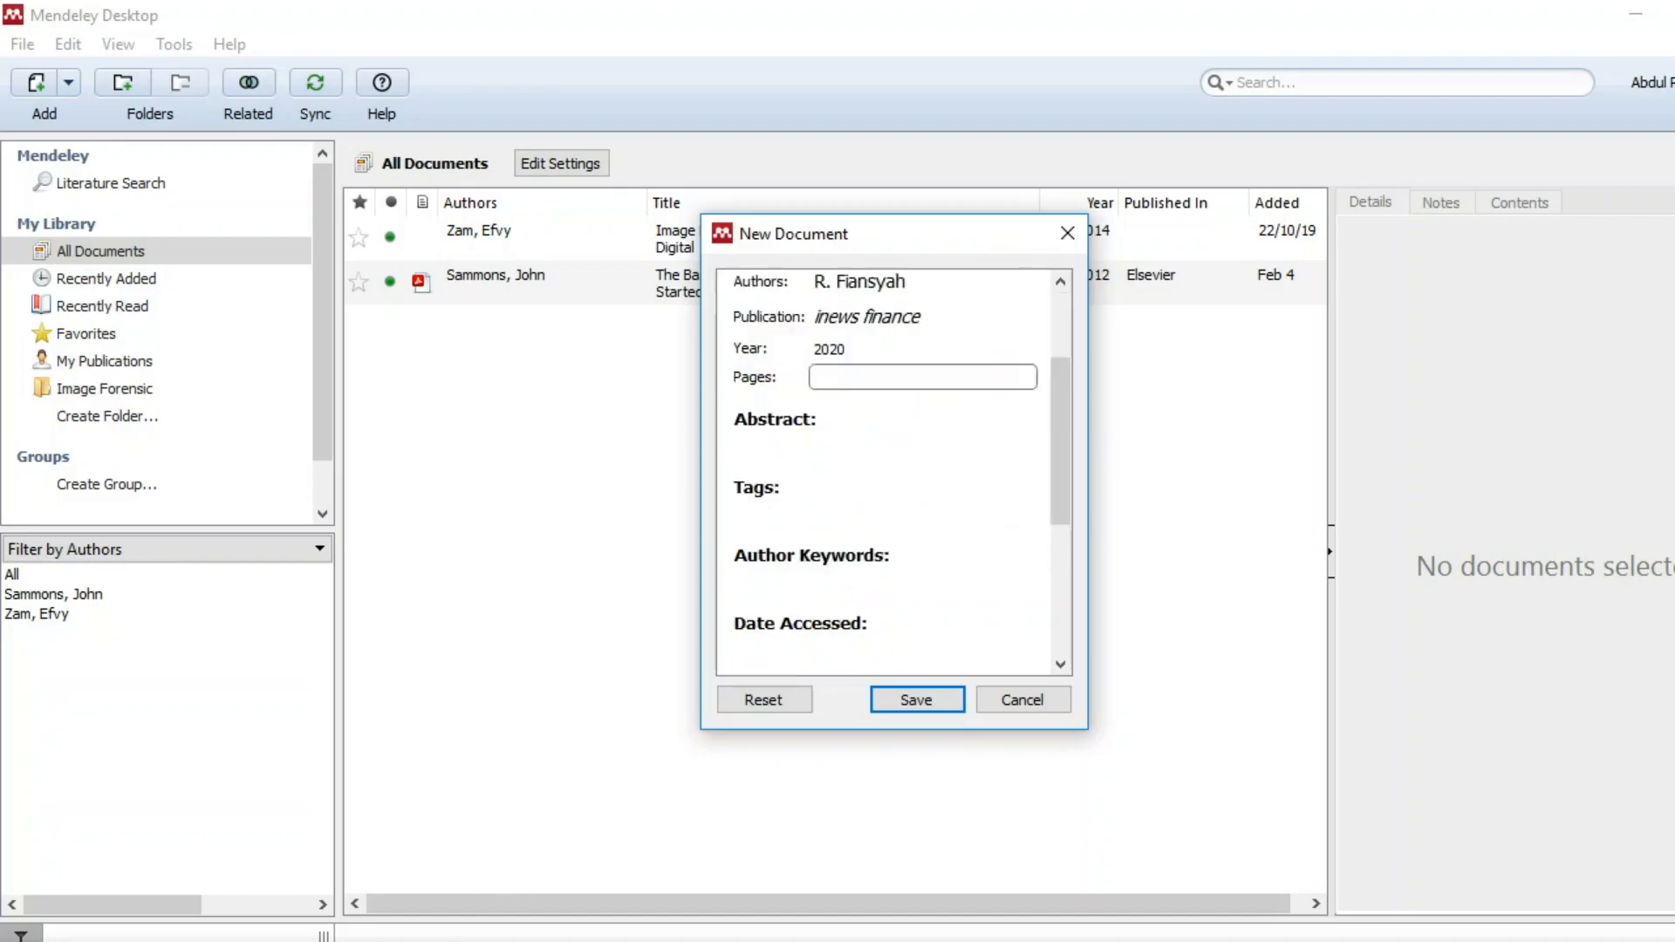
key(alt+Tab)
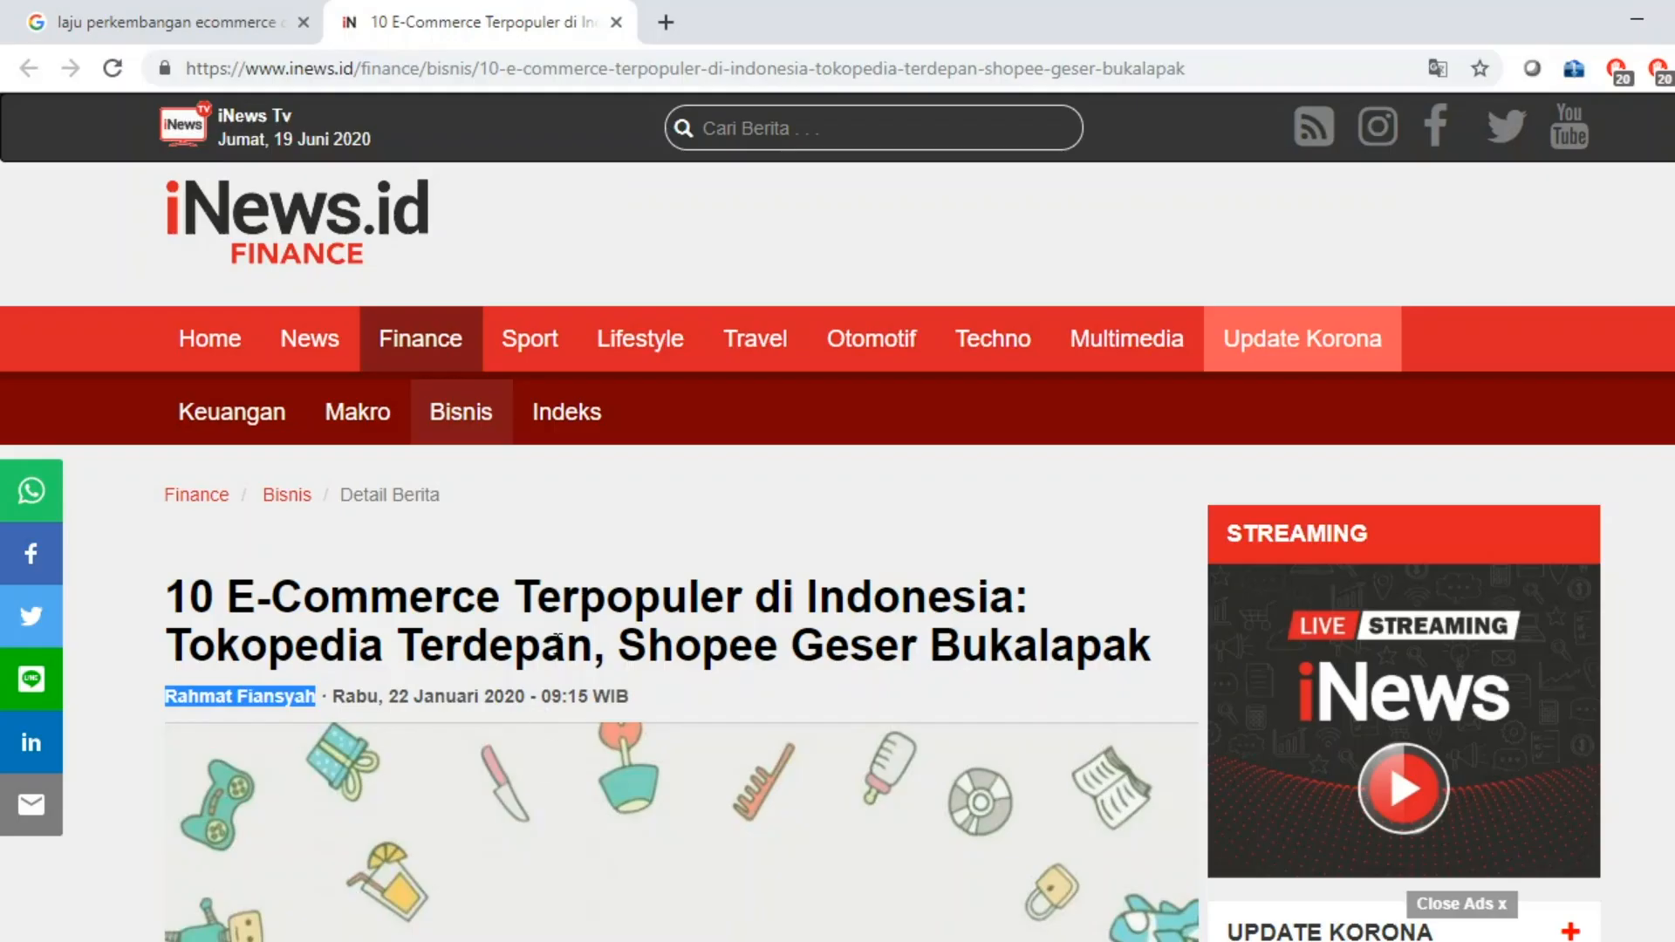
scroll(520, 695, down, 10)
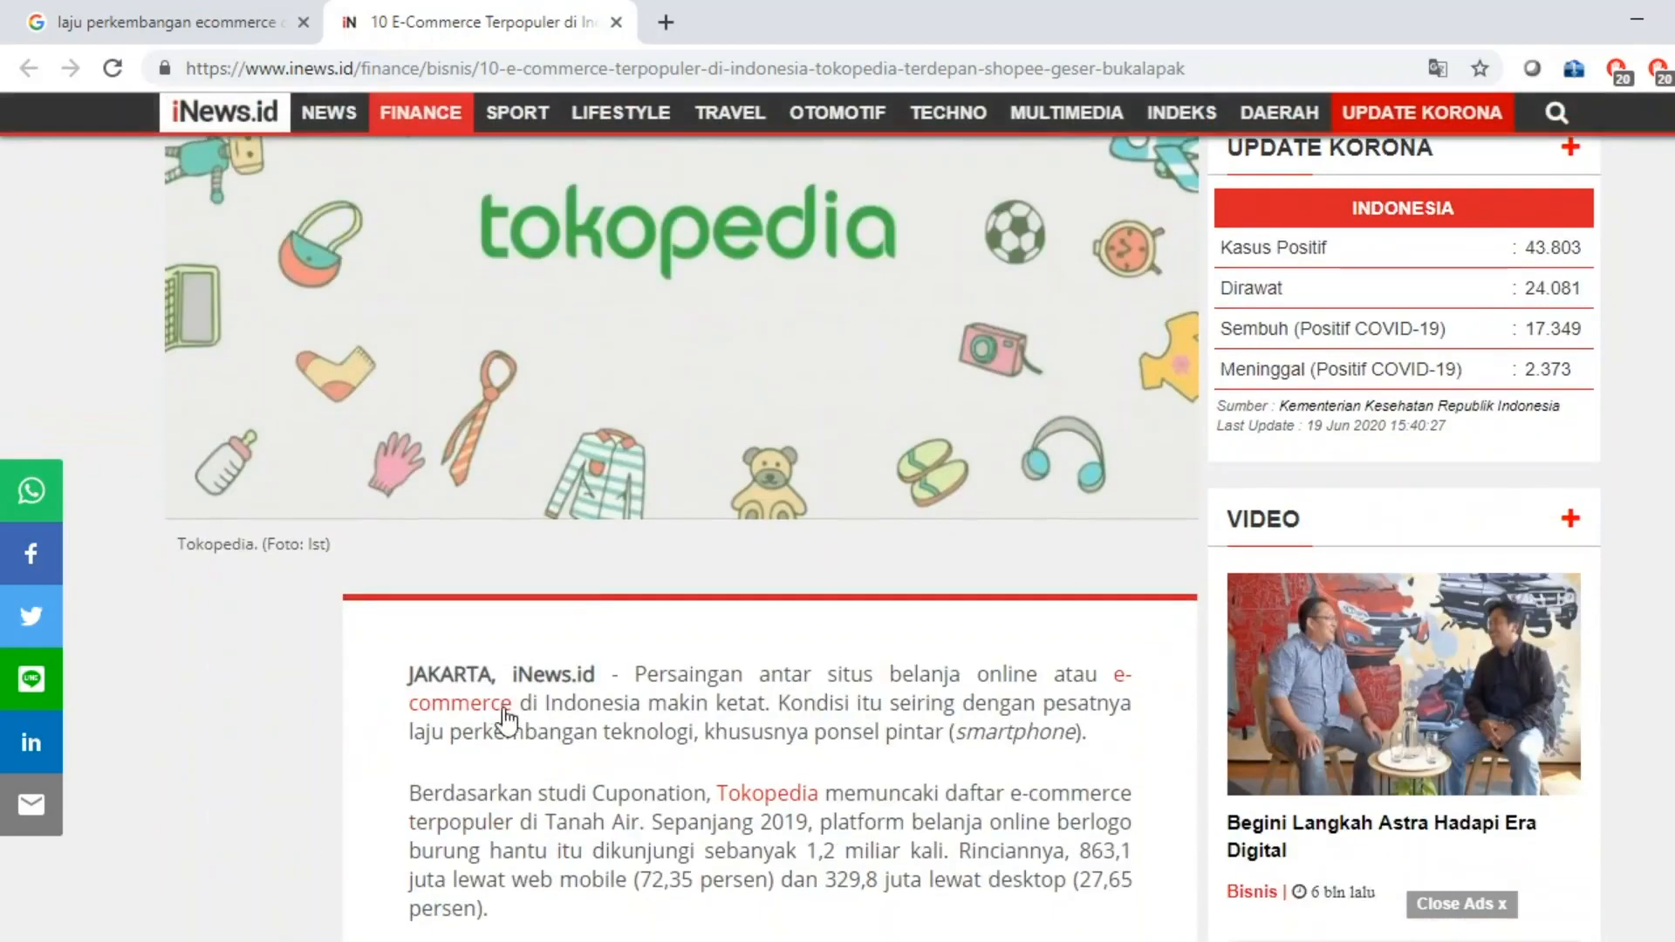
scroll(504, 558, down, 10)
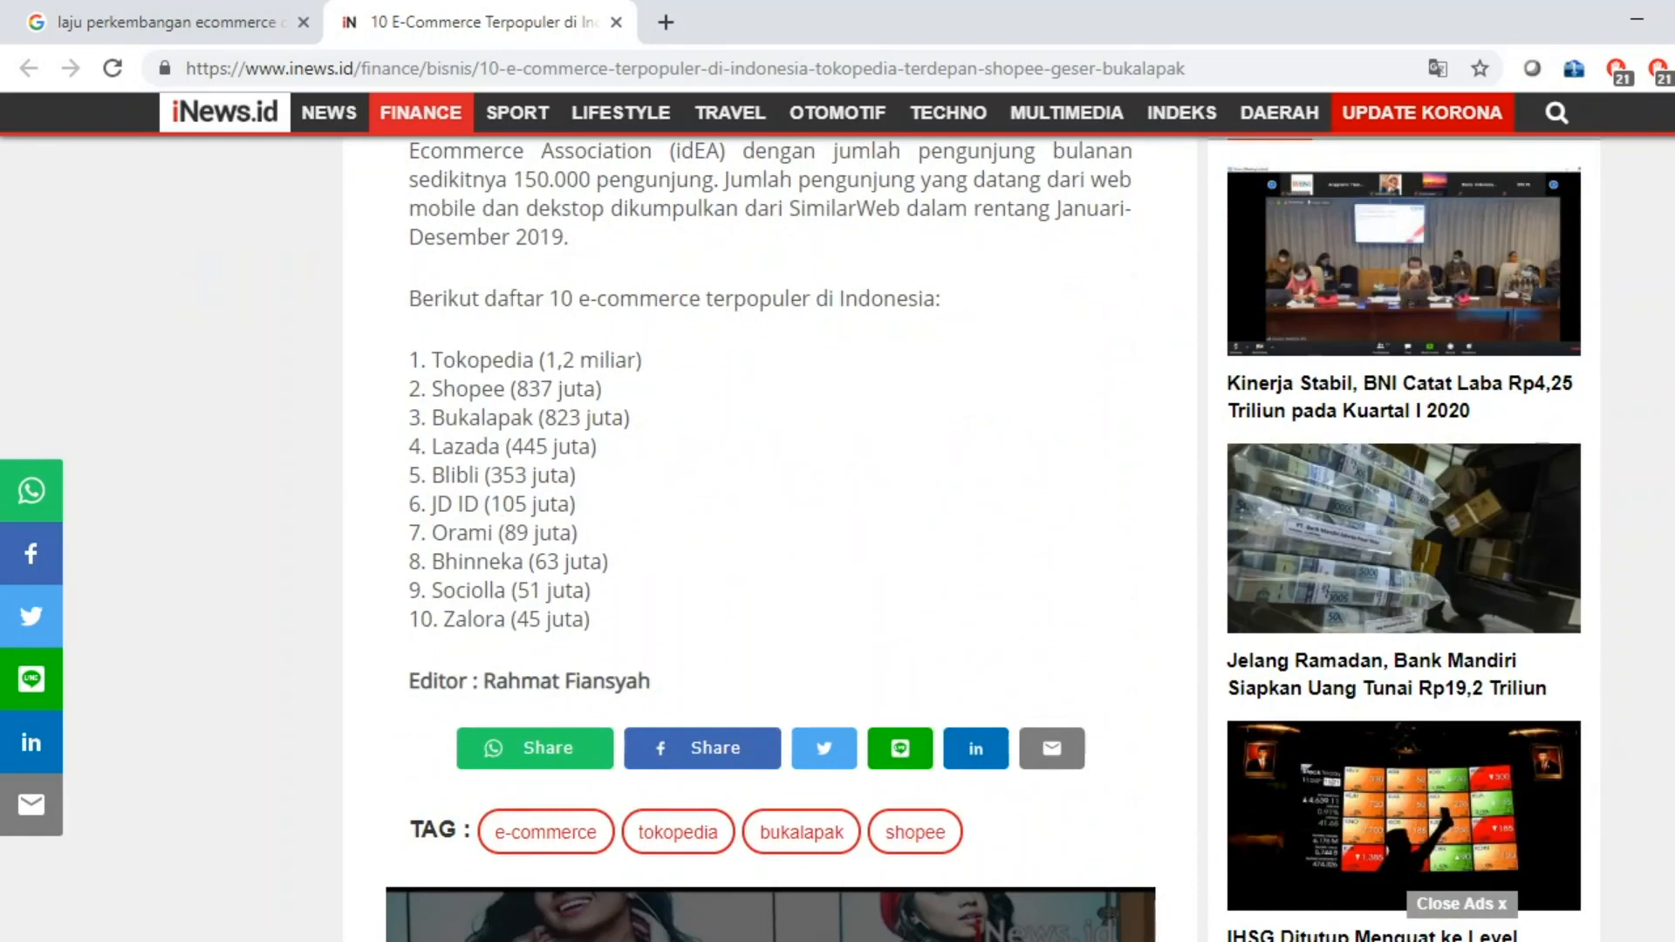
mouse_move(287, 941)
click(419, 941)
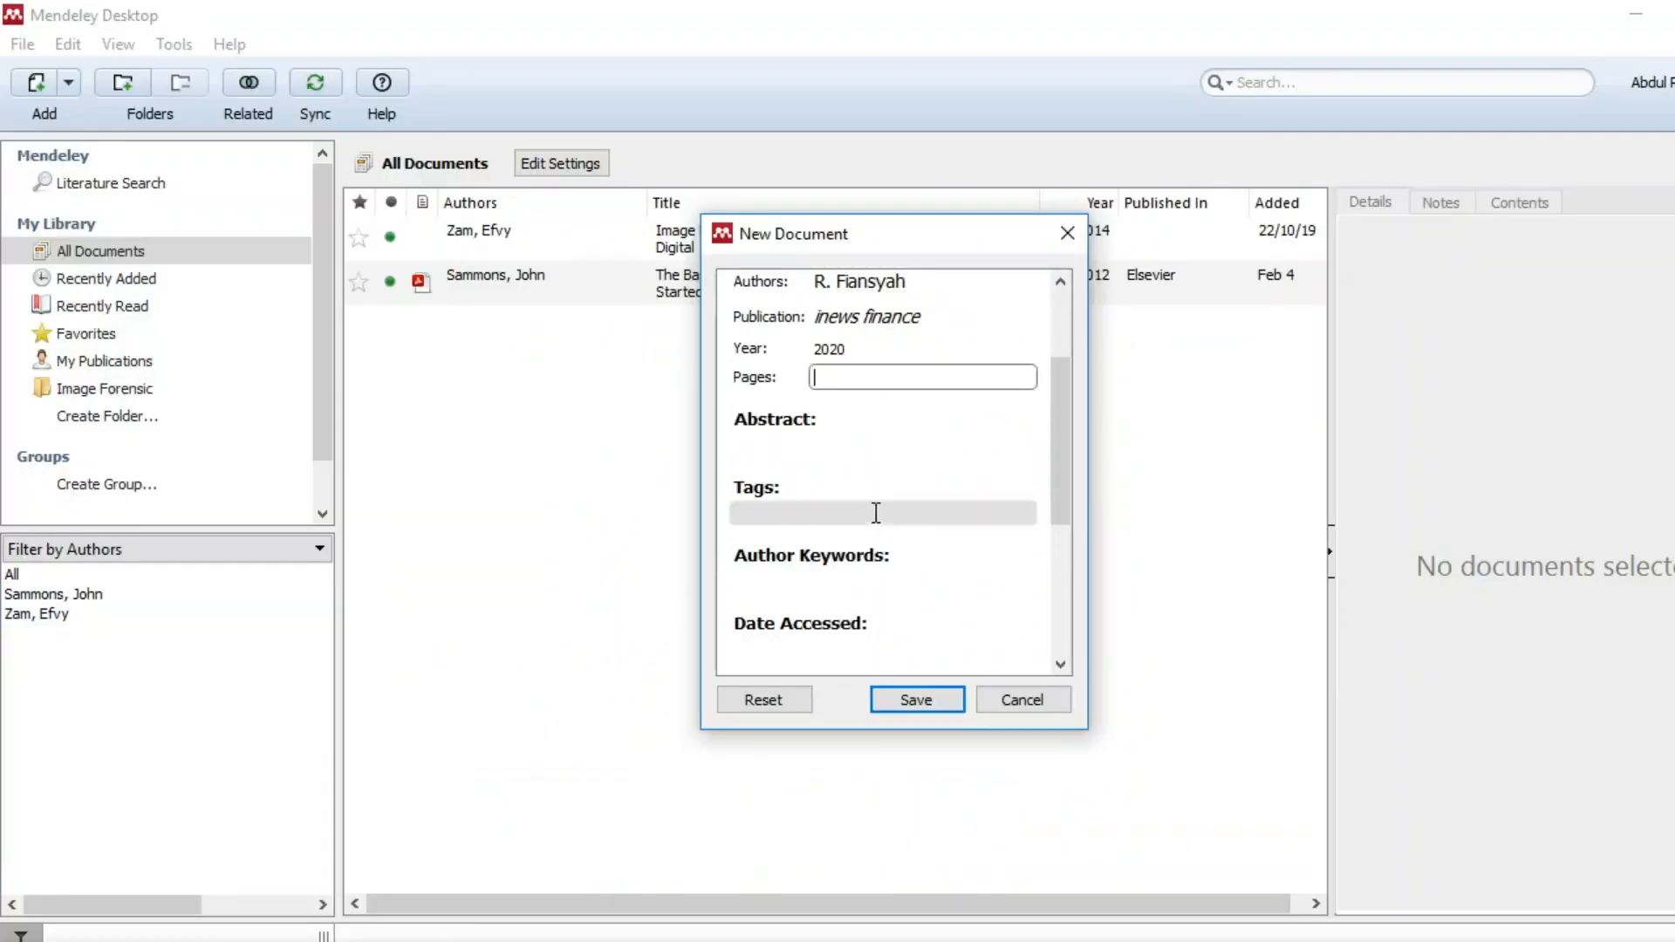
click(287, 941)
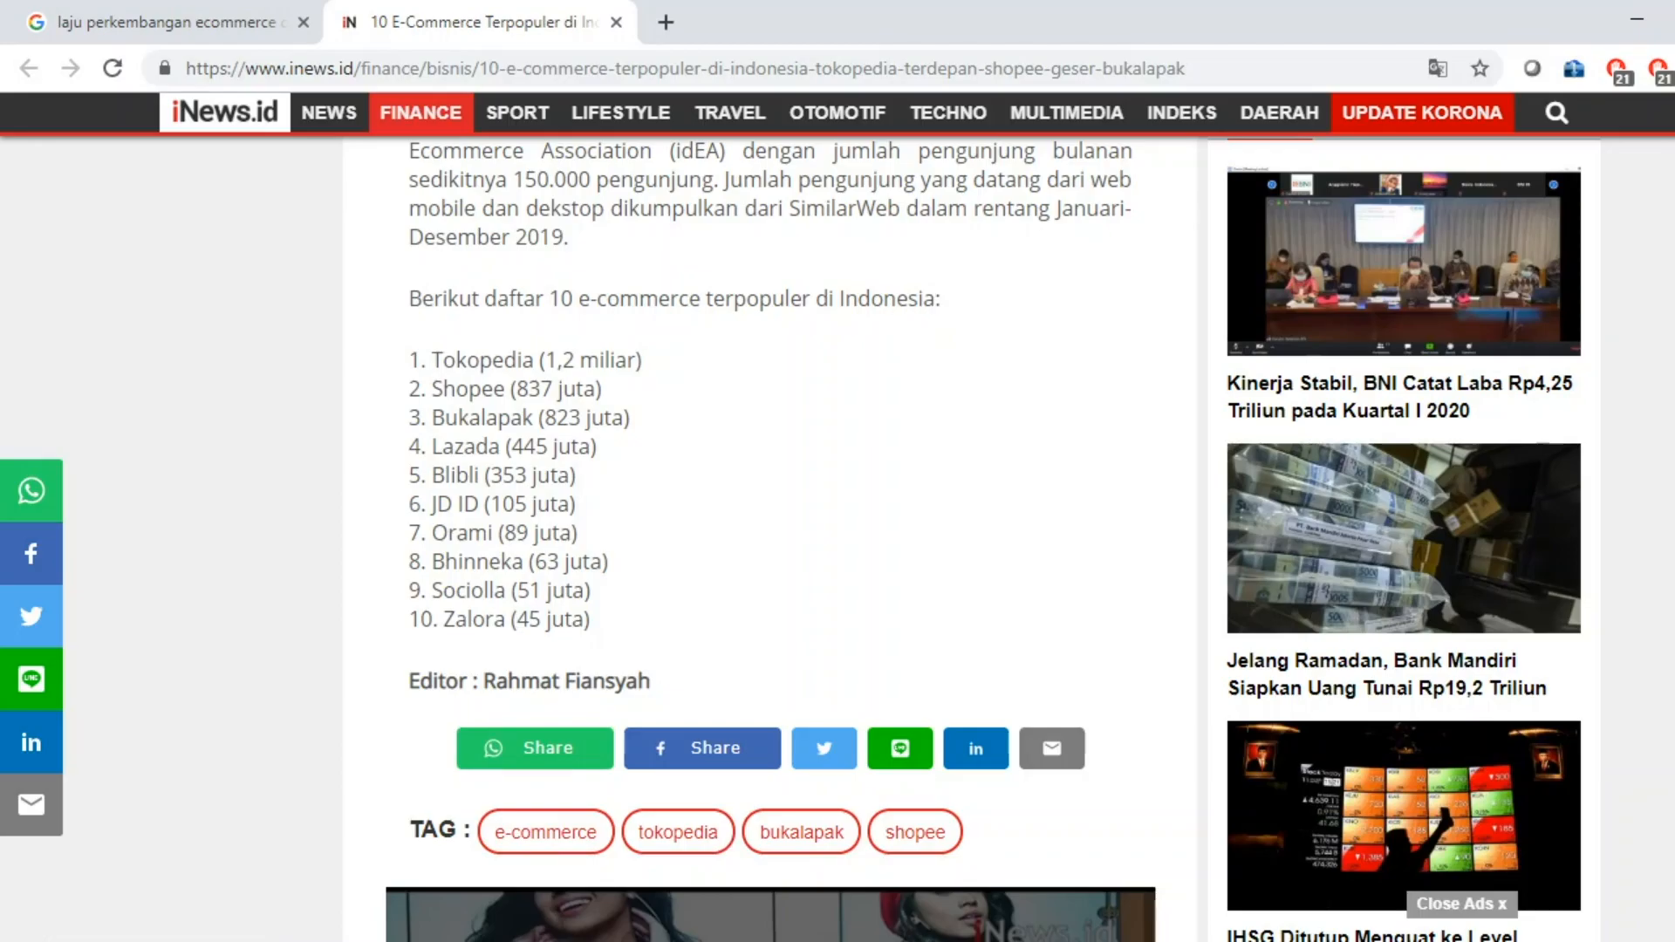
click(812, 941)
Enter the tags 'tokopedia; bukapalak; shoopee' in the new reference, matching the article's tags.
click(839, 485)
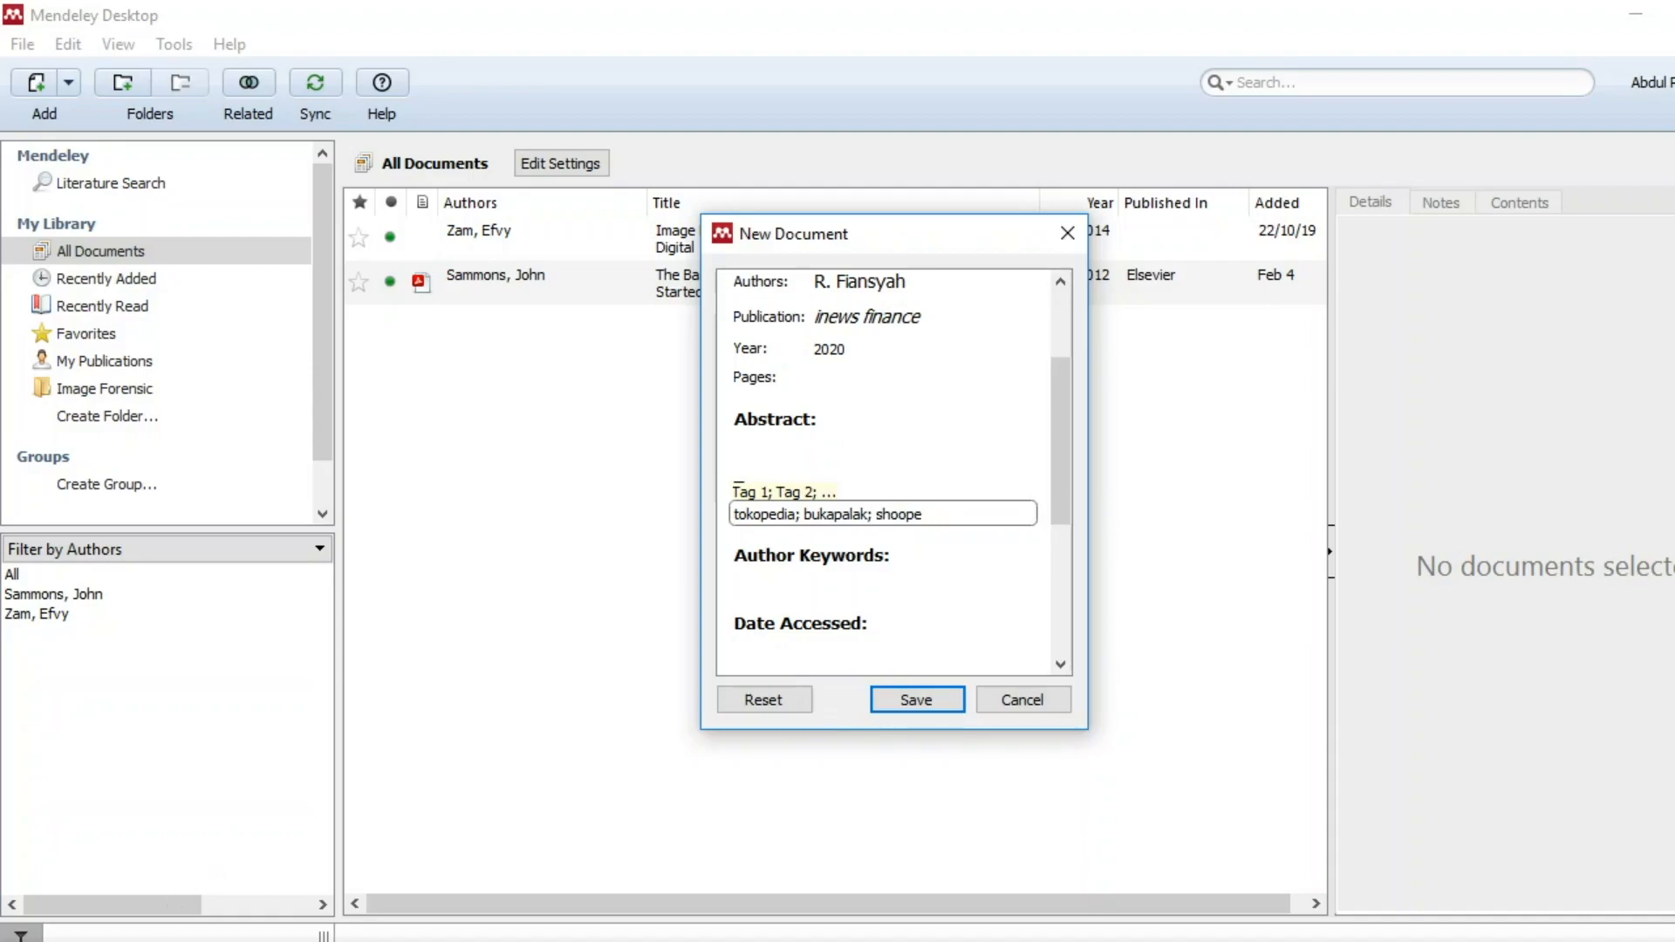
click(384, 941)
scroll(905, 513, down, 3)
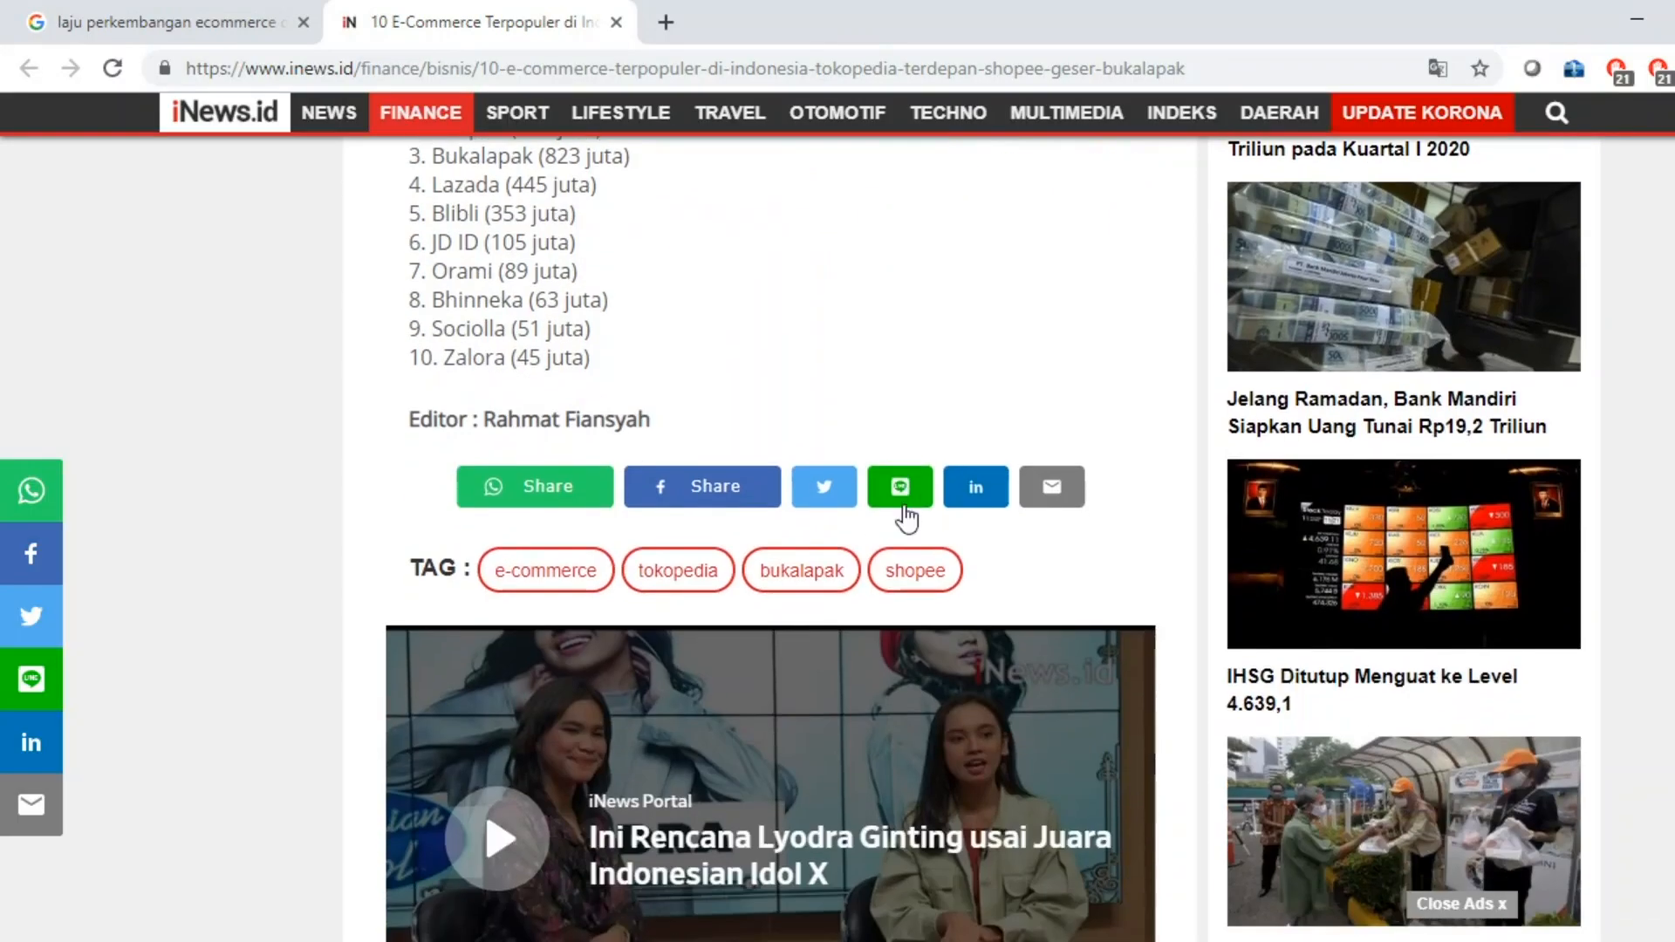
key(alt+Tab)
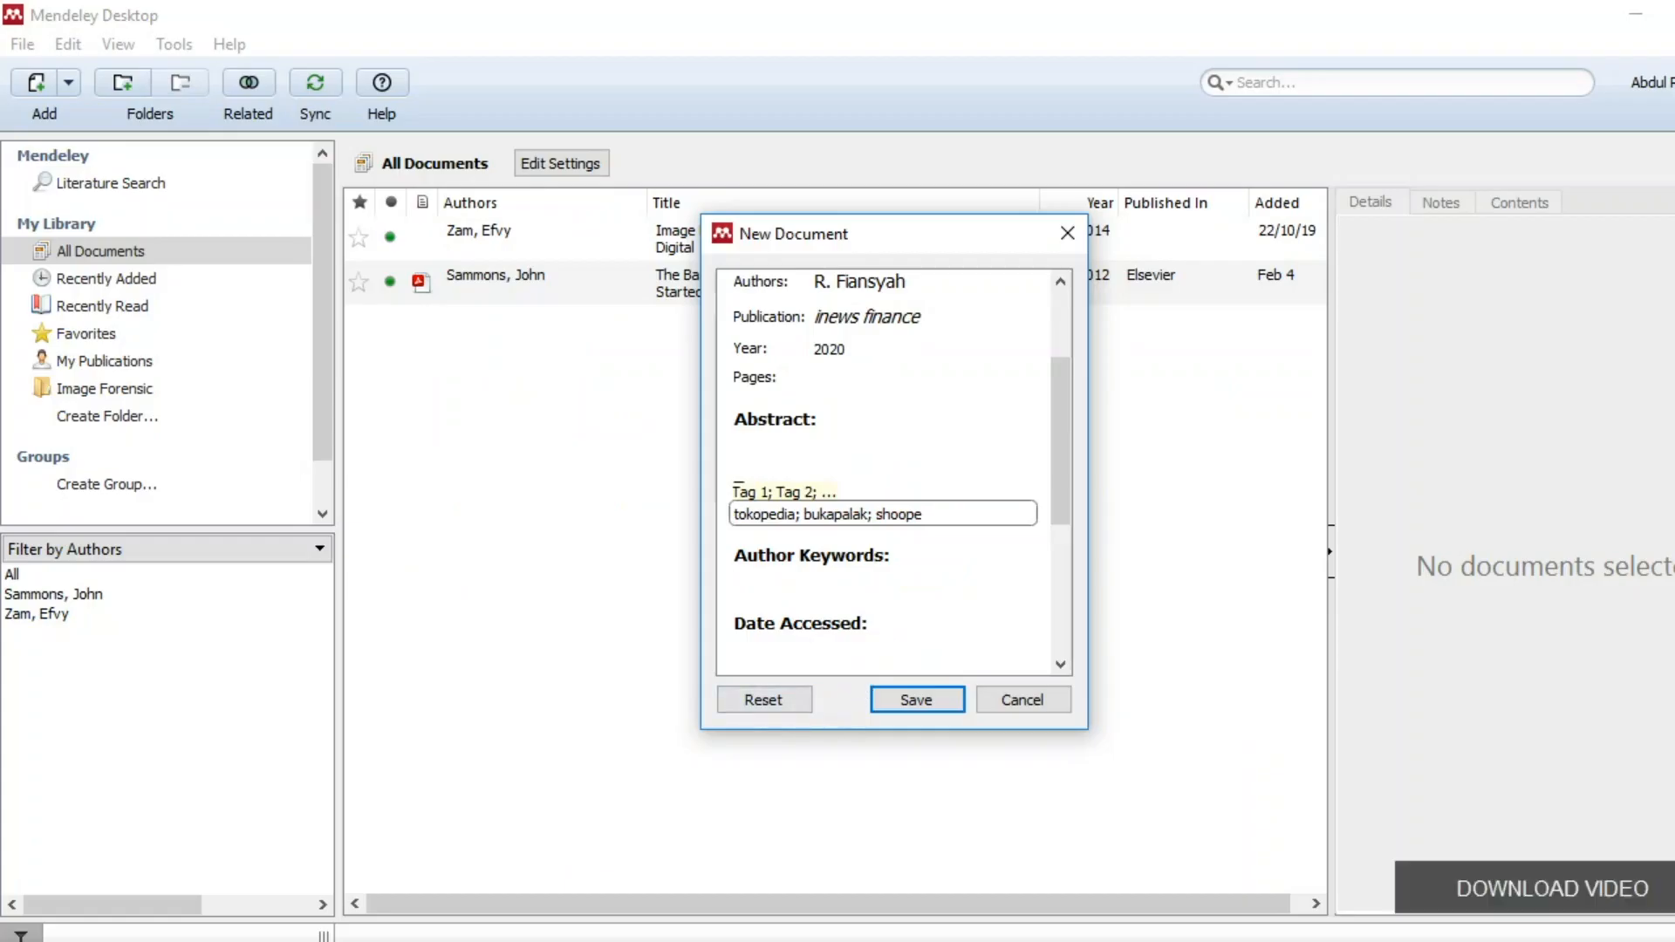
key(alt+Tab)
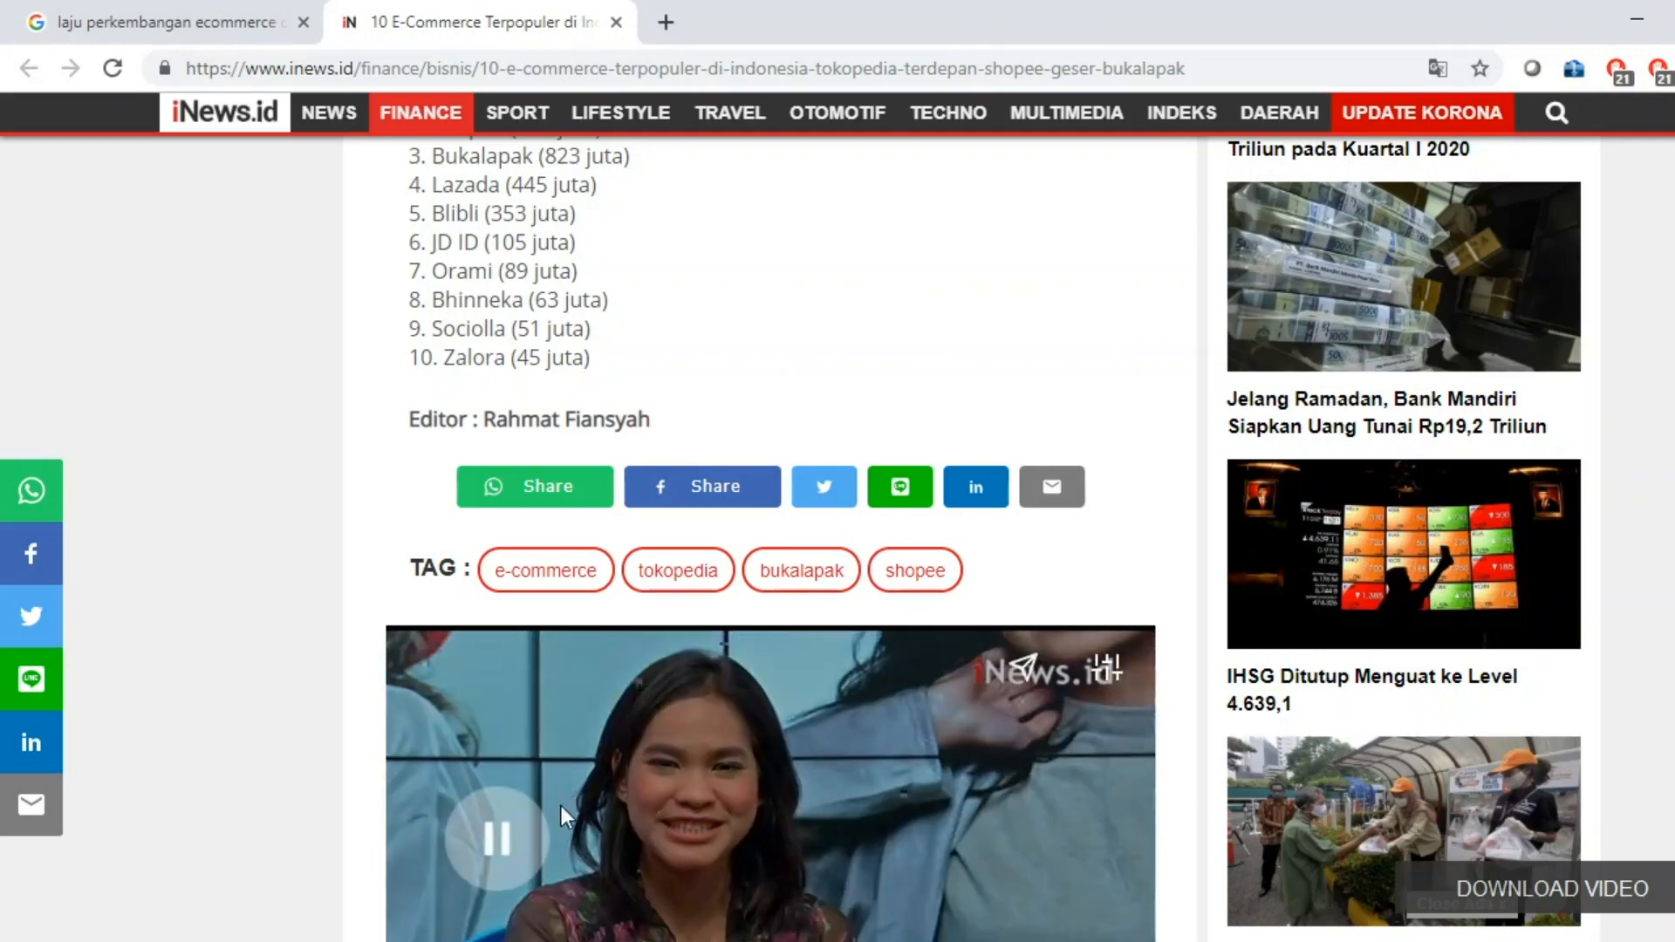
key(alt+Tab)
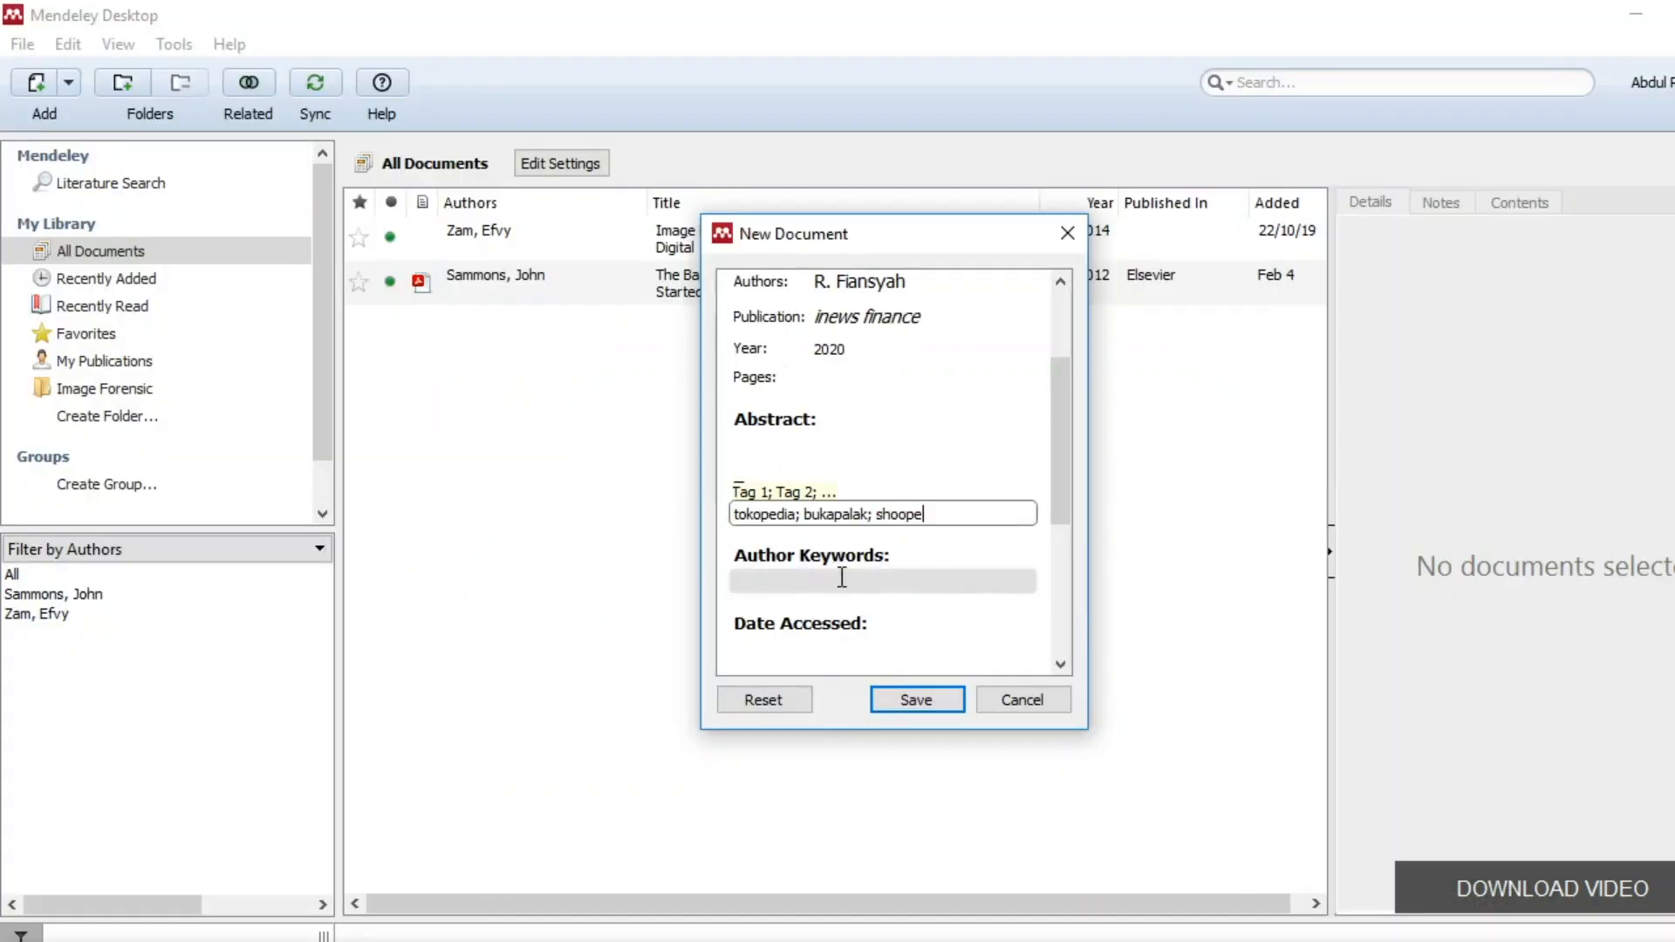
key(alt+Tab)
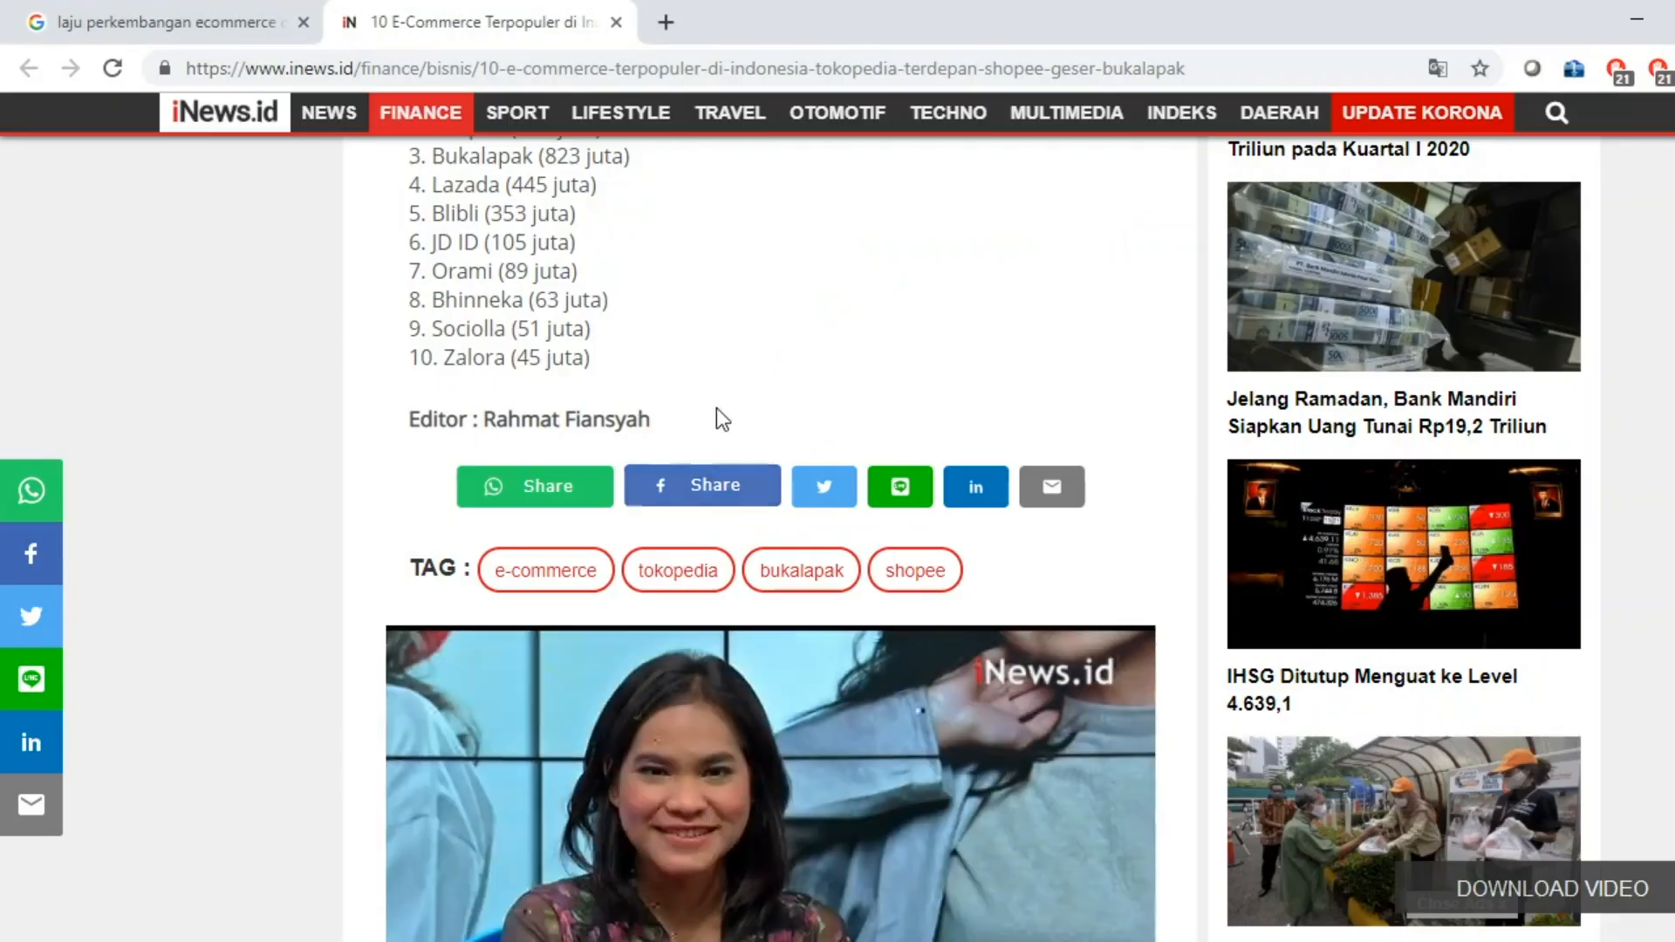
scroll(731, 360, up, 3)
scroll(721, 428, up, 15)
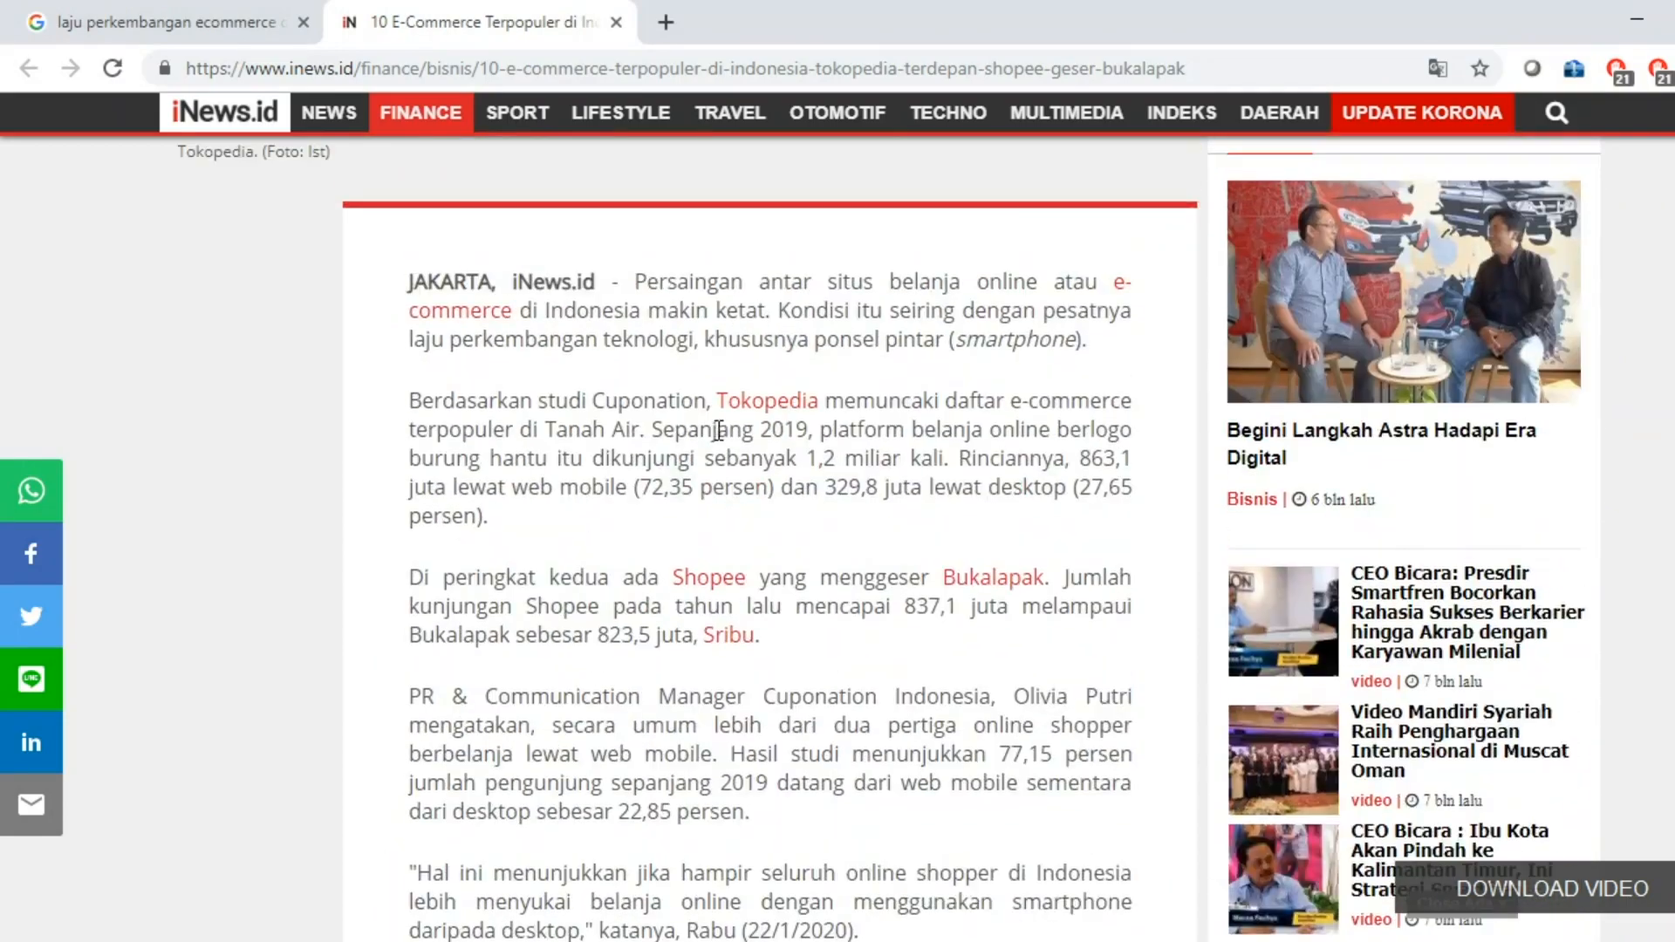
scroll(689, 524, down, 2)
scroll(674, 558, down, 1)
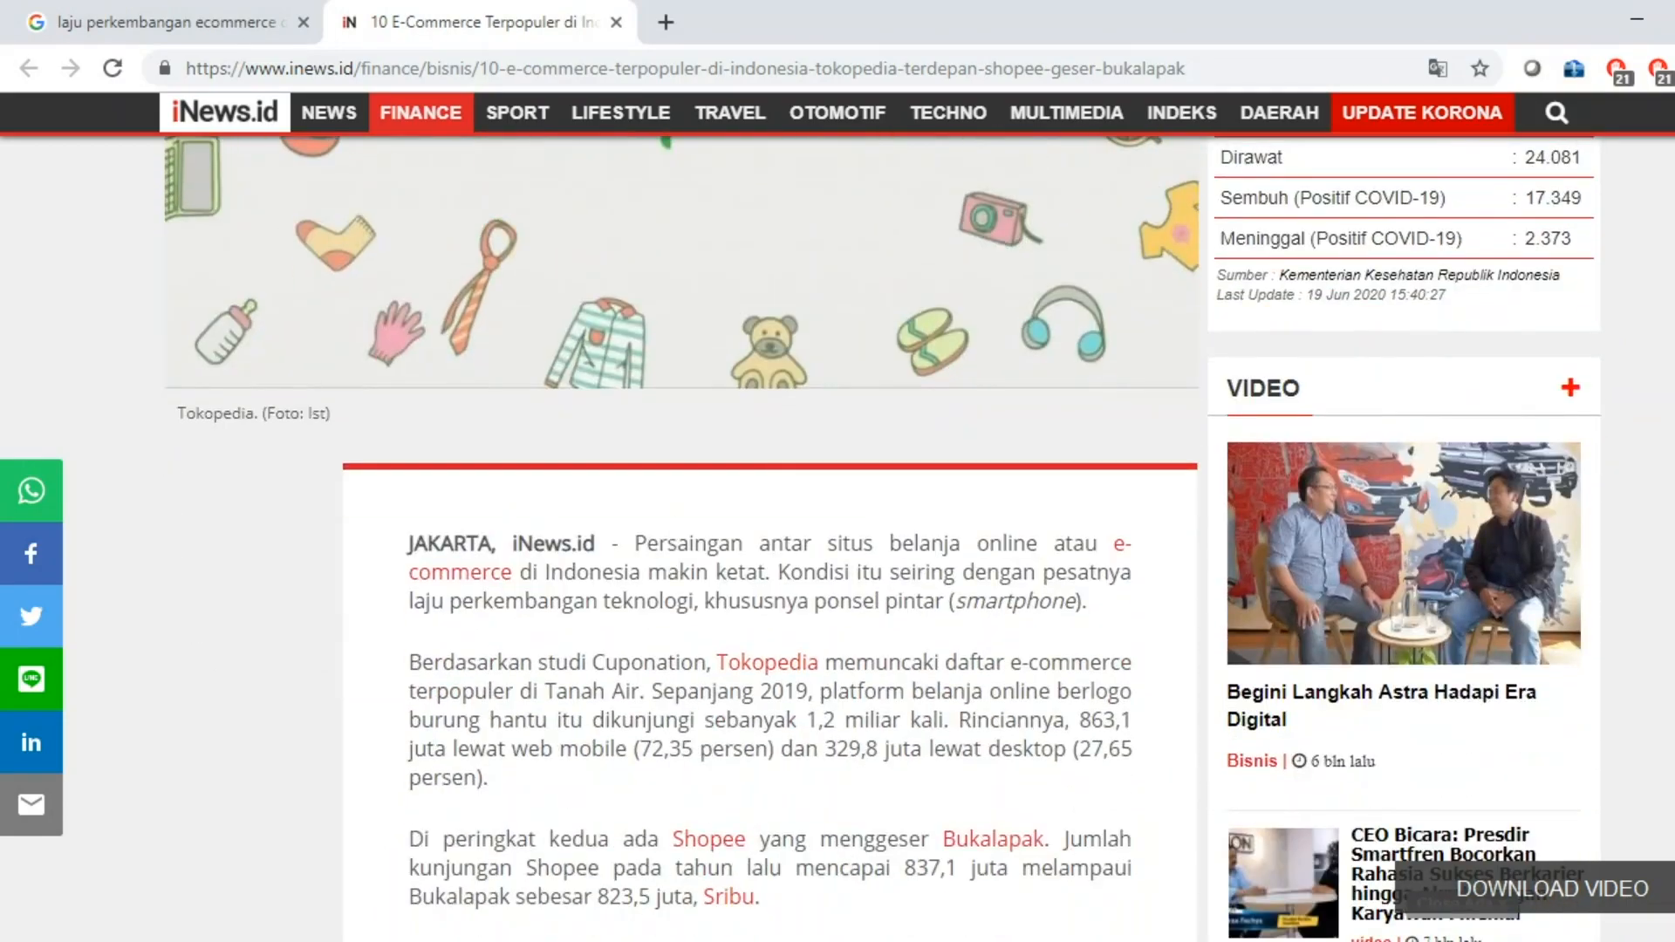
key(alt+Tab)
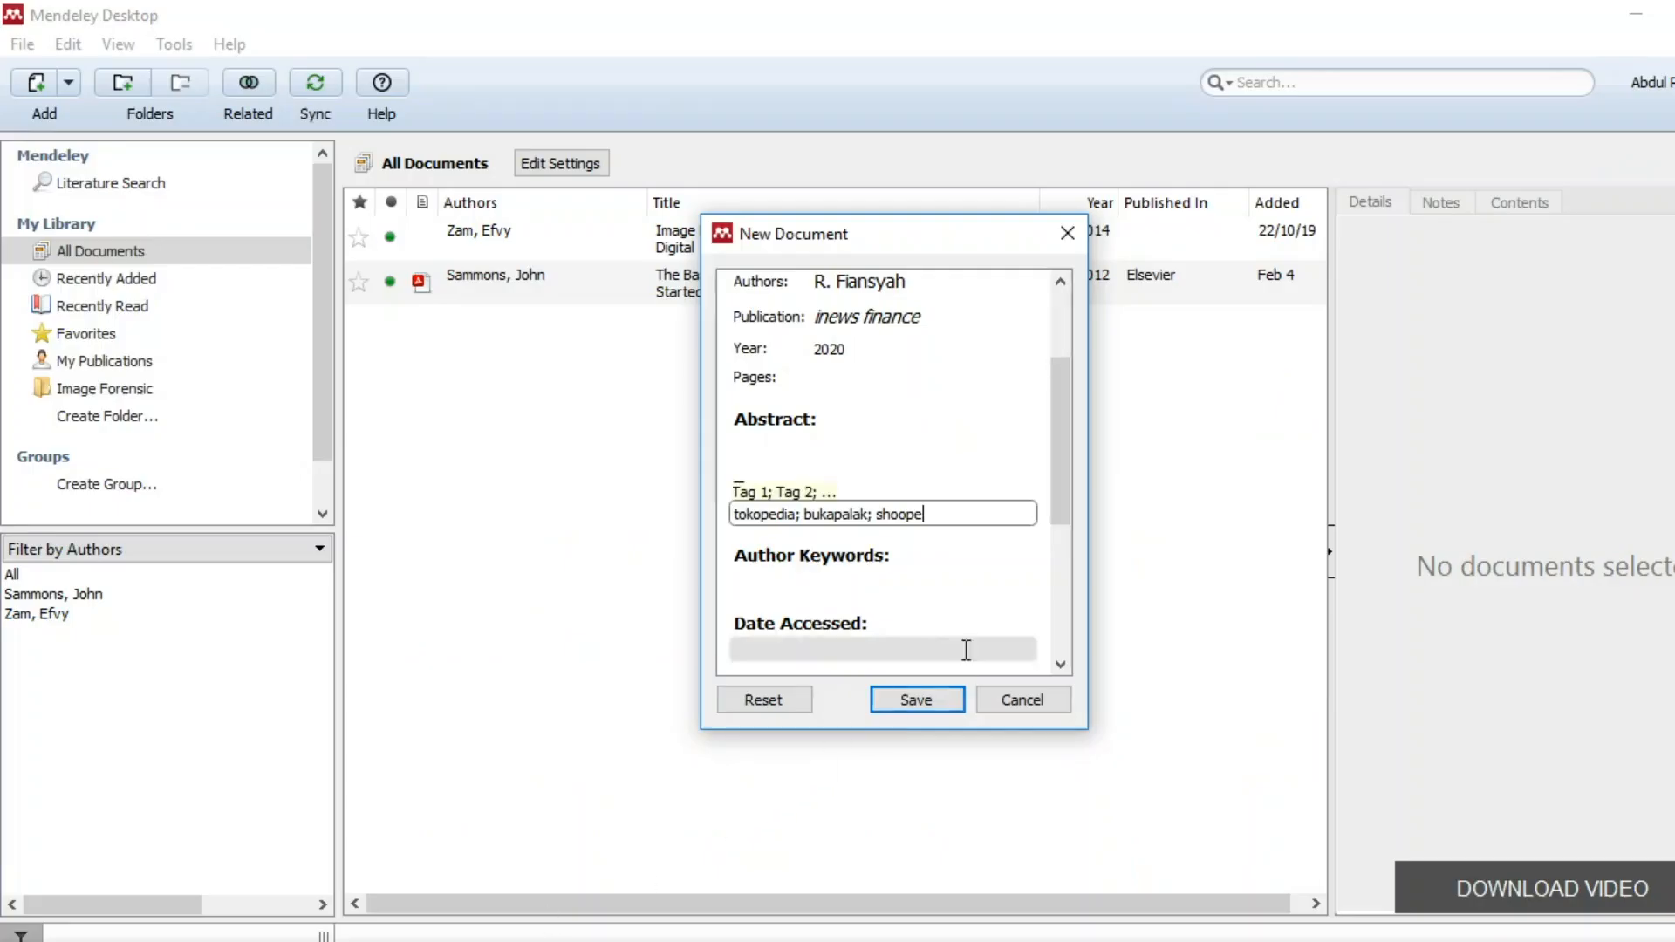
click(840, 583)
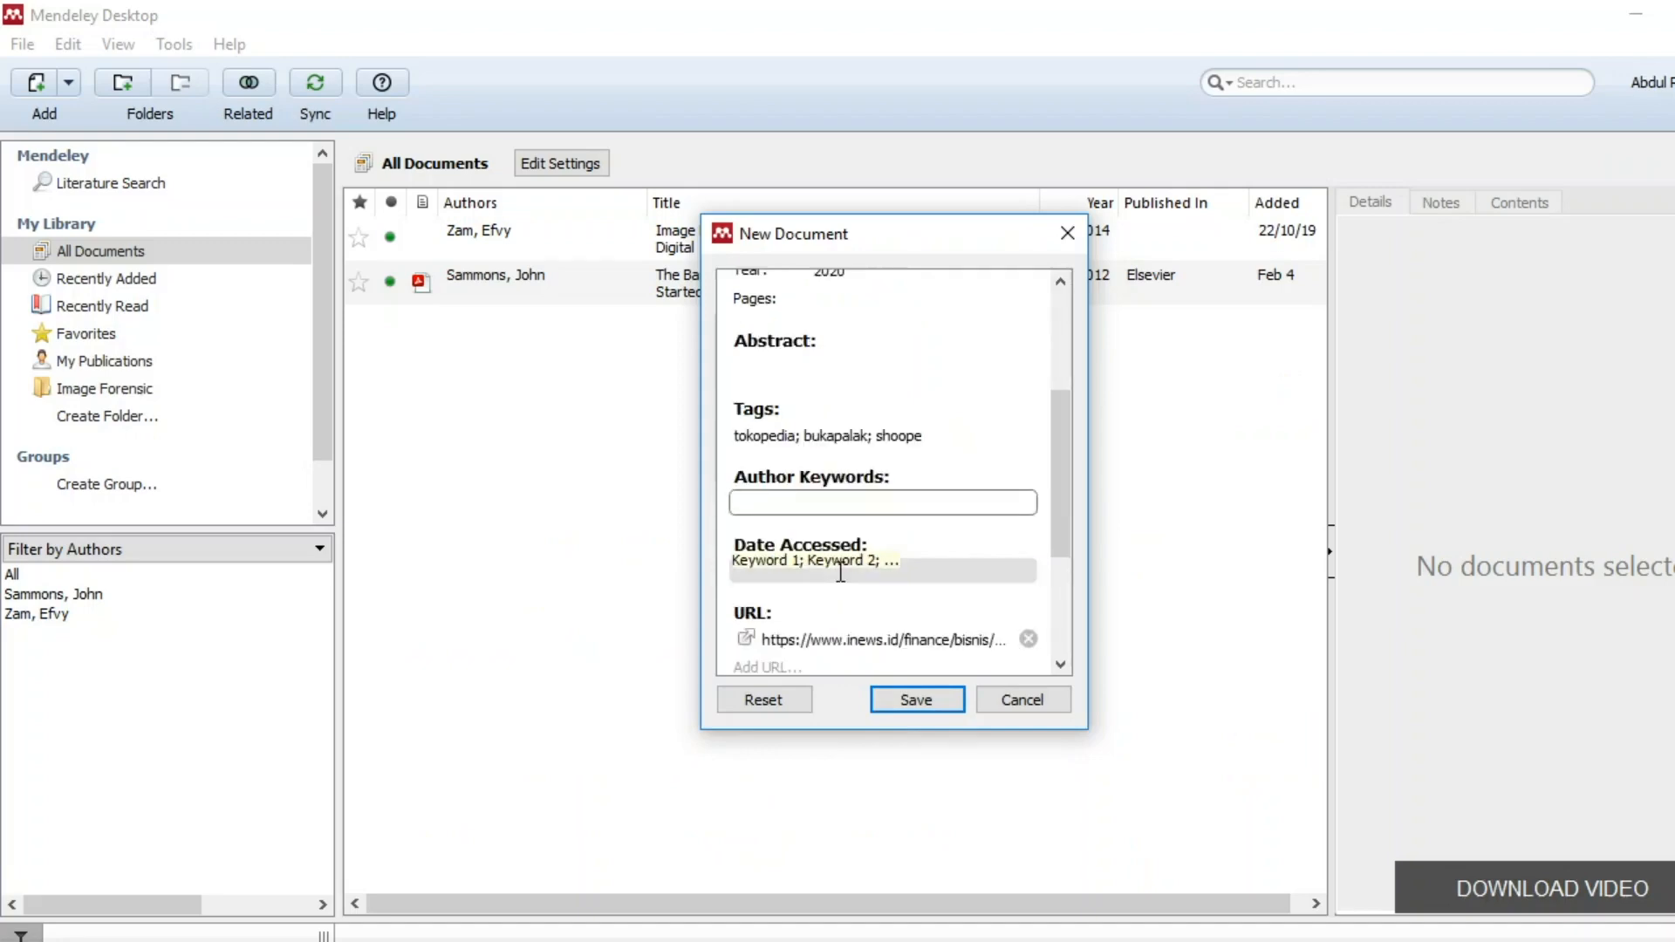
Set Date Accessed to 19 Juni 2020 and save the iNews Web Page reference.
click(820, 571)
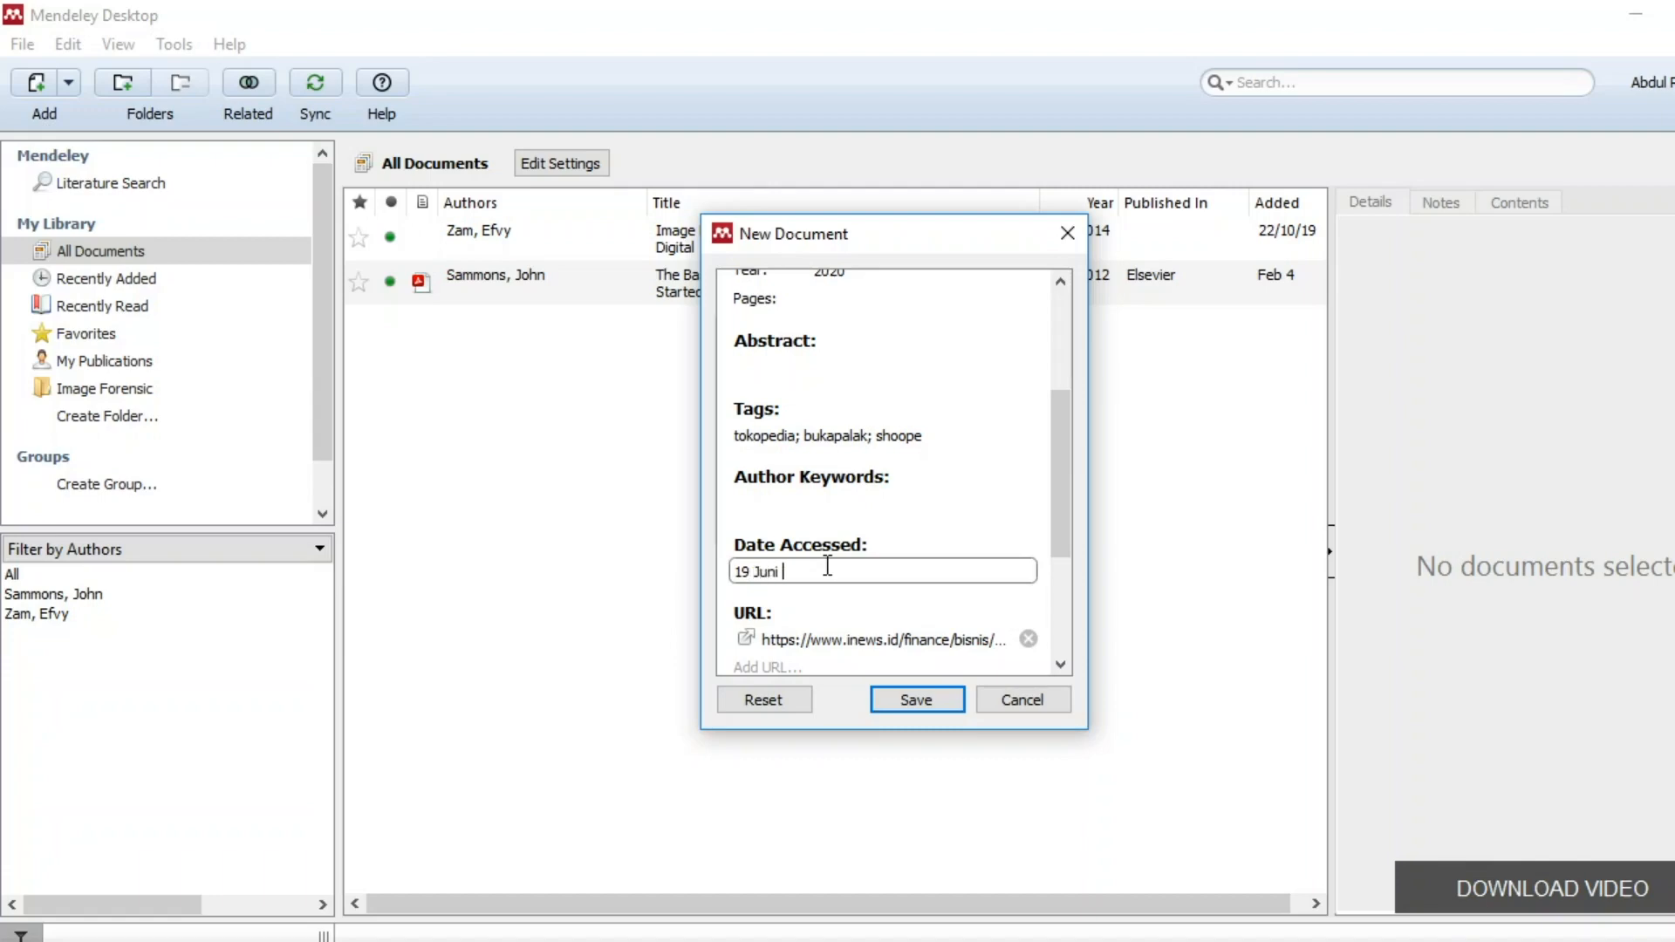
text(2020)
click(823, 504)
scroll(824, 504, down, 3)
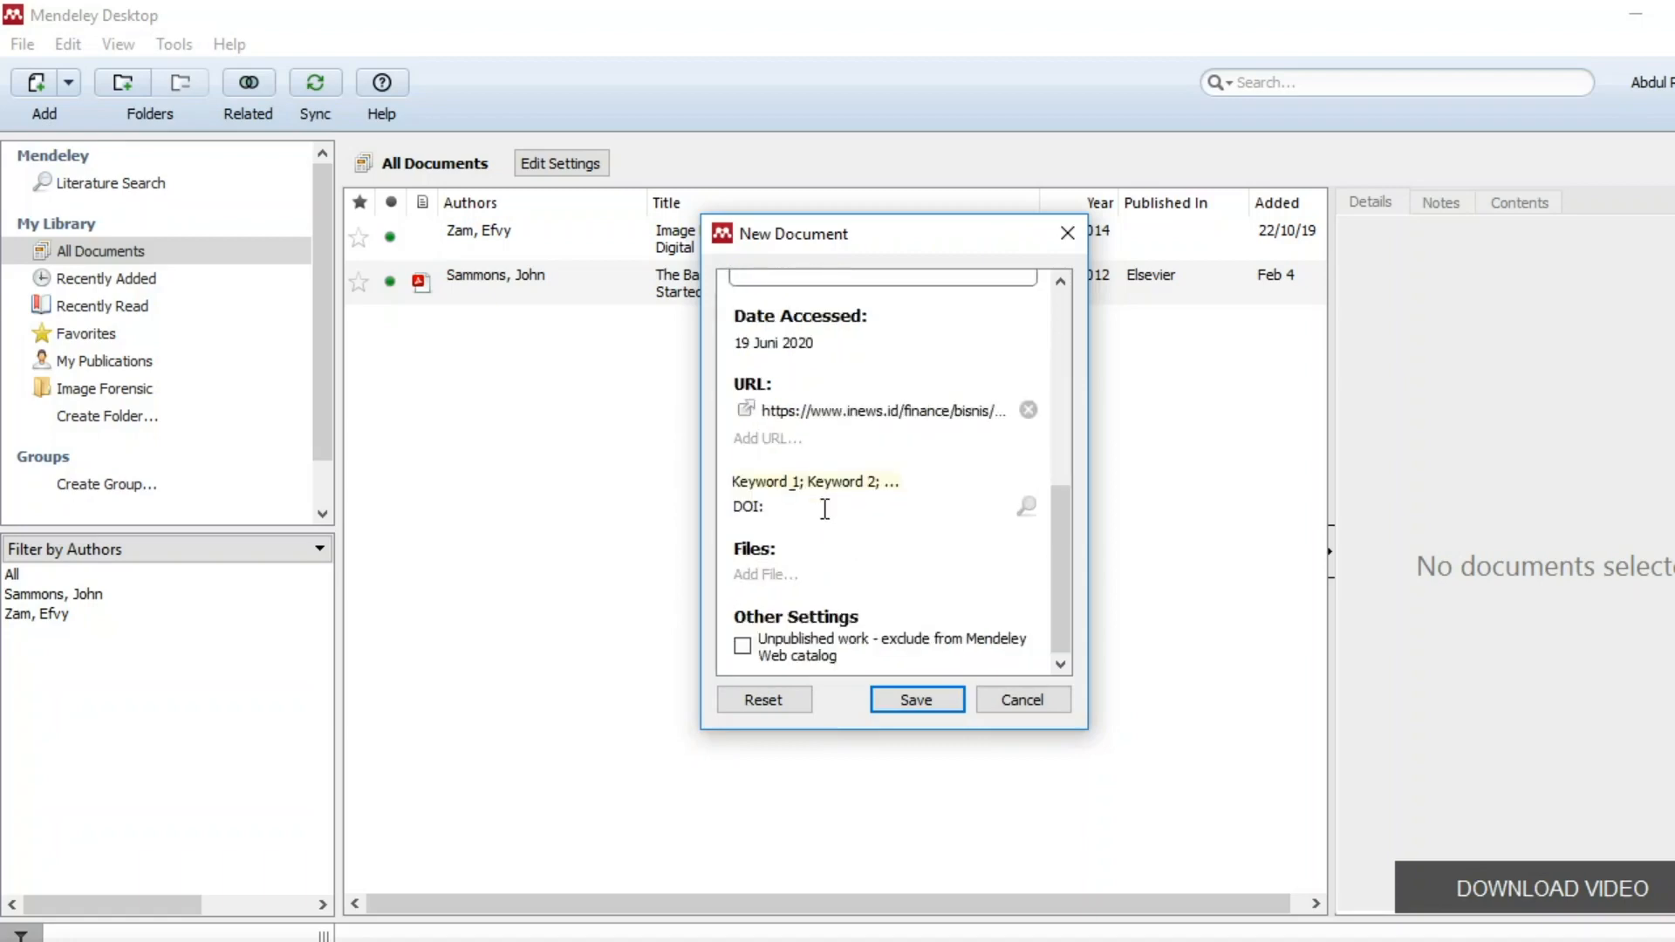
scroll(852, 553, up, 5)
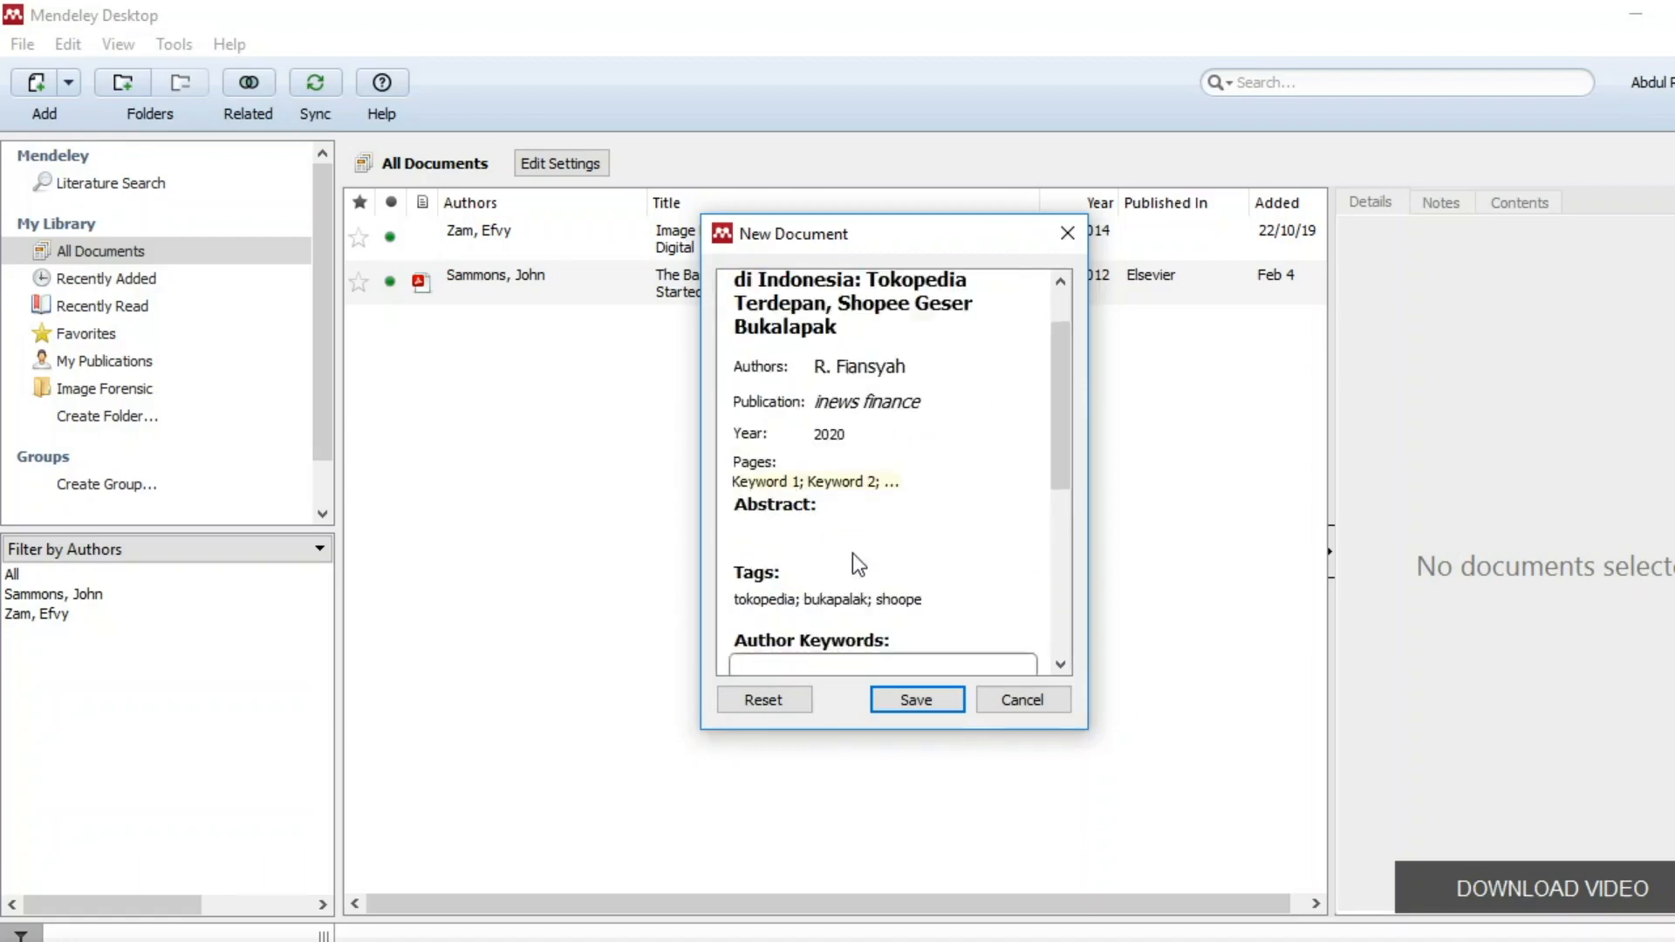
click(916, 700)
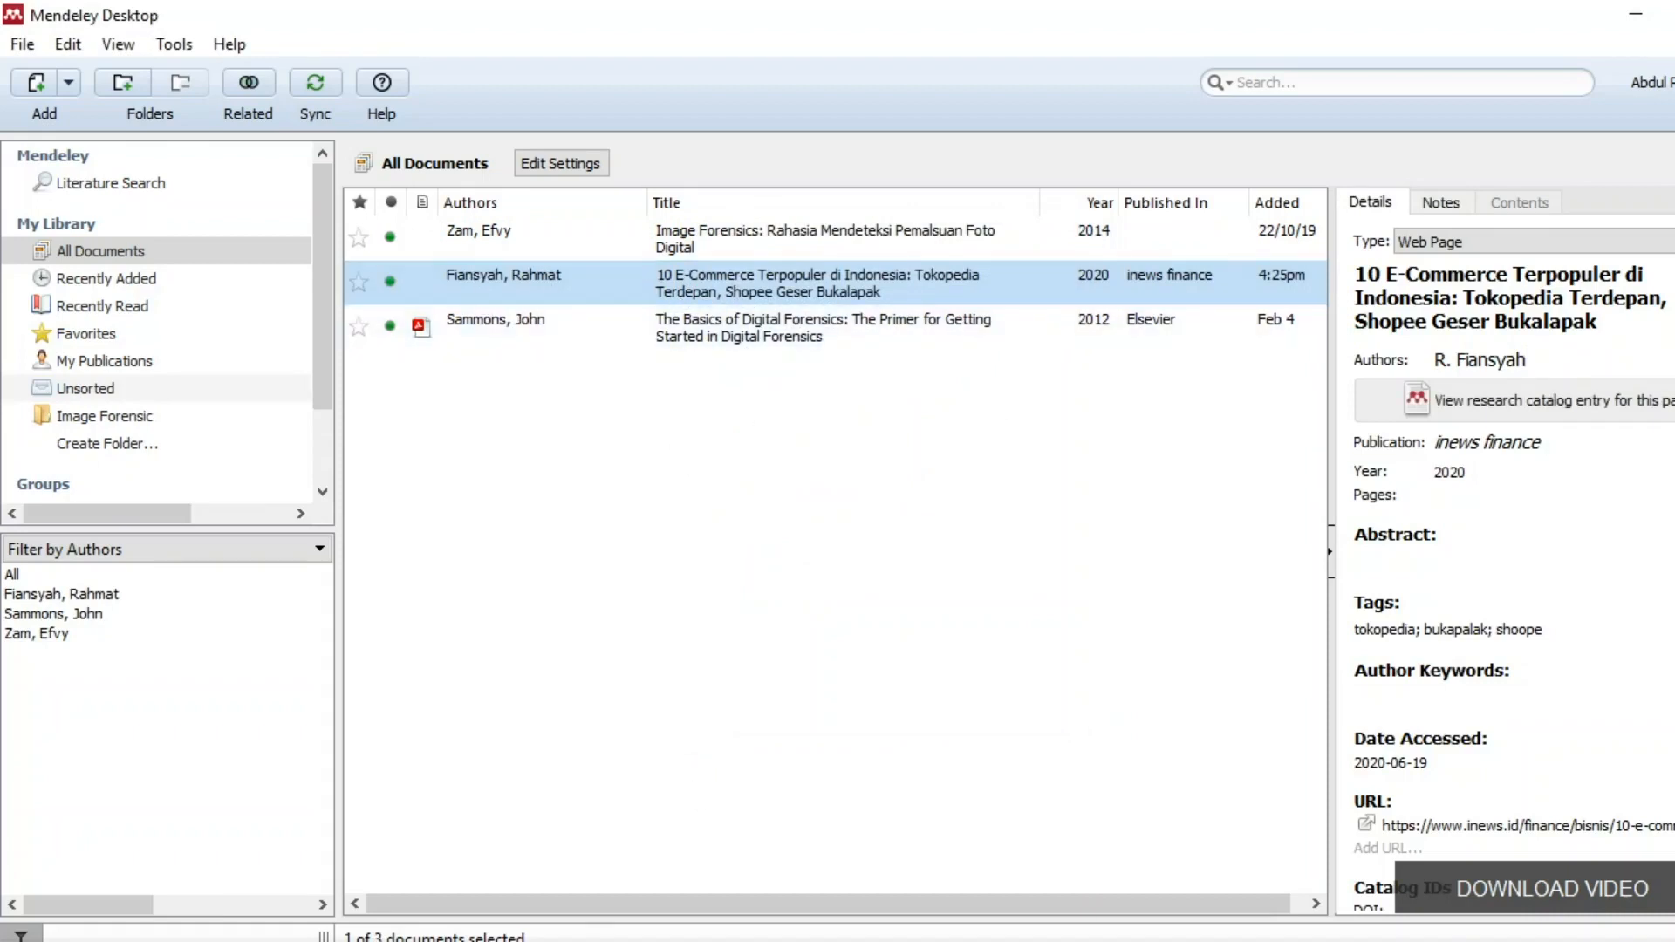
key(alt+Tab)
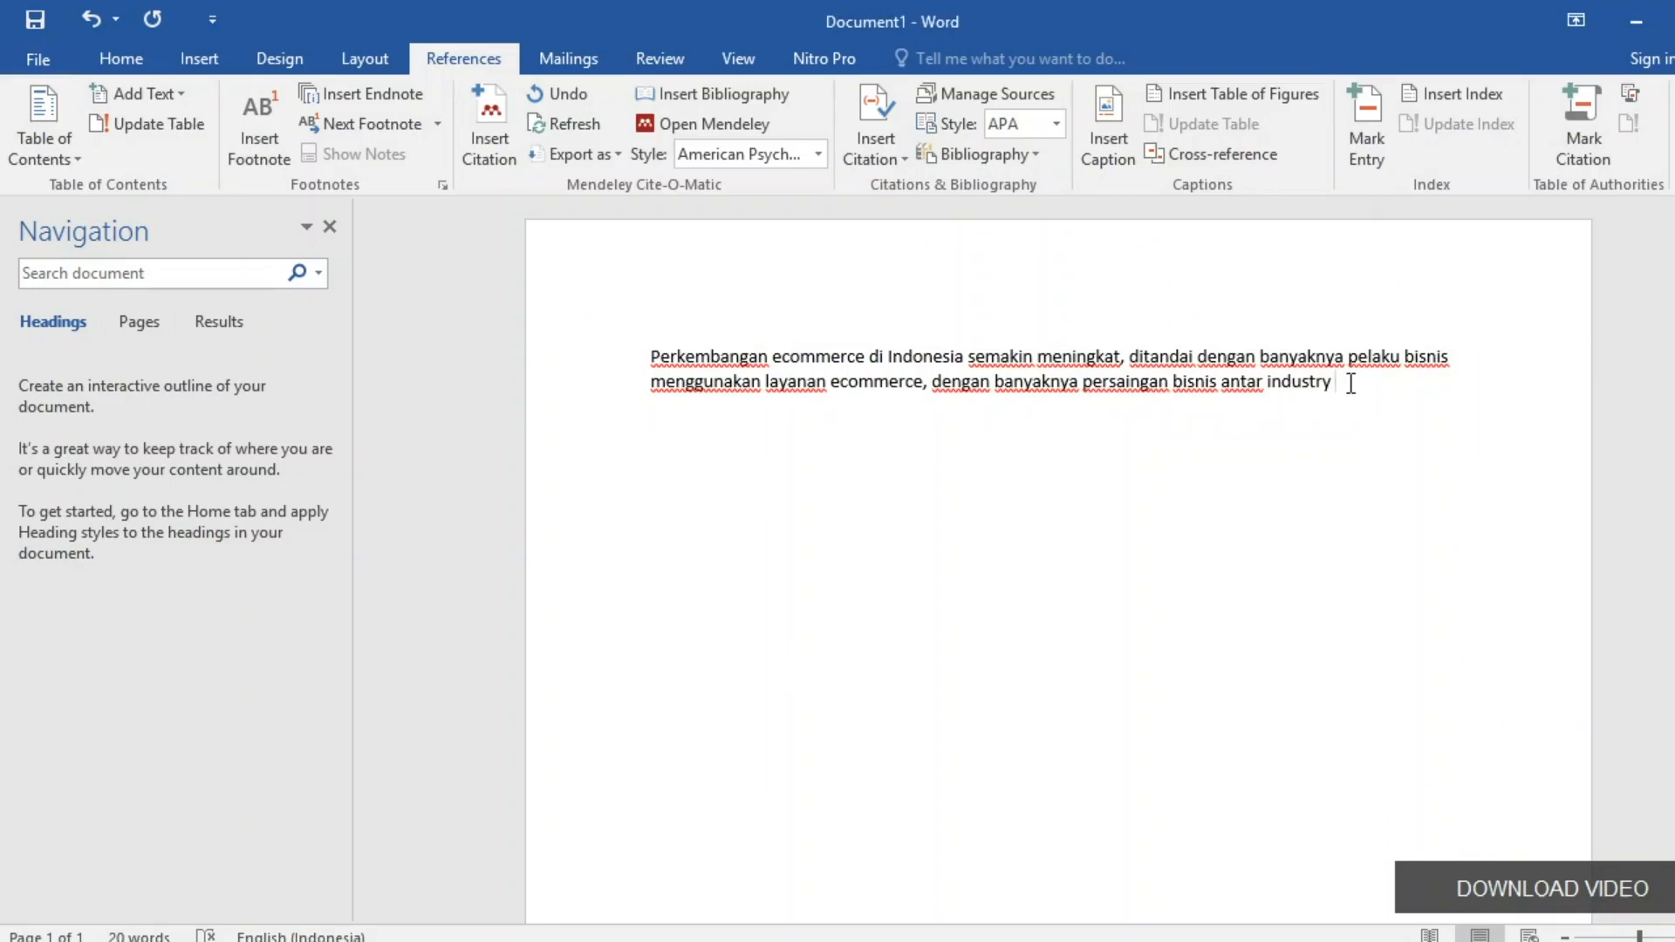
Insert a Mendeley citation for the Fiansyah 2020 article, searched as 'rahma', followed by a full stop.
click(499, 150)
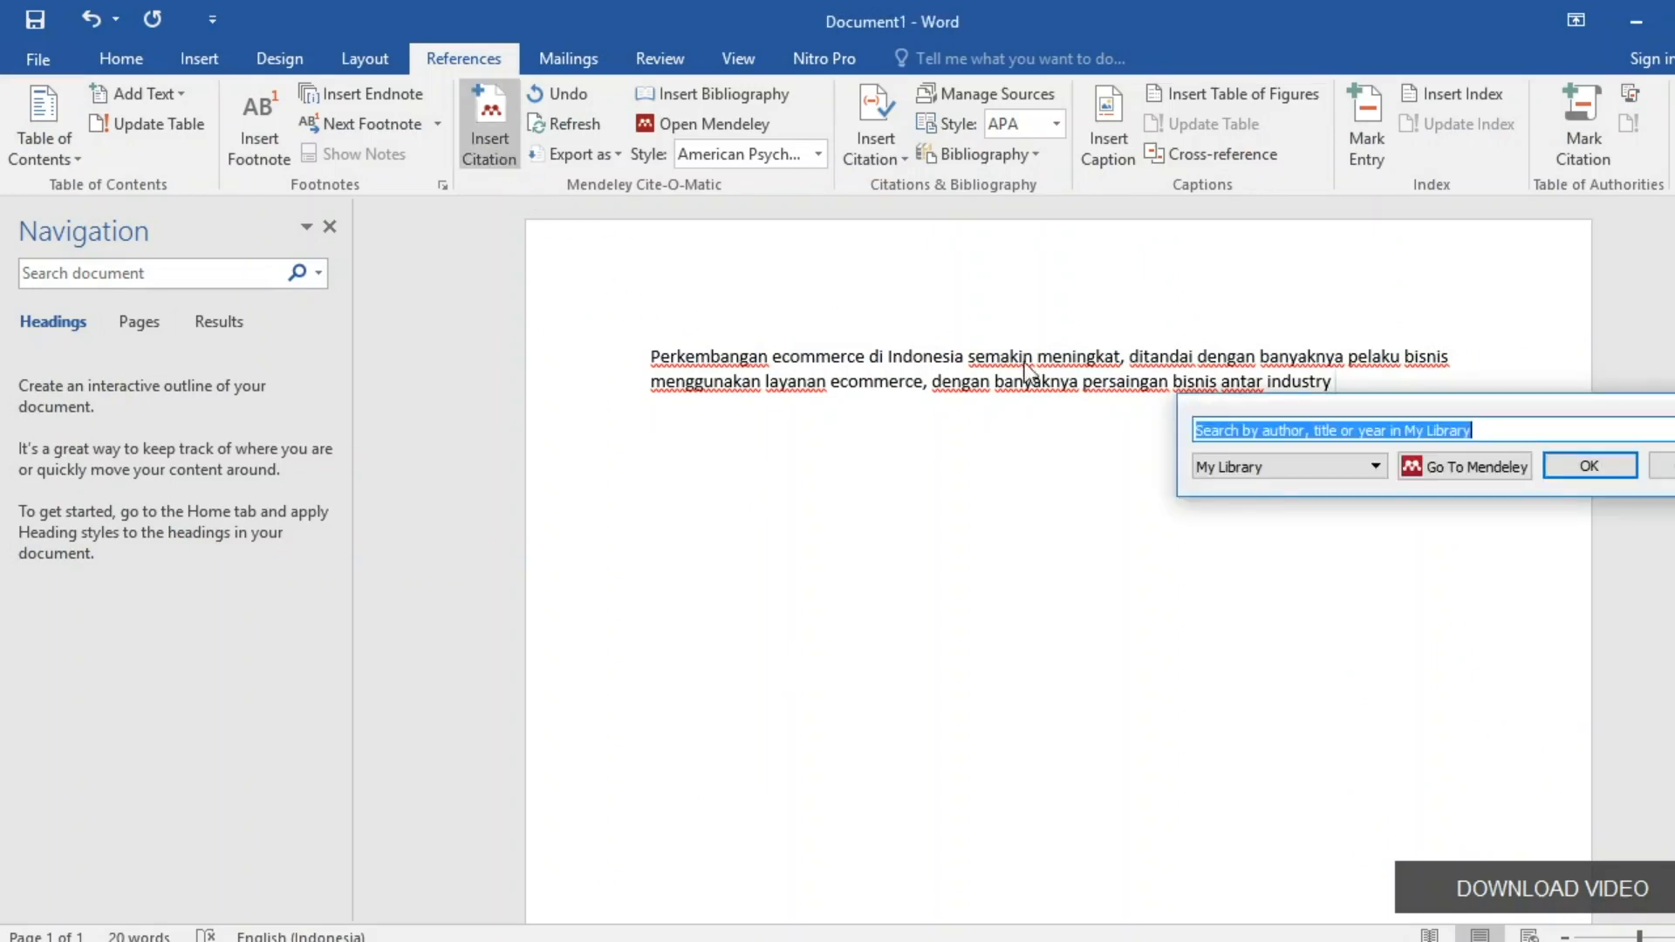
text(rahmat)
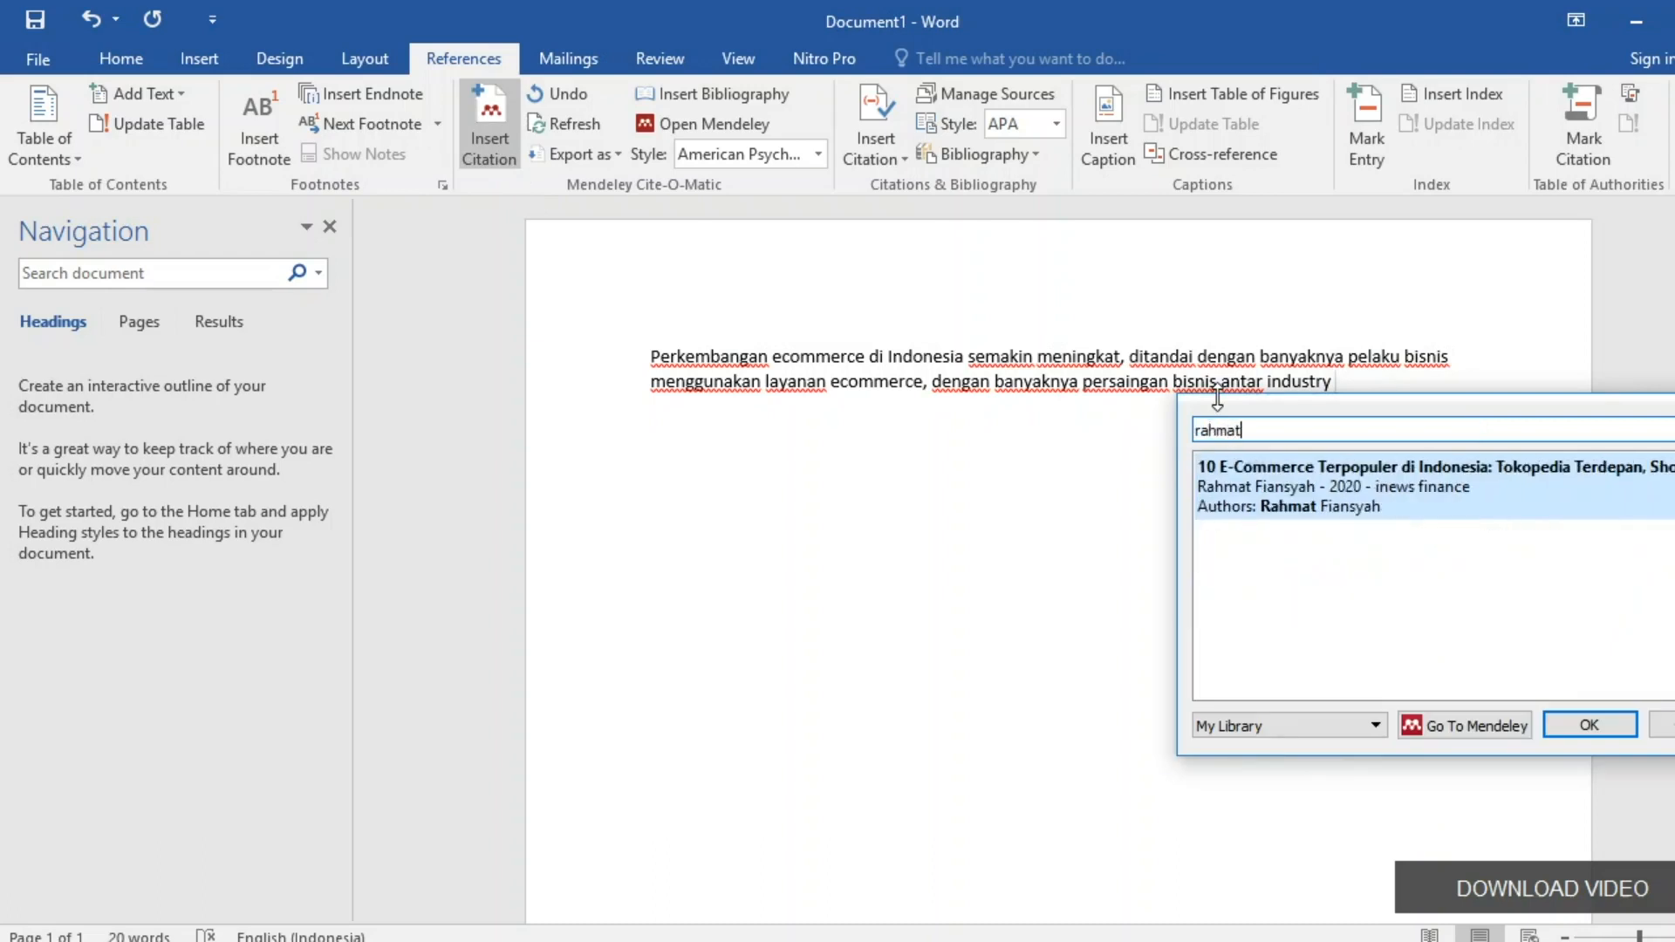
click(1284, 506)
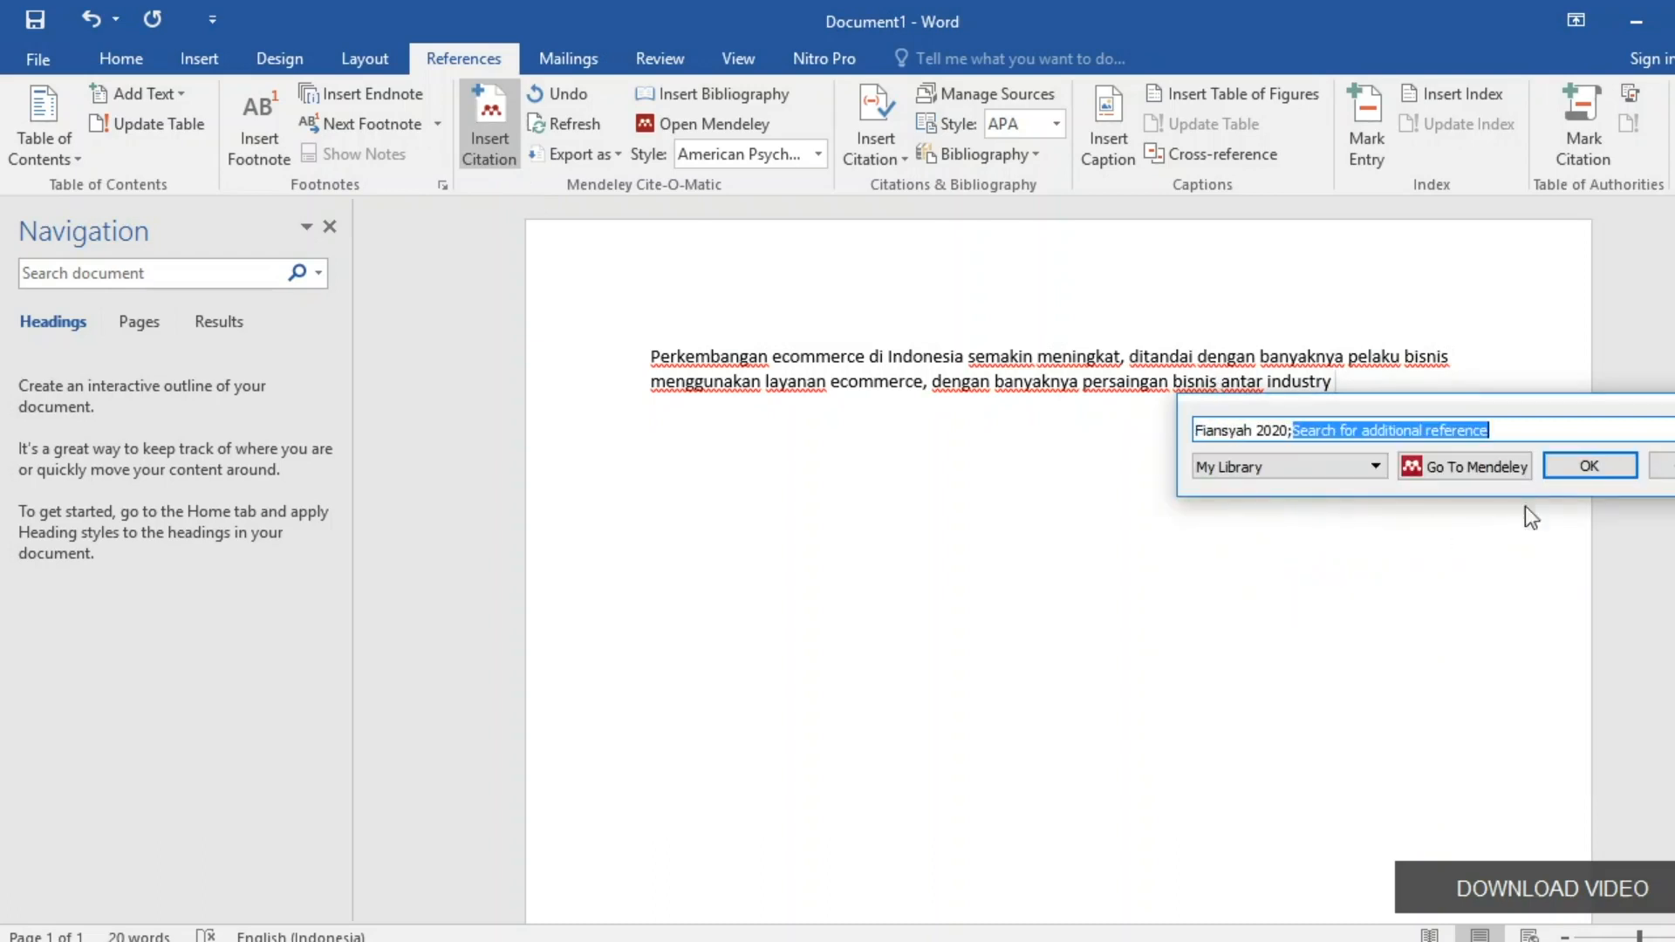
click(1588, 467)
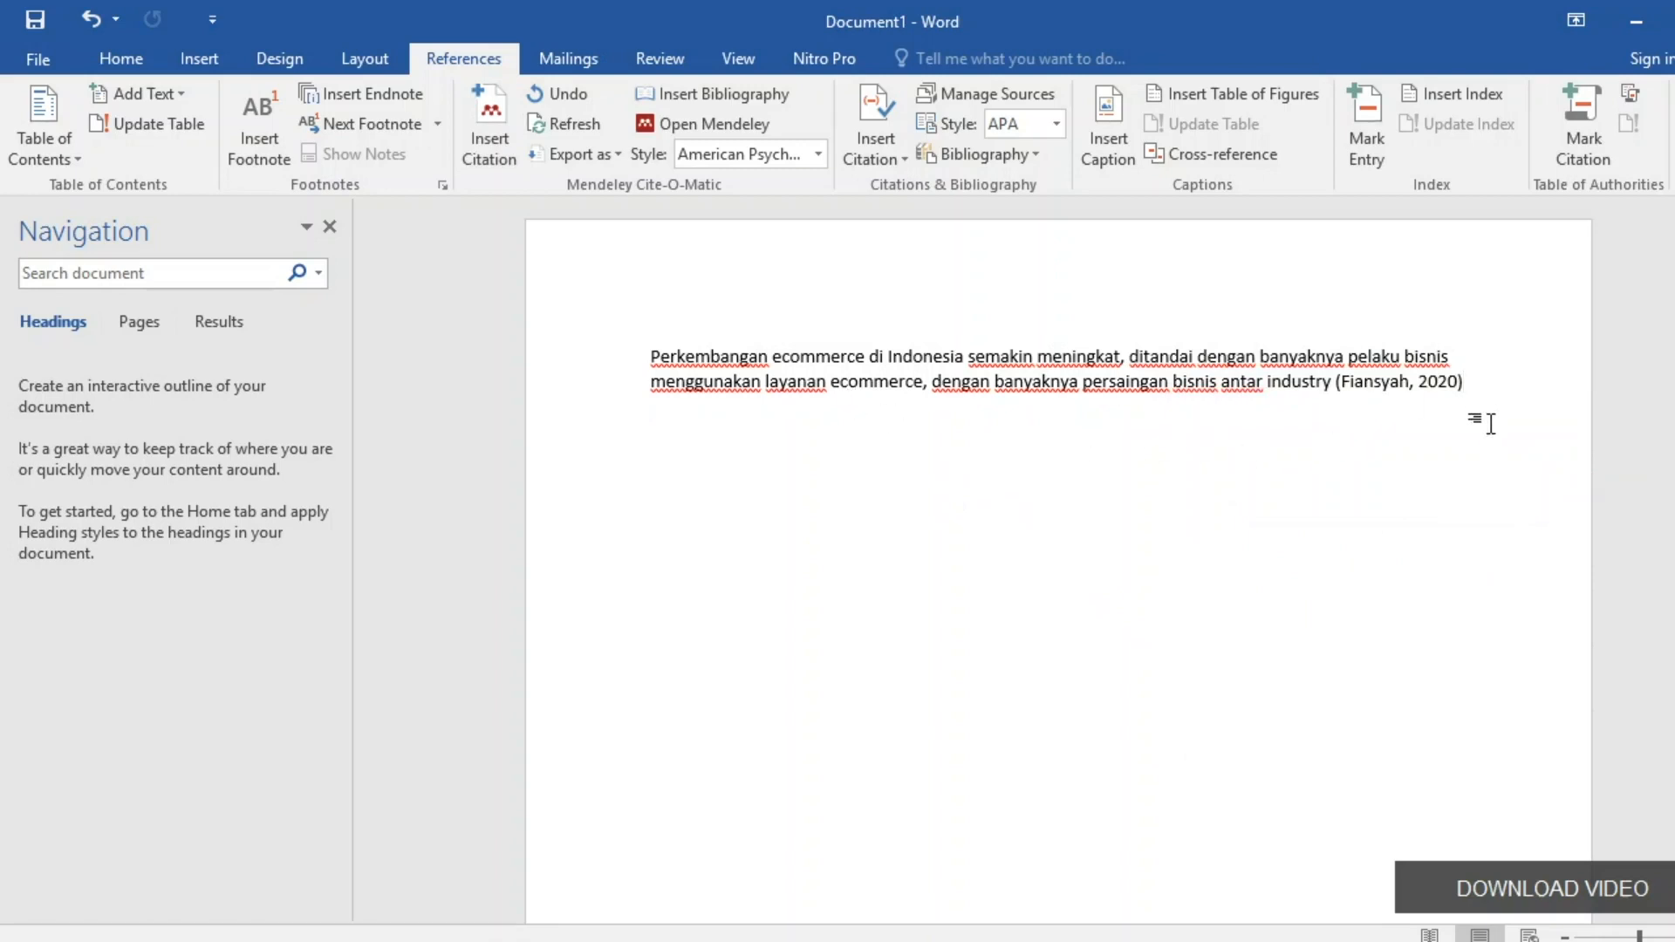
text(,)
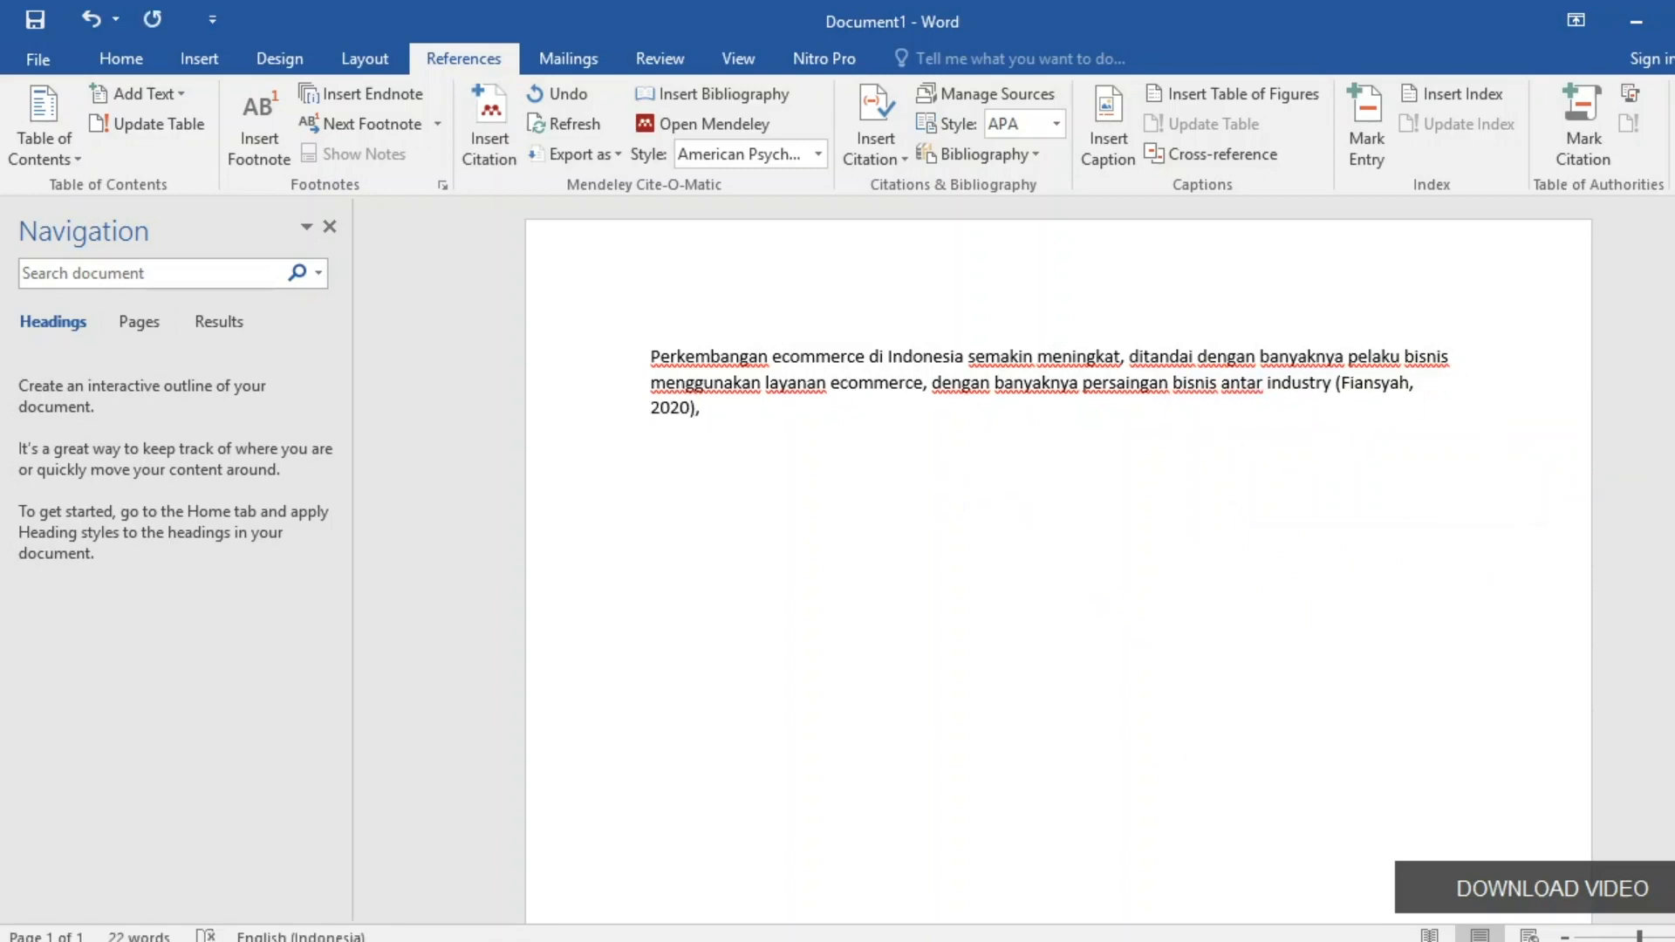
key(BackSpace)
text(.)
Open the downloaded e-commerce article PDF in Nitro Pro and skim its first page.
click(250, 941)
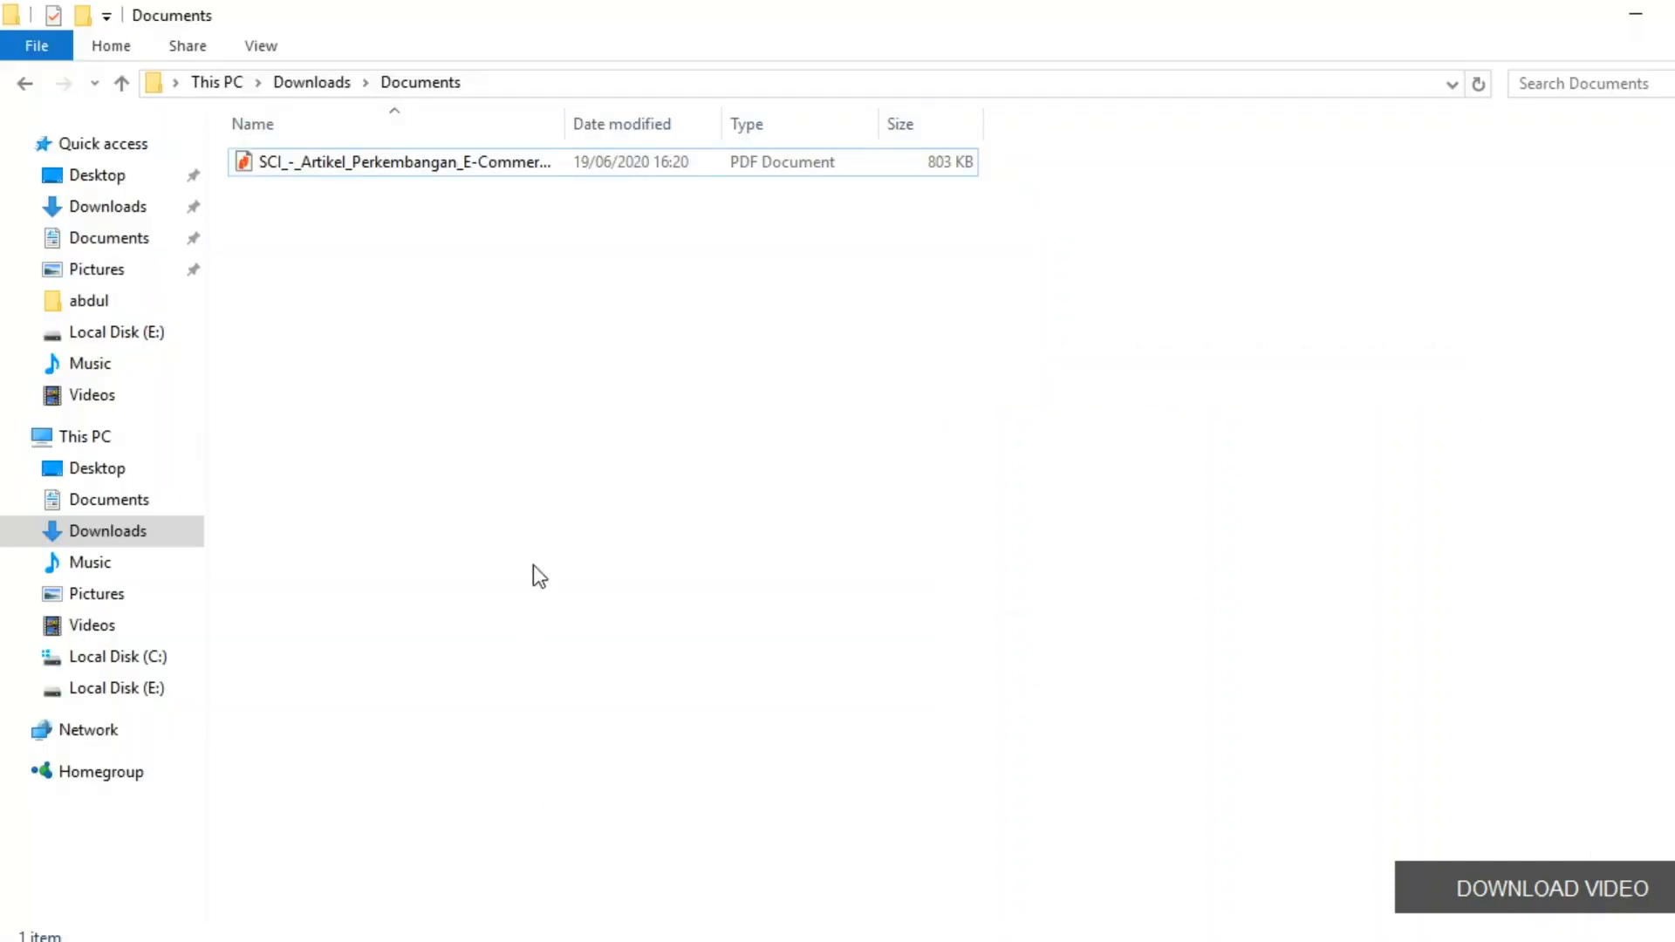
double_click(366, 164)
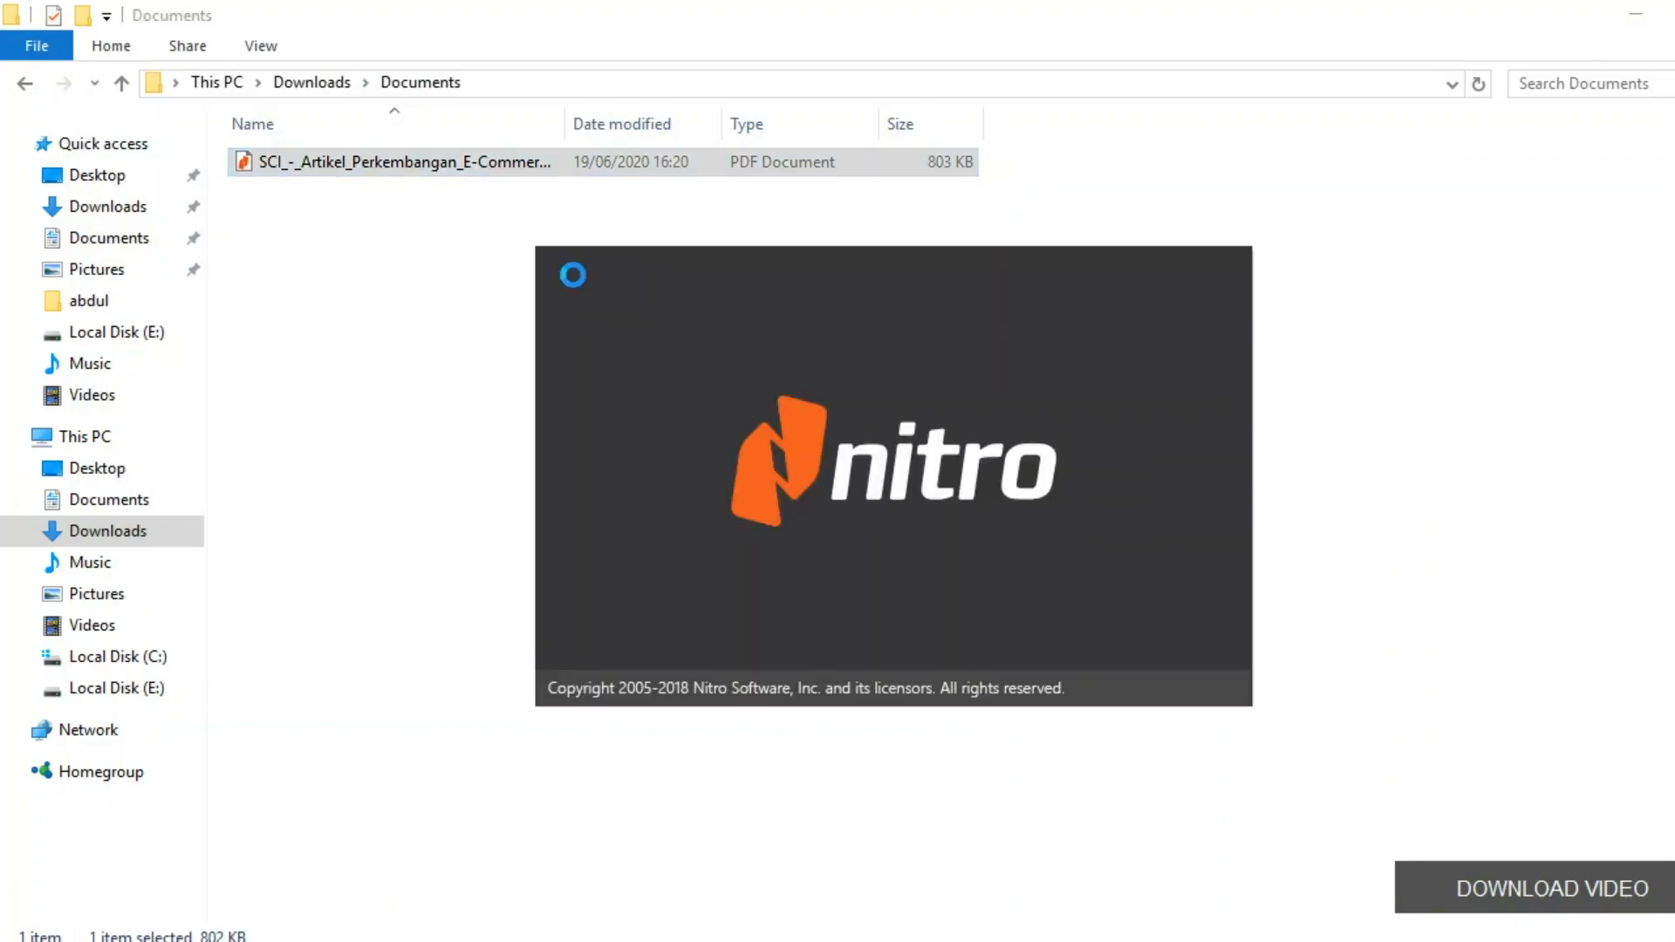
scroll(755, 404, down, 2)
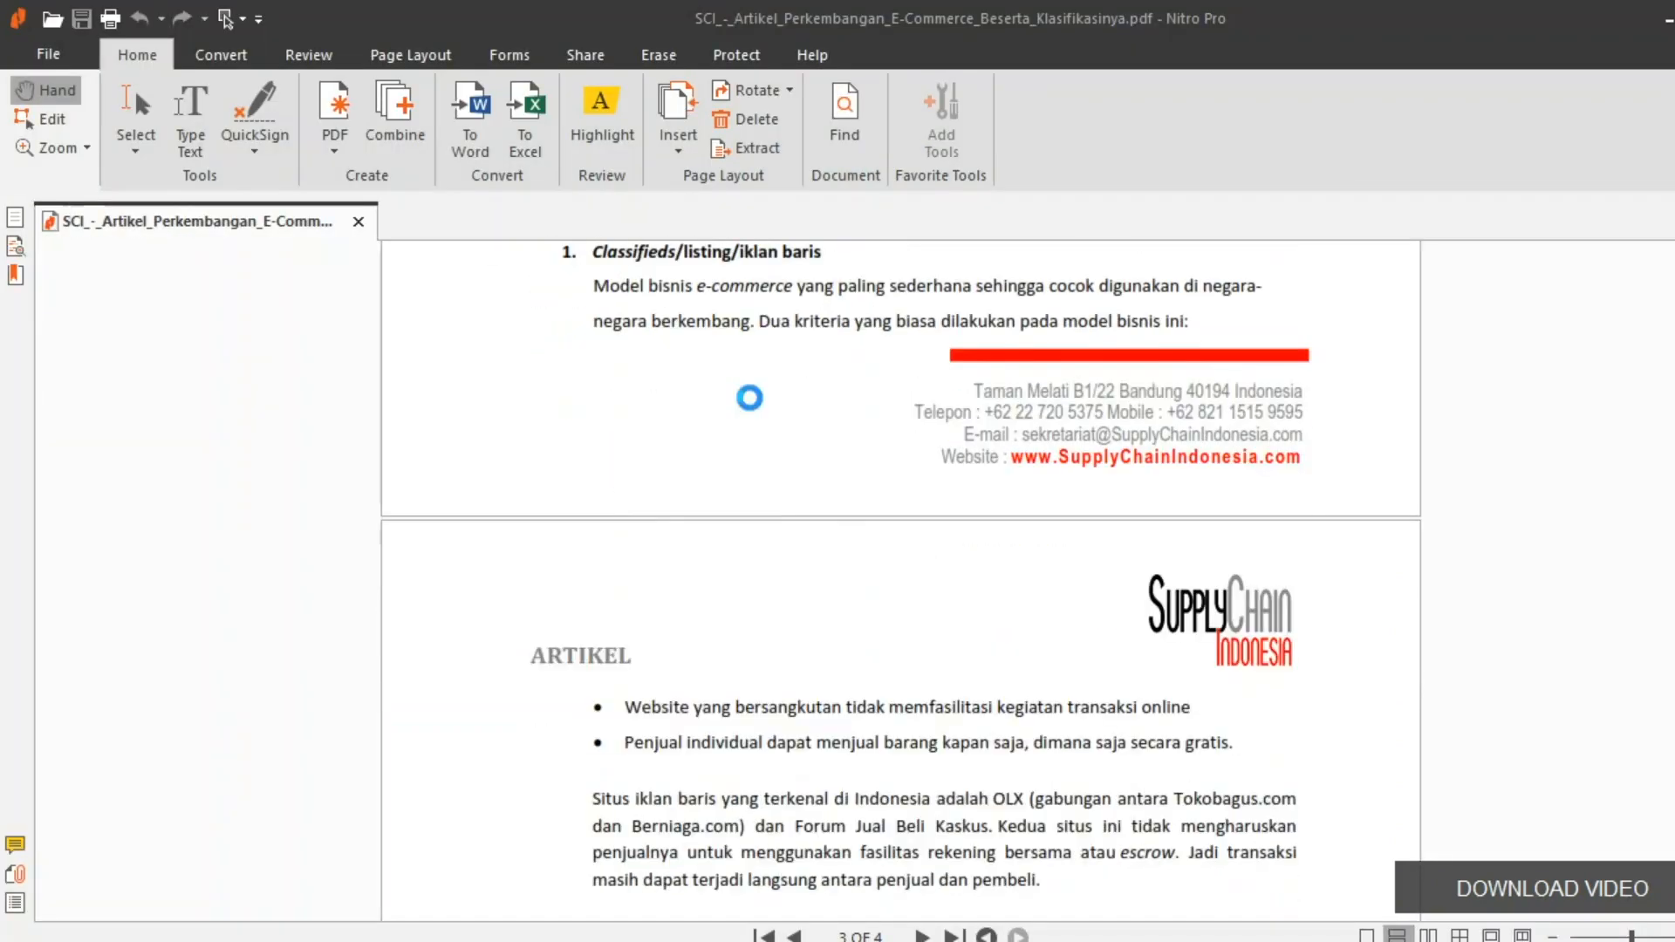
scroll(749, 398, up, 15)
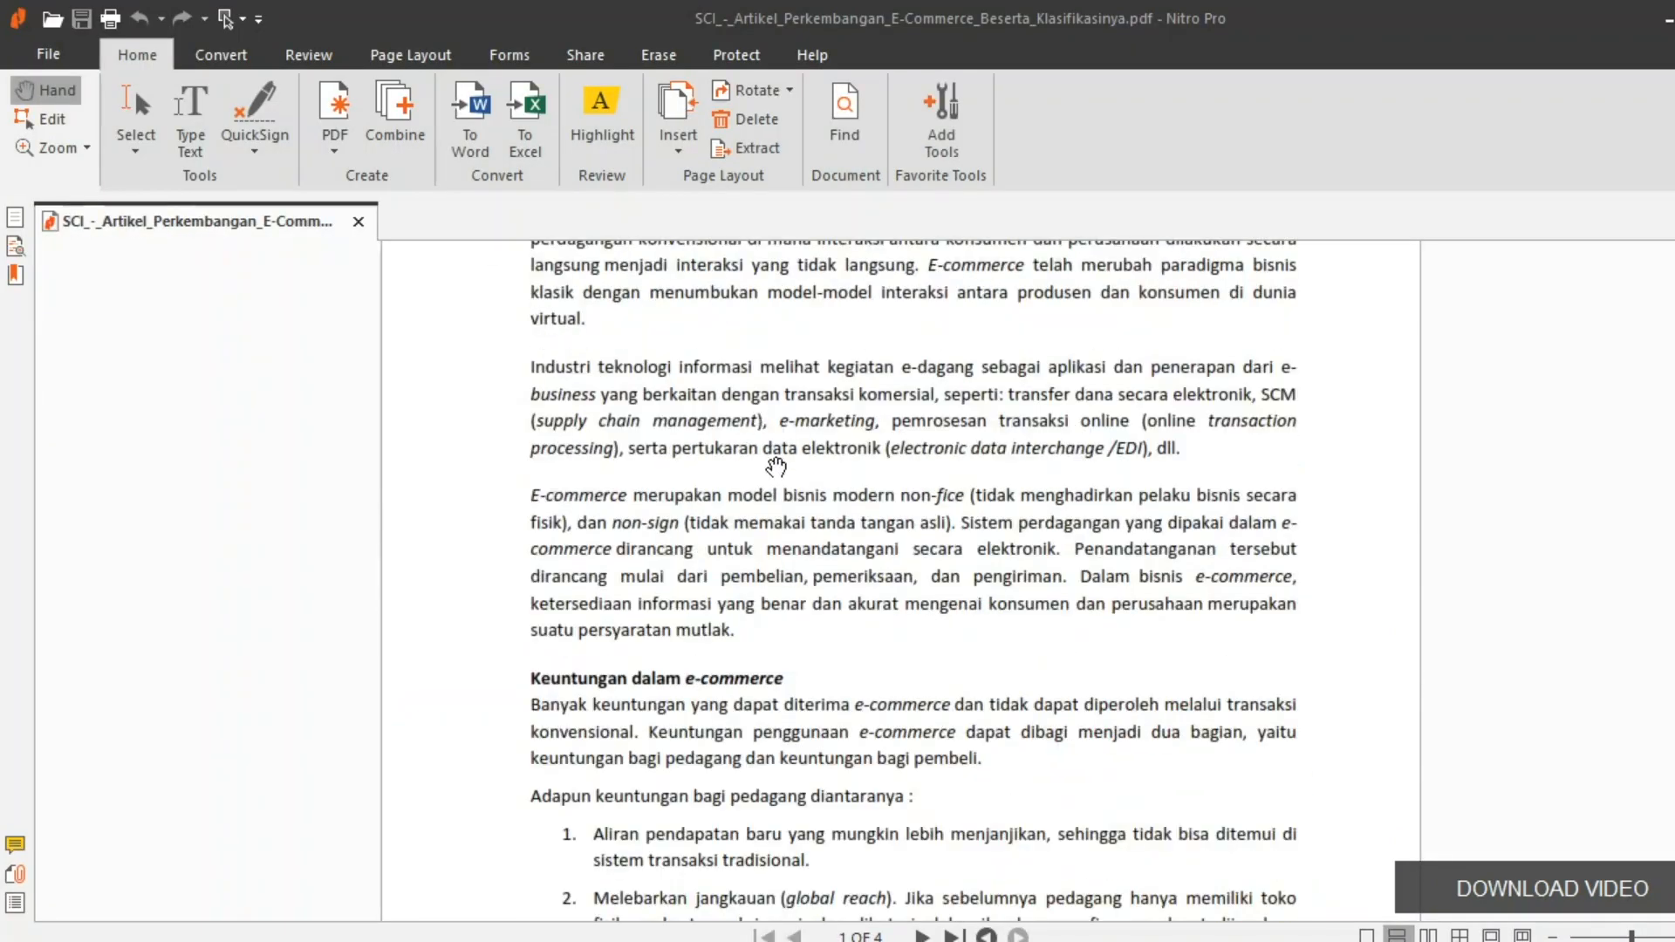
scroll(775, 468, up, 5)
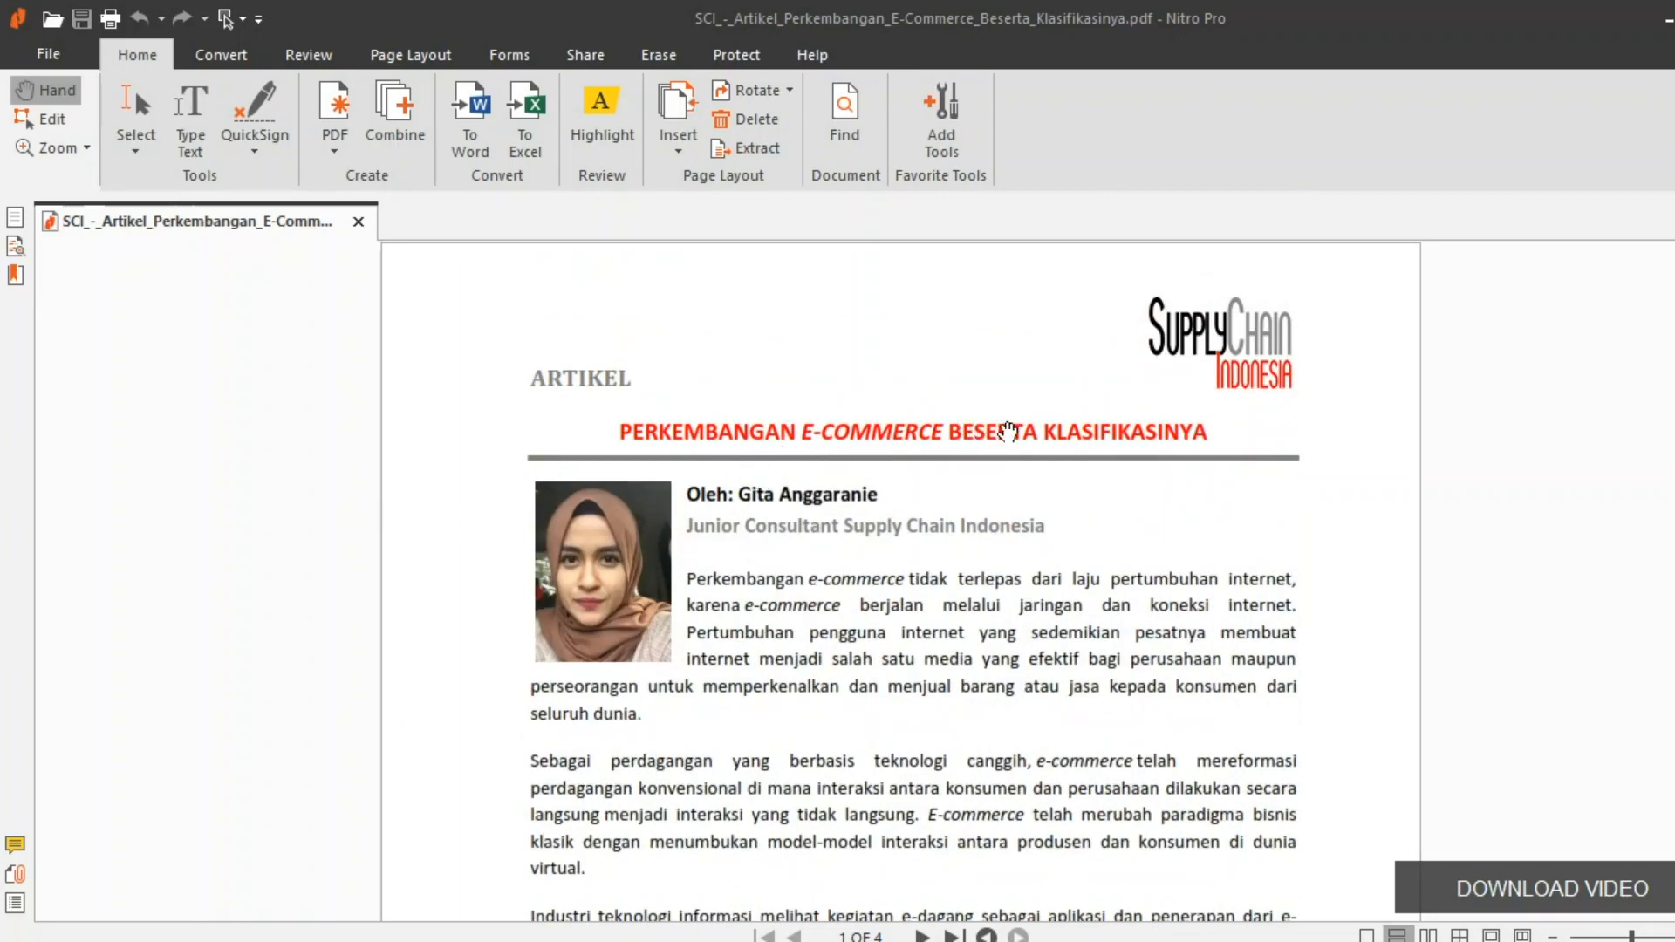
scroll(959, 558, down, 3)
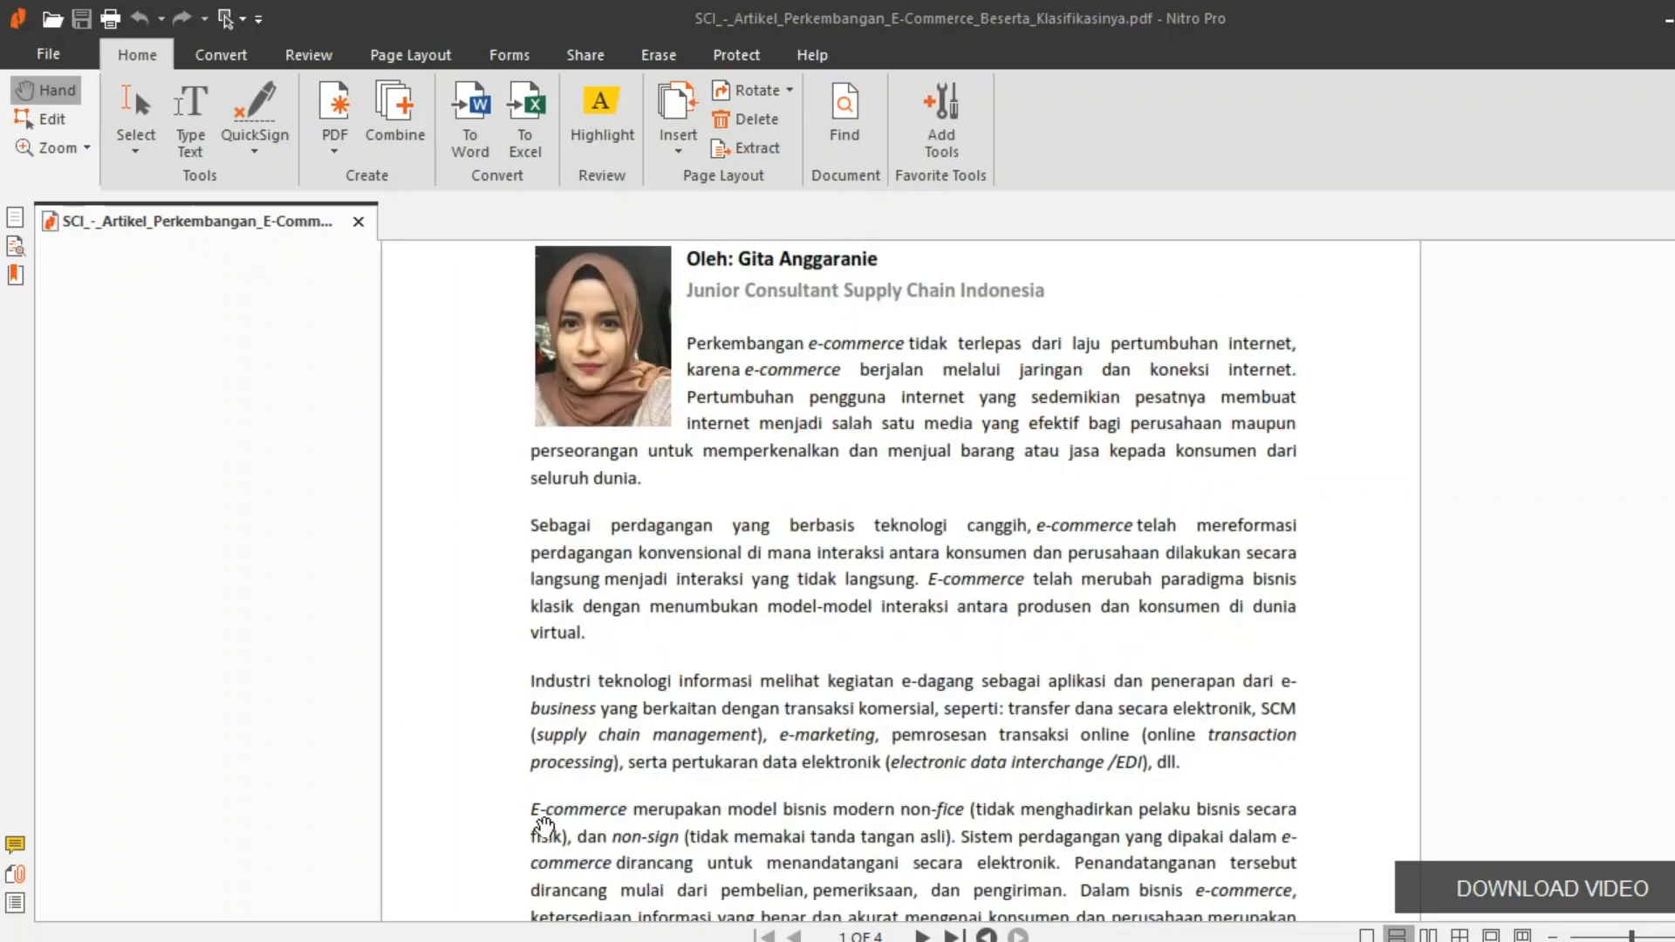
click(427, 941)
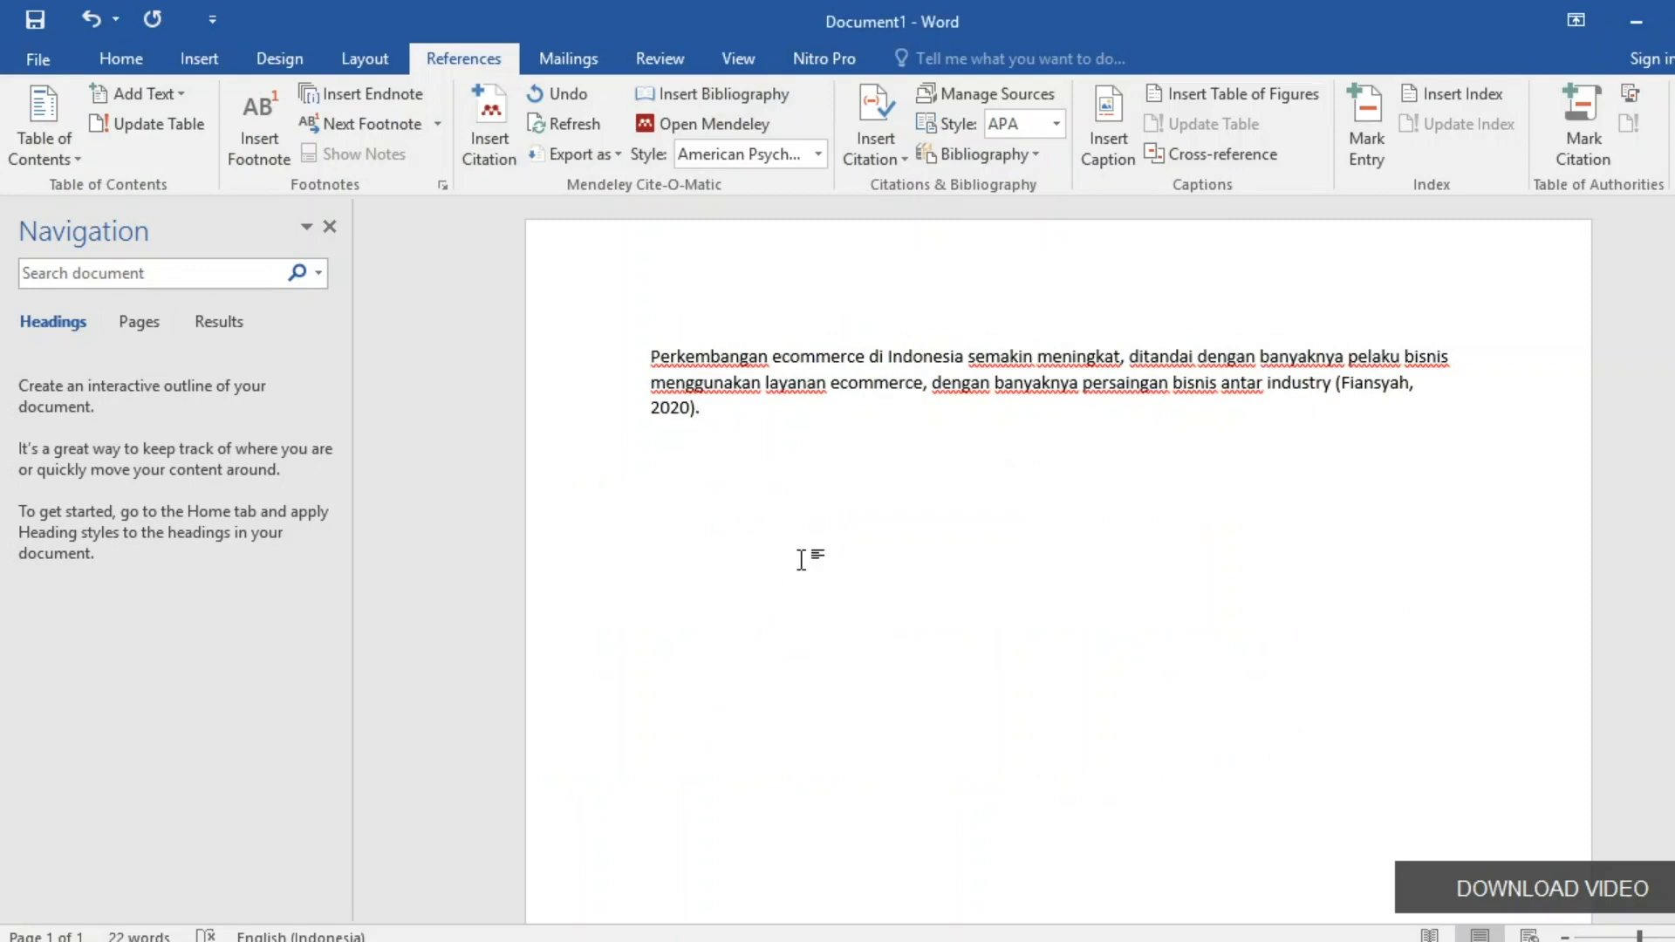
Type 'Adapun klasifikasi ecommerce meliputi:' and consult the article PDF for the classifications.
text(Adapun klasifikas)
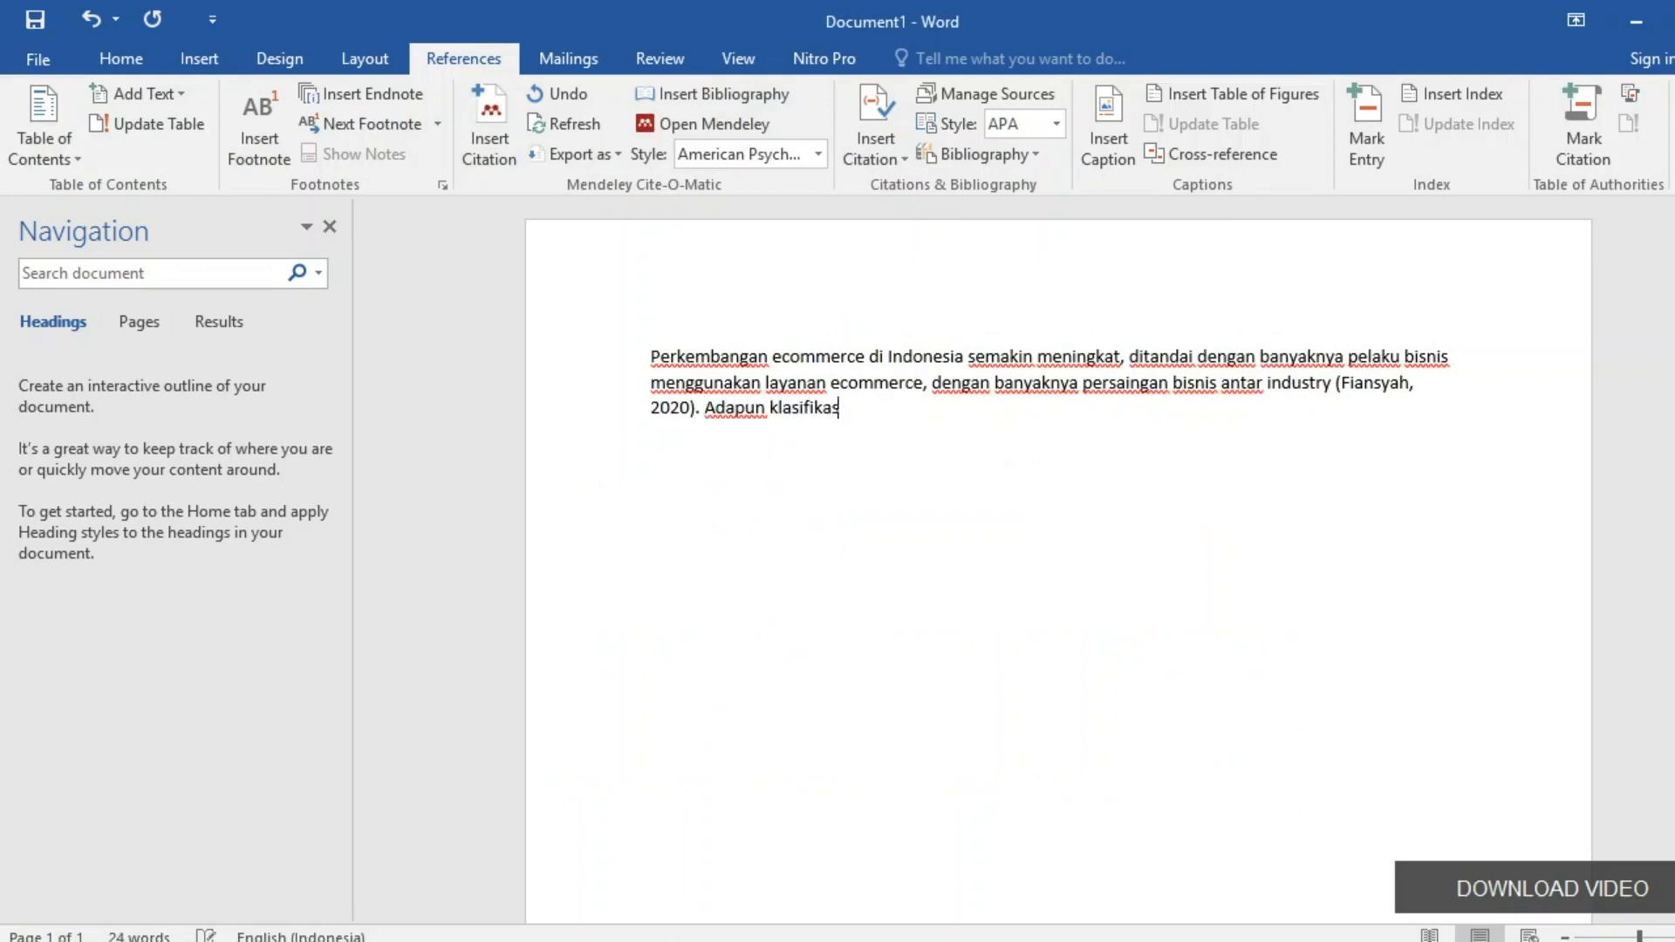
text(i ecommerce )
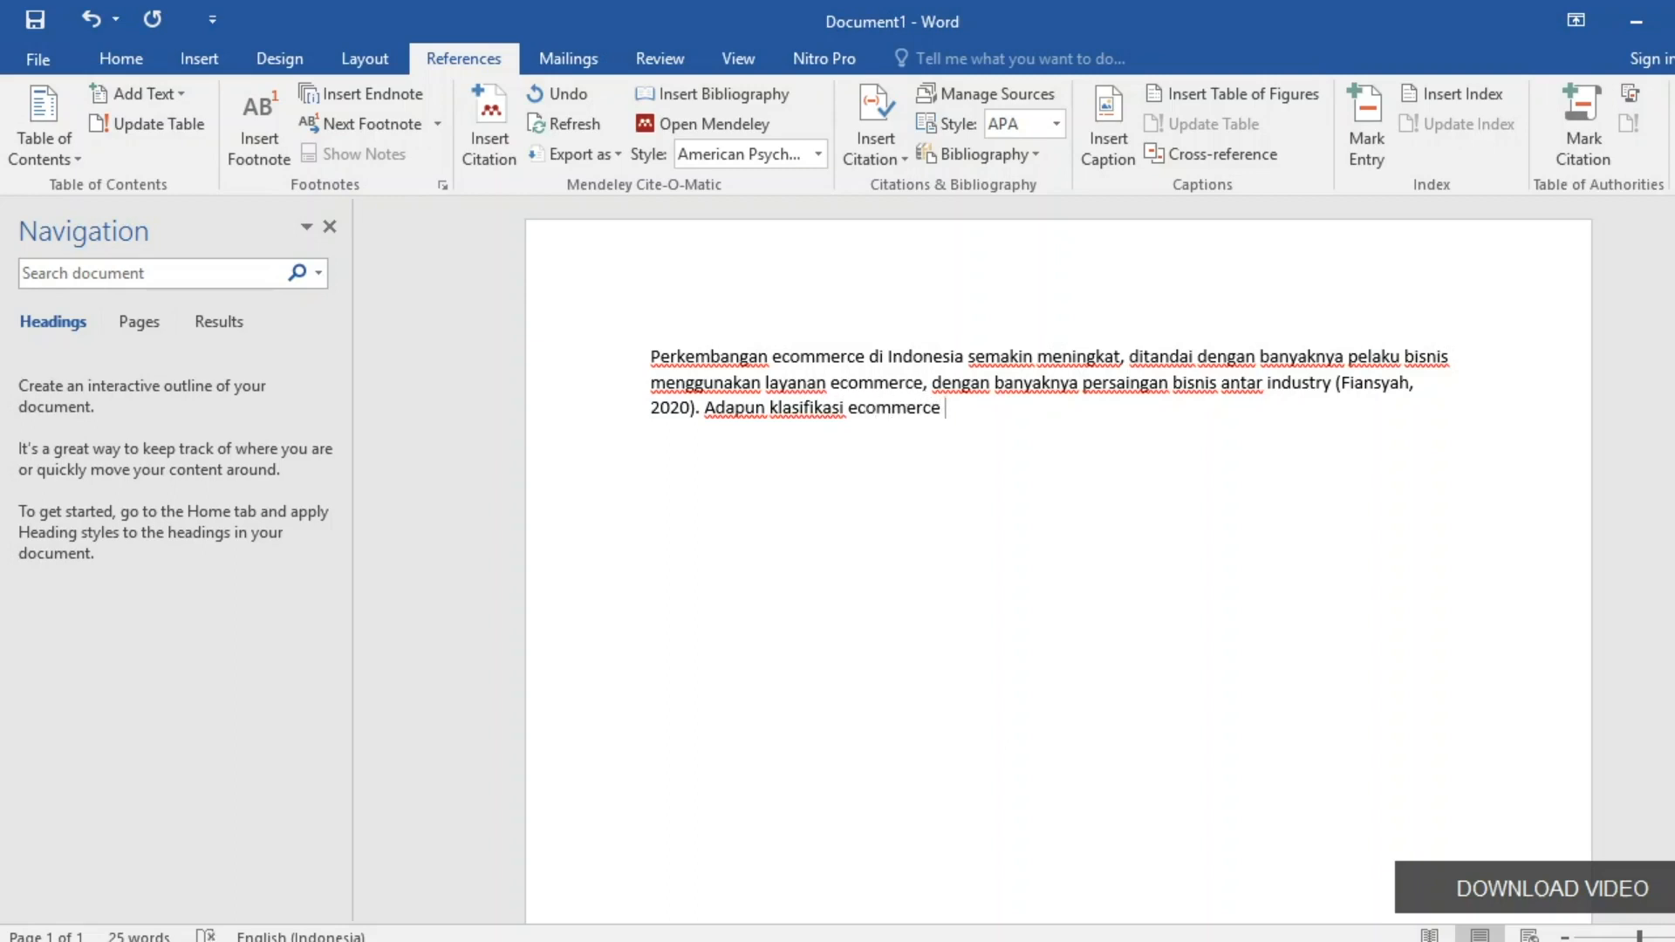
text(meliputi:)
key(alt+Tab)
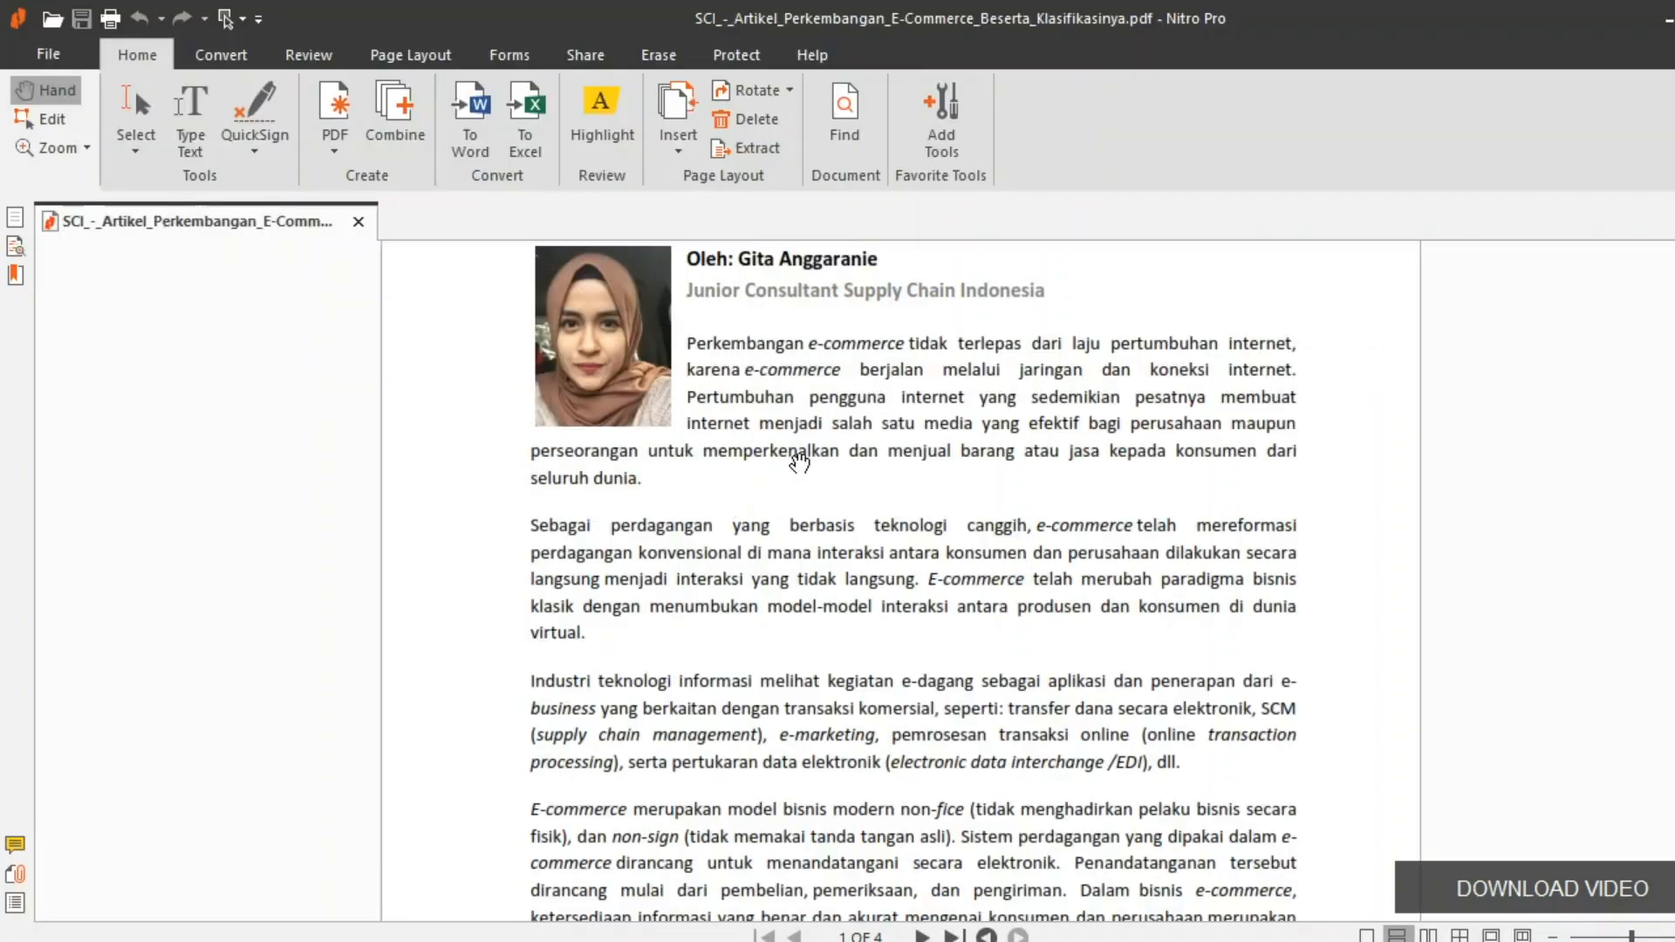
scroll(801, 464, up, 3)
scroll(803, 463, down, 10)
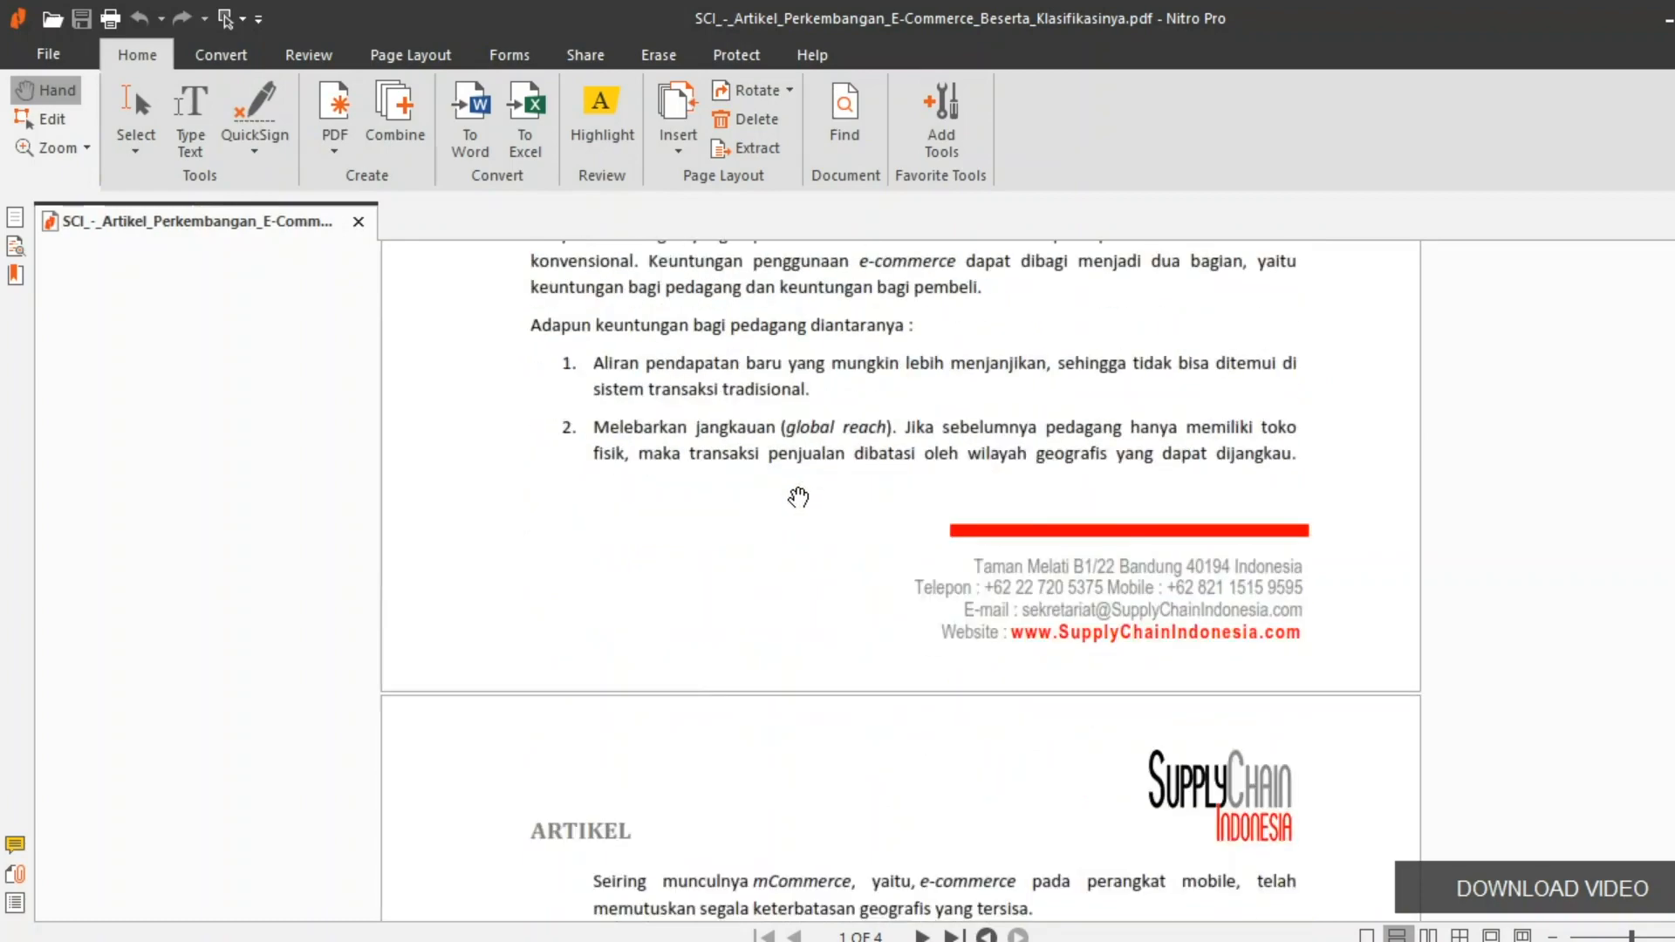
scroll(711, 536, up, 4)
scroll(737, 568, down, 12)
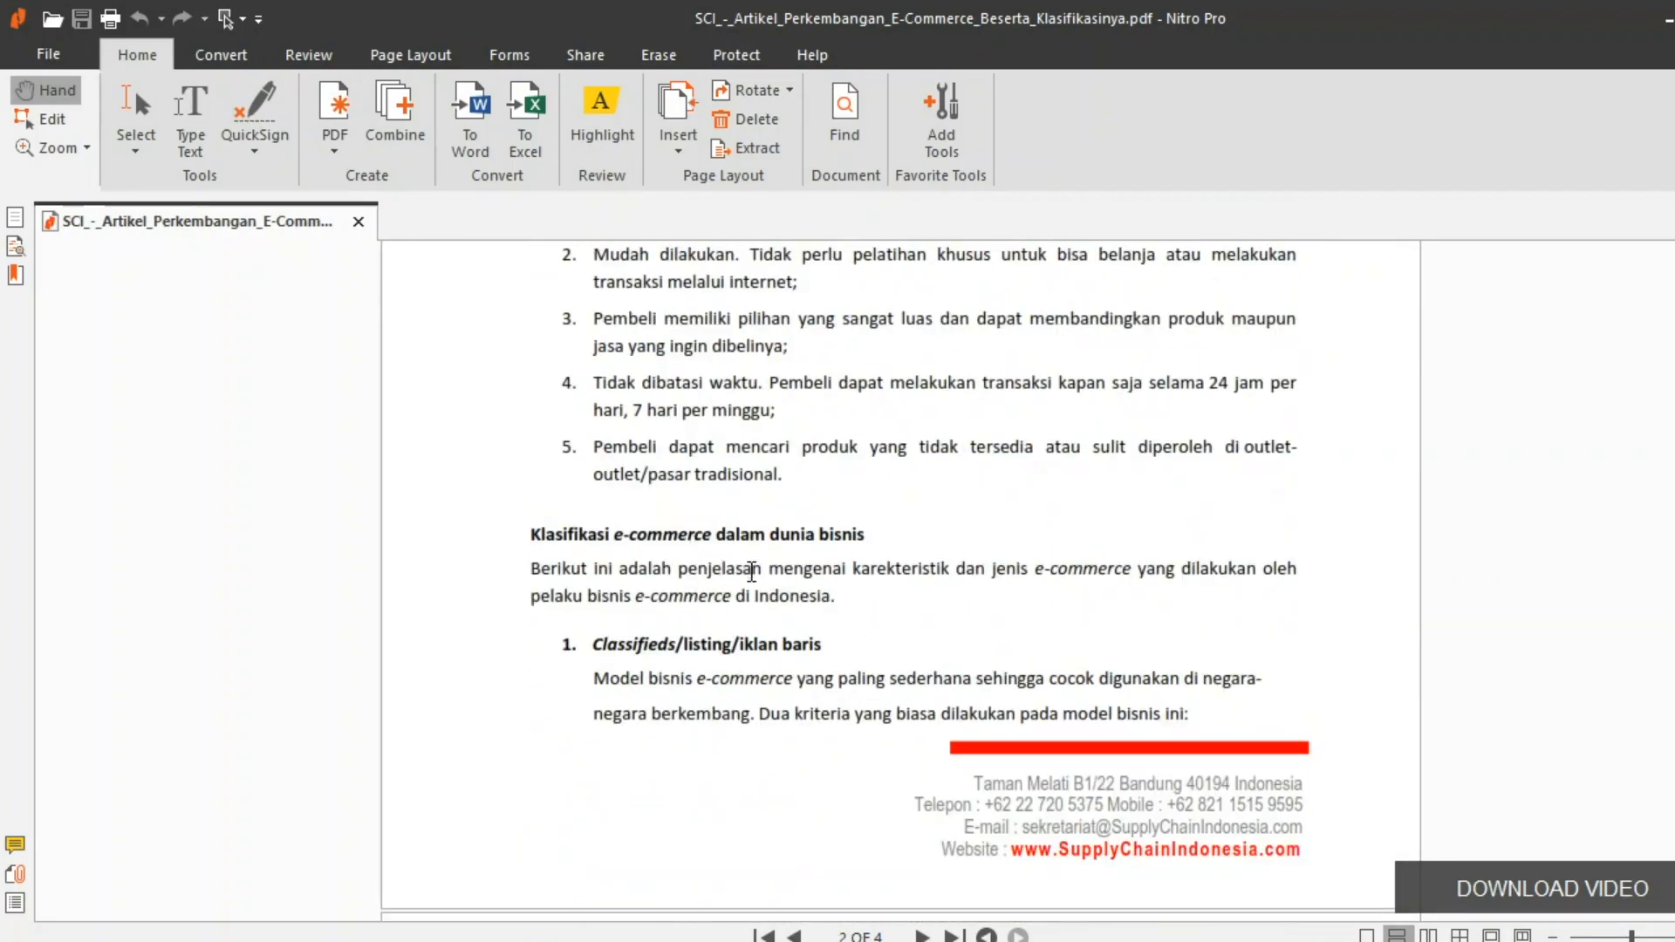
scroll(742, 567, down, 3)
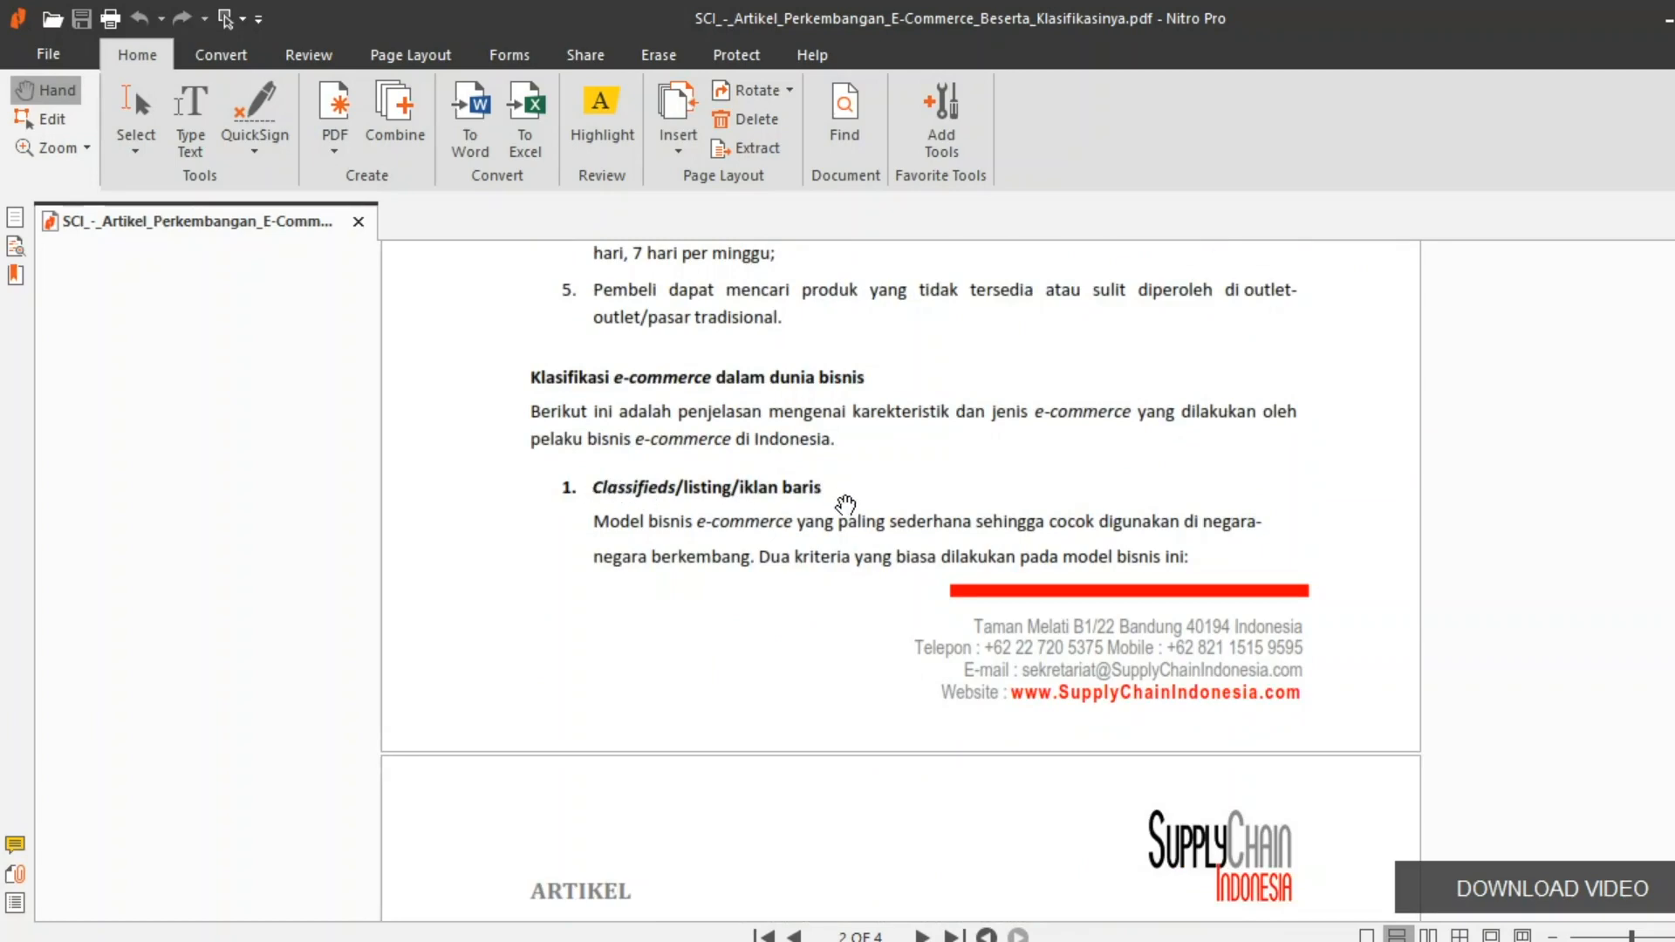
scroll(833, 515, down, 7)
scroll(821, 518, down, 4)
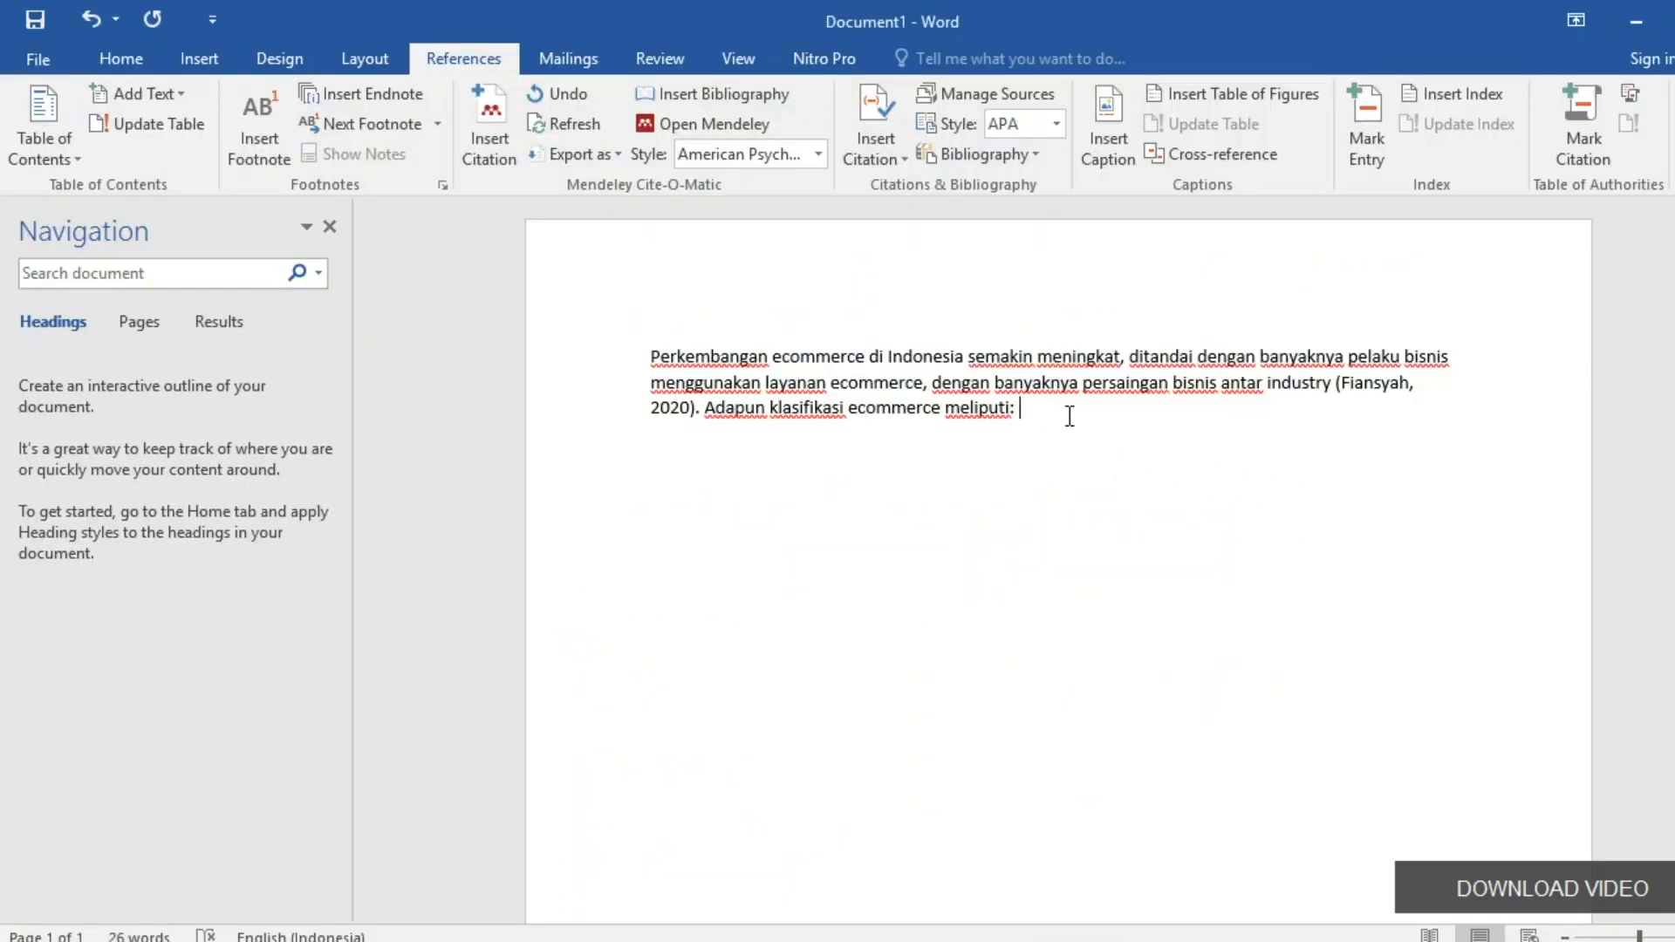
List the classifications 'iklan baris, marketplace, shoping mall', checking the PDF between items.
text(iklan baris, mart)
key(BackSpace)
text(ketplace,)
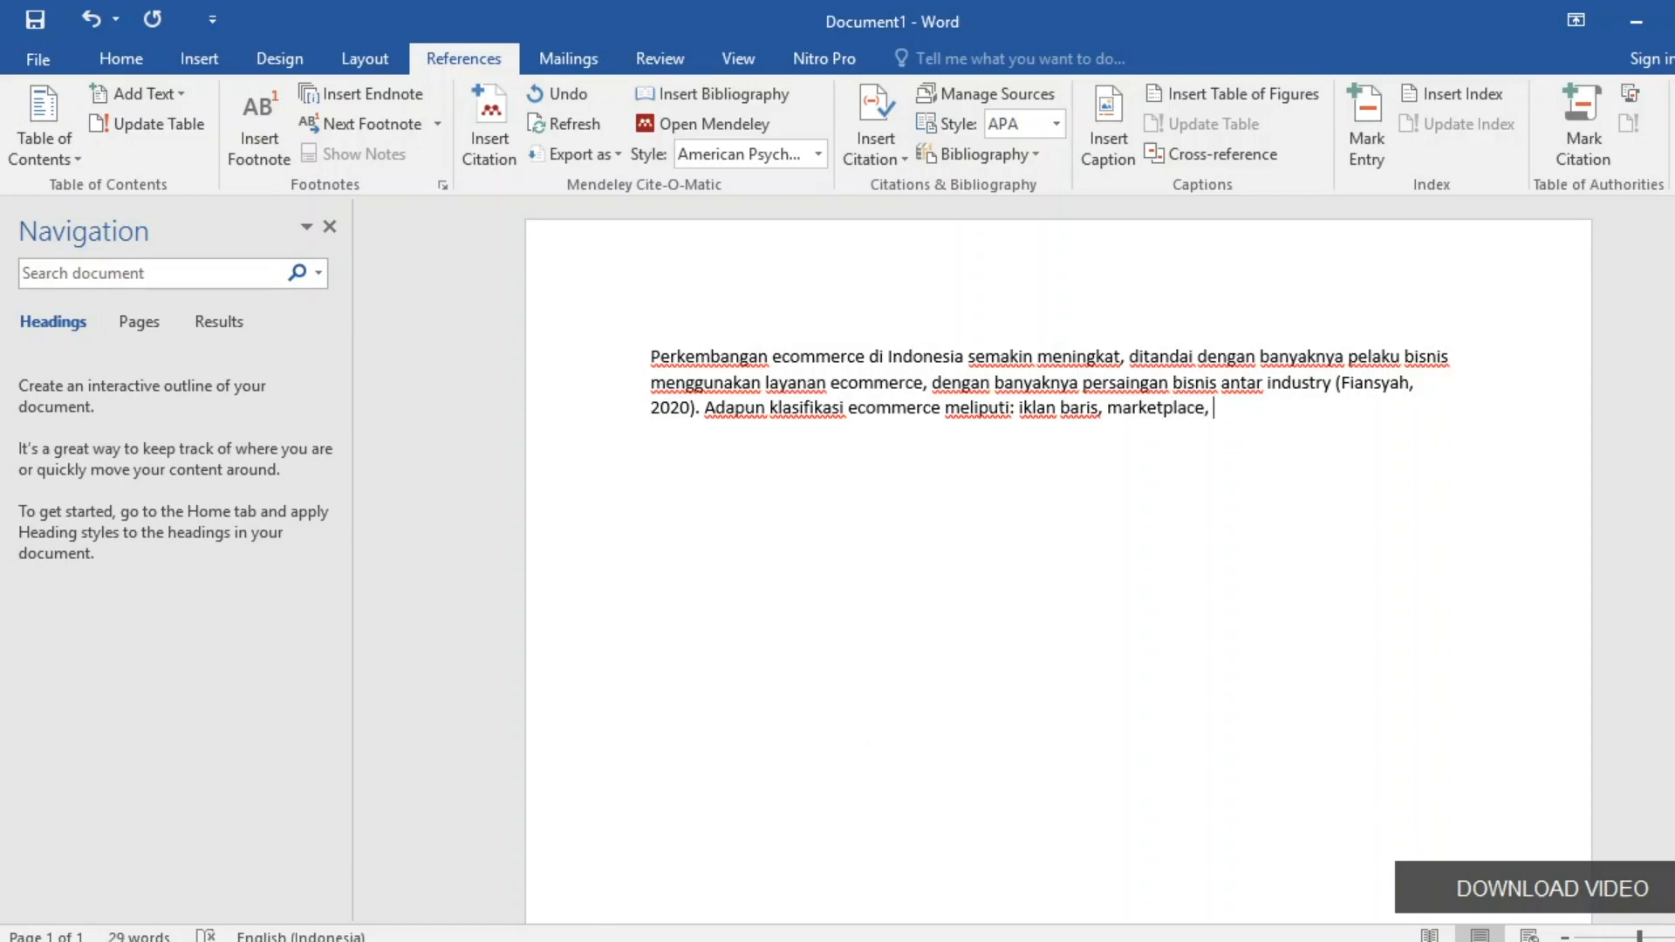
key(alt+Tab)
scroll(742, 750, down, 10)
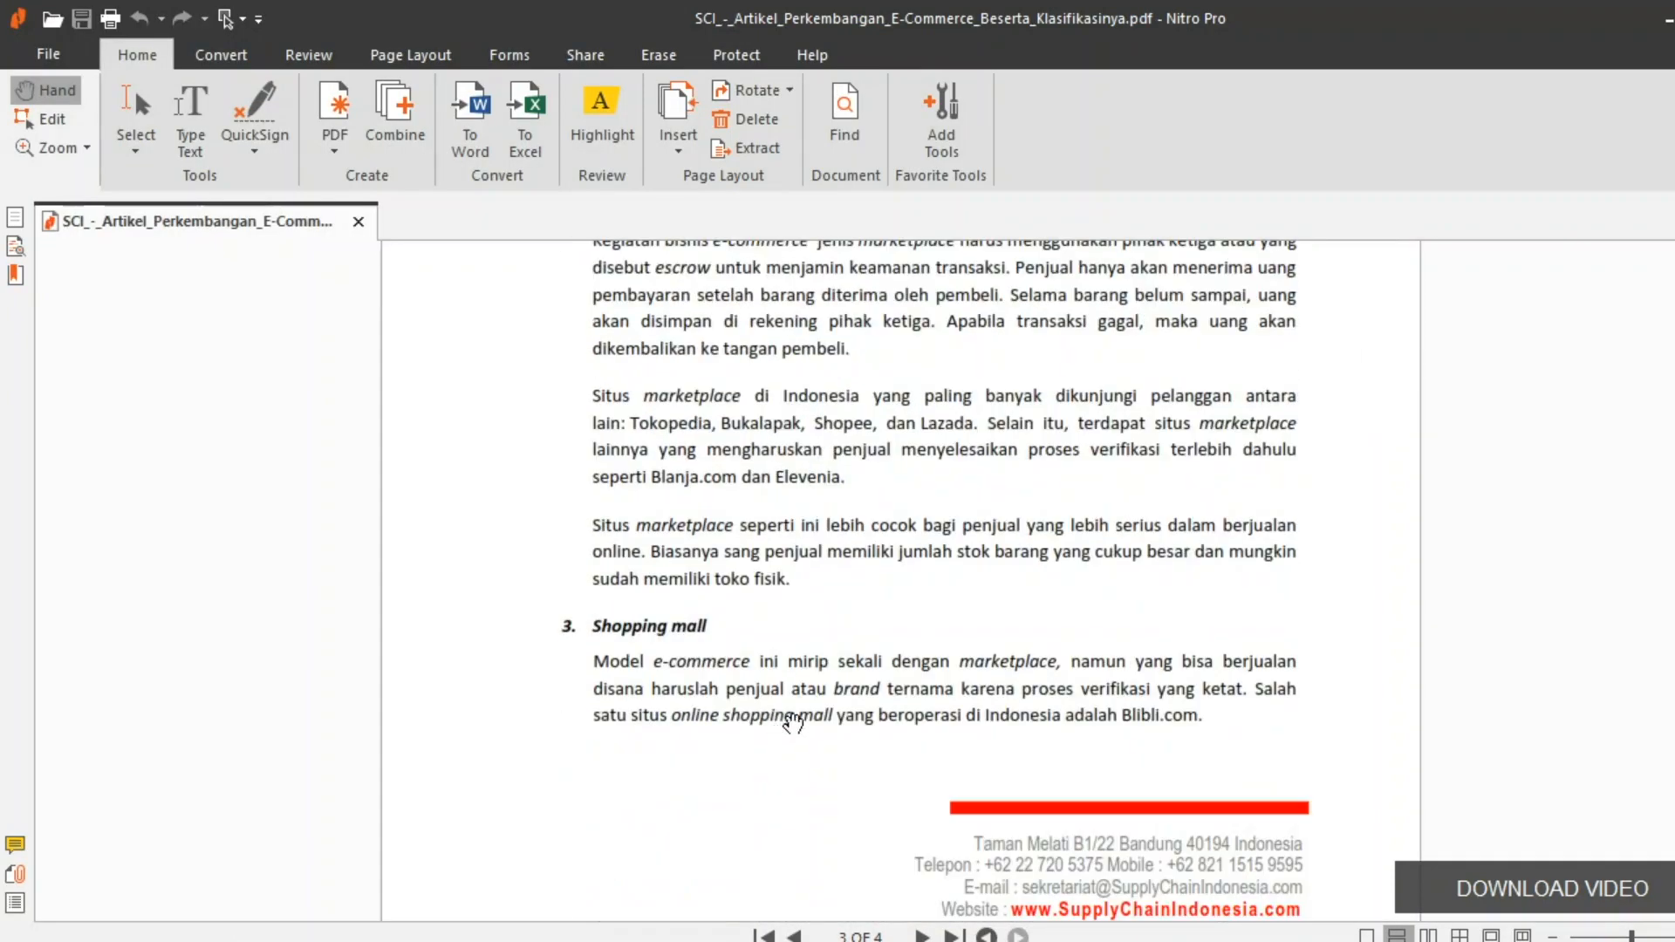
key(alt+Tab)
text(s)
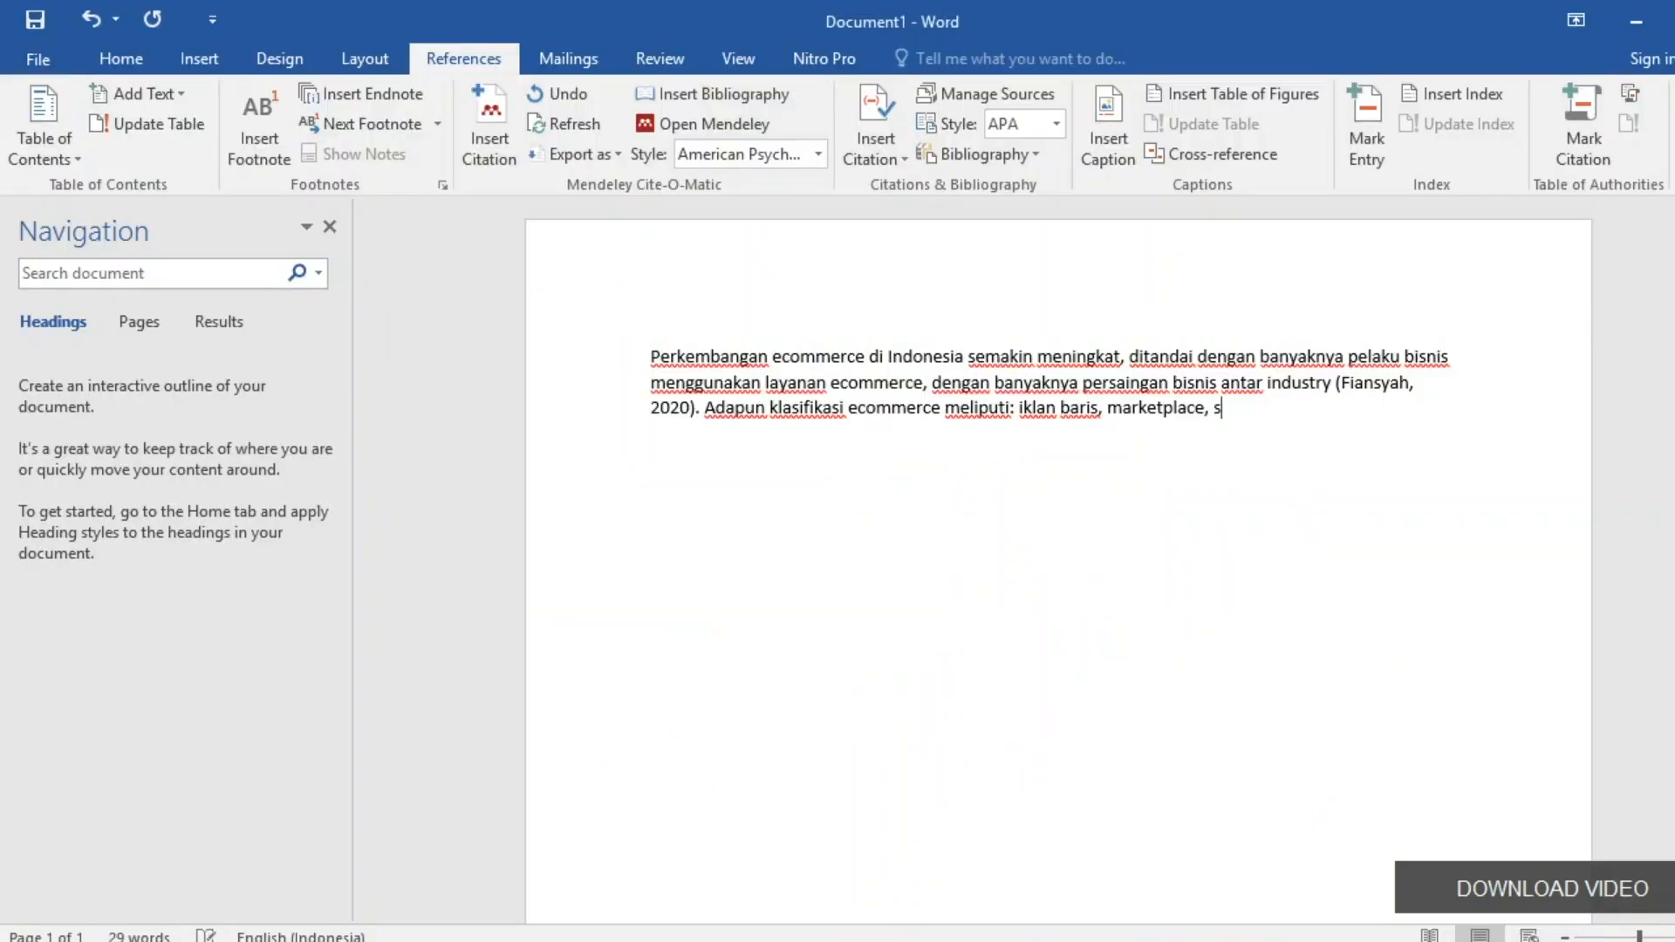
text(hoping mall,....)
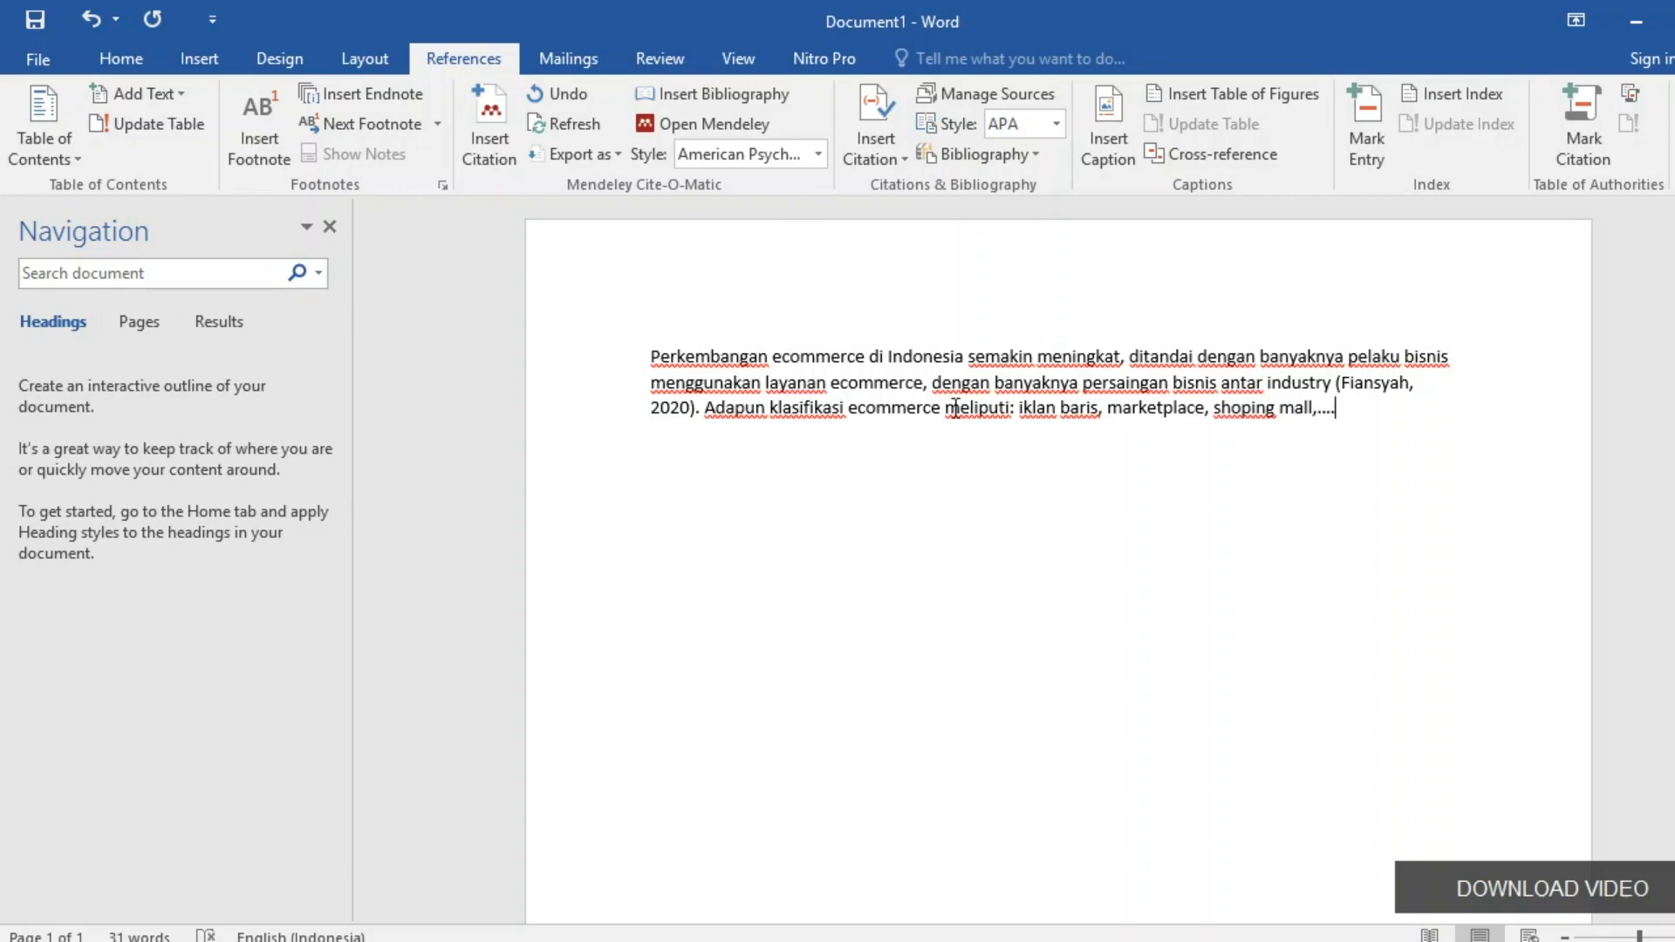
key(alt+Tab)
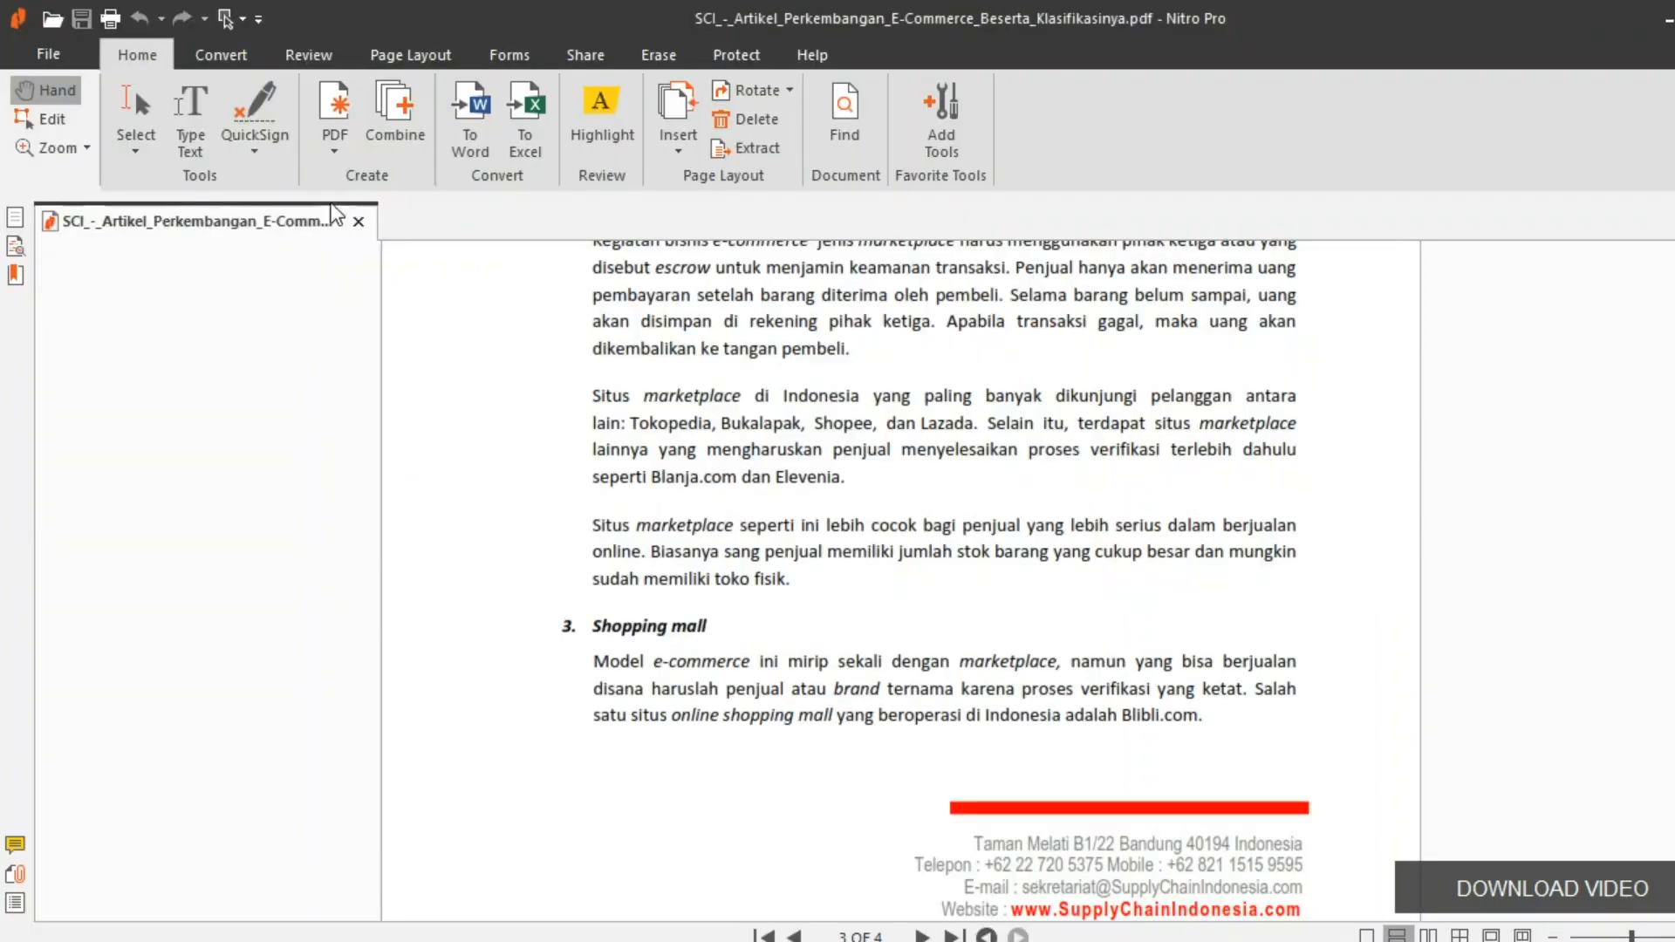
key(alt+Tab)
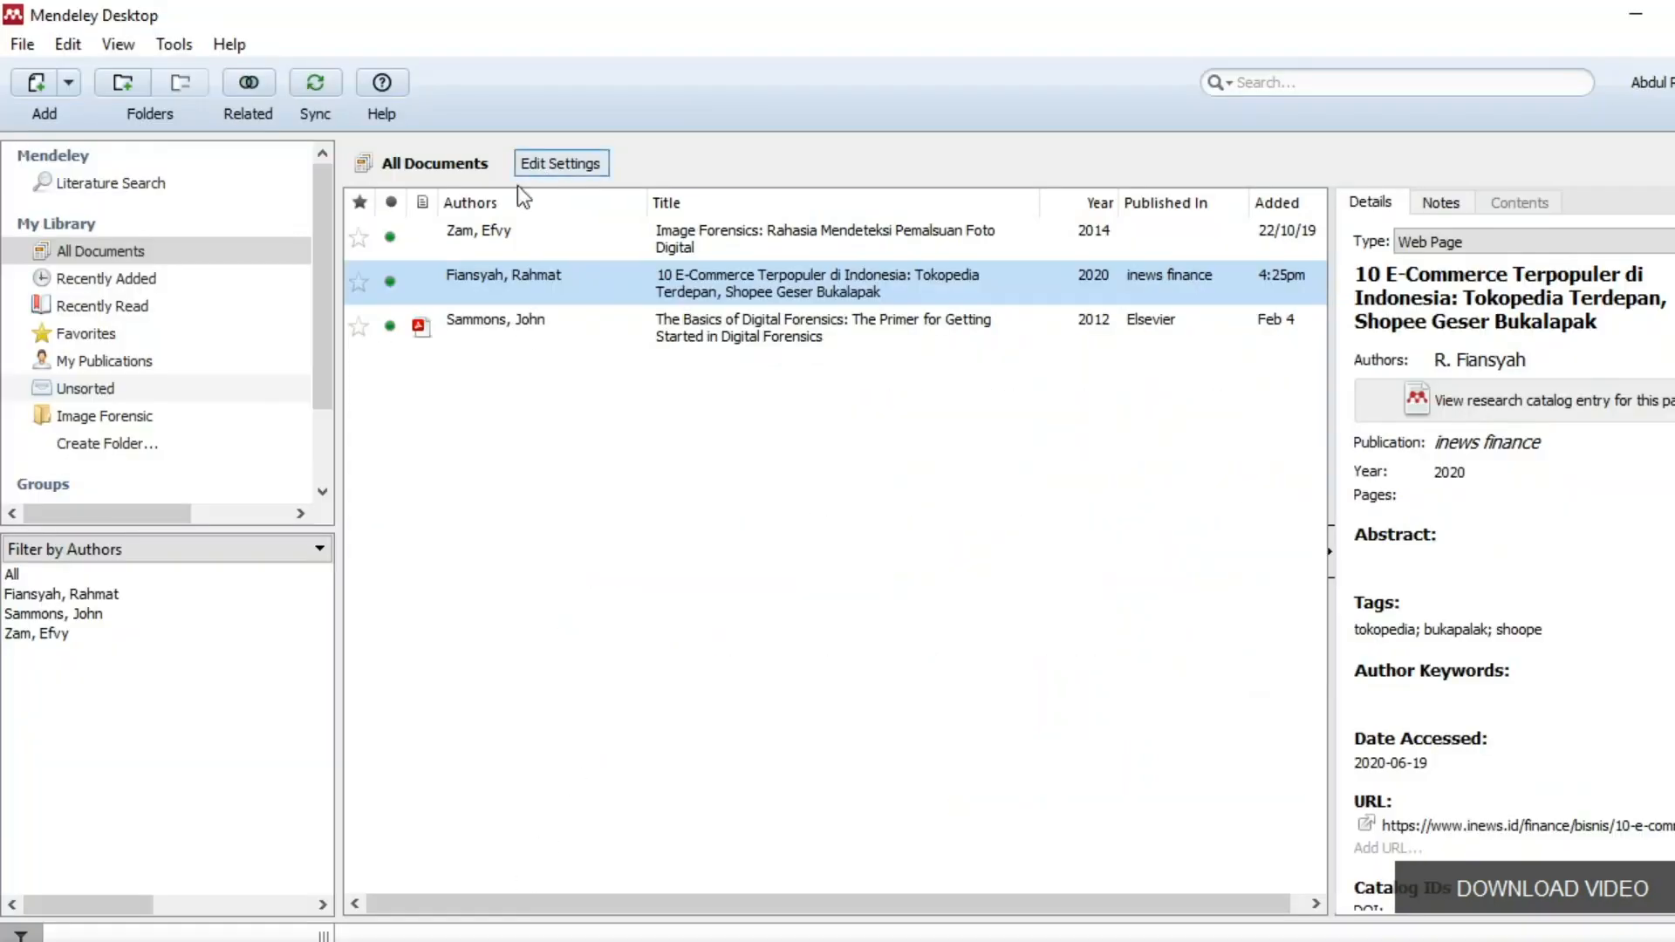
Add the 'Perkembangan E-Commerce Beserta Klasifikasinya' PDF from Downloads > Documents via Add Files.
key(alt+Tab)
key(alt+Tab)
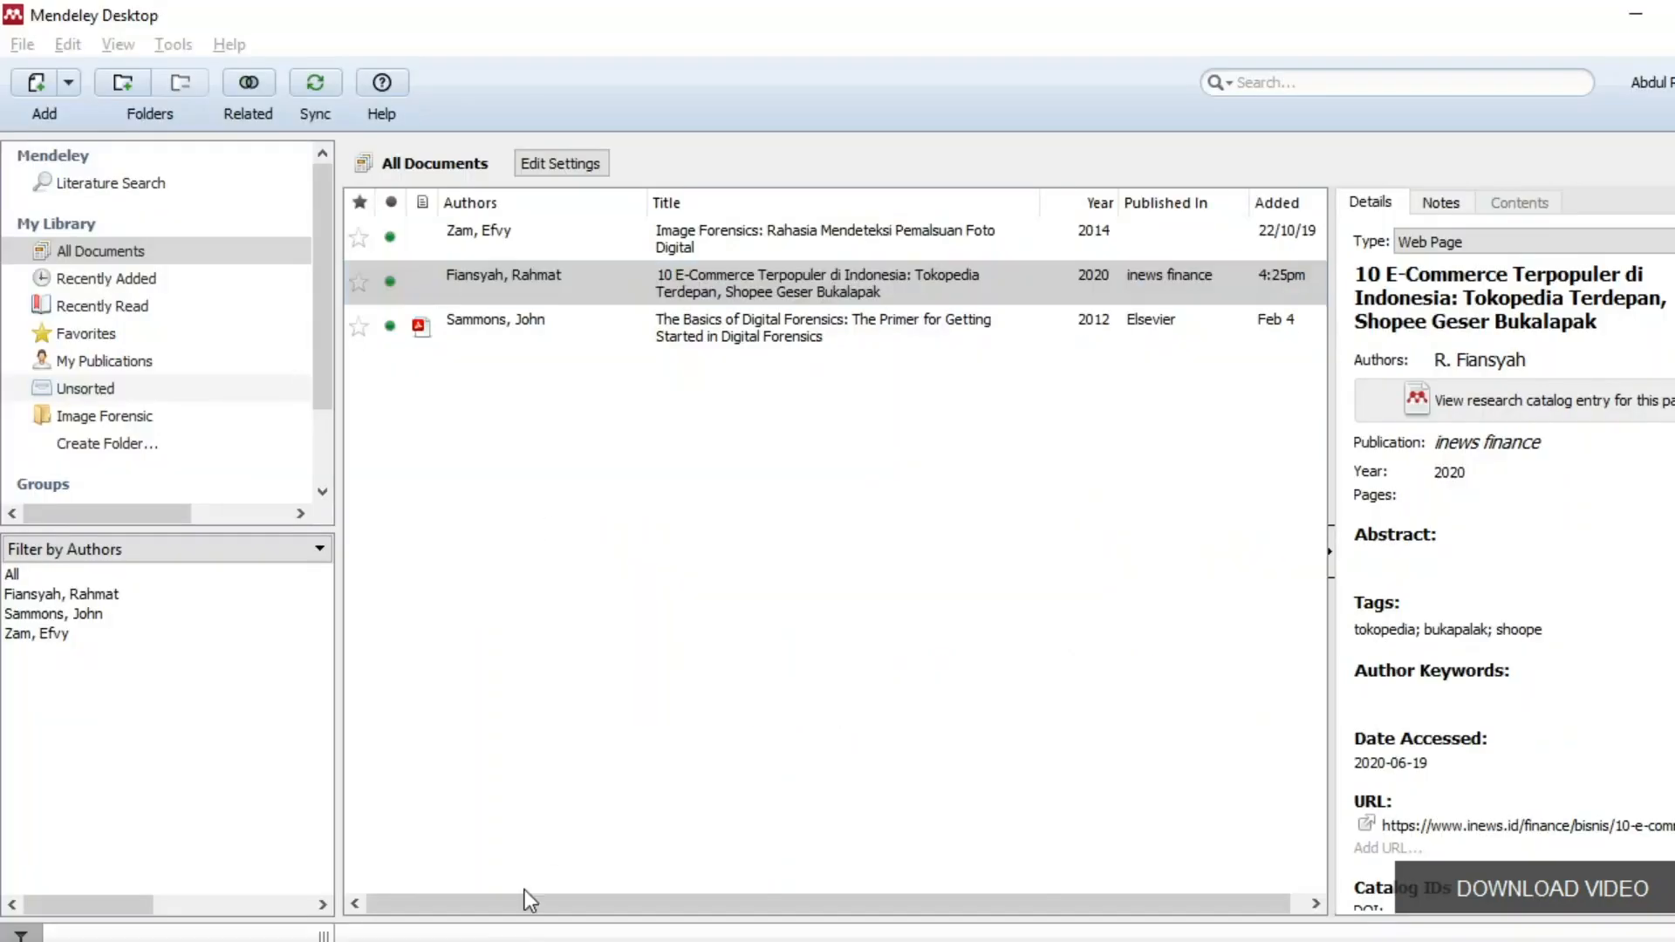
click(70, 87)
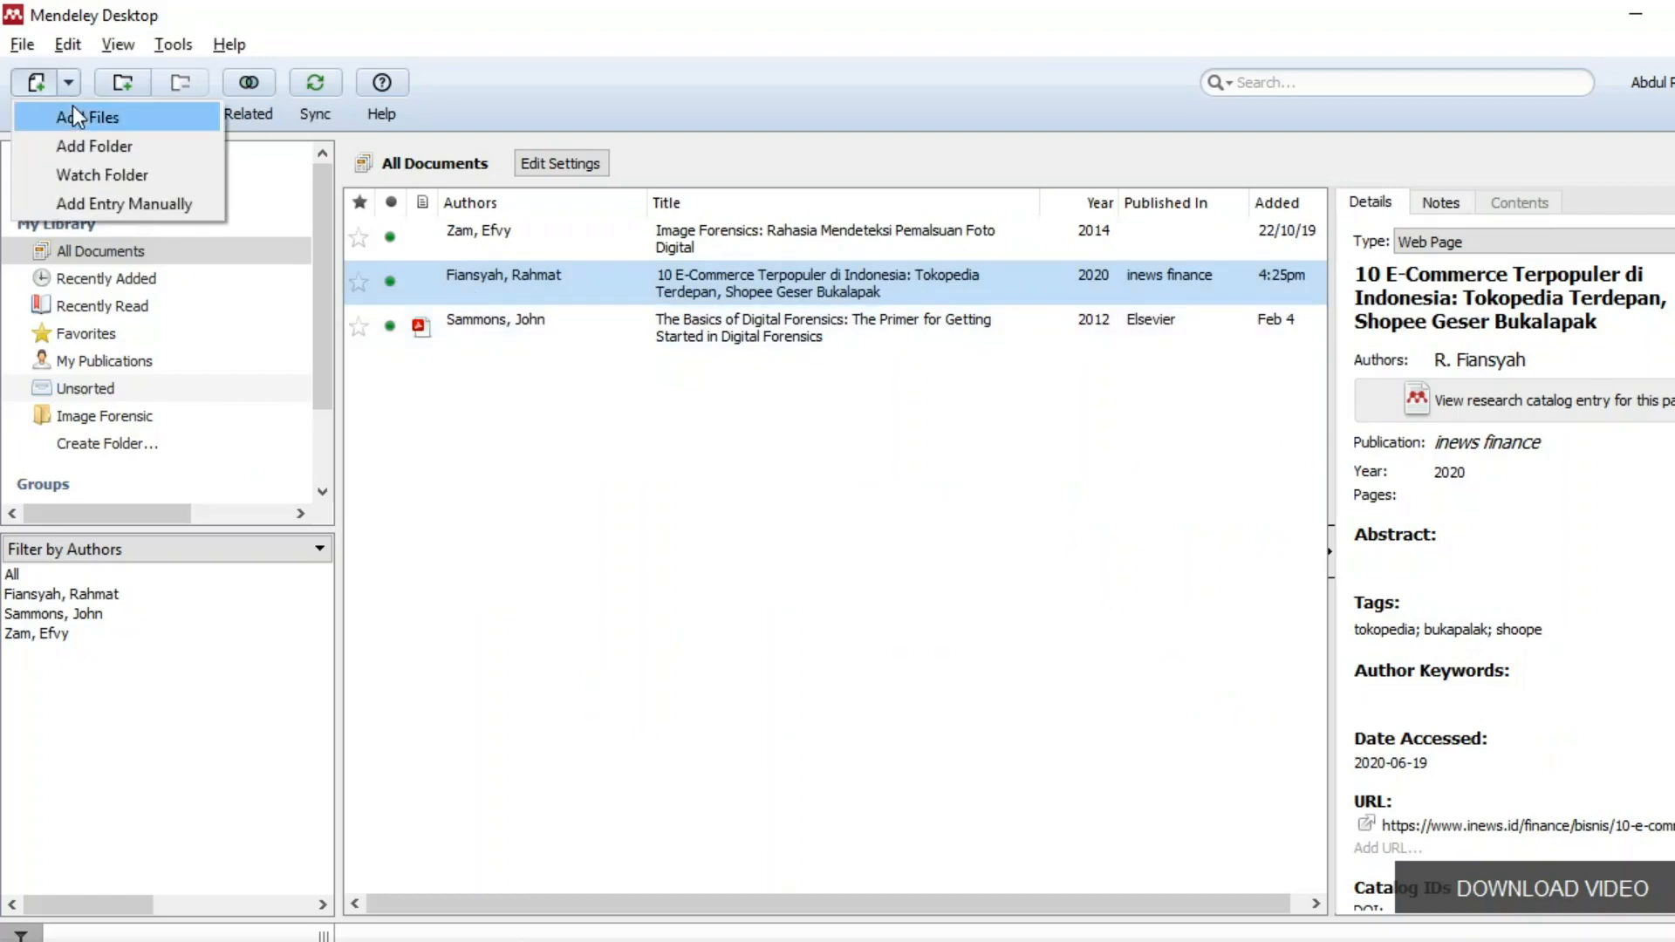
click(76, 112)
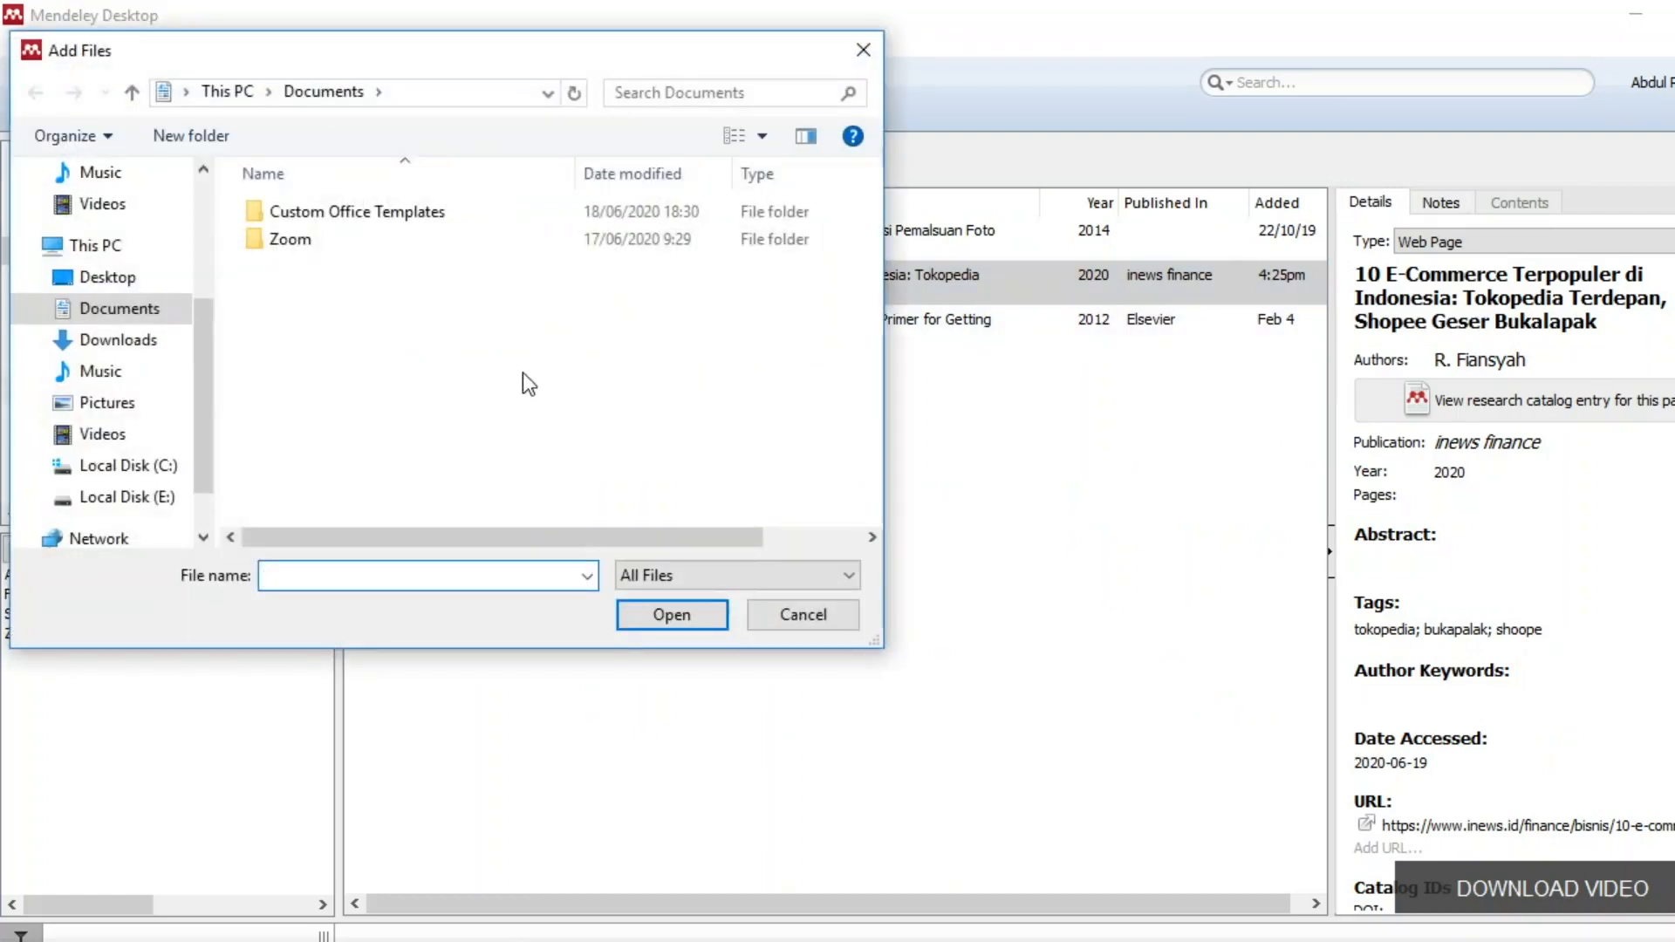
click(131, 348)
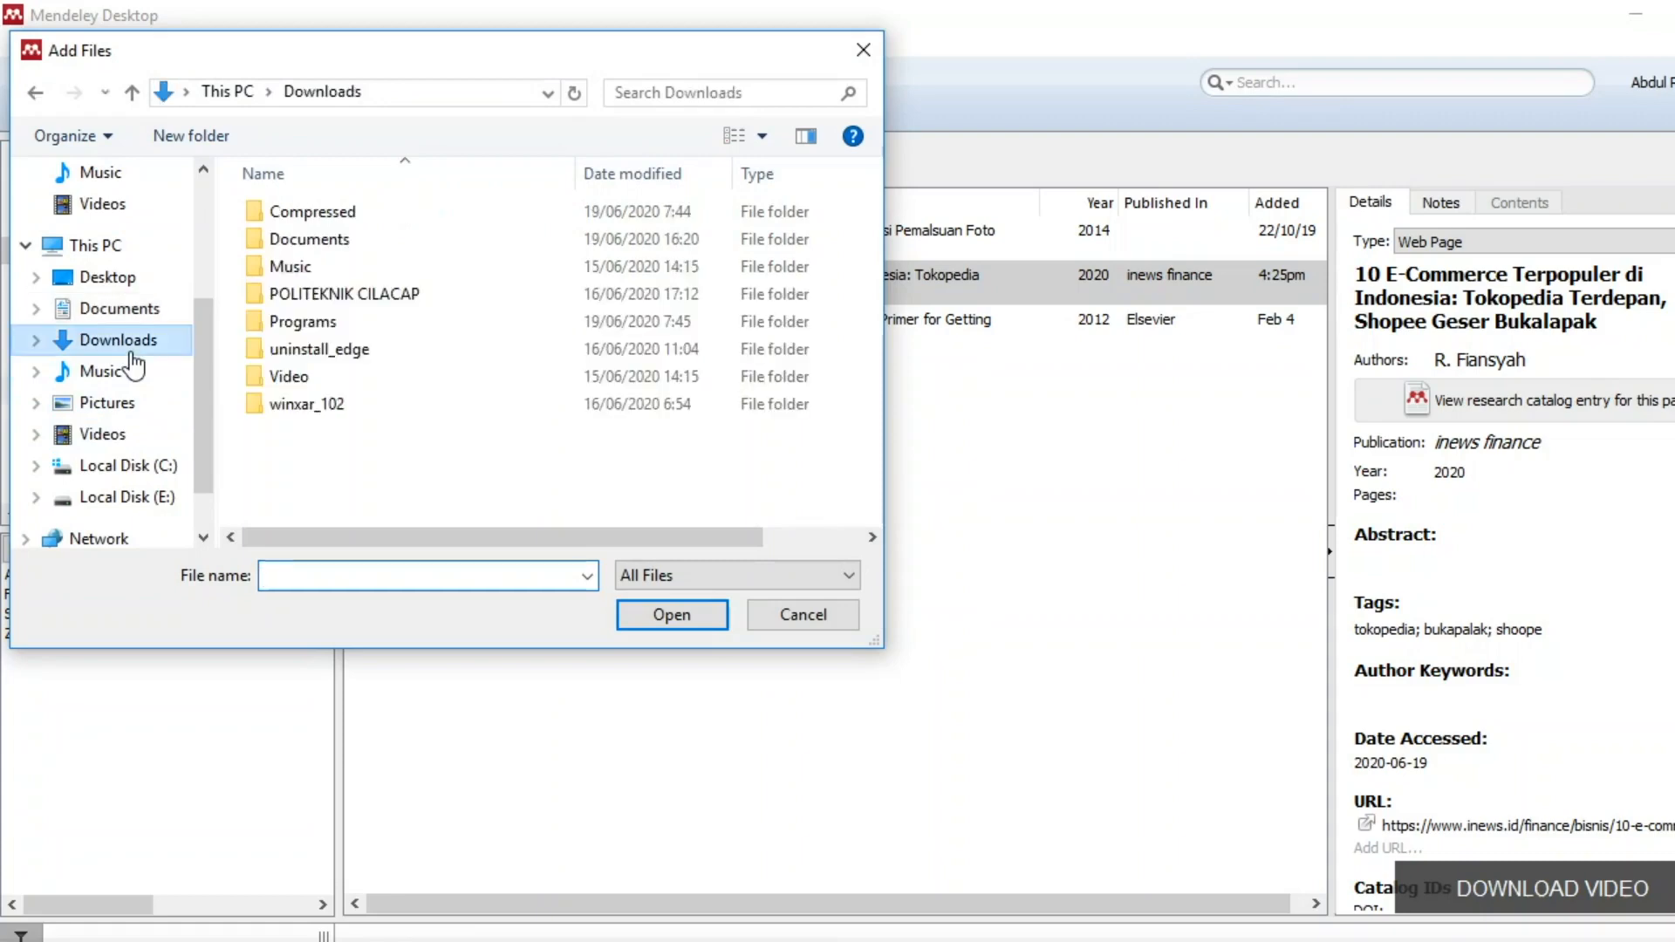
double_click(296, 239)
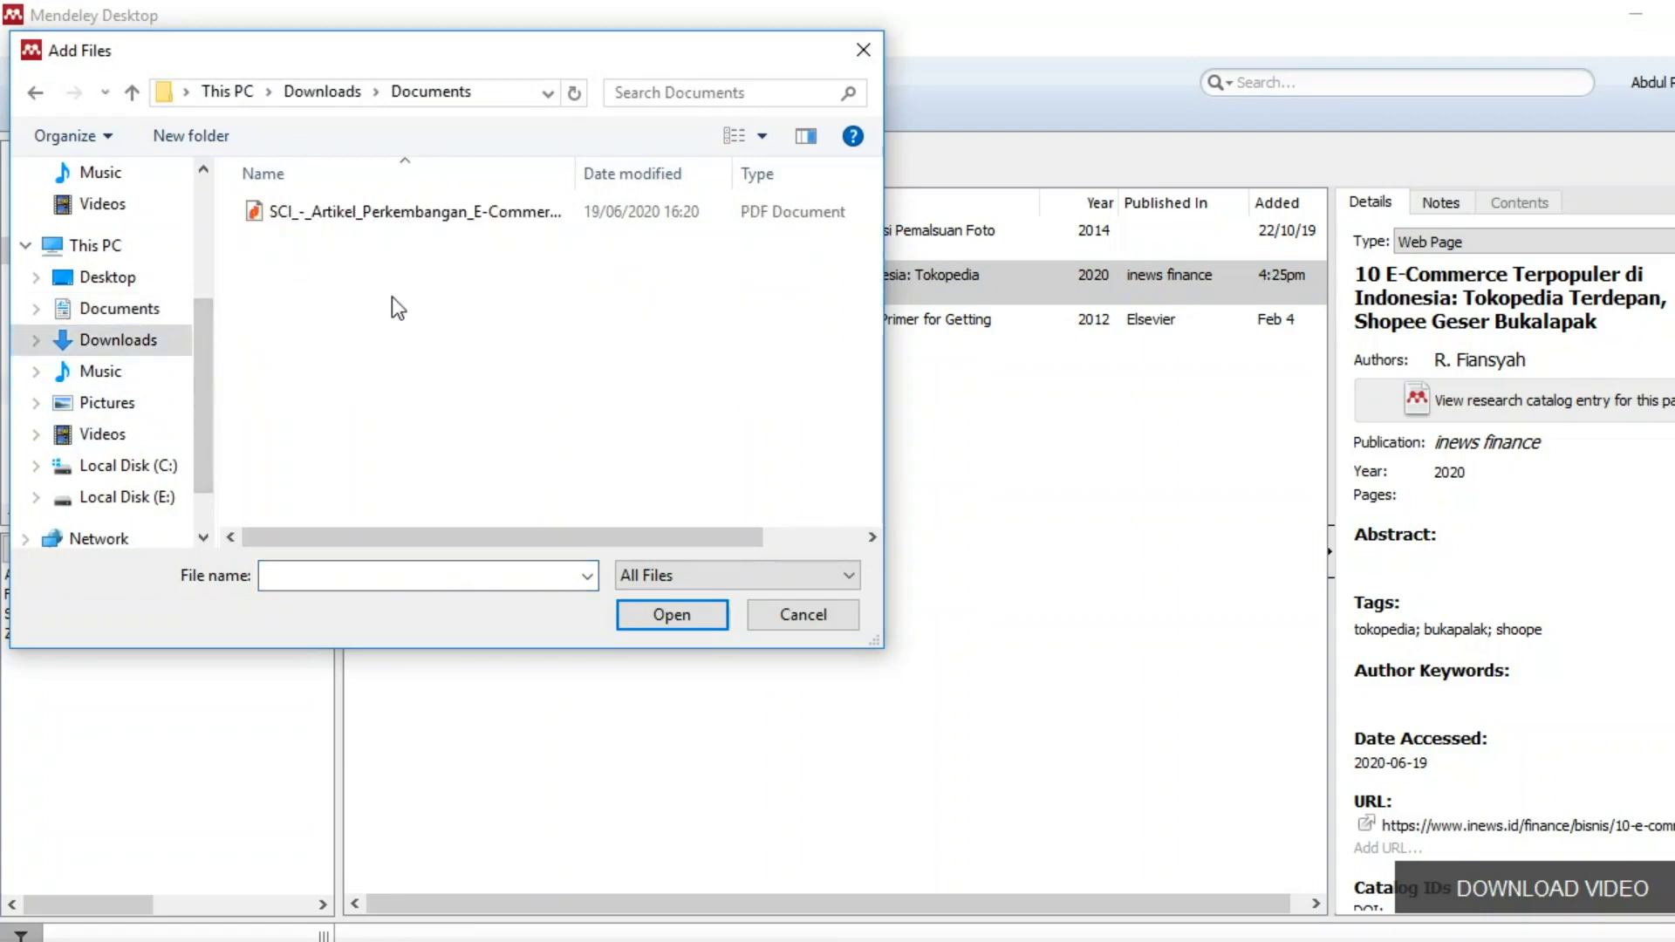
click(409, 216)
click(672, 614)
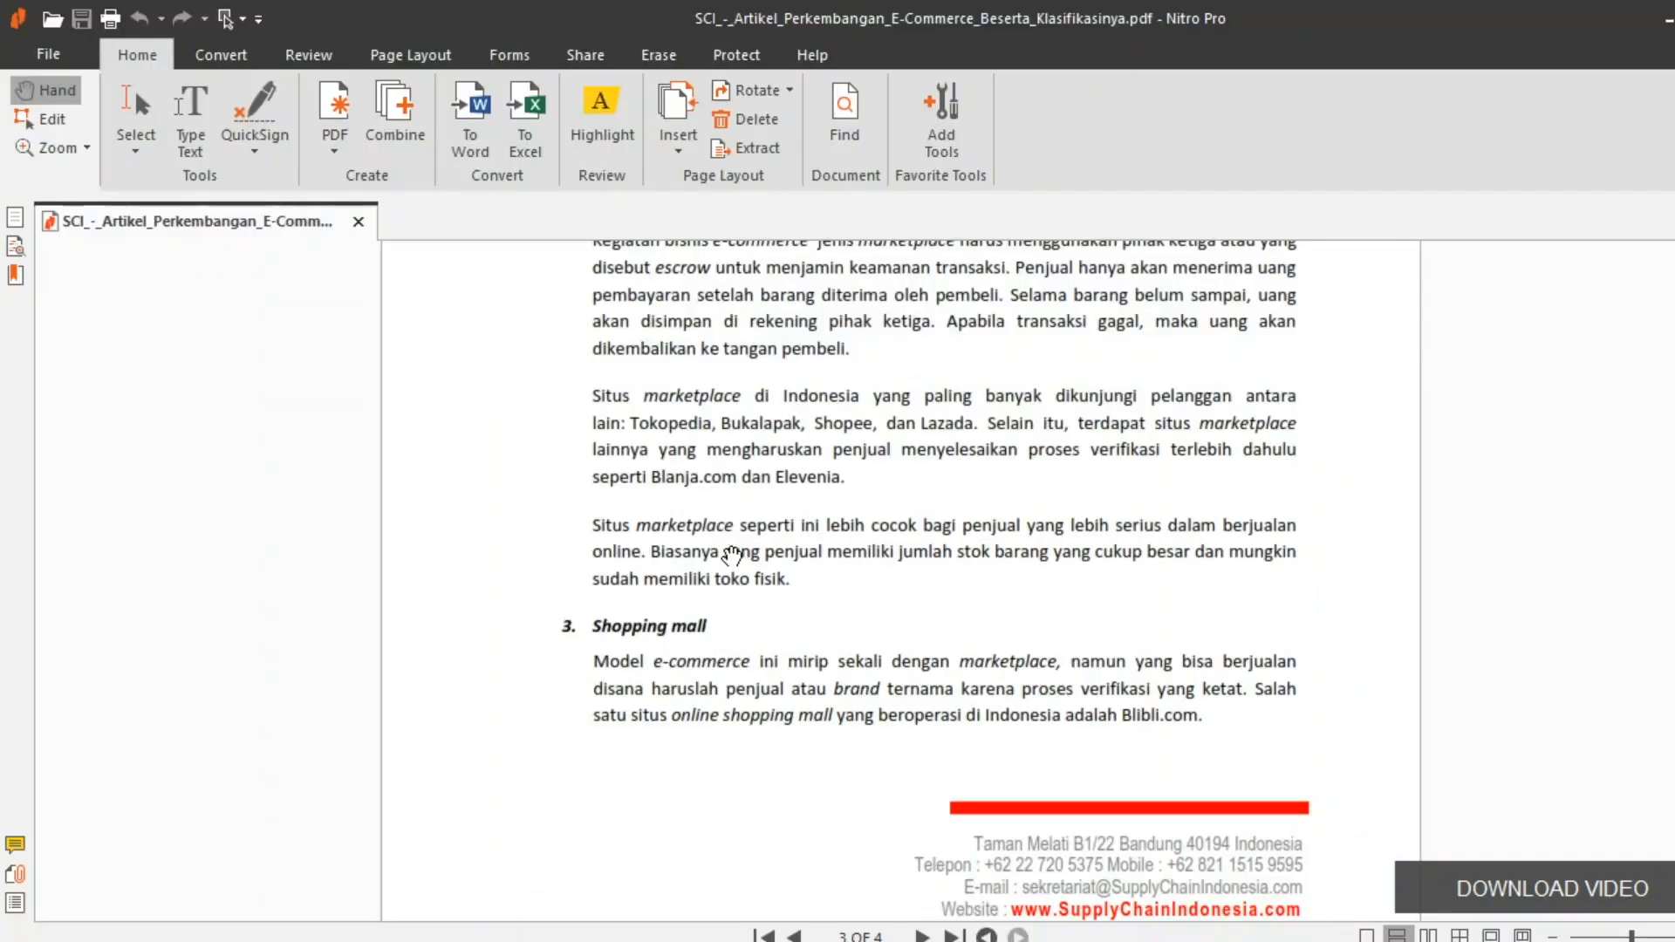
Scroll through pages 1–3 of the e-commerce PDF and back to page 1.
scroll(728, 532, up, 15)
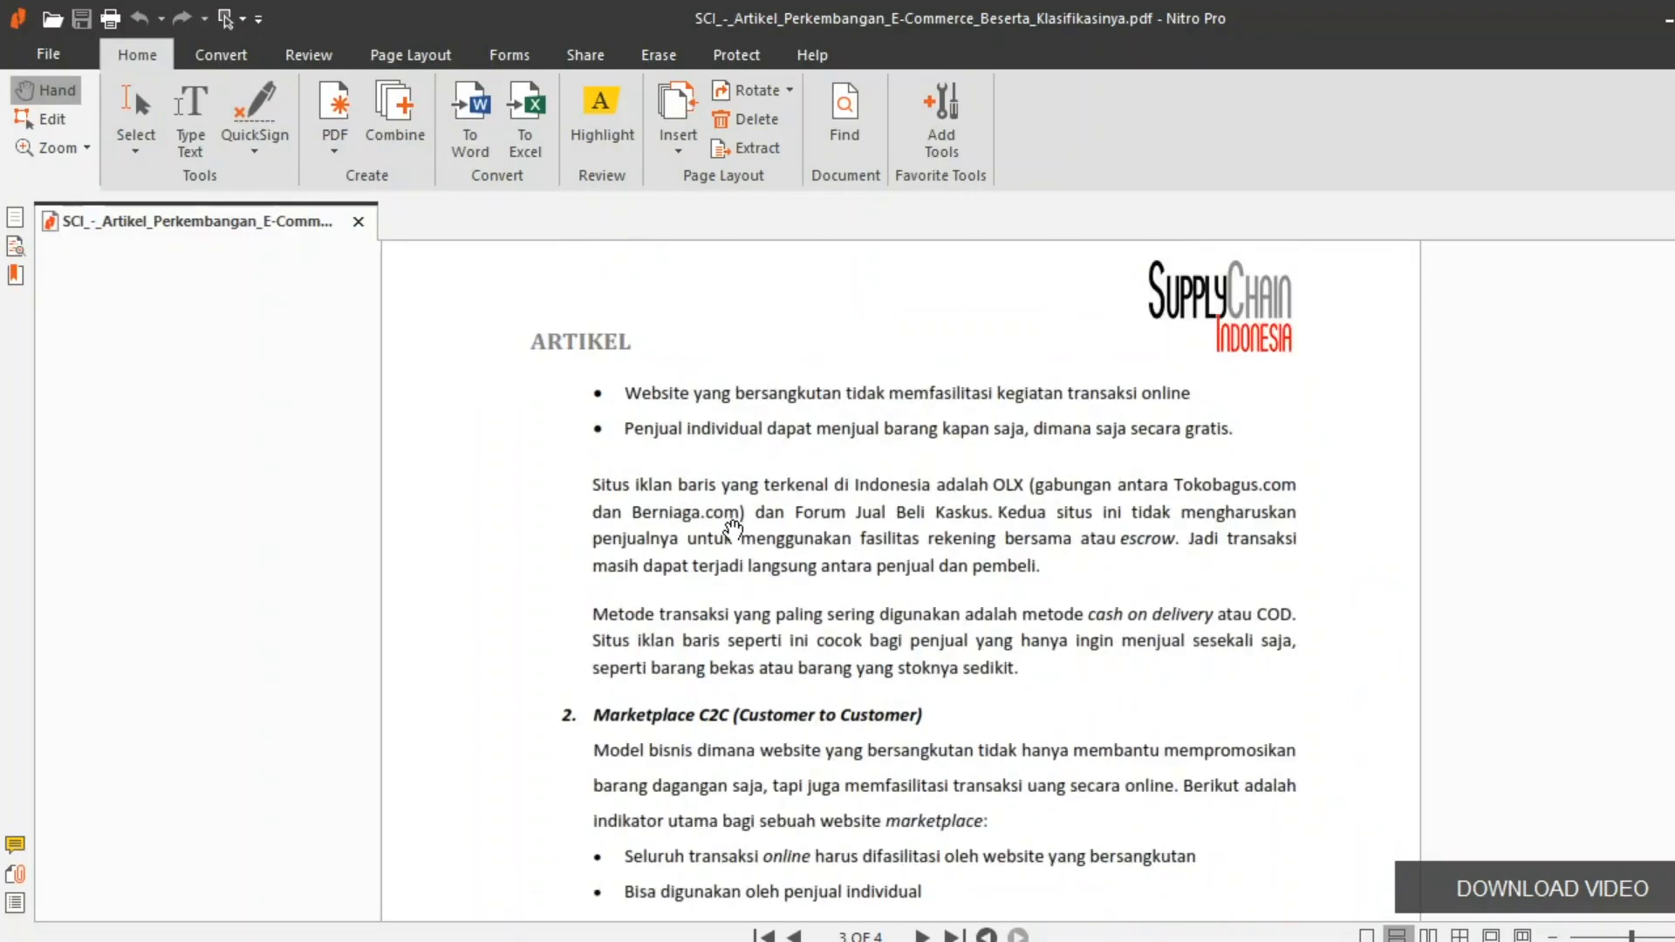
scroll(727, 533, up, 8)
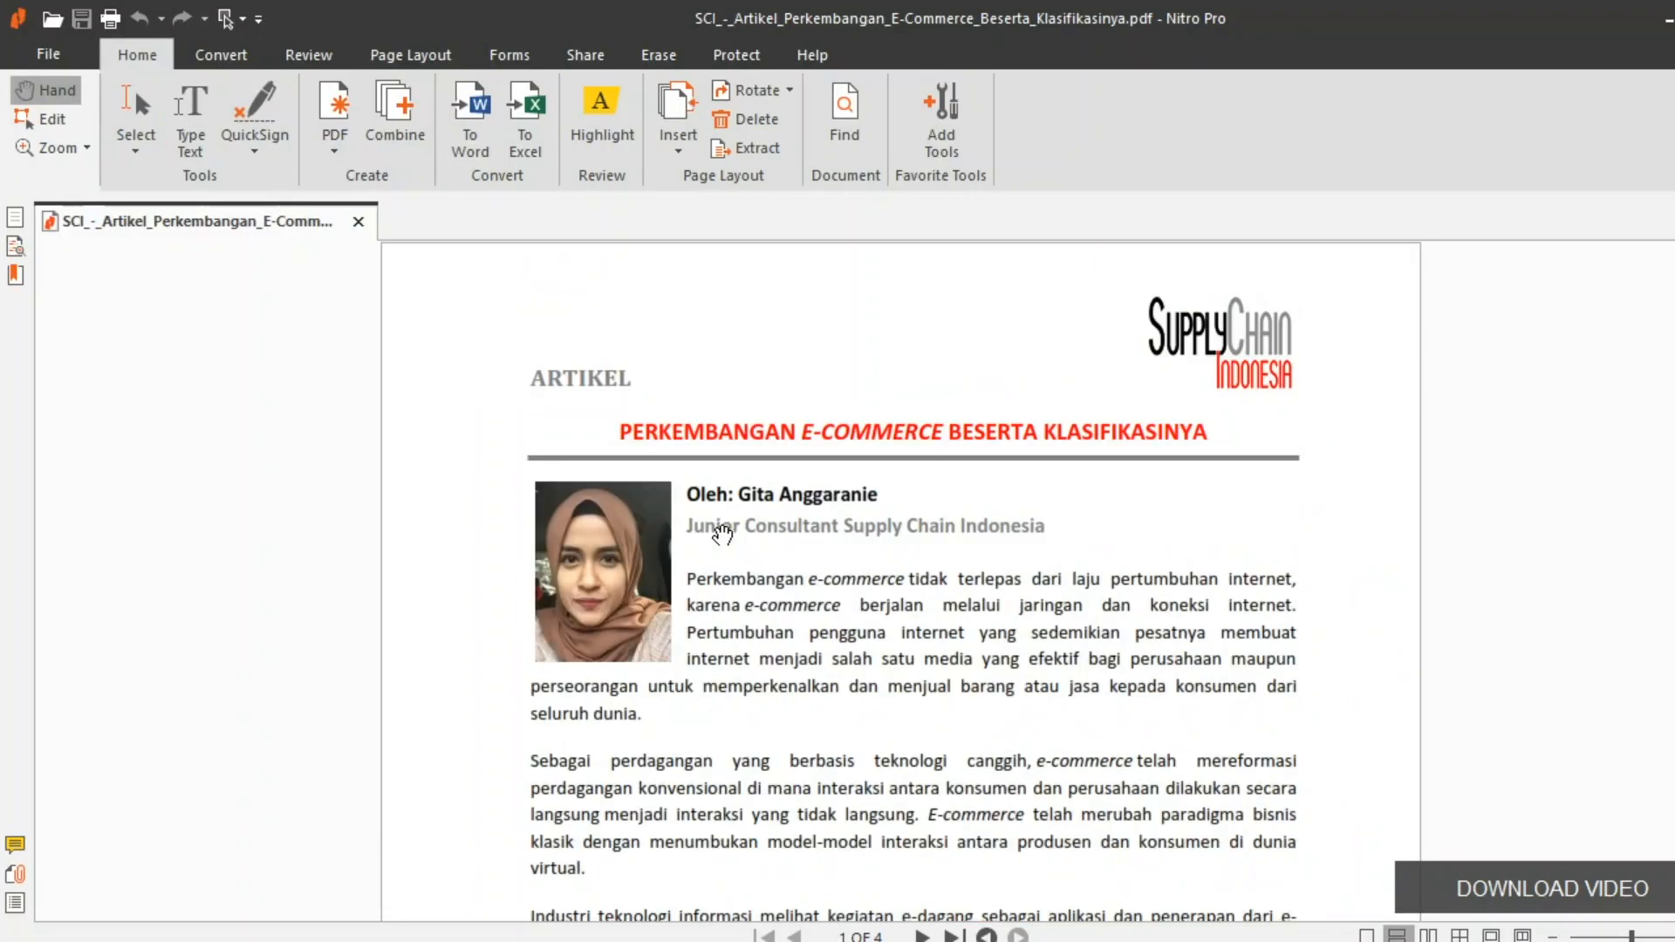
scroll(914, 622, down, 9)
scroll(913, 622, down, 8)
scroll(917, 627, up, 7)
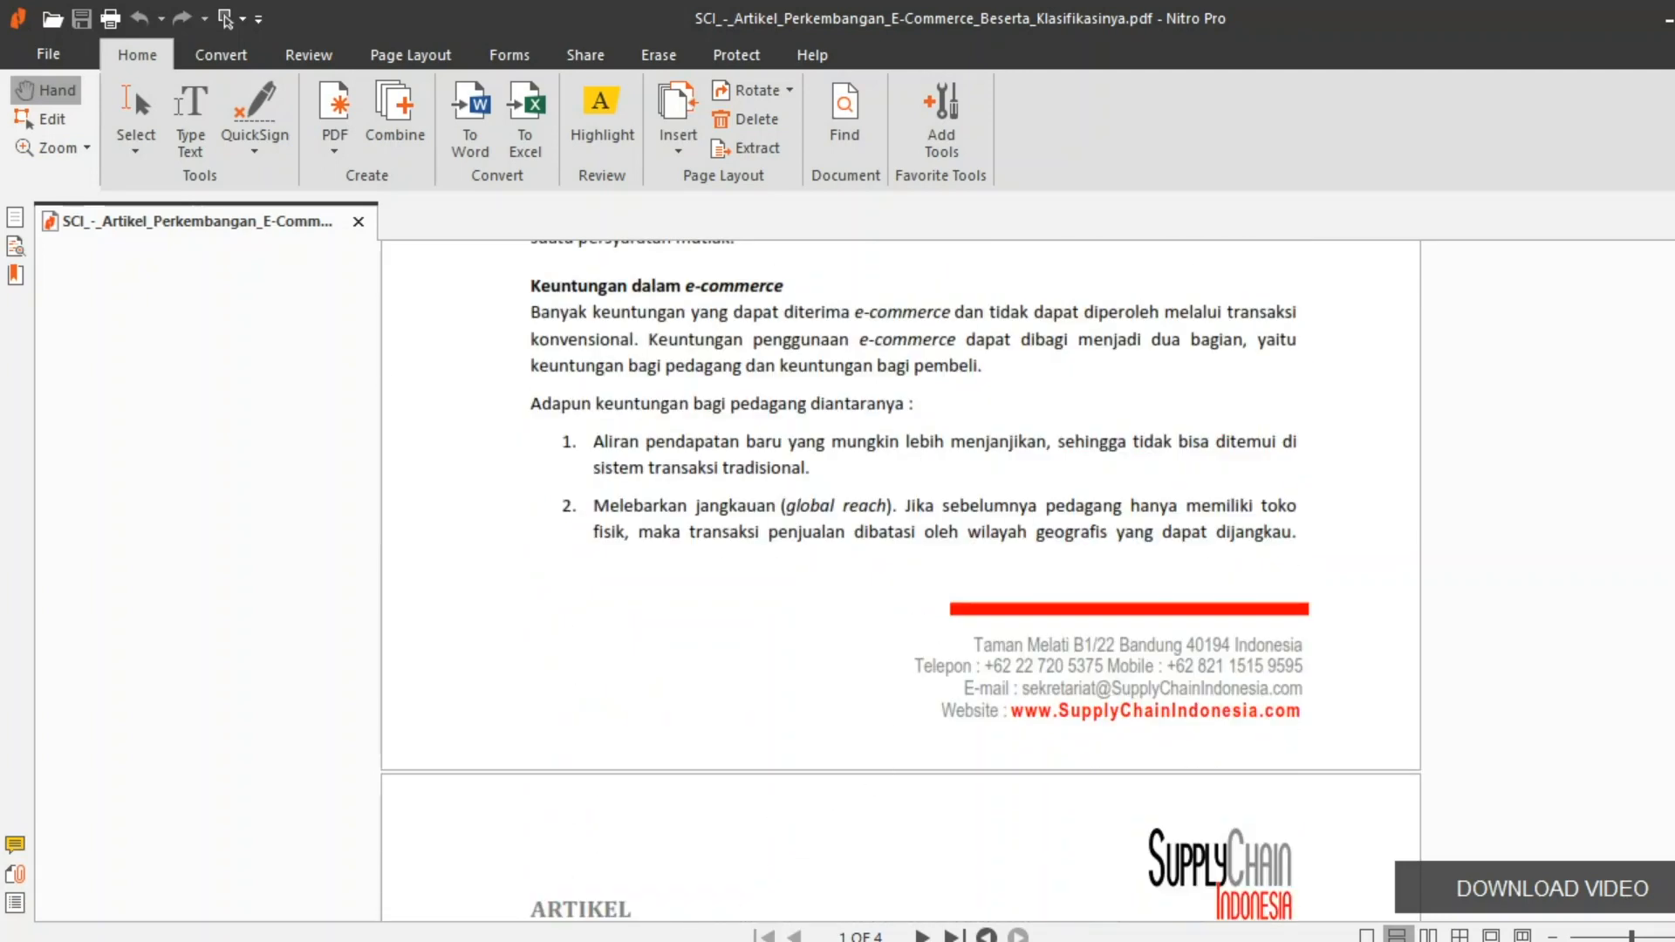
key(alt+Tab)
Scroll through the Google results for 'laju perkembangan ecommerce di indonesia'.
click(197, 25)
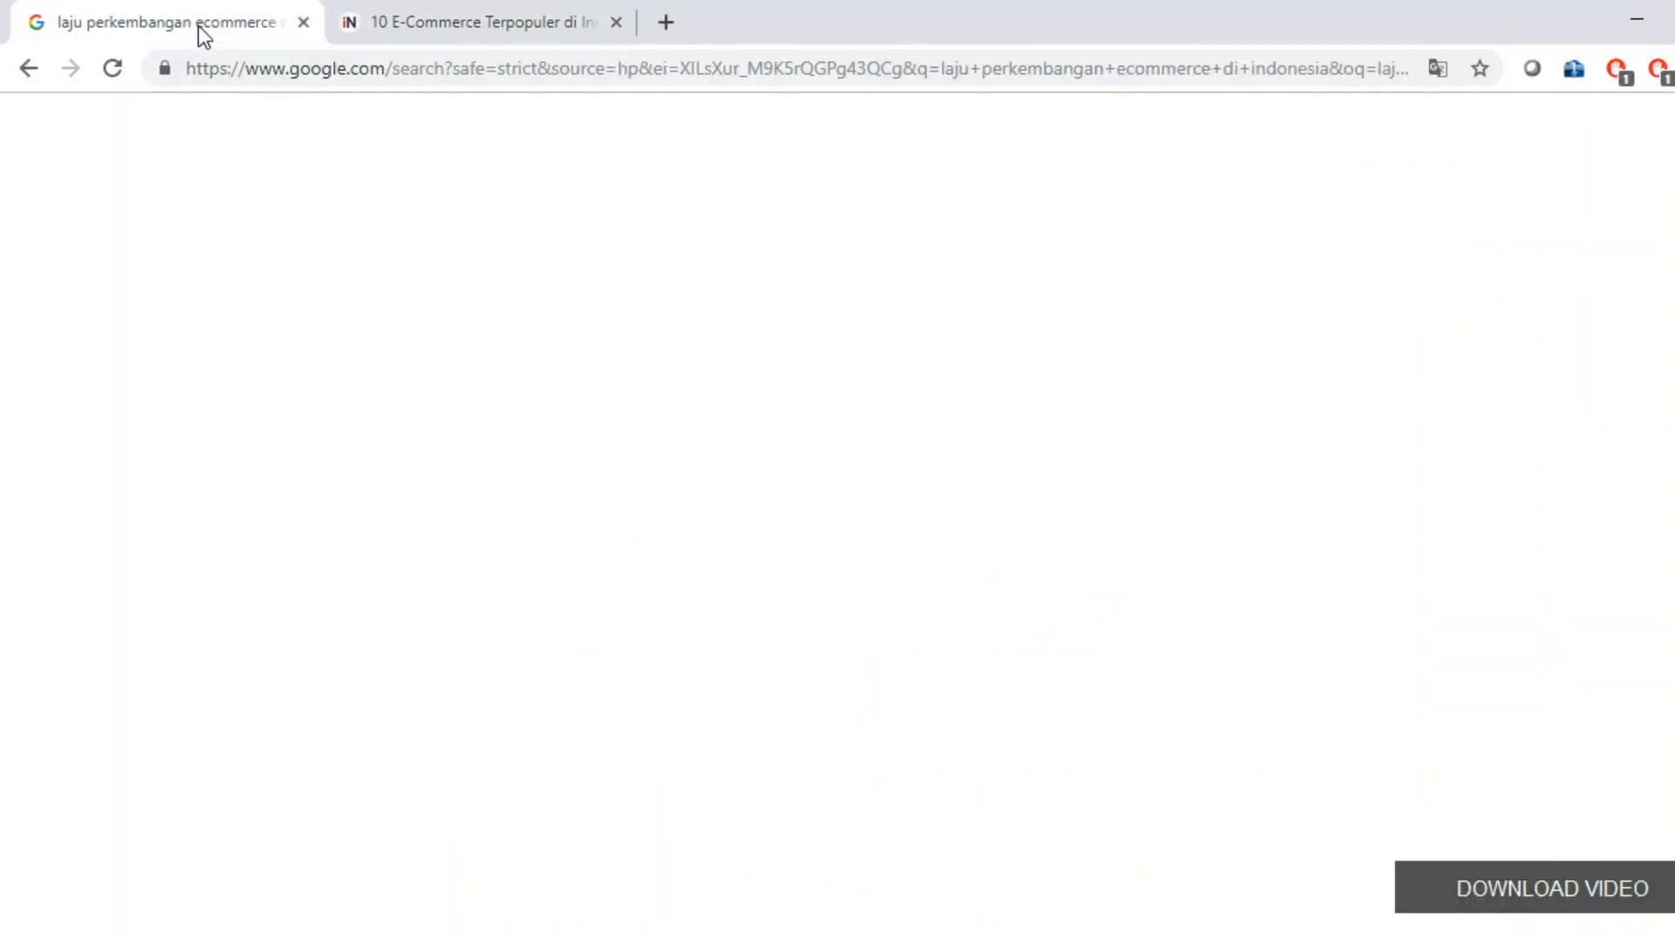
scroll(519, 480, up, 3)
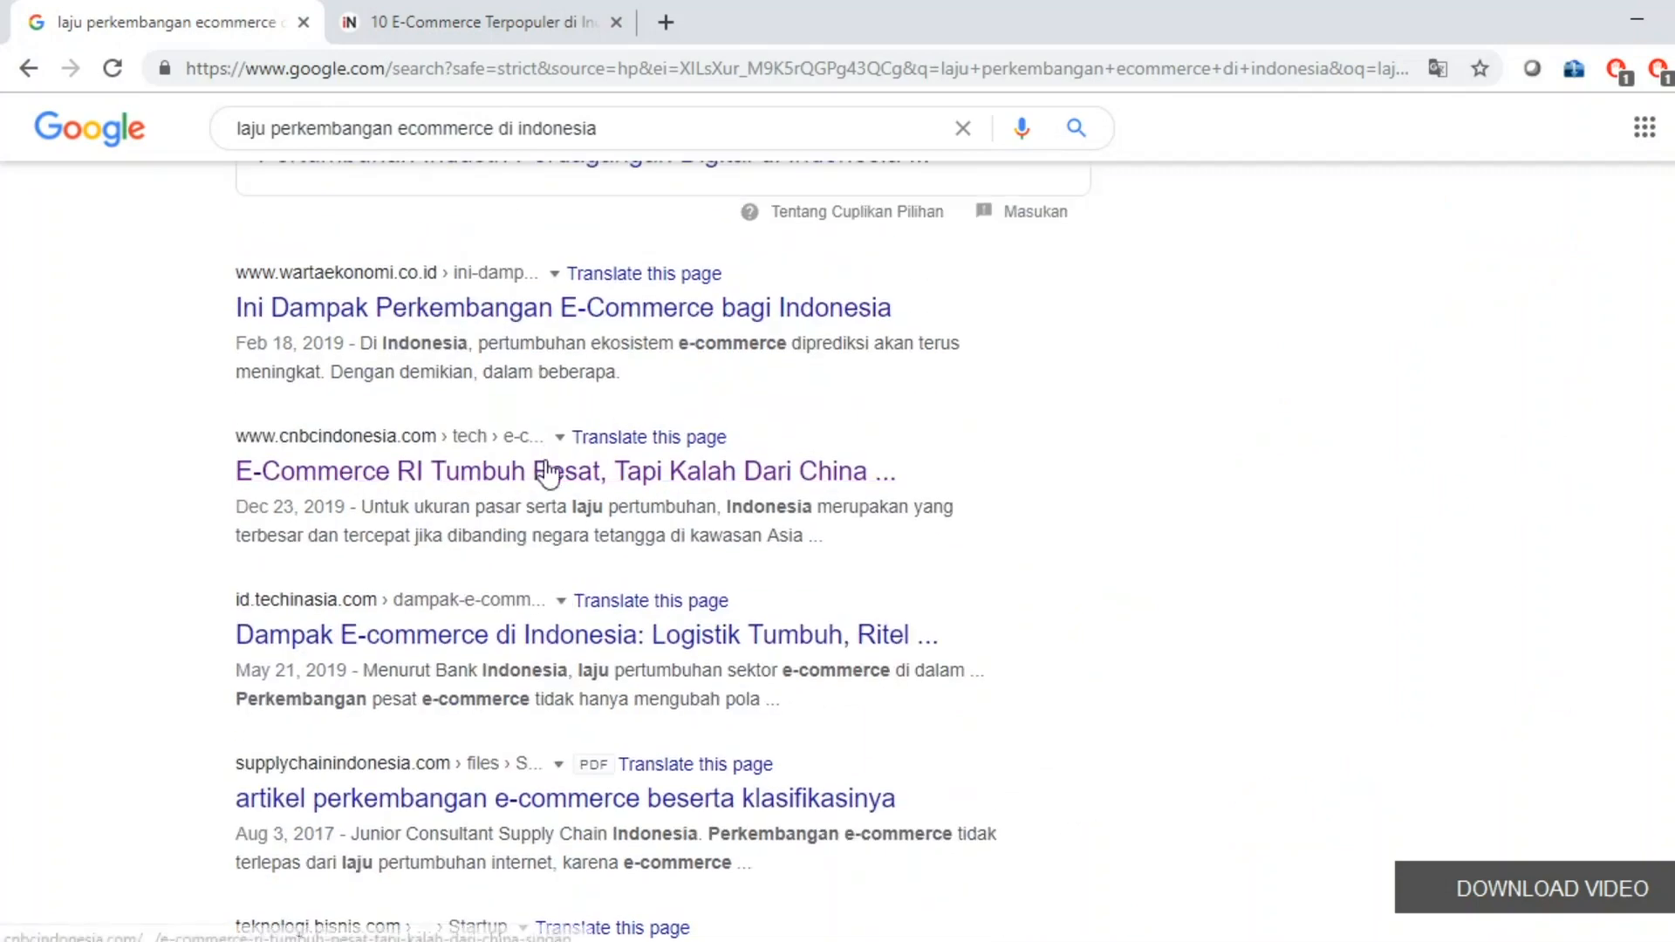
scroll(541, 627, up, 6)
scroll(702, 489, down, 10)
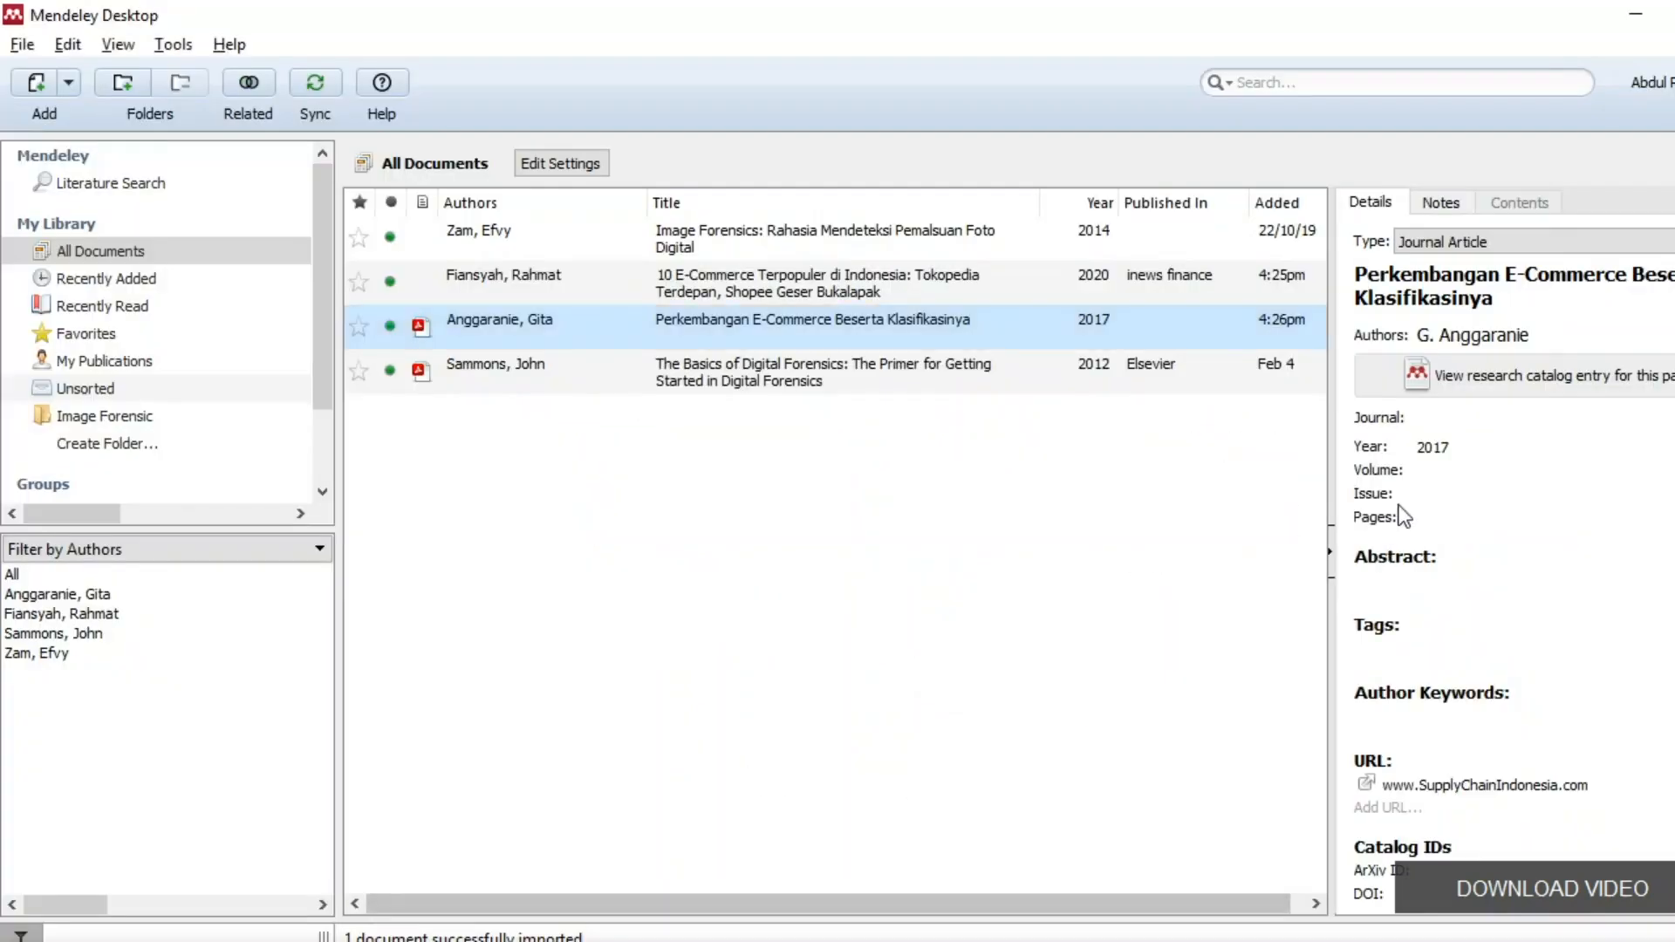
Select the Anggaranie, Gita 2017 reference and review its Details panel, including the URL.
click(1459, 471)
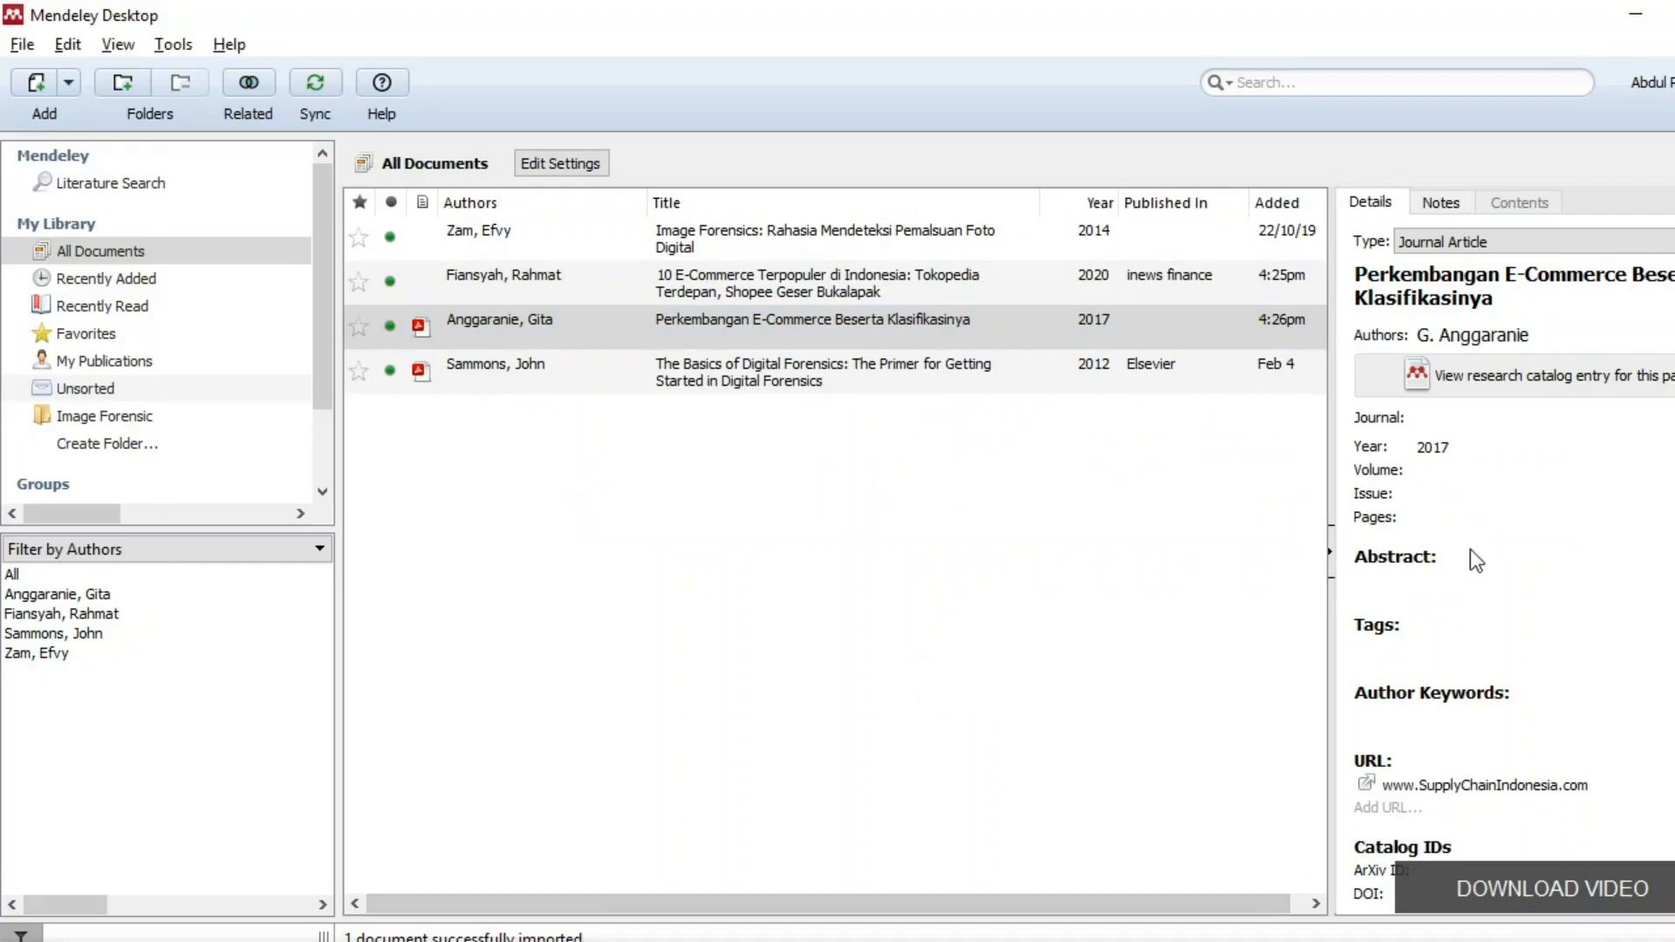
scroll(1474, 558, down, 2)
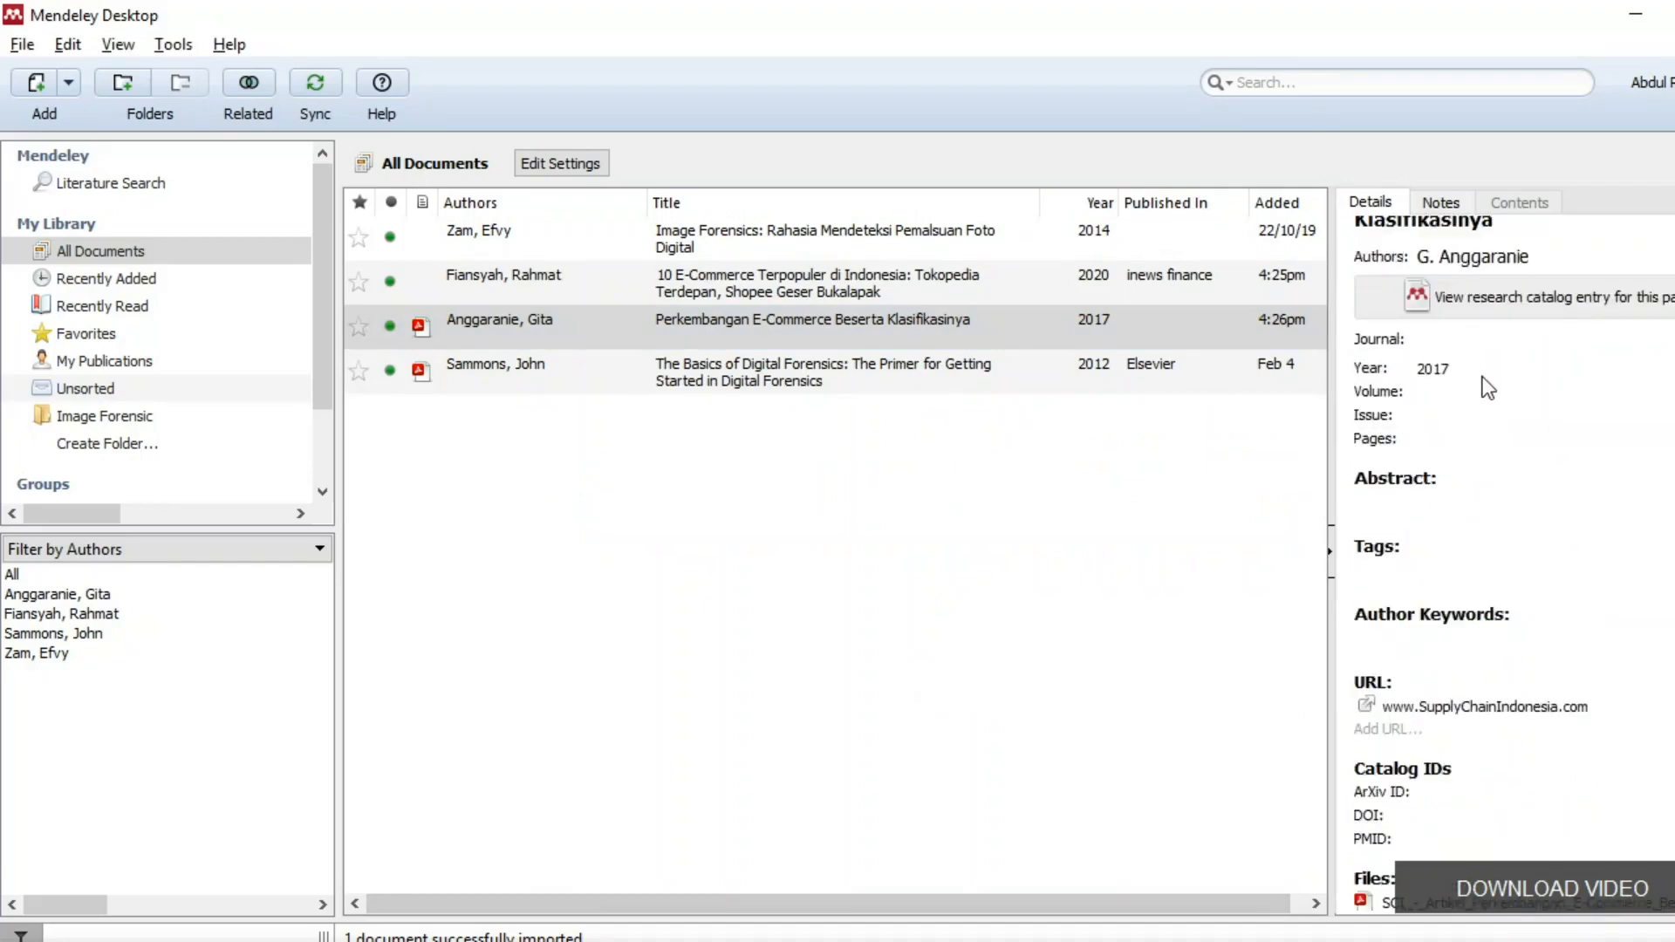
scroll(1487, 388, up, 2)
scroll(1588, 663, down, 4)
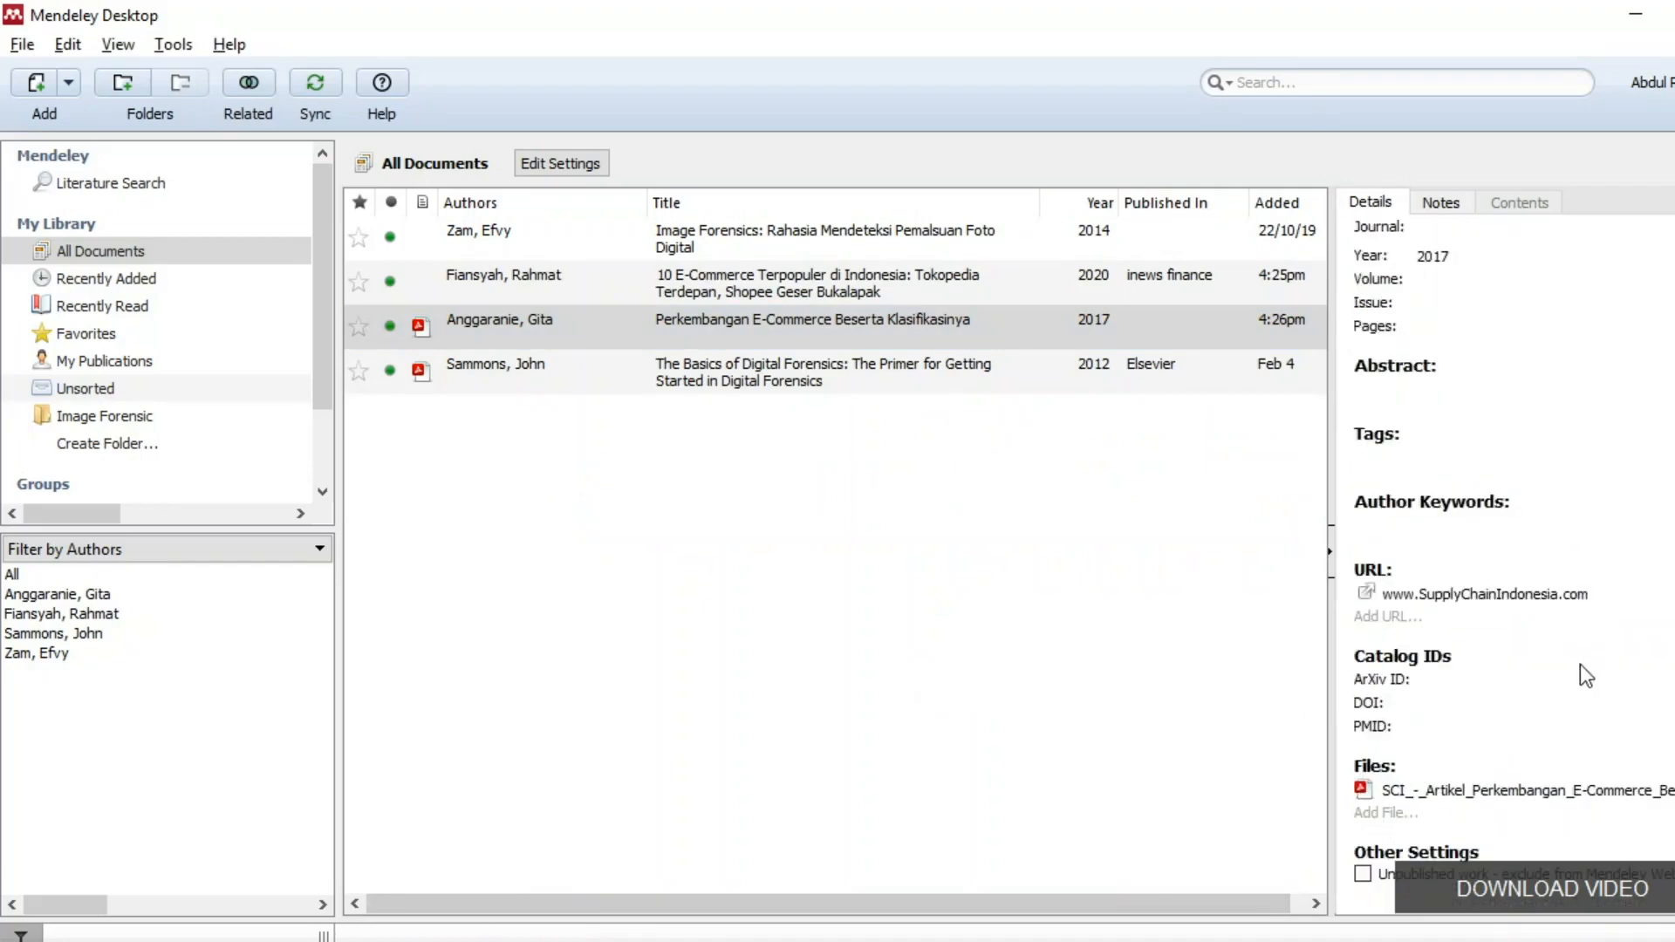
click(506, 332)
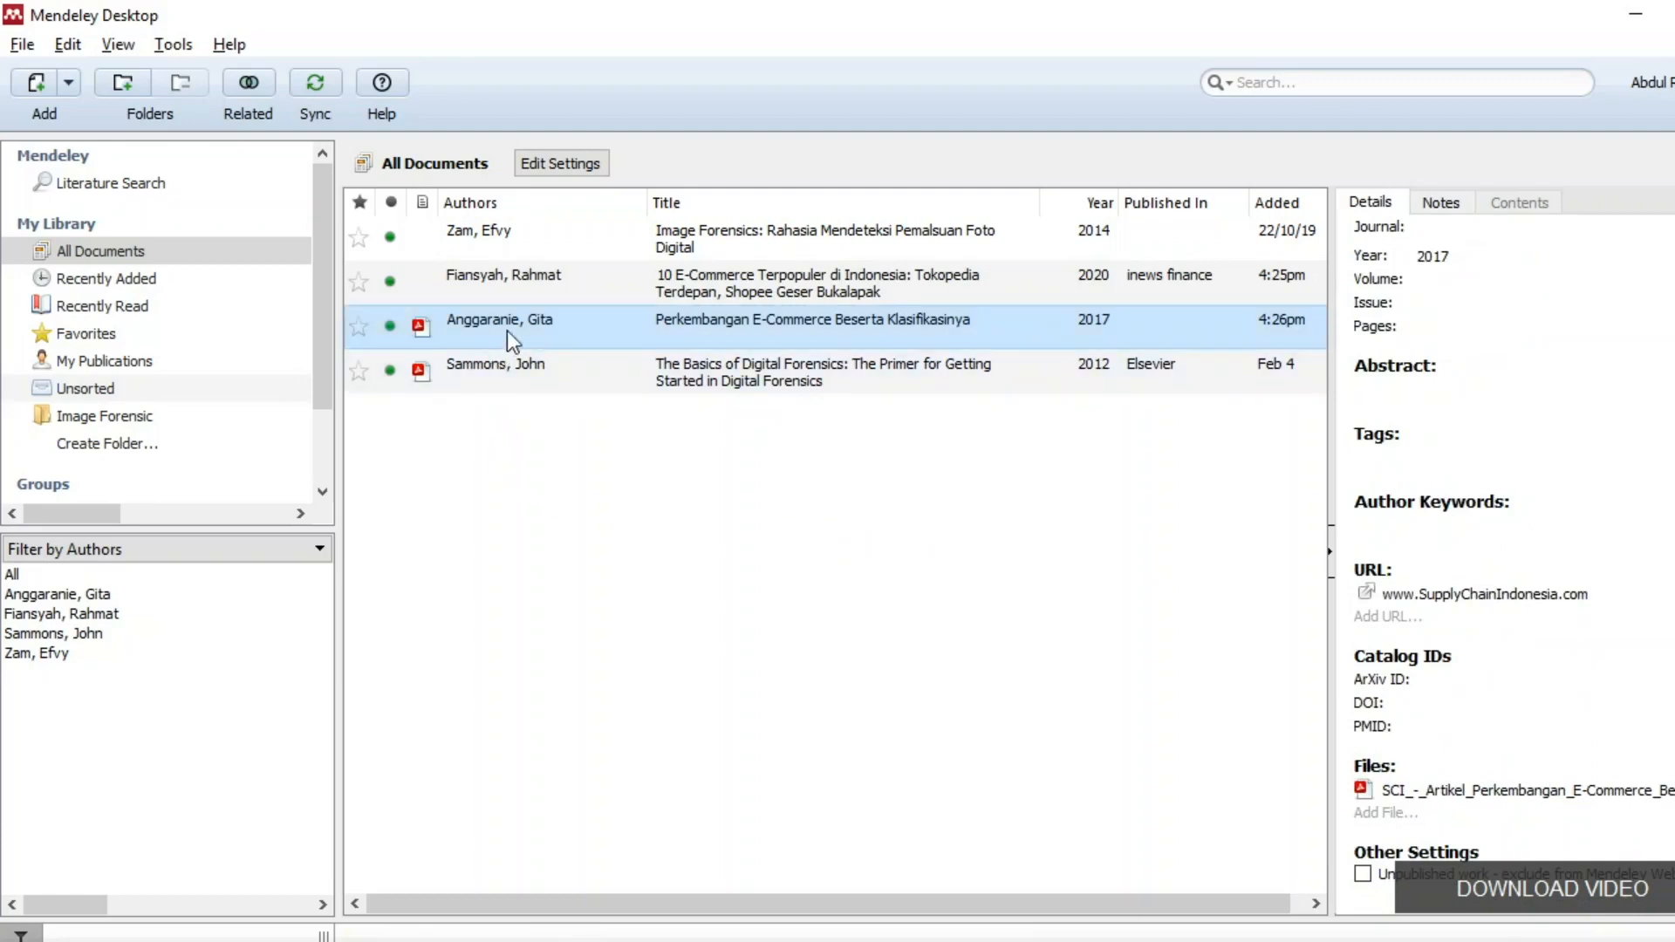
click(1430, 279)
key(alt+Tab)
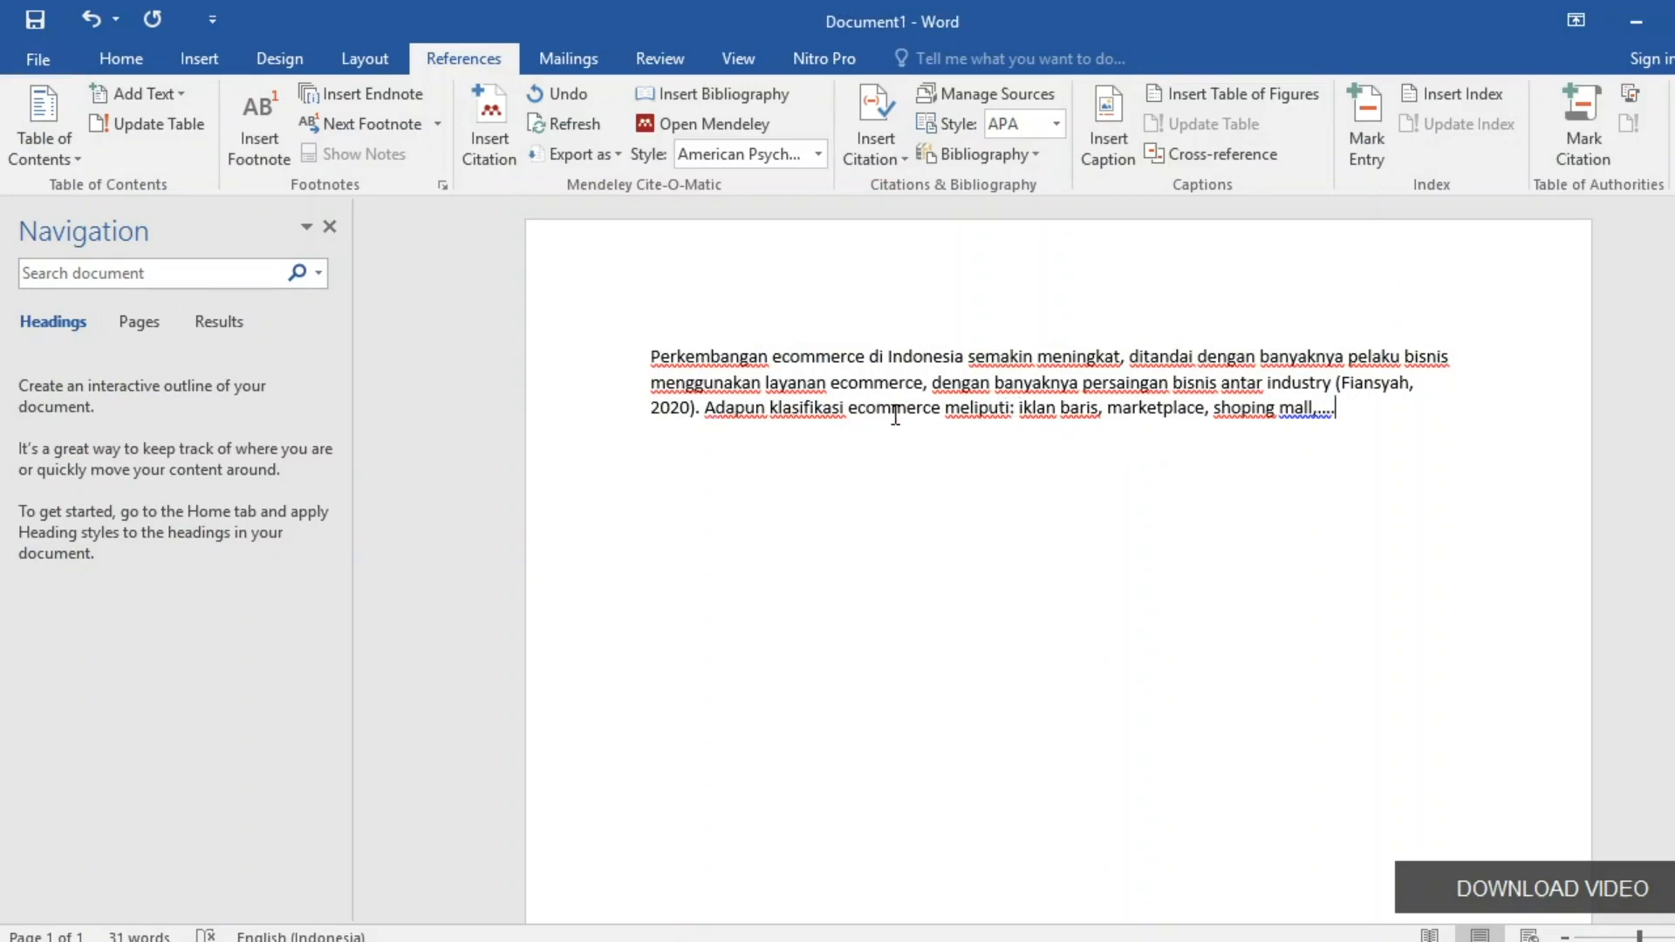
Delete the stray space before the colon after 'meliputi'.
click(1015, 408)
key(BackSpace)
key(End)
Cite Anggaranie 2017, searched as 'git', at the paragraph end, followed by a full stop.
click(493, 118)
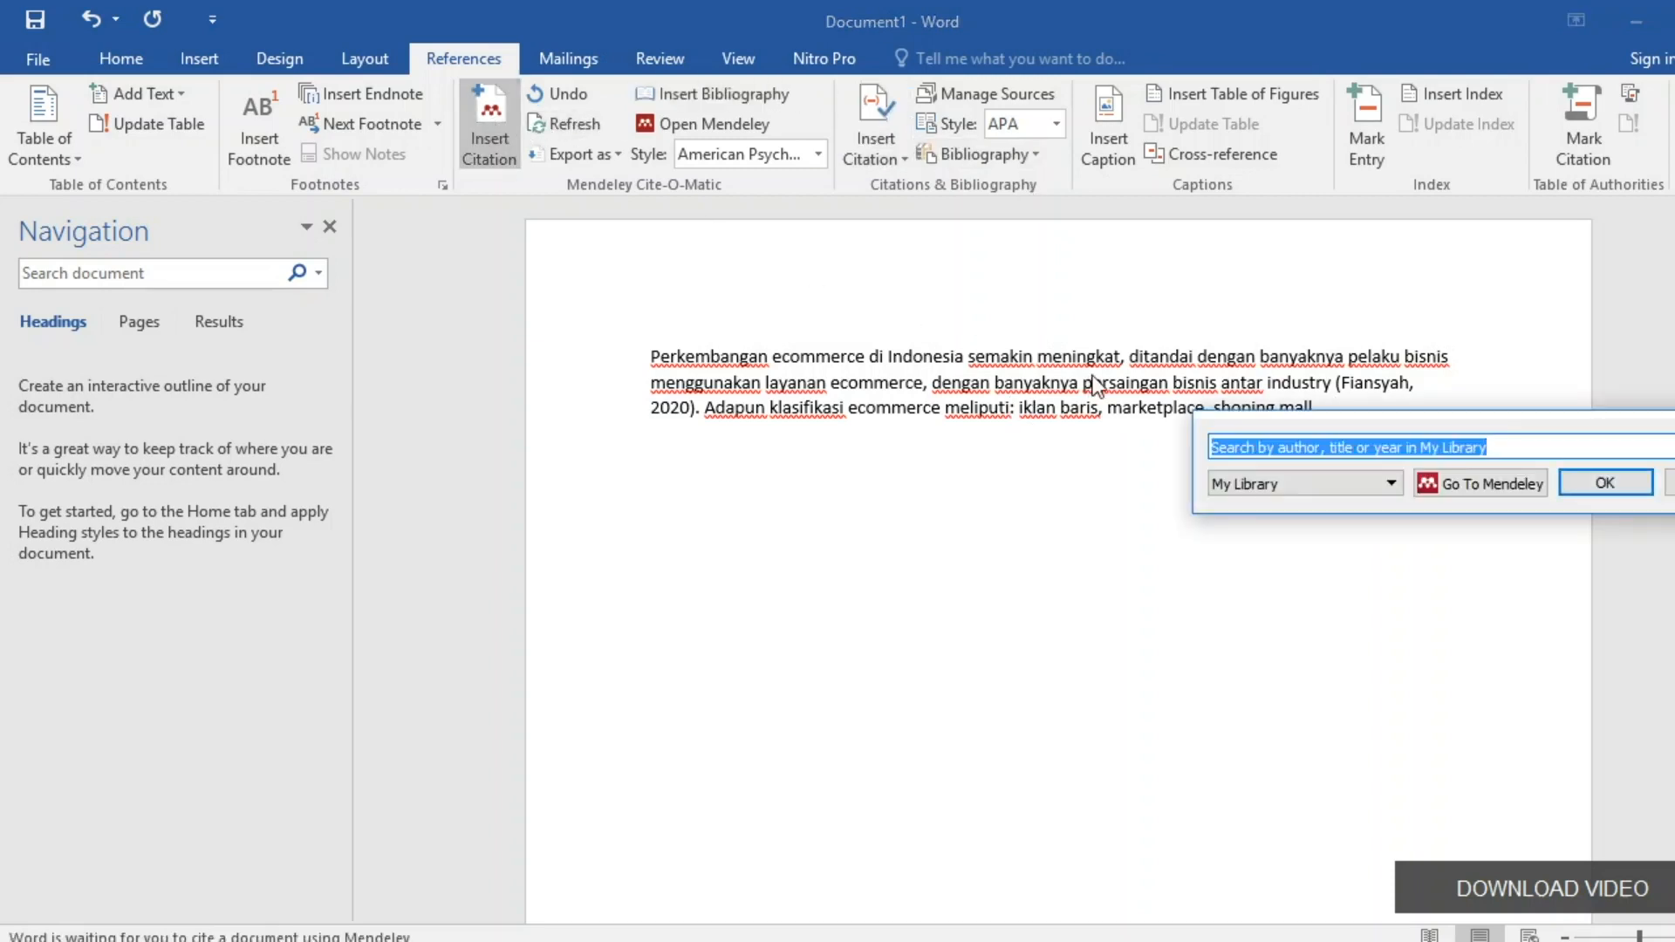
text(gita)
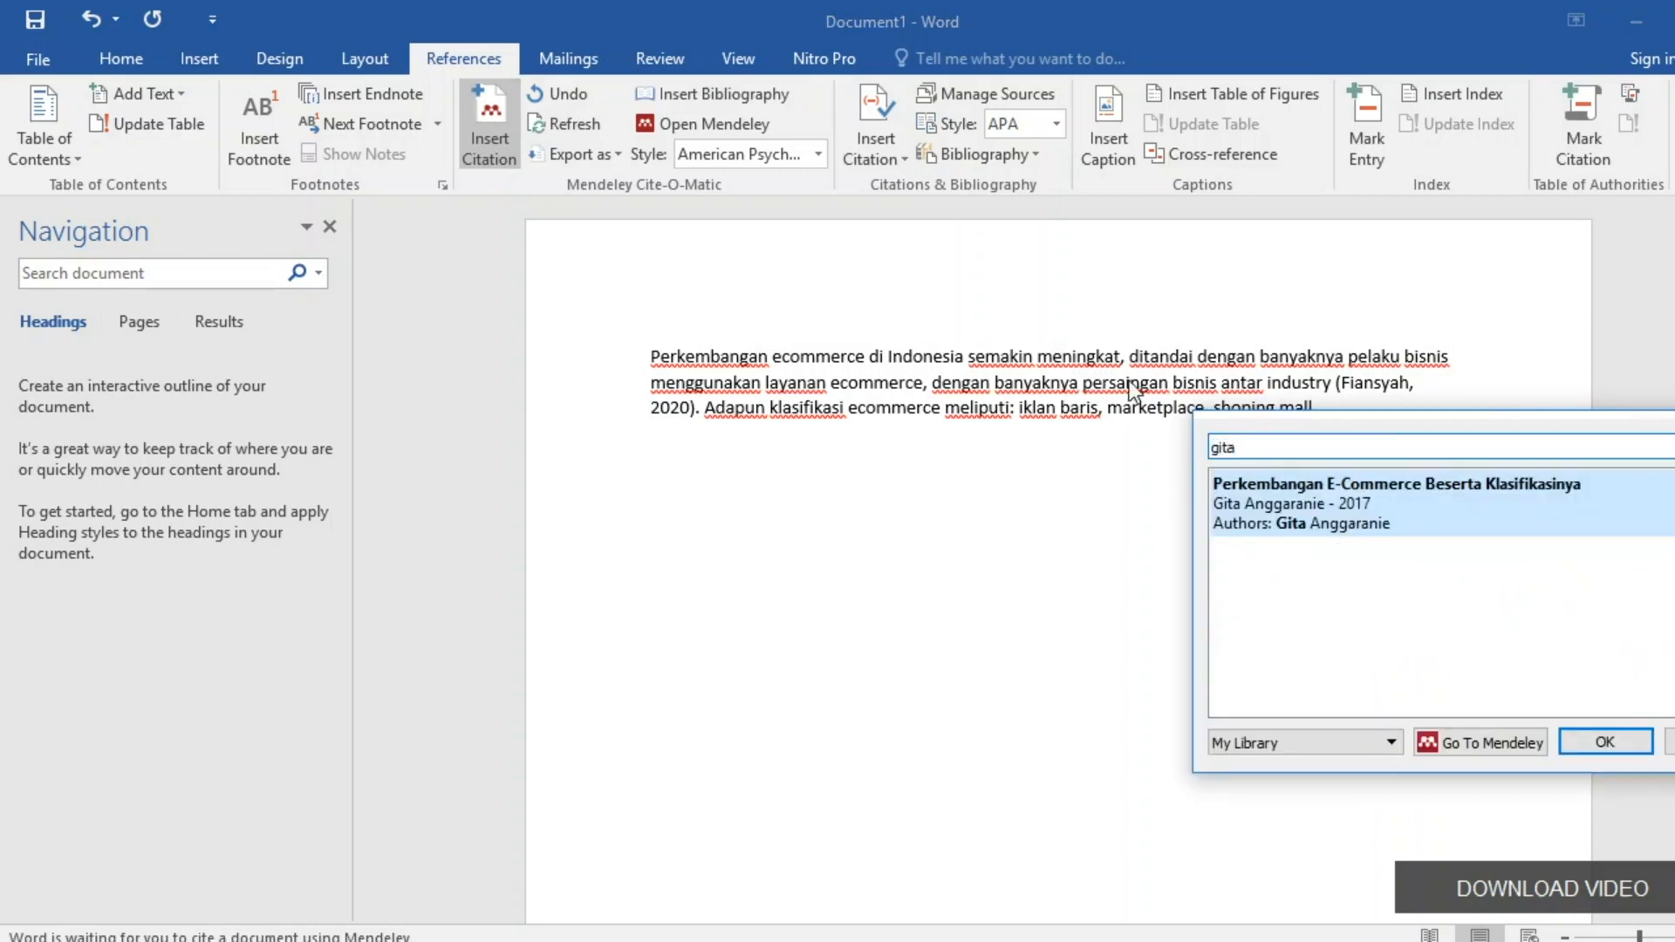
click(1302, 504)
click(1585, 483)
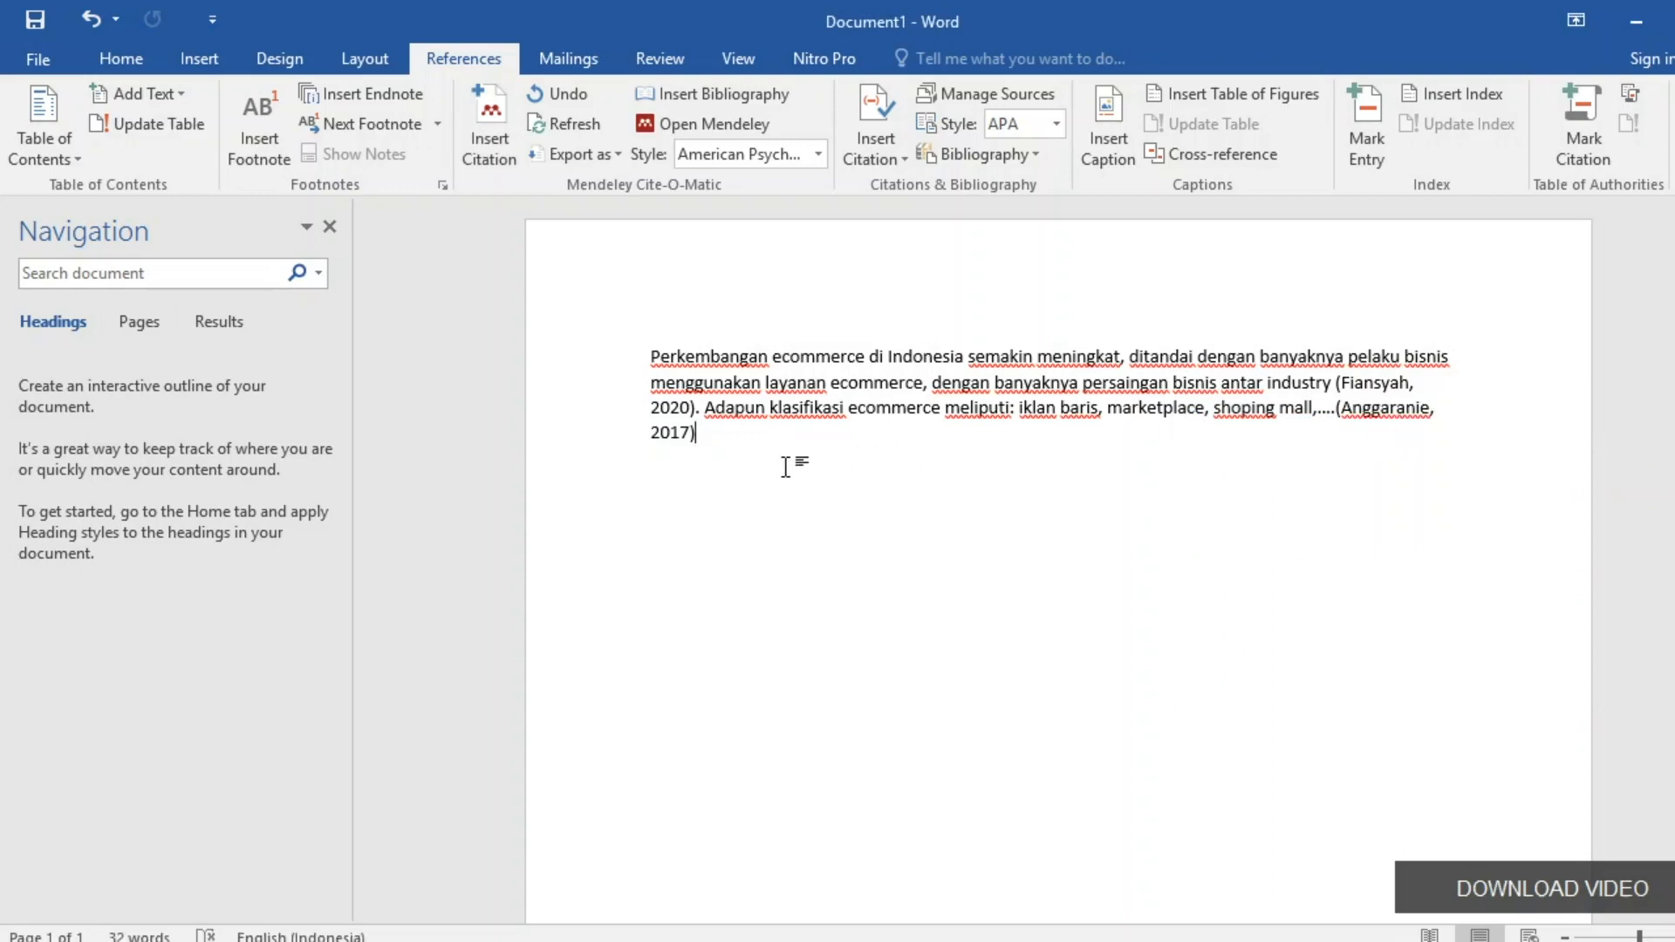
text(.)
Add blank lines below the paragraph and start a new second page with a page break.
key(Return)
key(Return)
key(Return)
scroll(700, 561, down, 8)
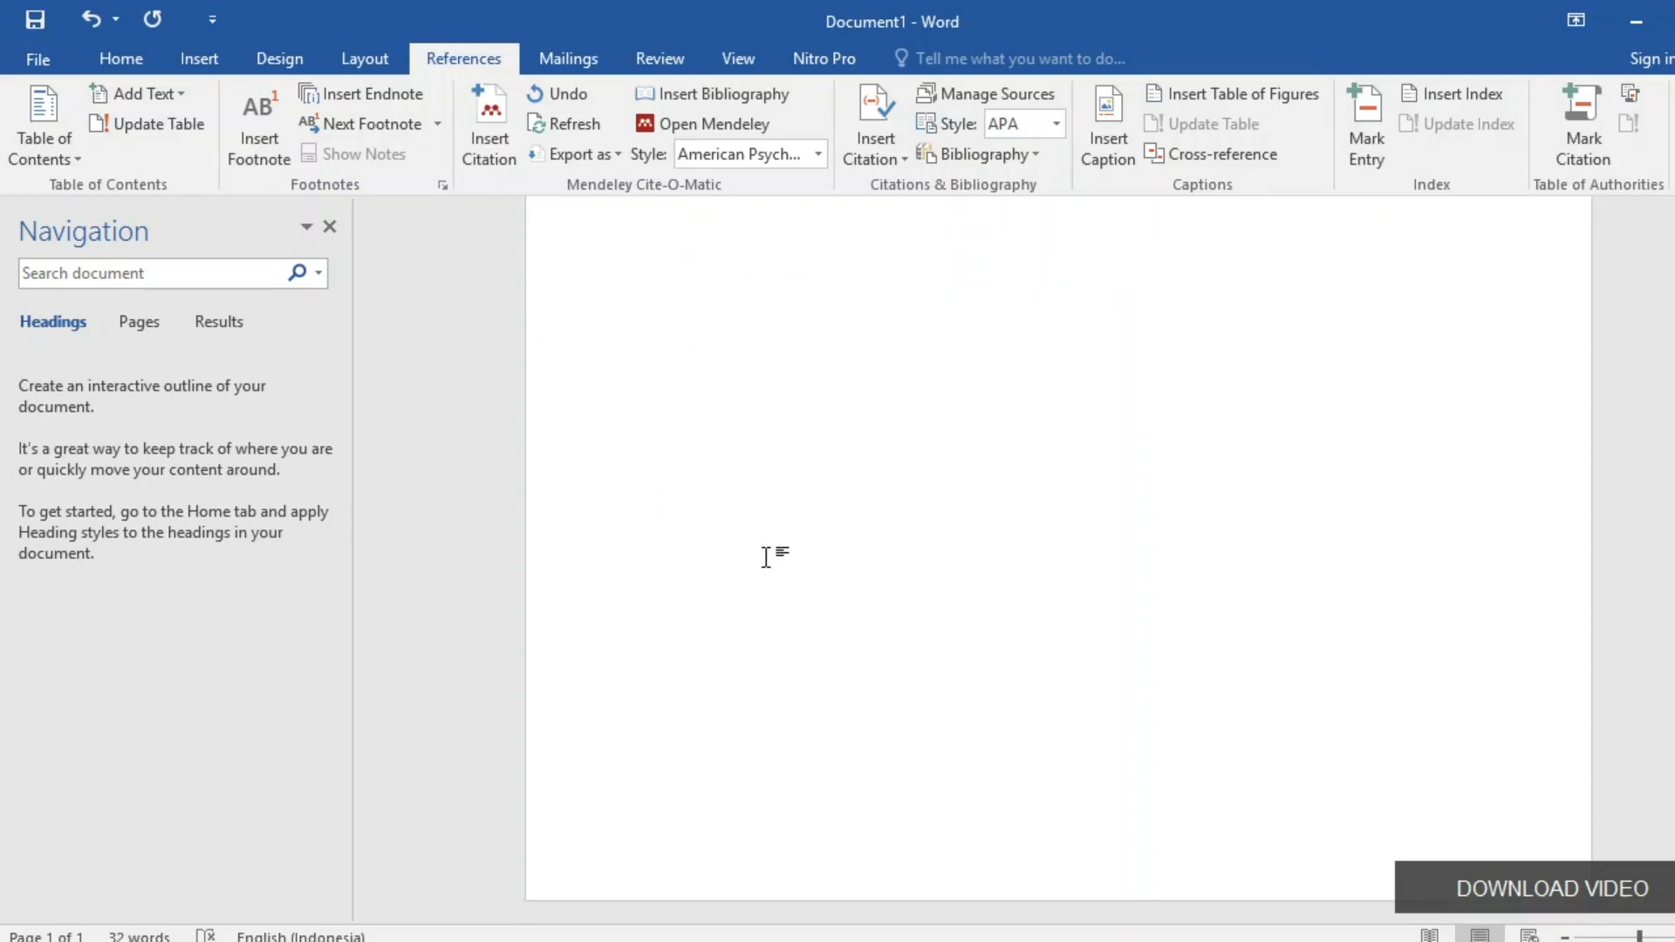
key(ctrl+Return)
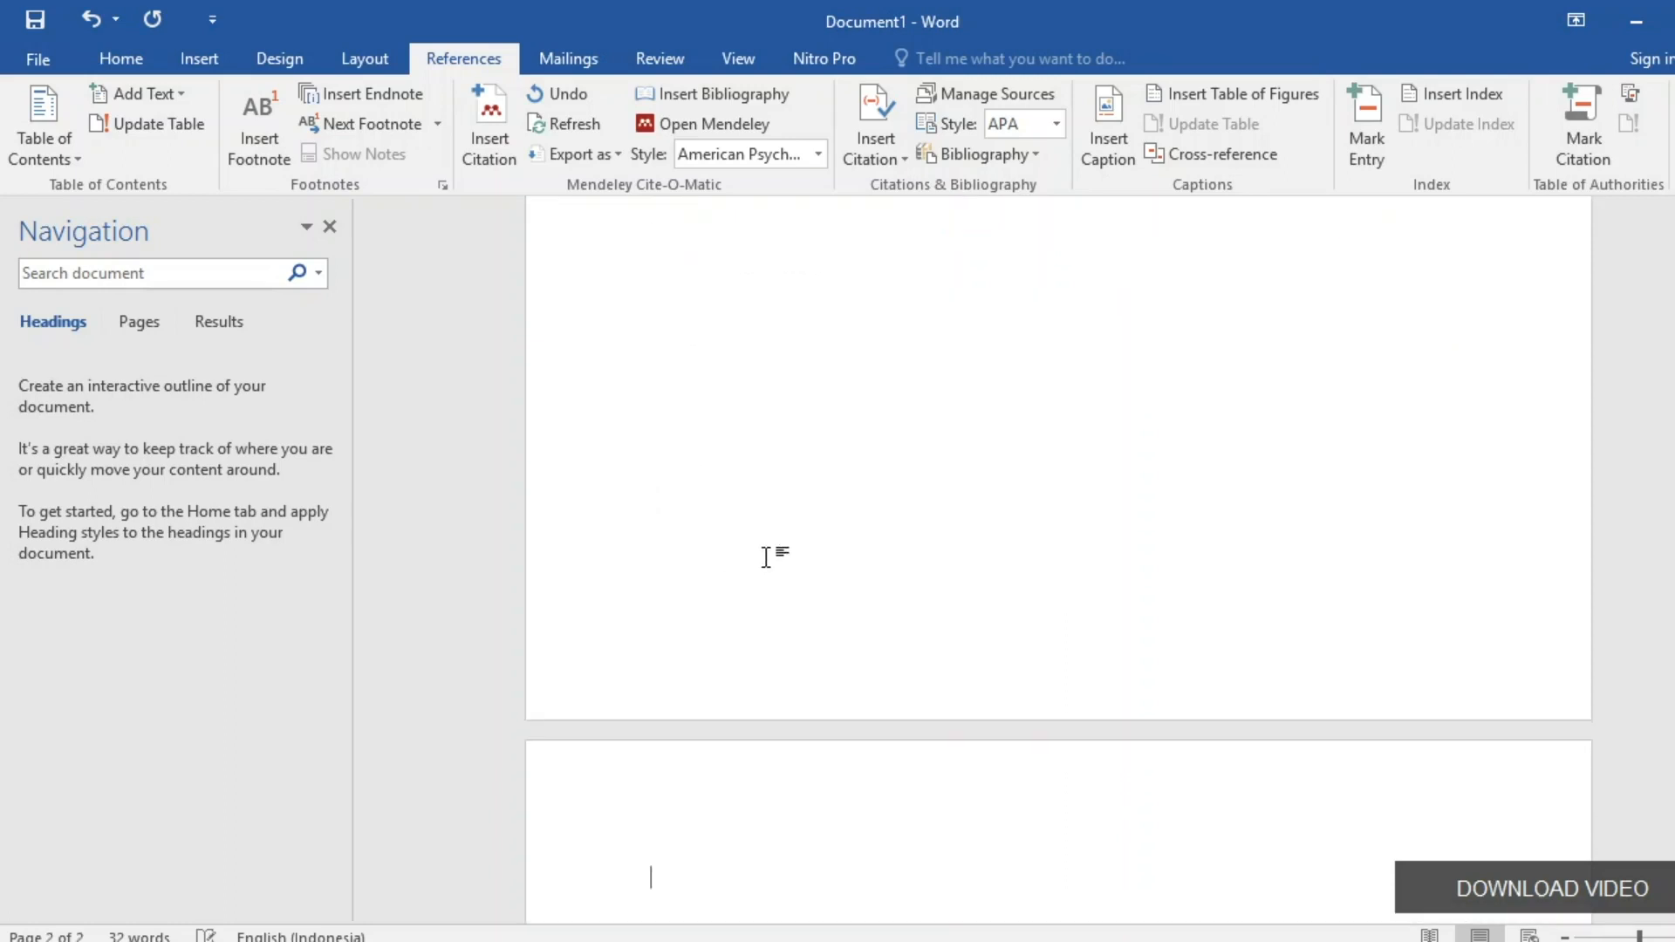
scroll(766, 555, down, 5)
key(BackSpace)
scroll(767, 528, down, 5)
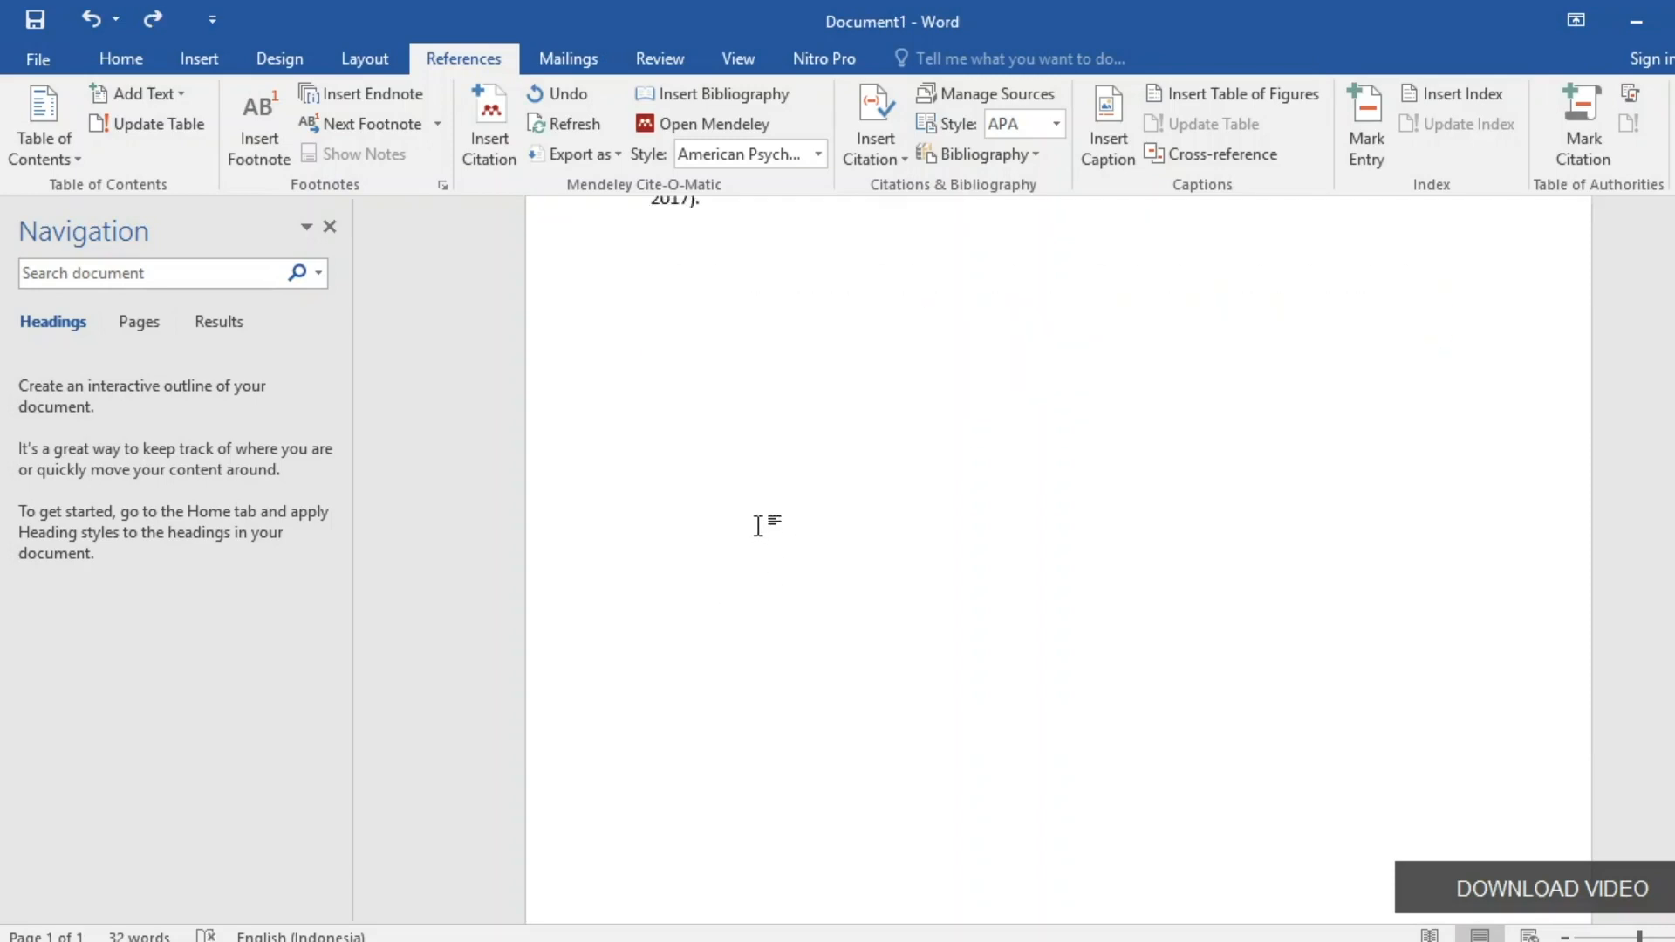
key(ctrl+Return)
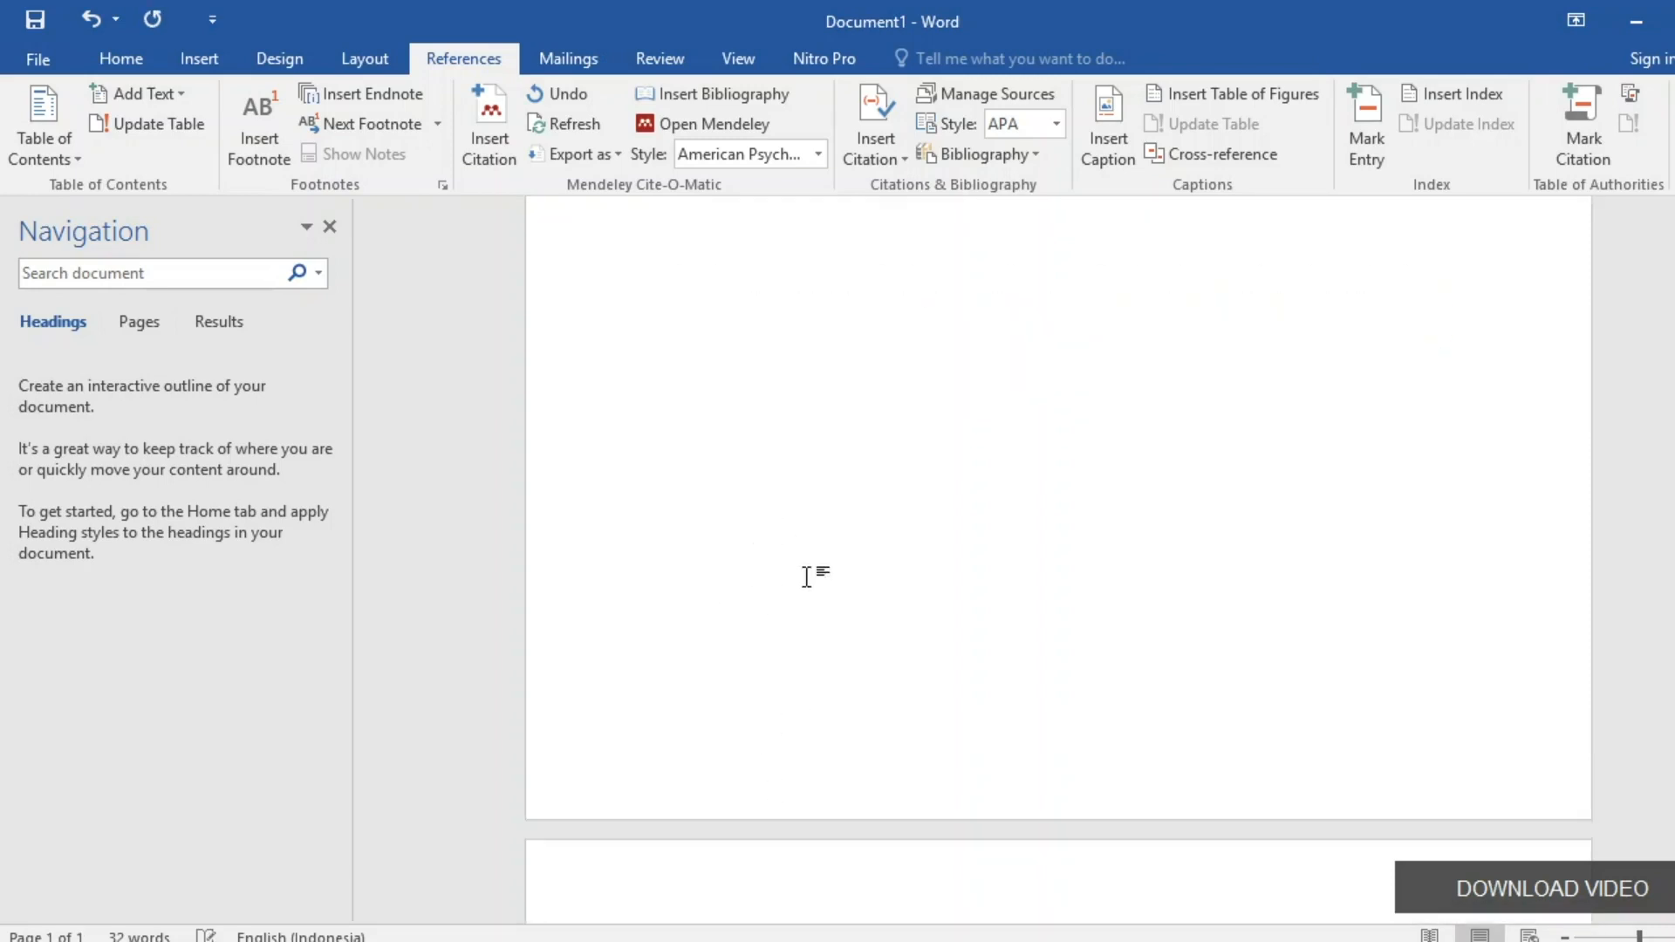
scroll(807, 572, down, 5)
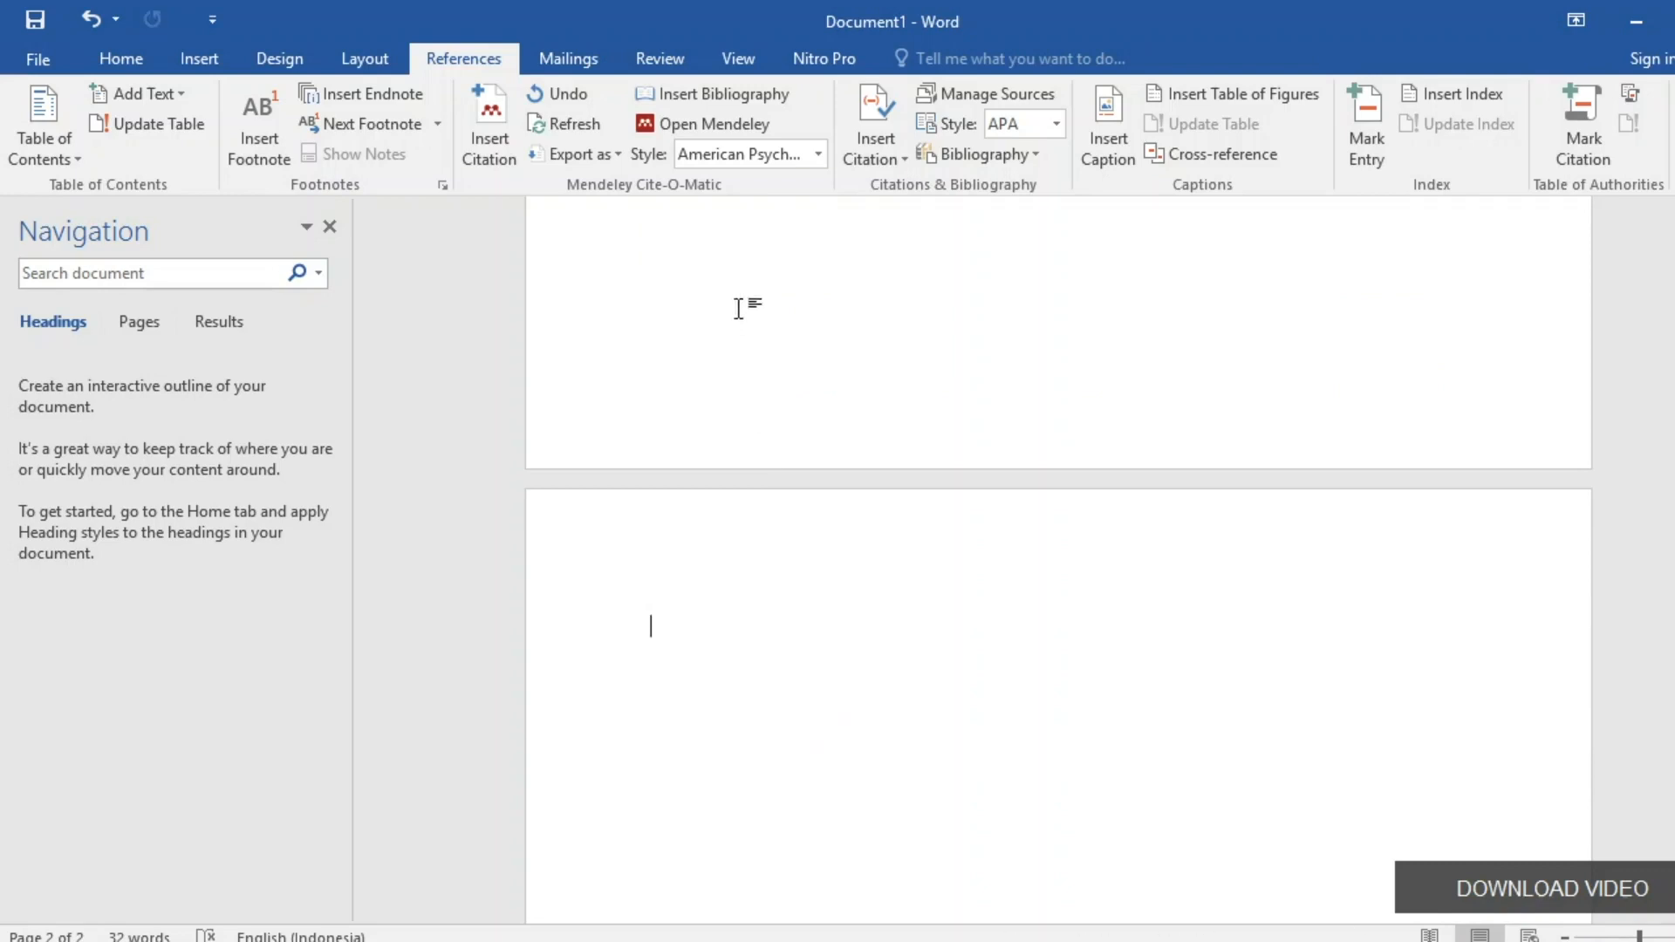
Insert the Mendeley bibliography listing the Anggaranie 2017 and Fiansyah 2020 sources on page 2.
click(741, 91)
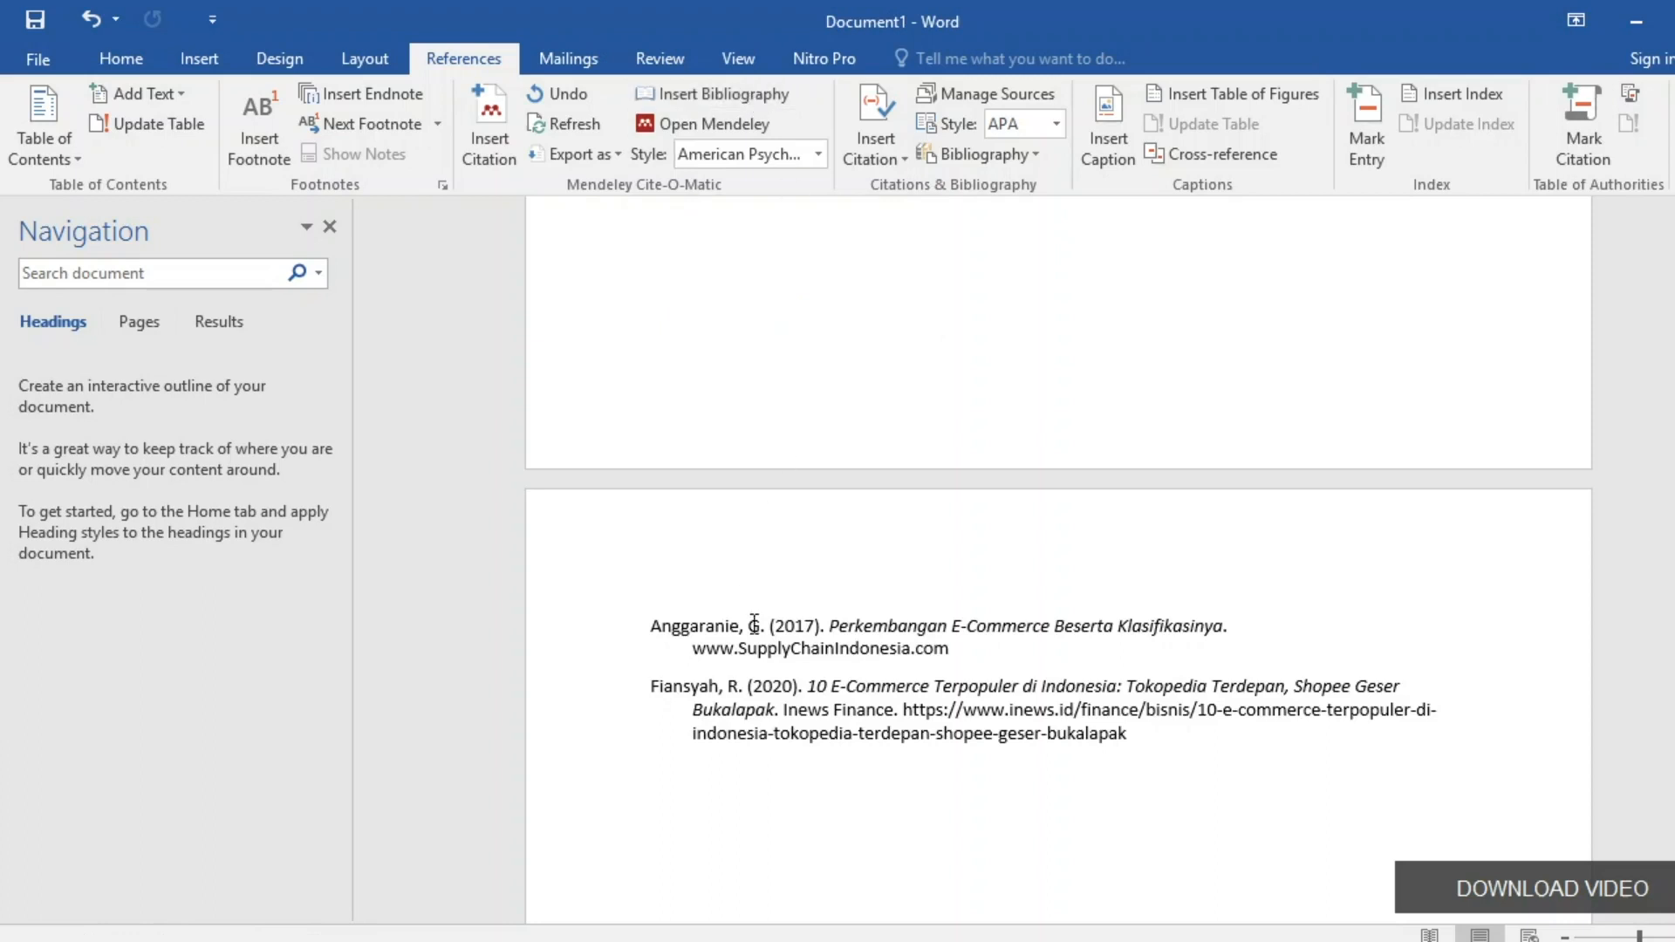
click(772, 689)
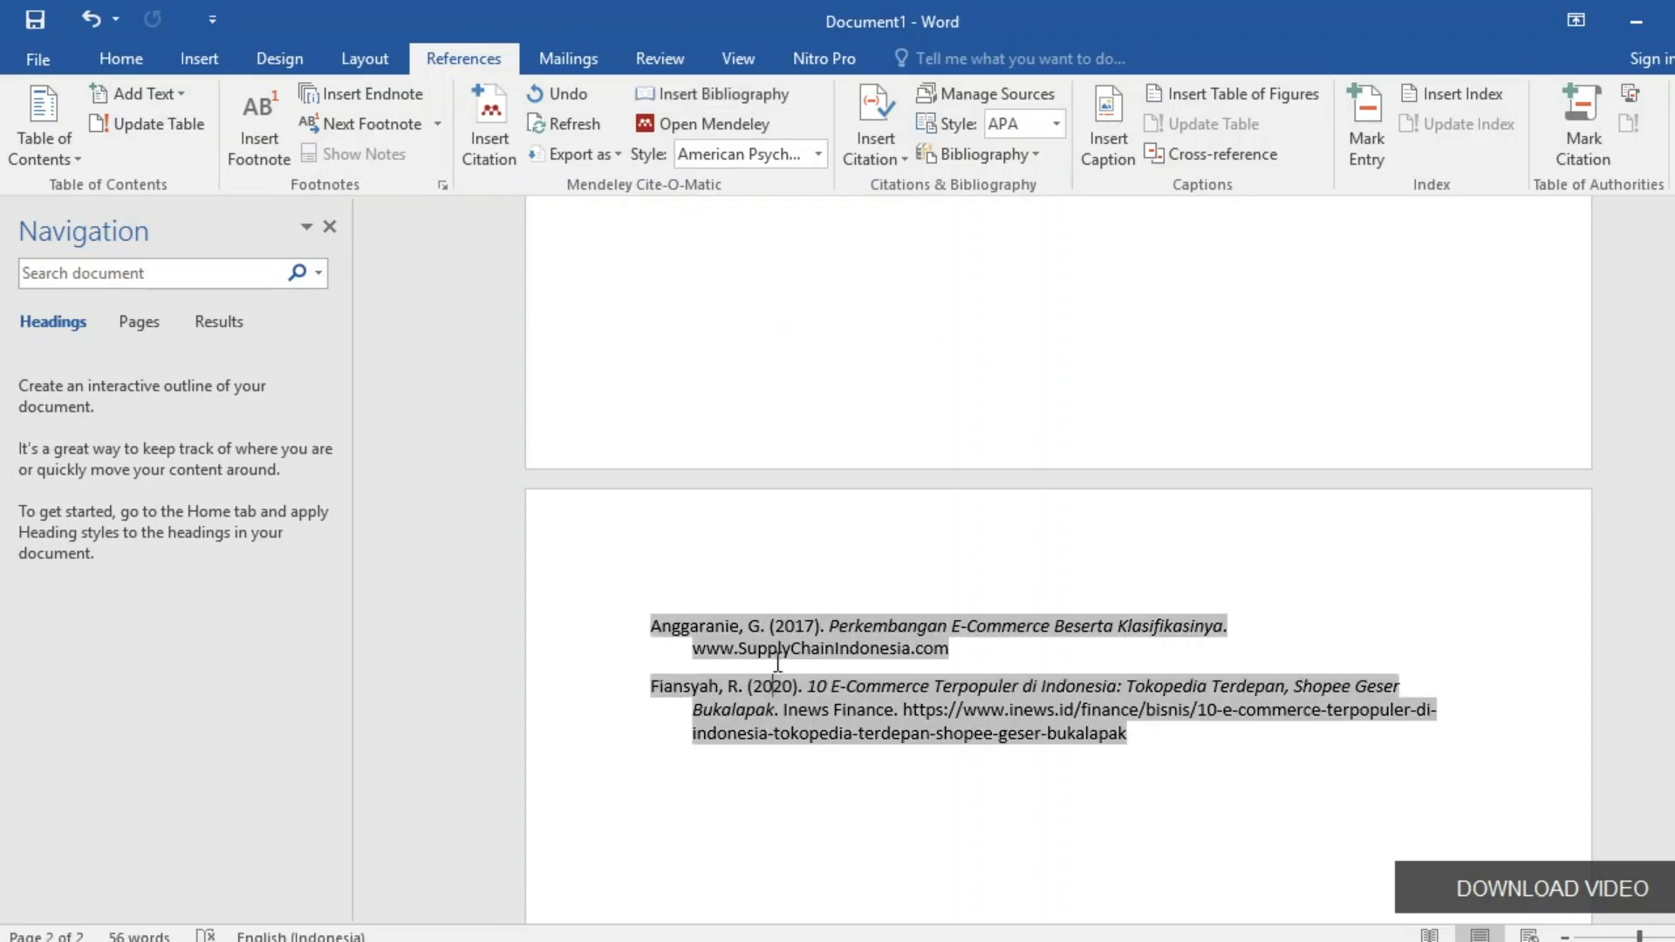
click(883, 803)
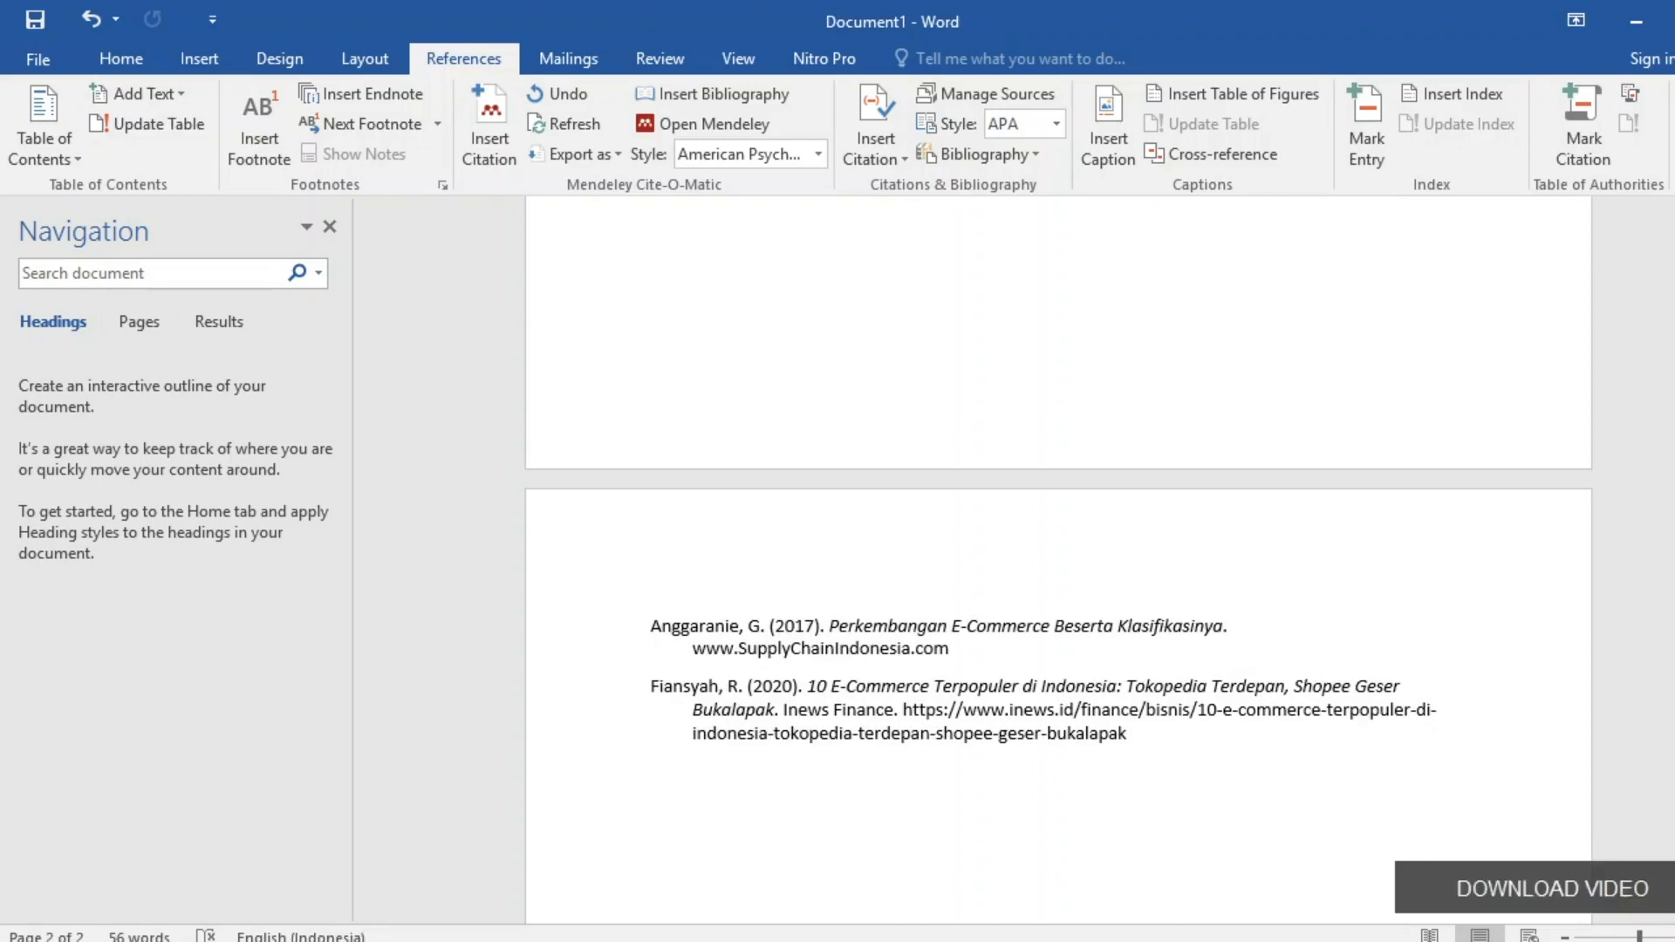
scroll(905, 389, up, 5)
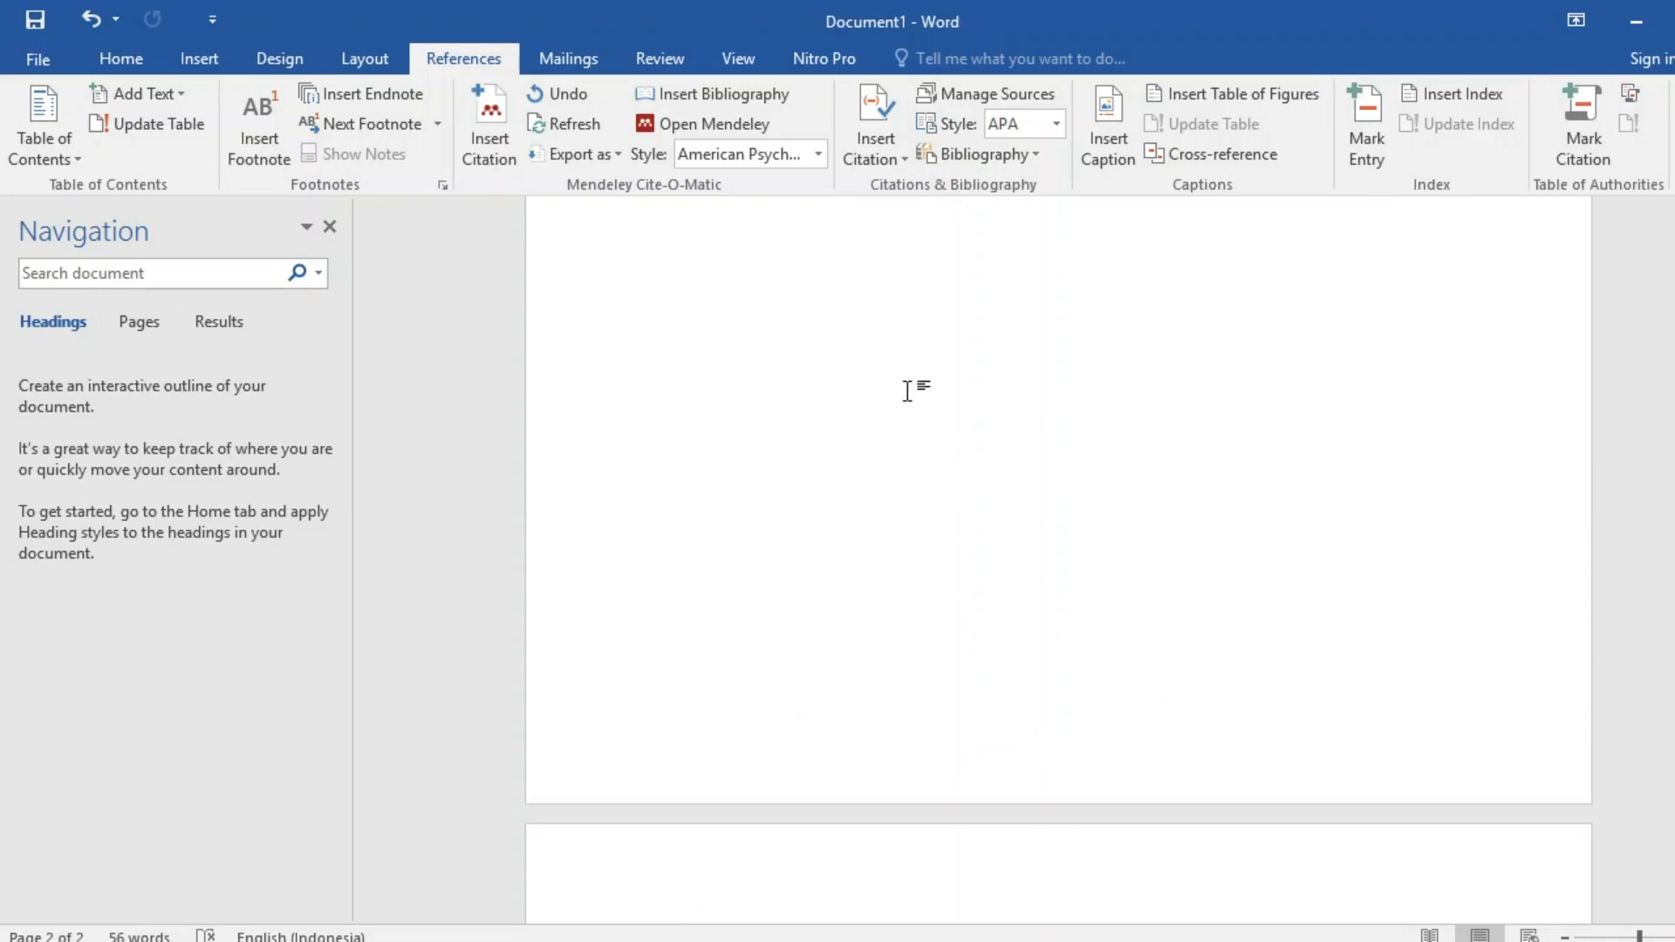
scroll(957, 412, up, 3)
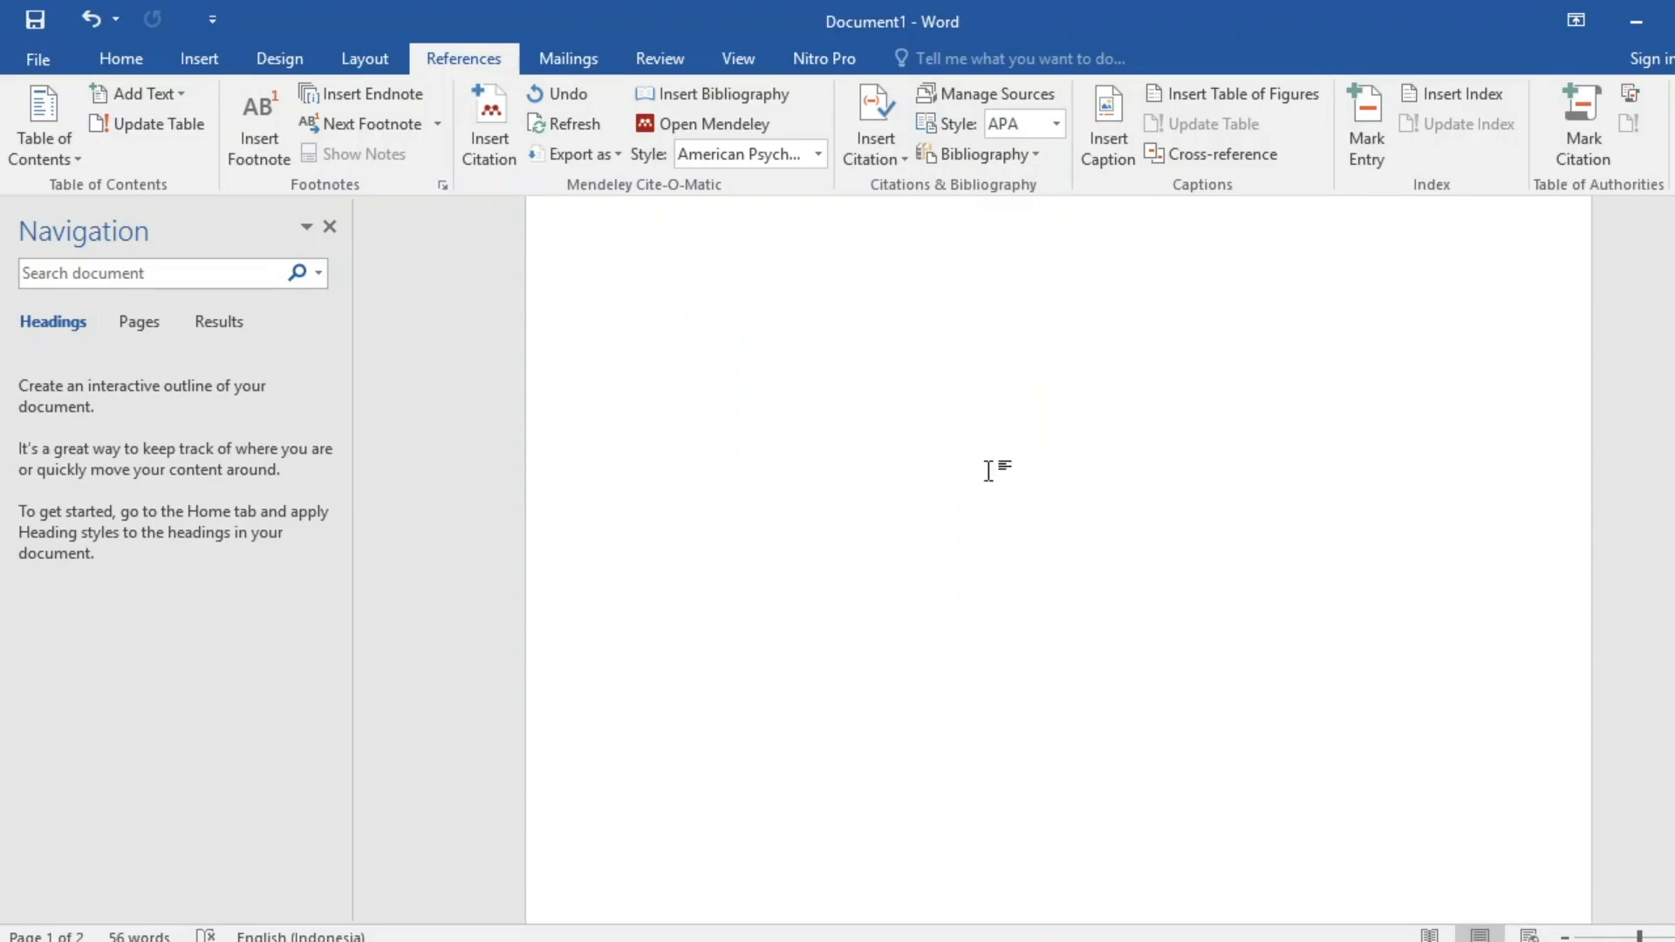
scroll(834, 468, down, 8)
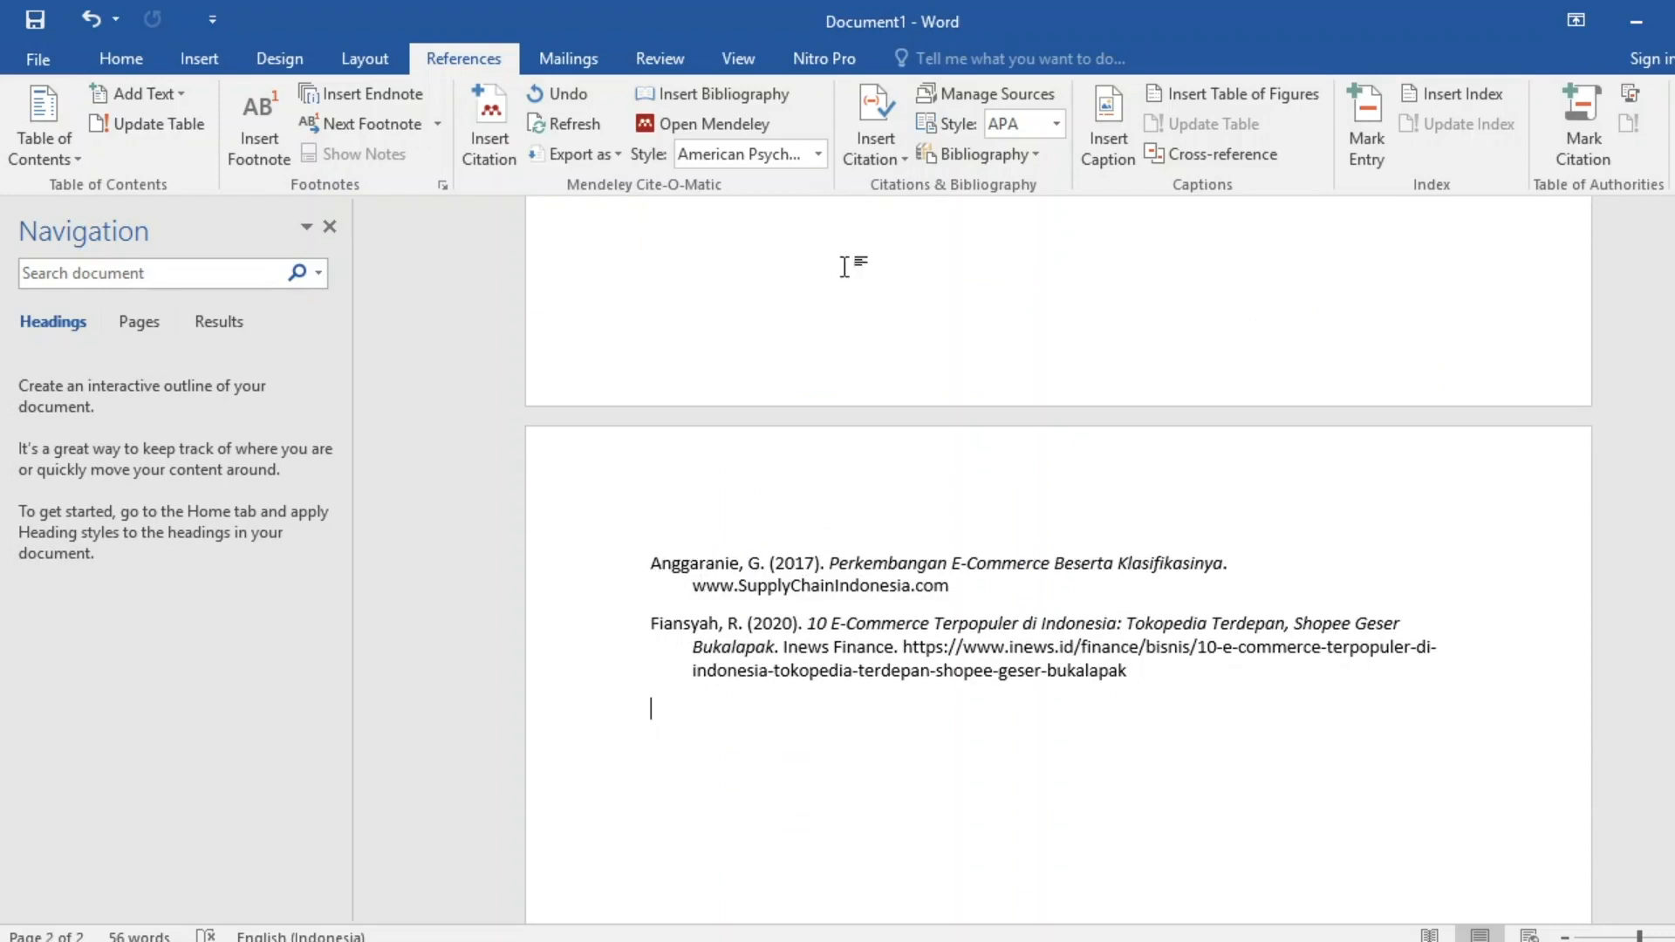
Change the Mendeley citation style to IEEE and verify the paragraph now cites [1] and [2].
click(816, 157)
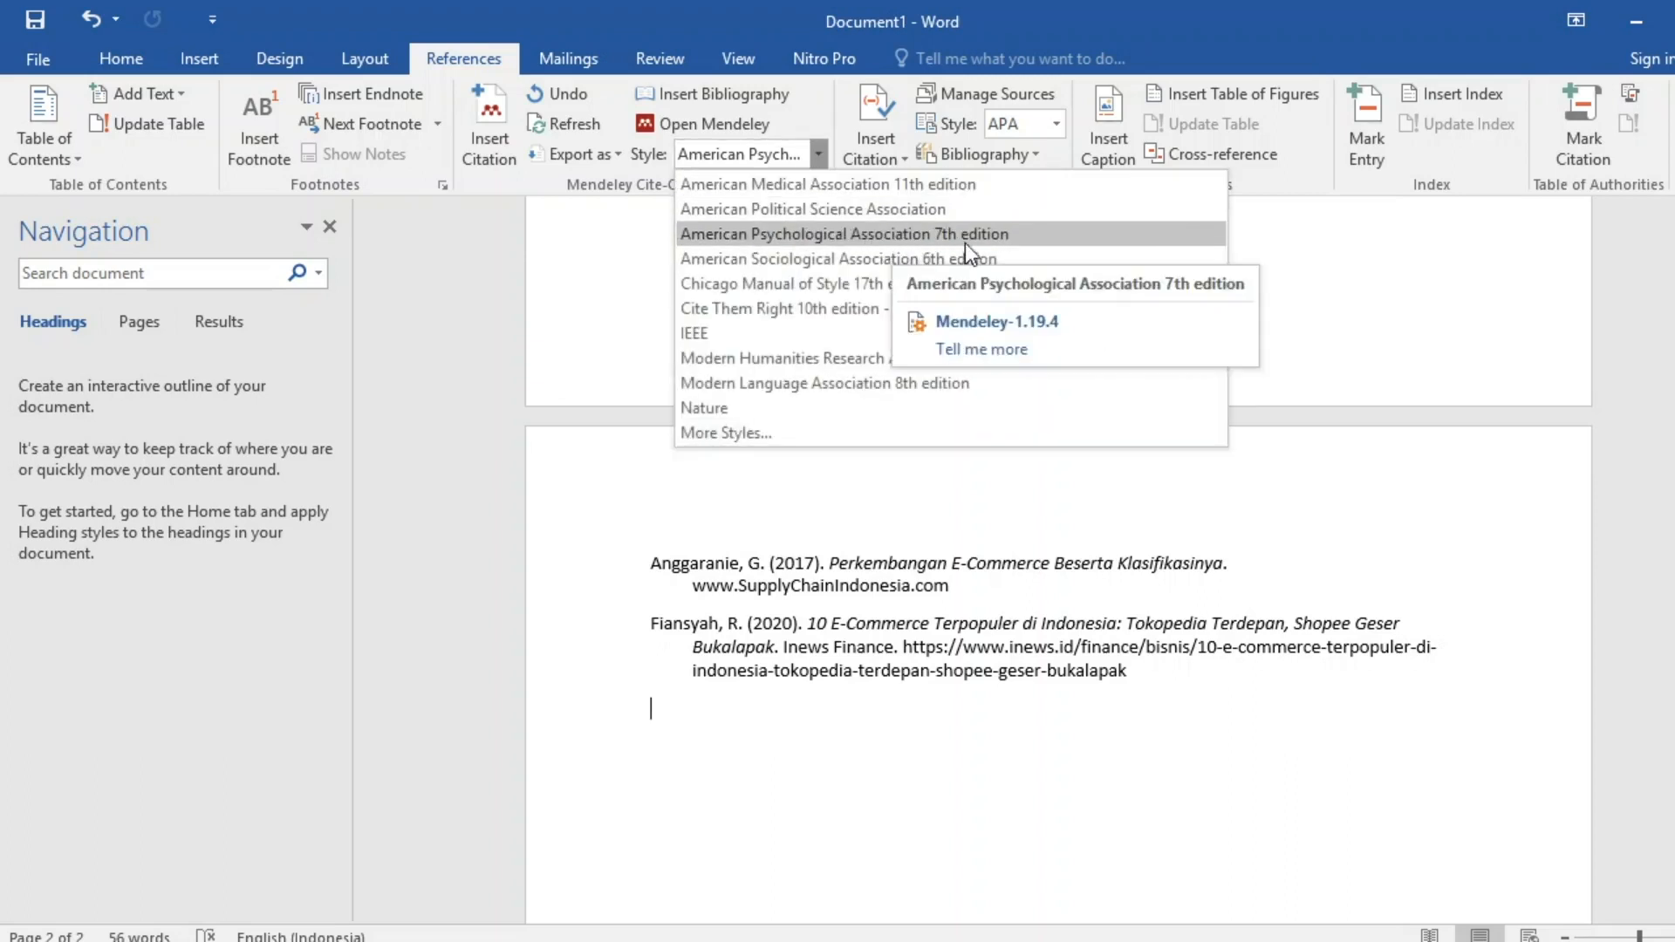
click(1095, 21)
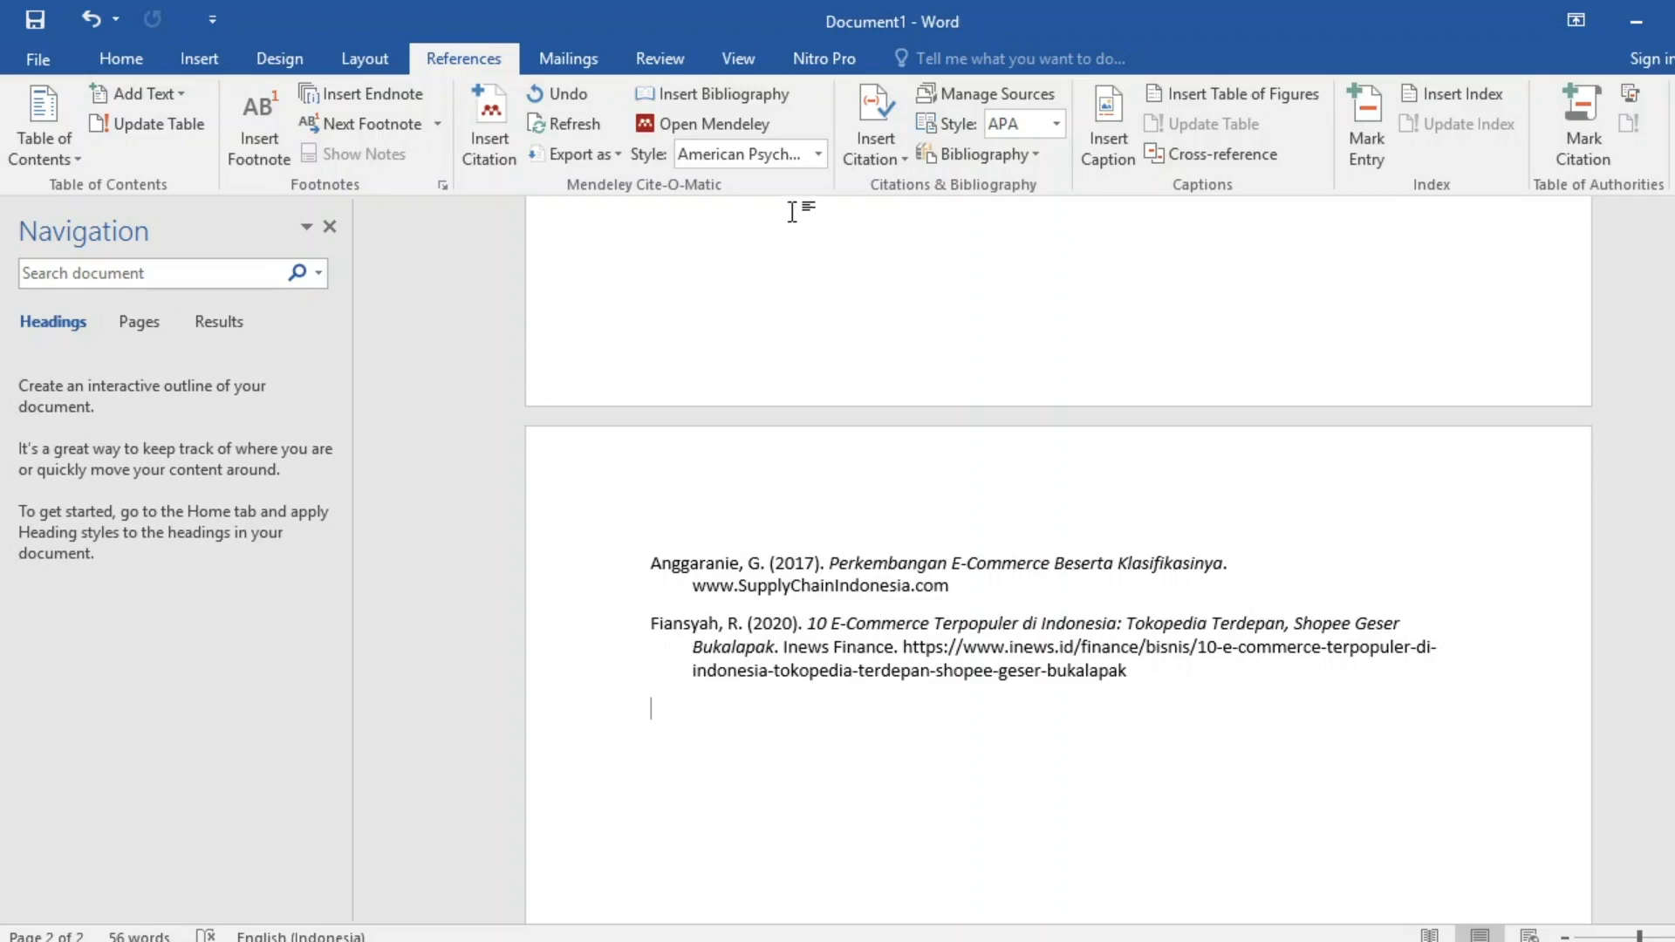
click(818, 156)
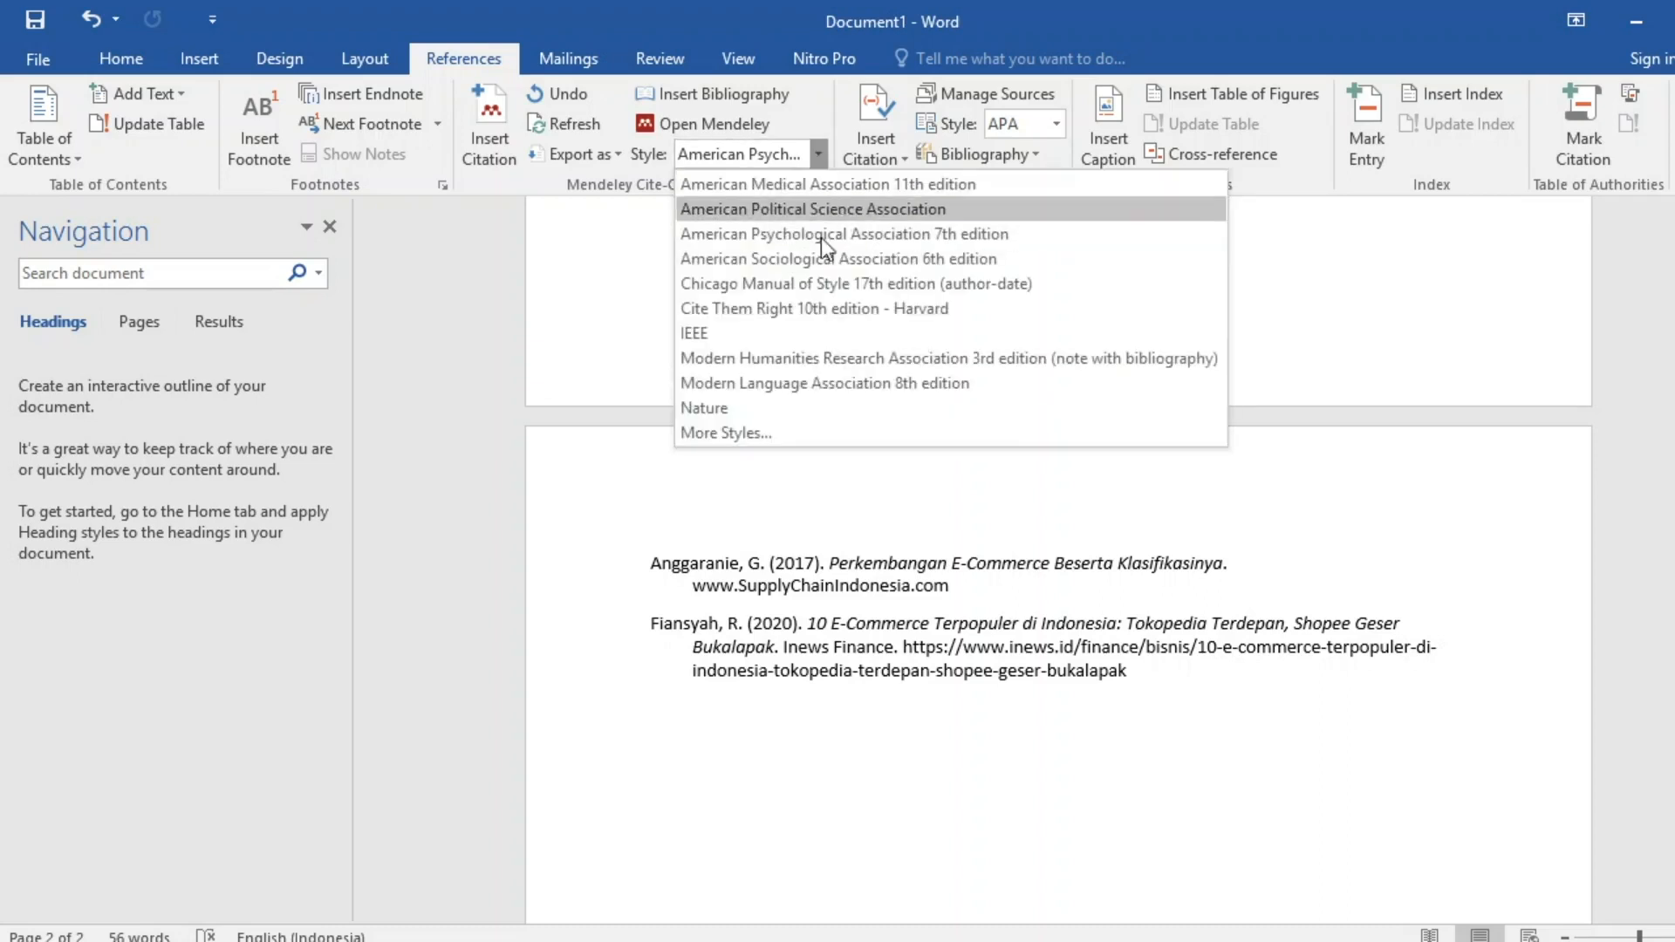
click(713, 333)
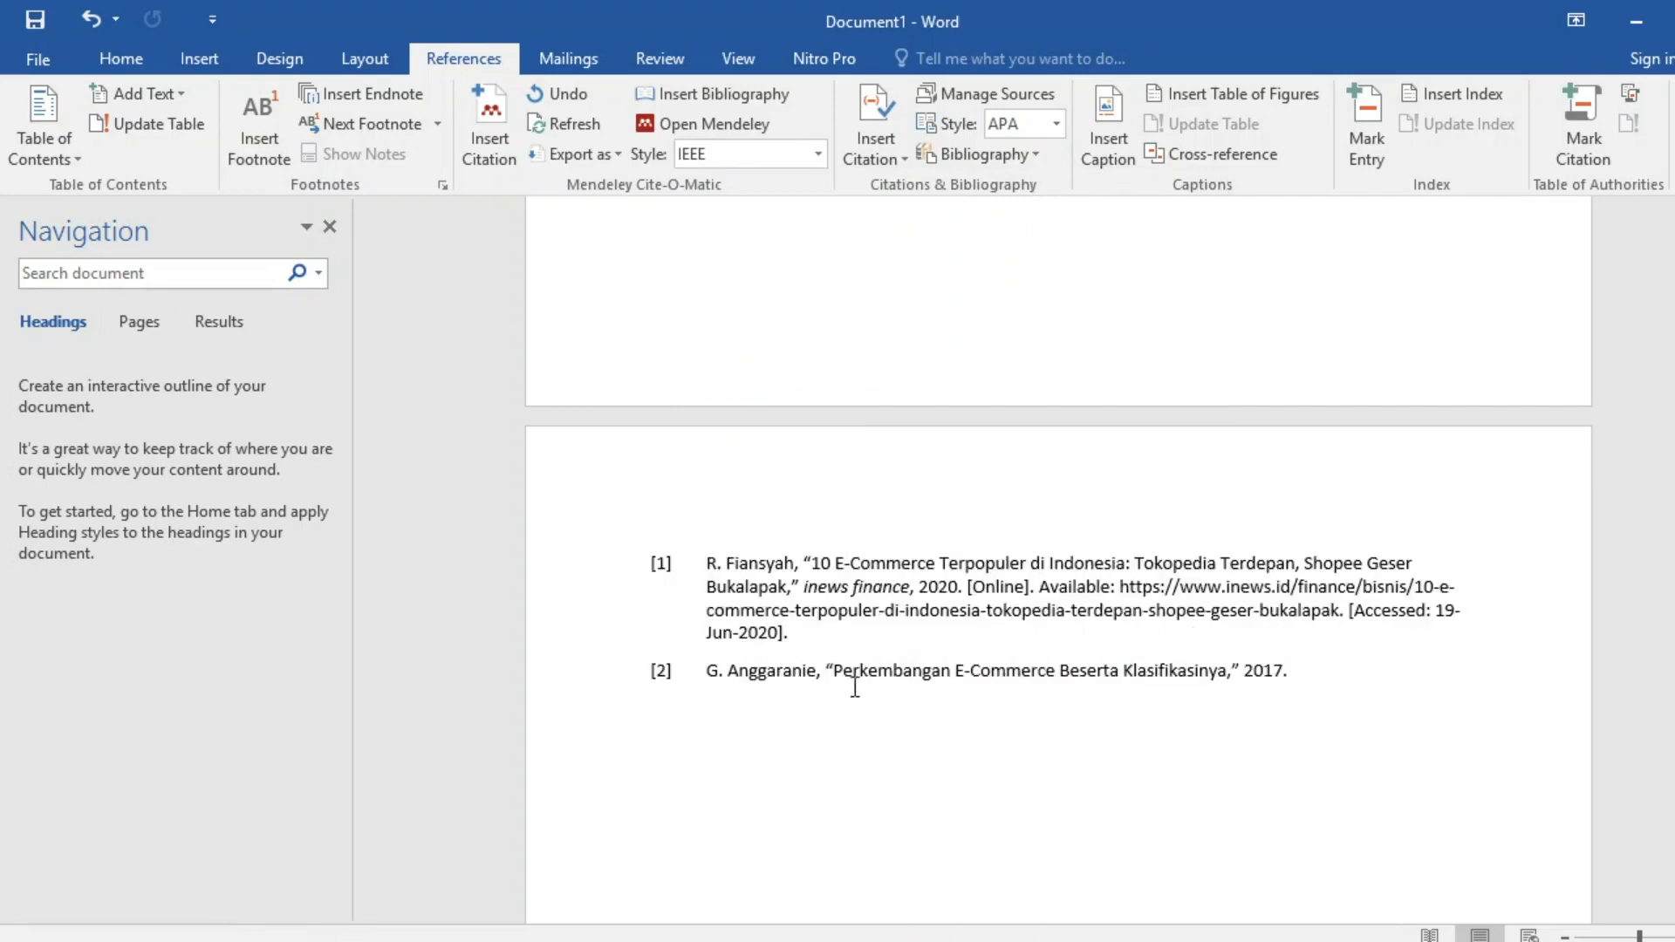
scroll(942, 654, up, 10)
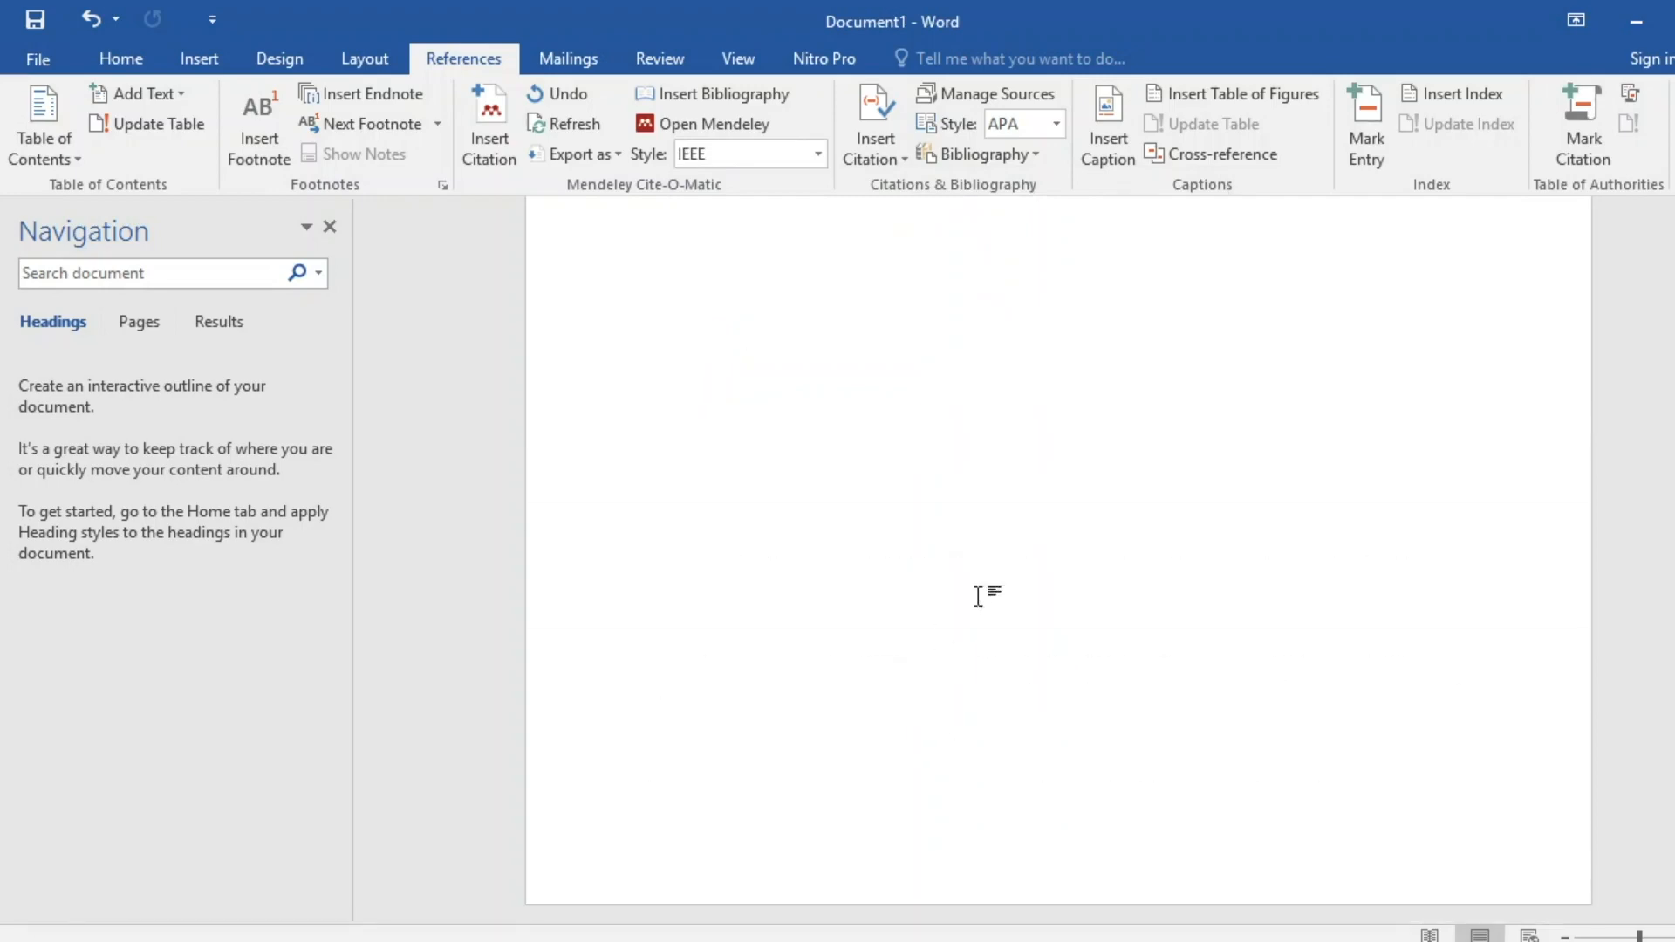
click(1250, 415)
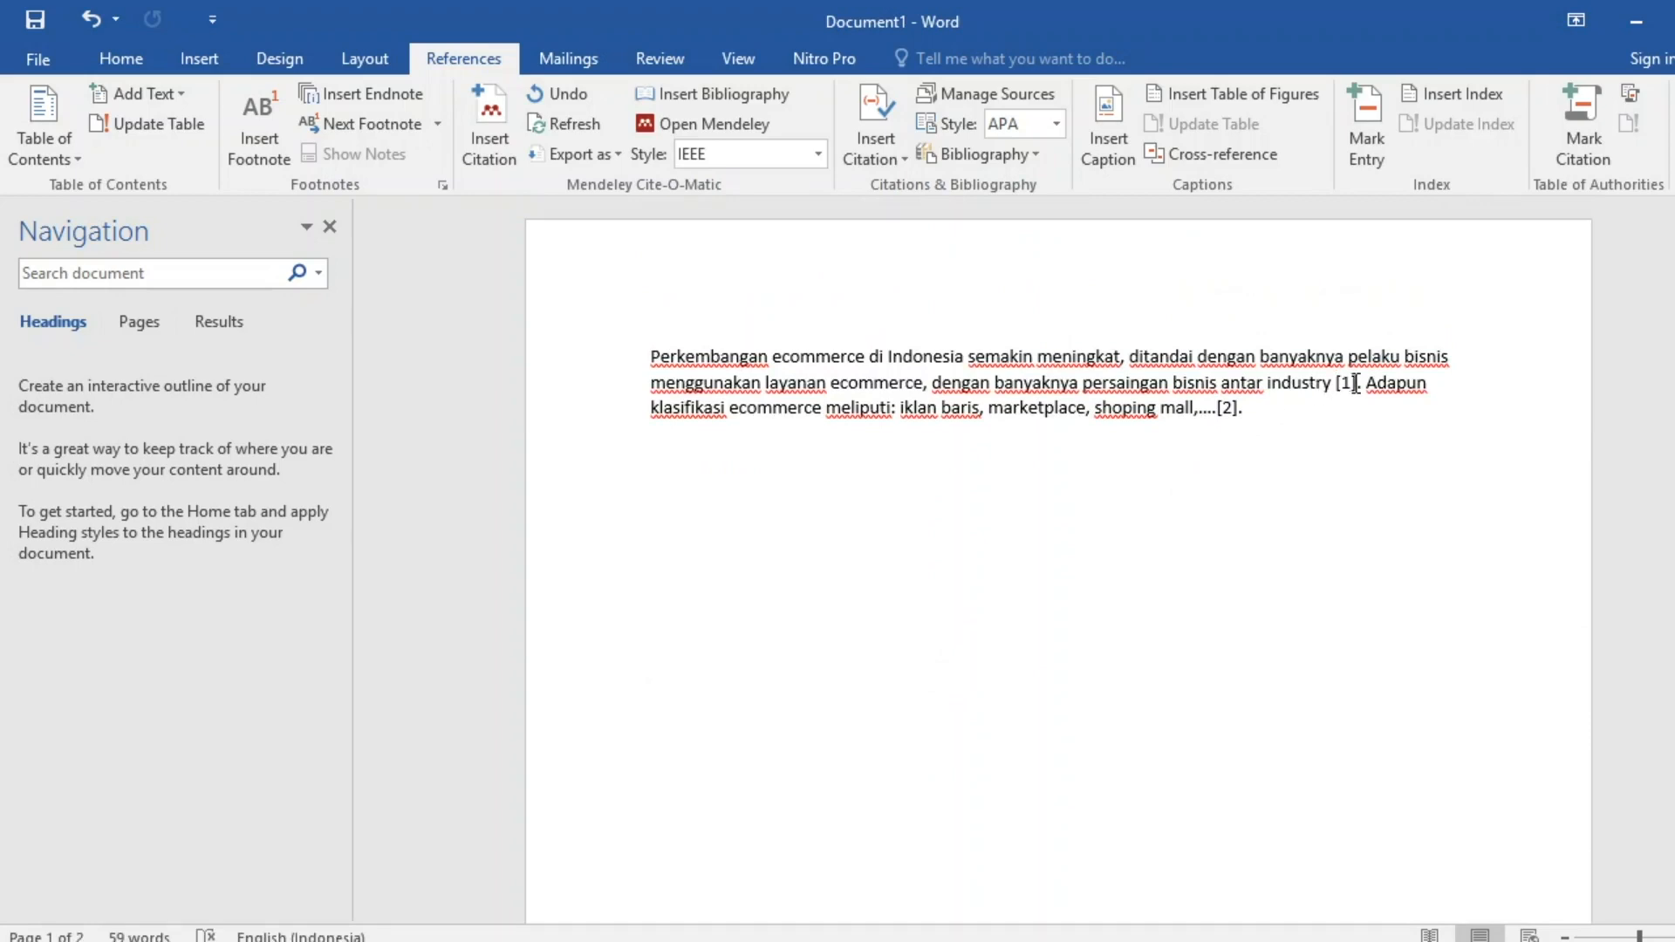